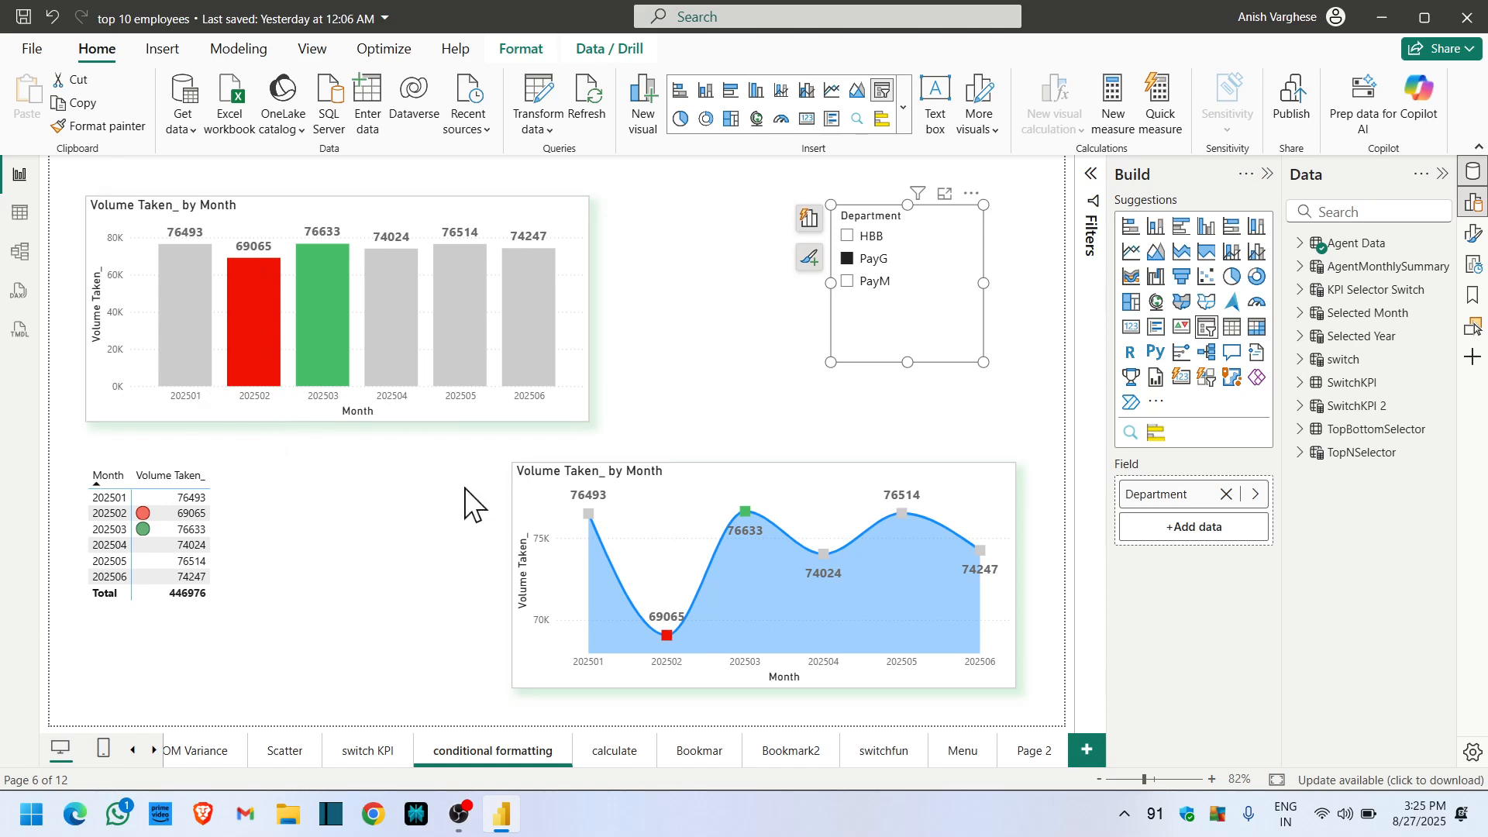
- Add a new report page named Condition Format
{"action": "left_click", "coordinate": [1088, 749]}
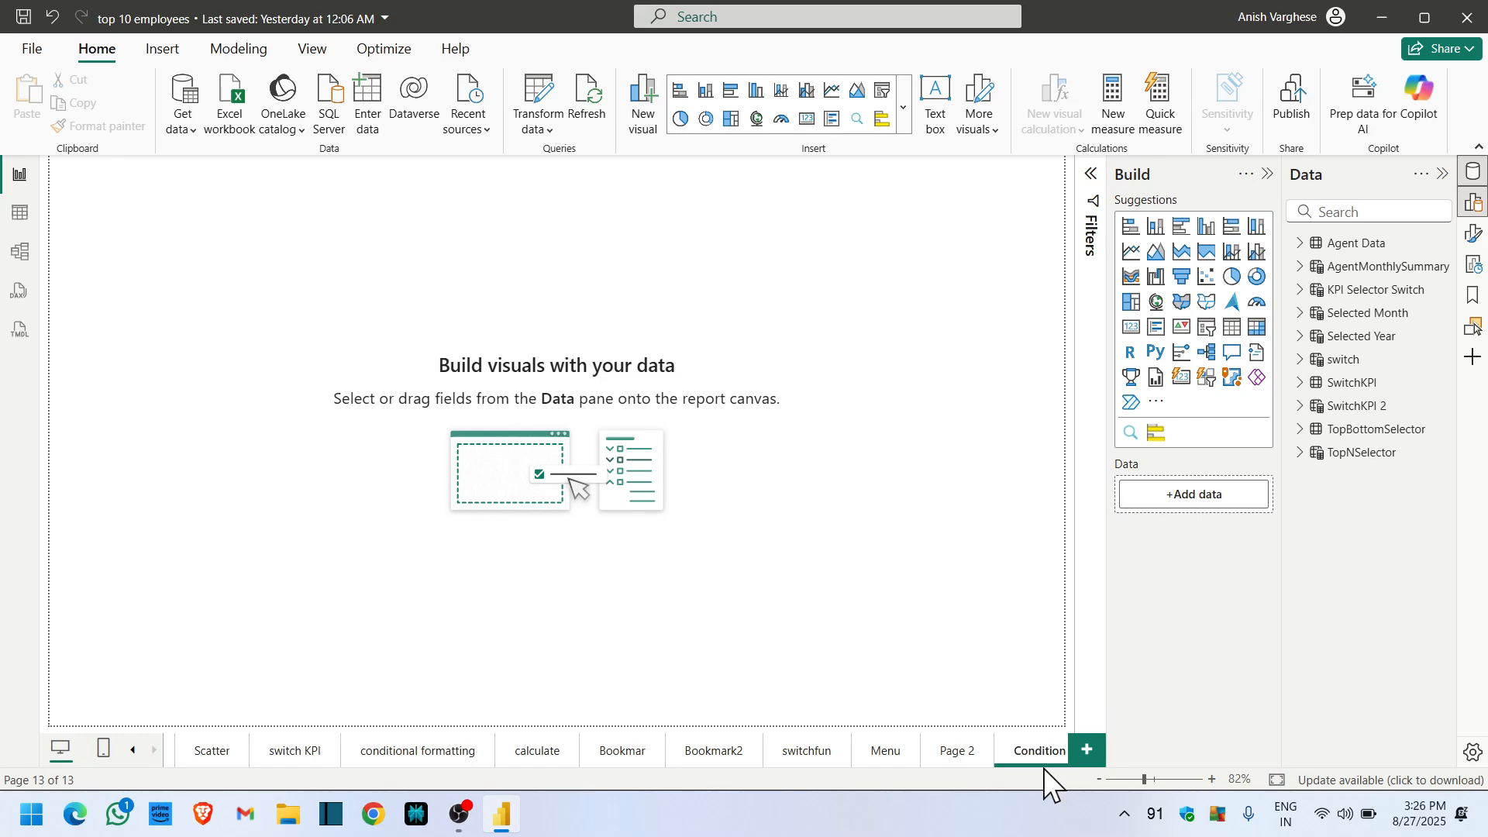
{"action": "left_click", "coordinate": [155, 750]}
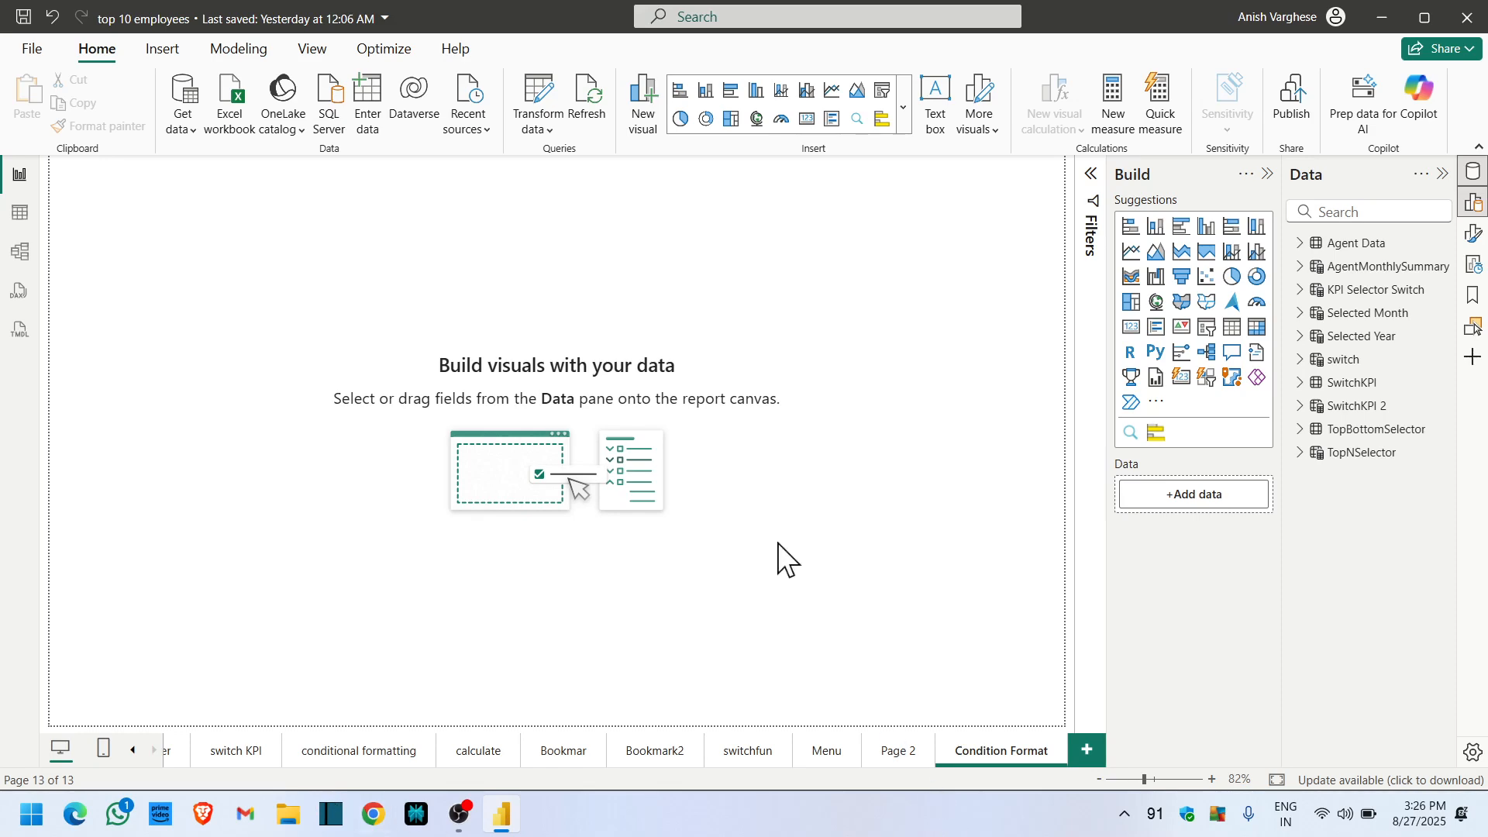
- Examine the Date and Department columns of the Agent Data table, including their lists of distinct values
{"action": "left_click", "coordinate": [20, 213]}
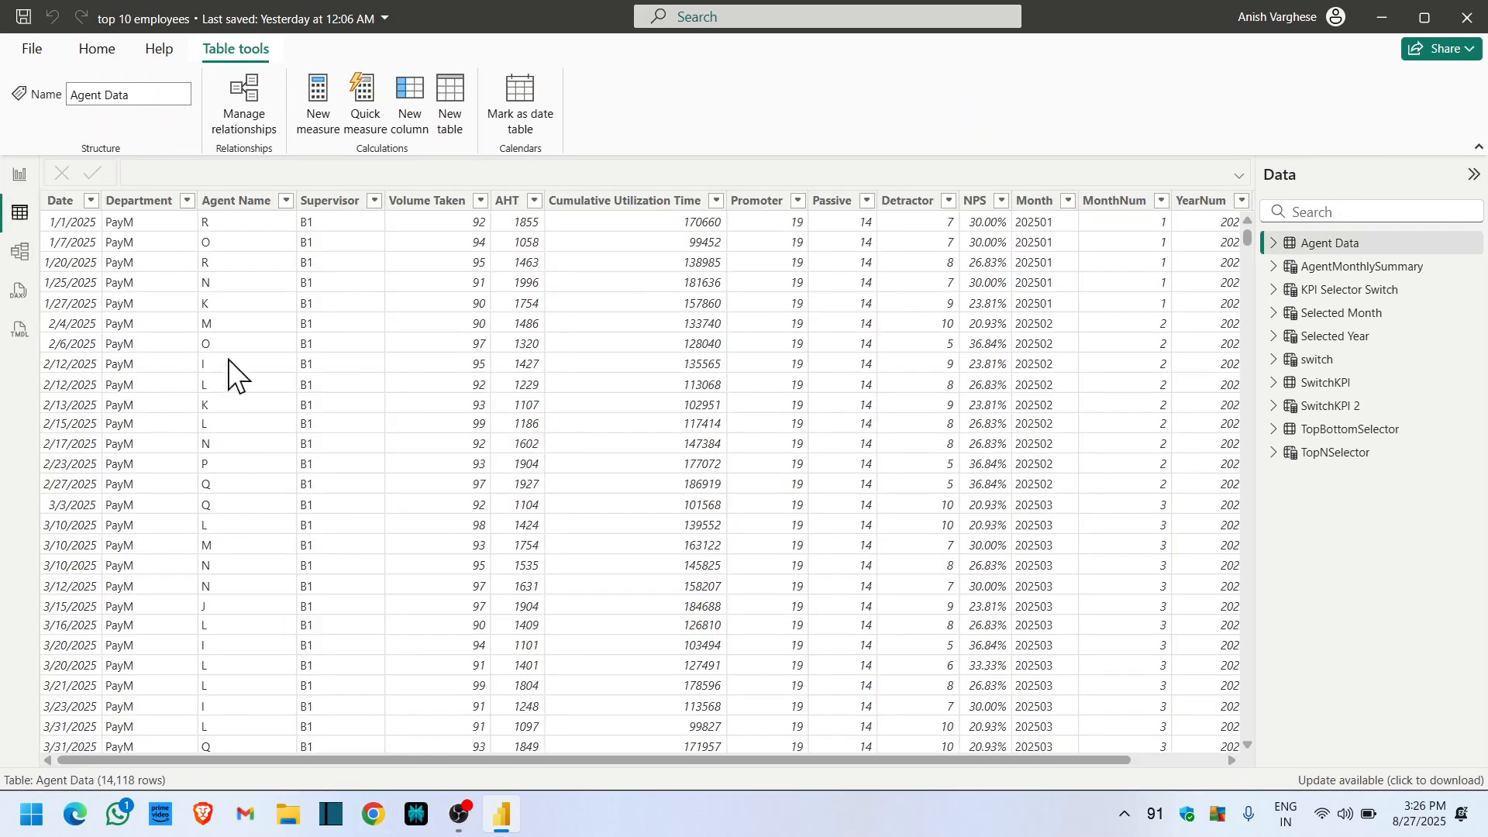
{"action": "left_click", "coordinate": [141, 203]}
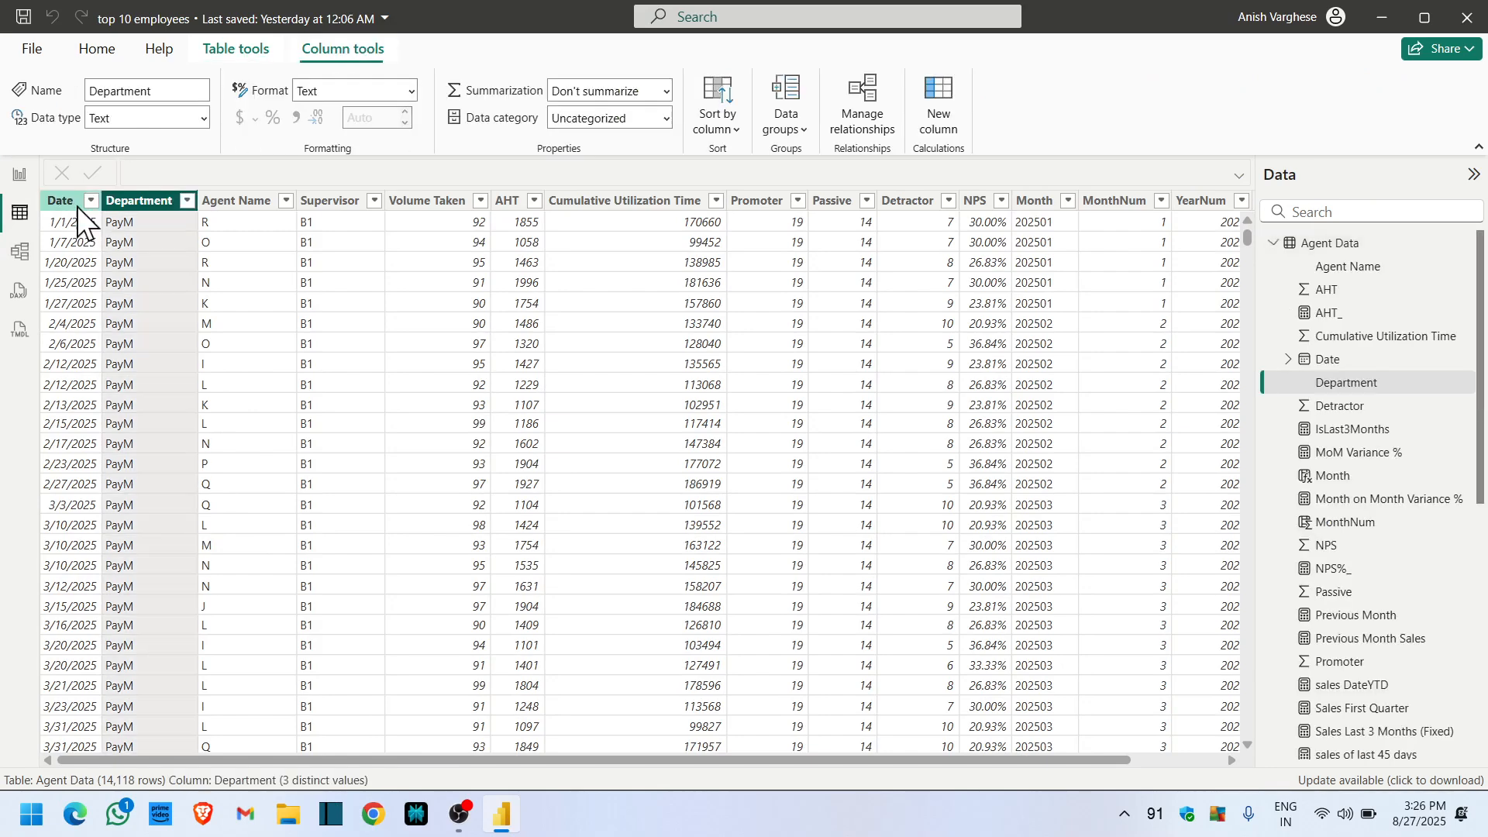
{"action": "left_click", "coordinate": [63, 202]}
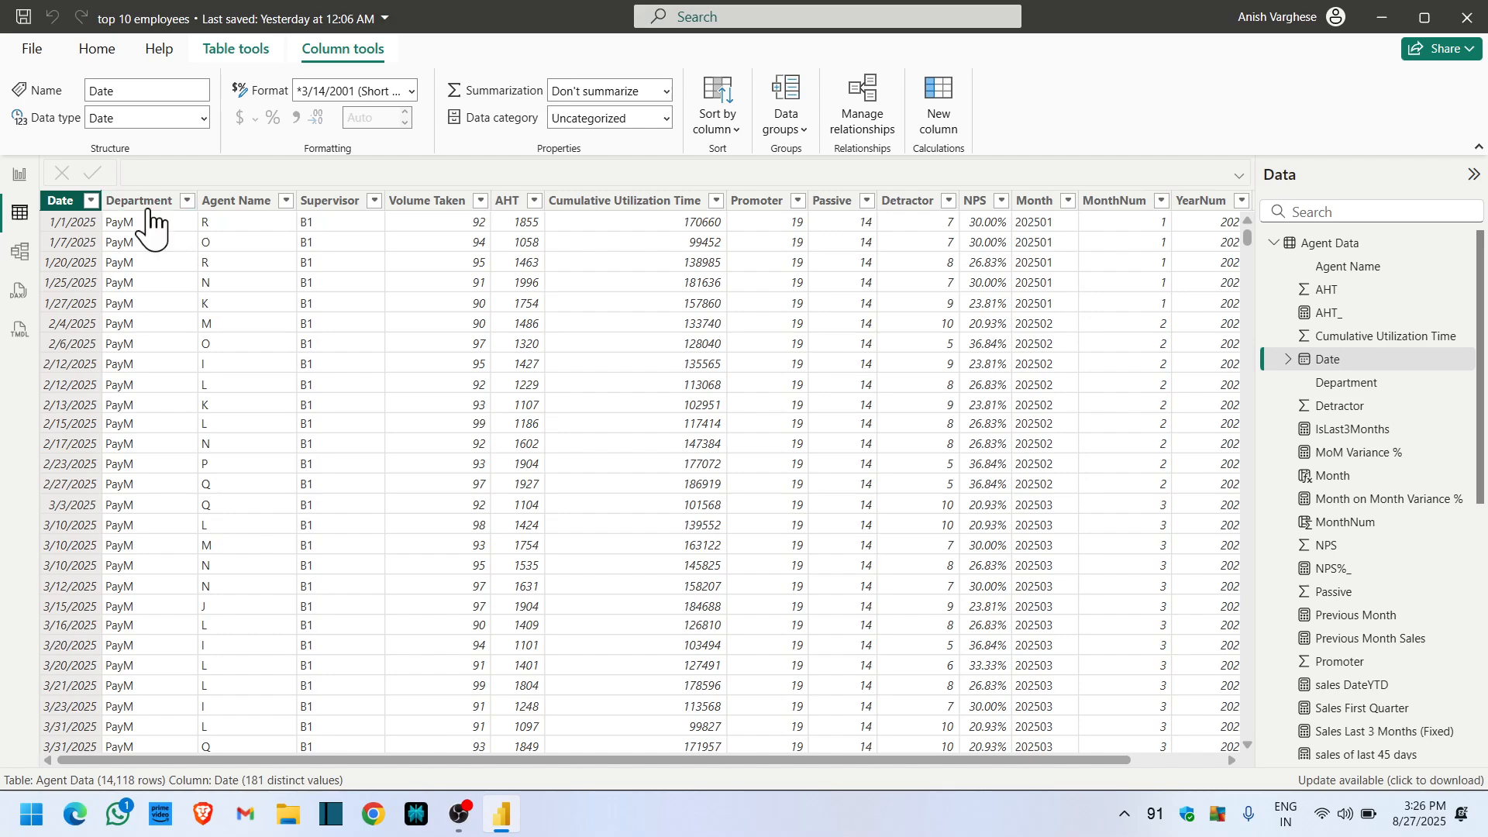
{"action": "left_click", "coordinate": [158, 201]}
{"action": "left_click", "coordinate": [188, 201]}
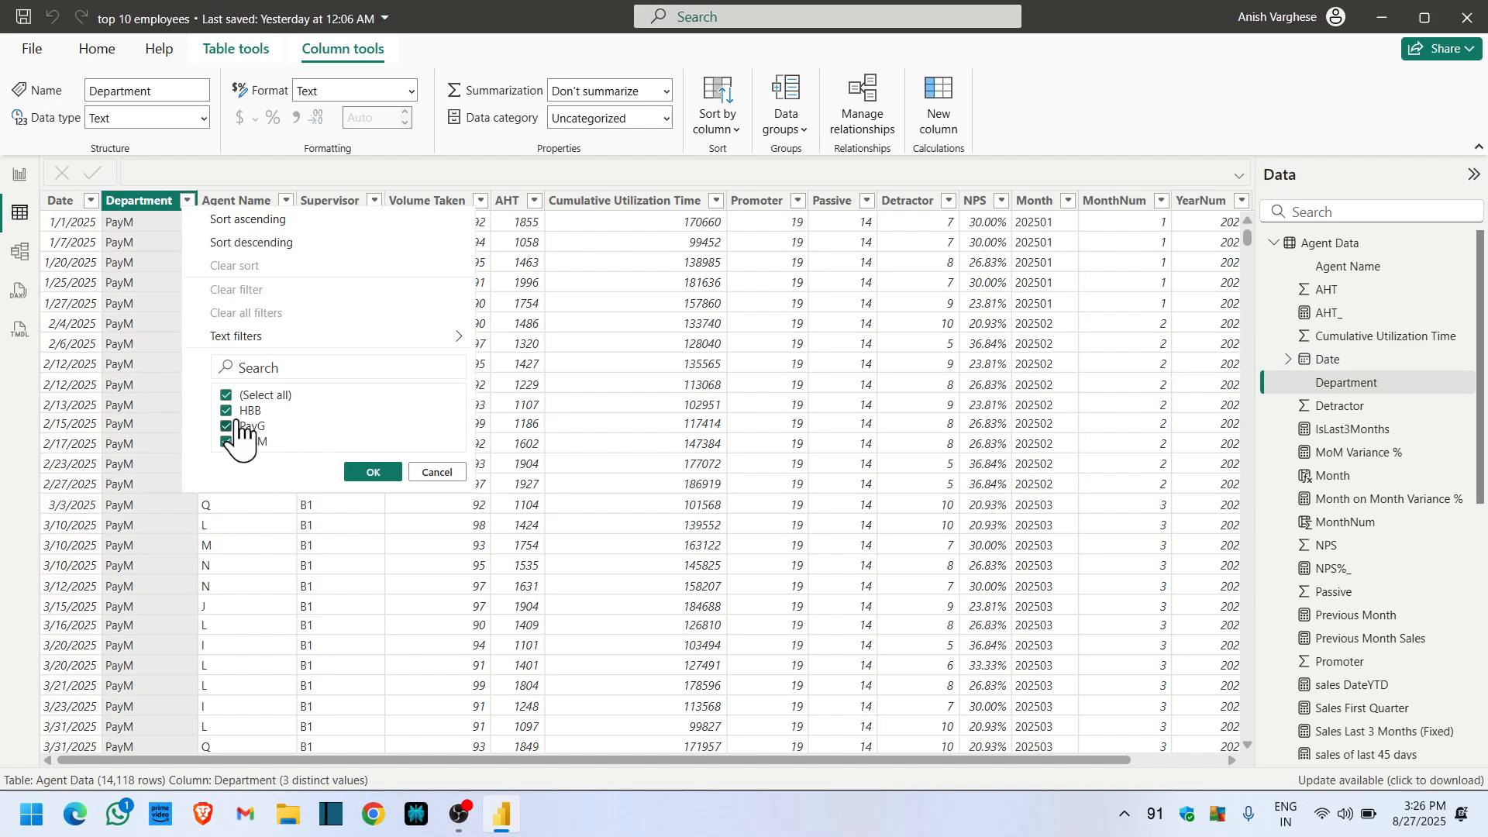
{"action": "left_click", "coordinate": [134, 301]}
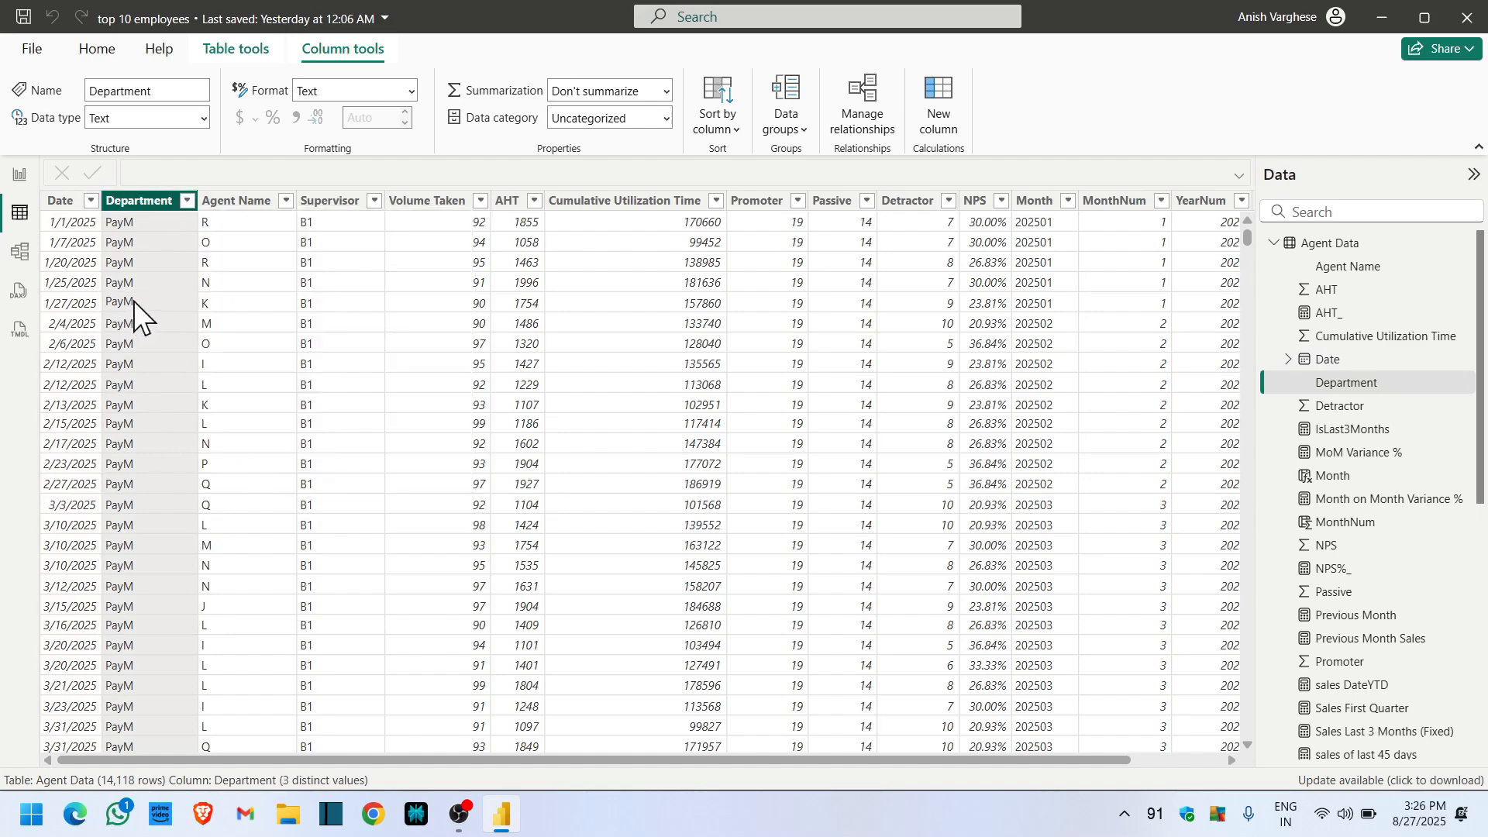
{"action": "left_click", "coordinate": [91, 200]}
{"action": "left_click_drag", "start_coordinate": [368, 423], "coordinate": [371, 764]}
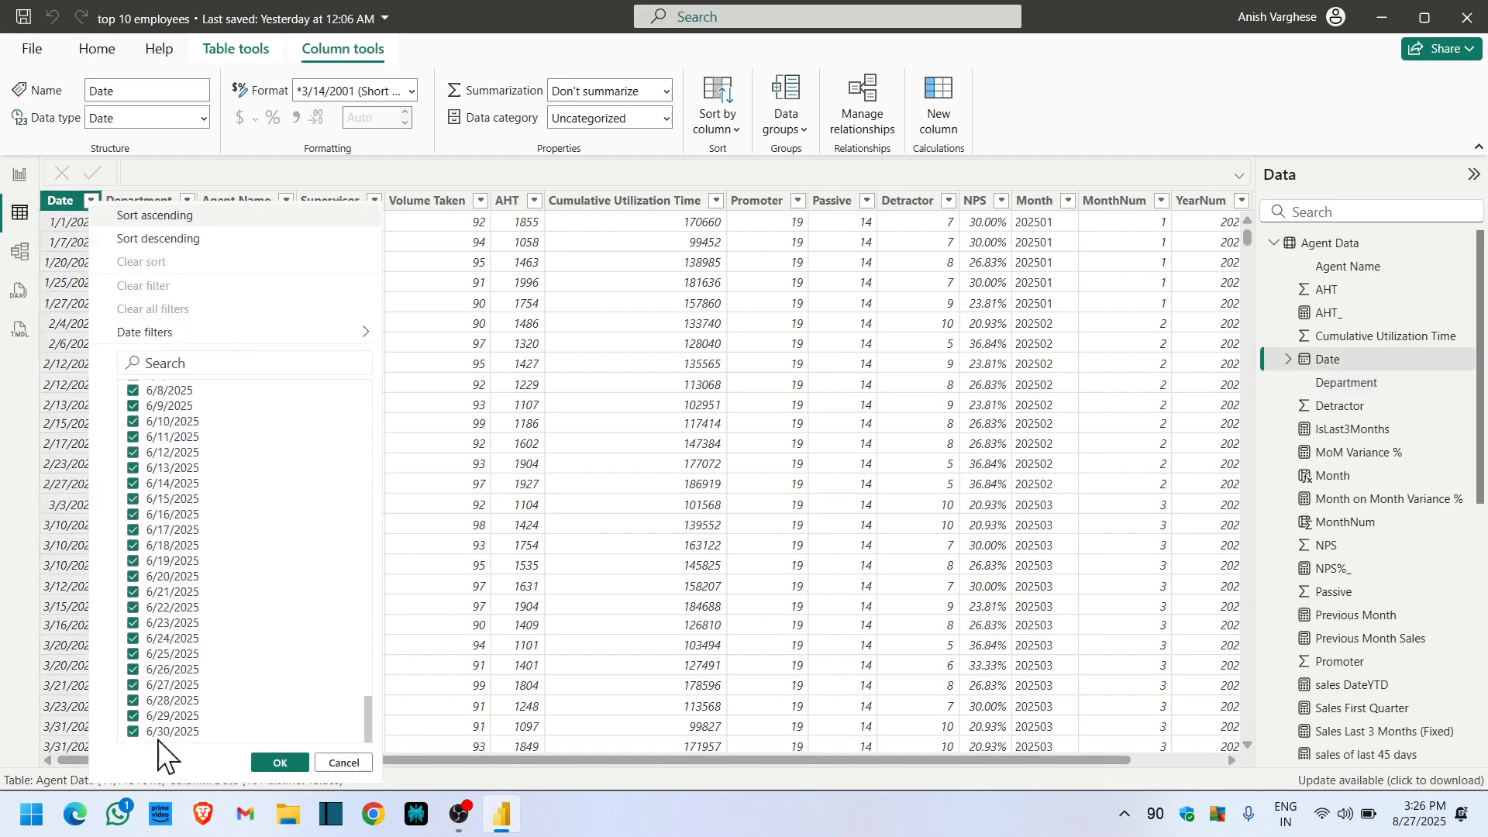
{"action": "left_click", "coordinate": [562, 464]}
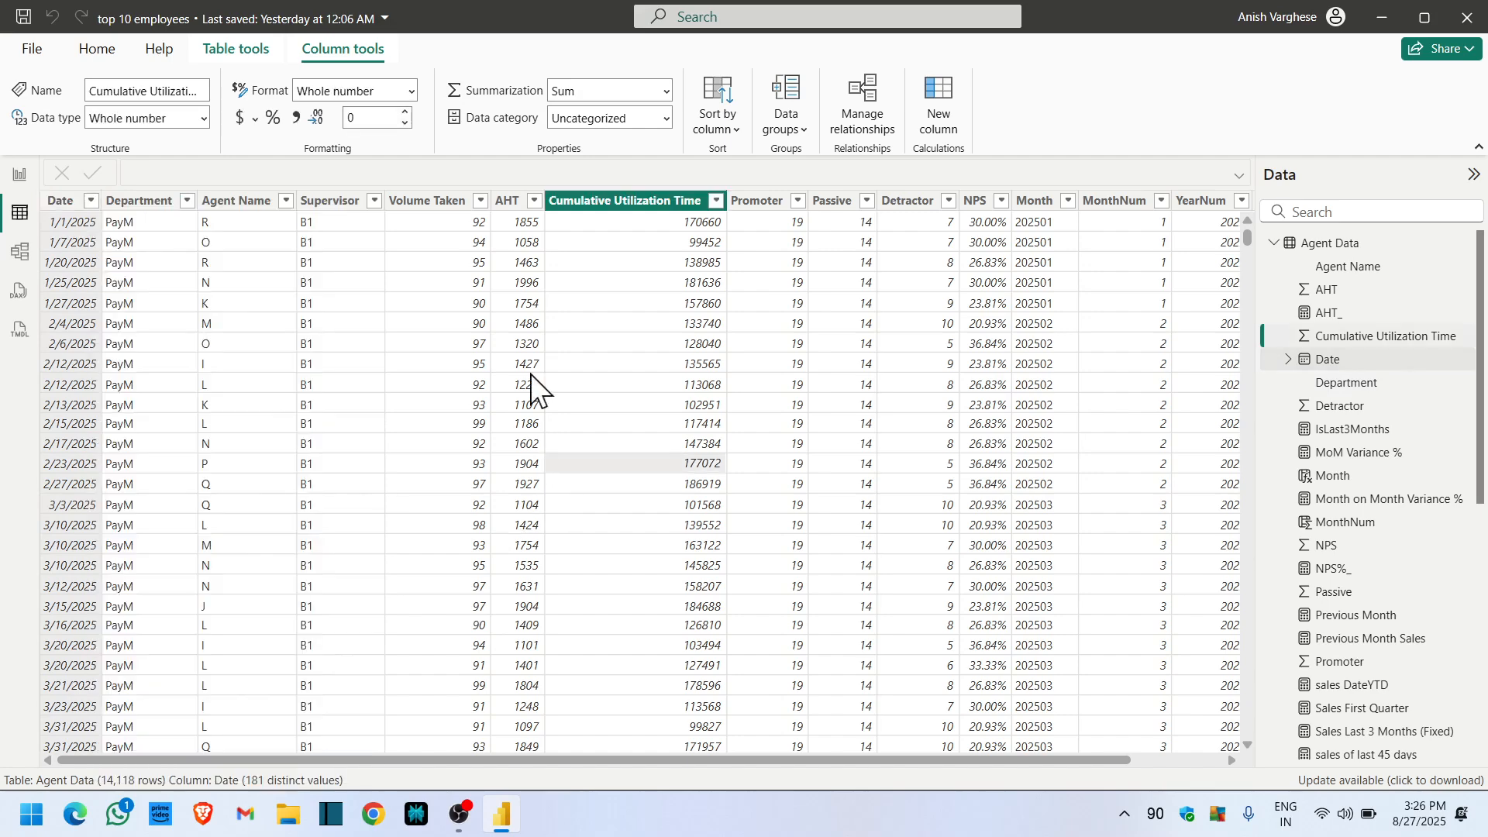
- Examine the Volume Taken and MonthNum columns of the Agent Data table, including the distinct values of MonthNum
{"action": "left_click", "coordinate": [430, 201]}
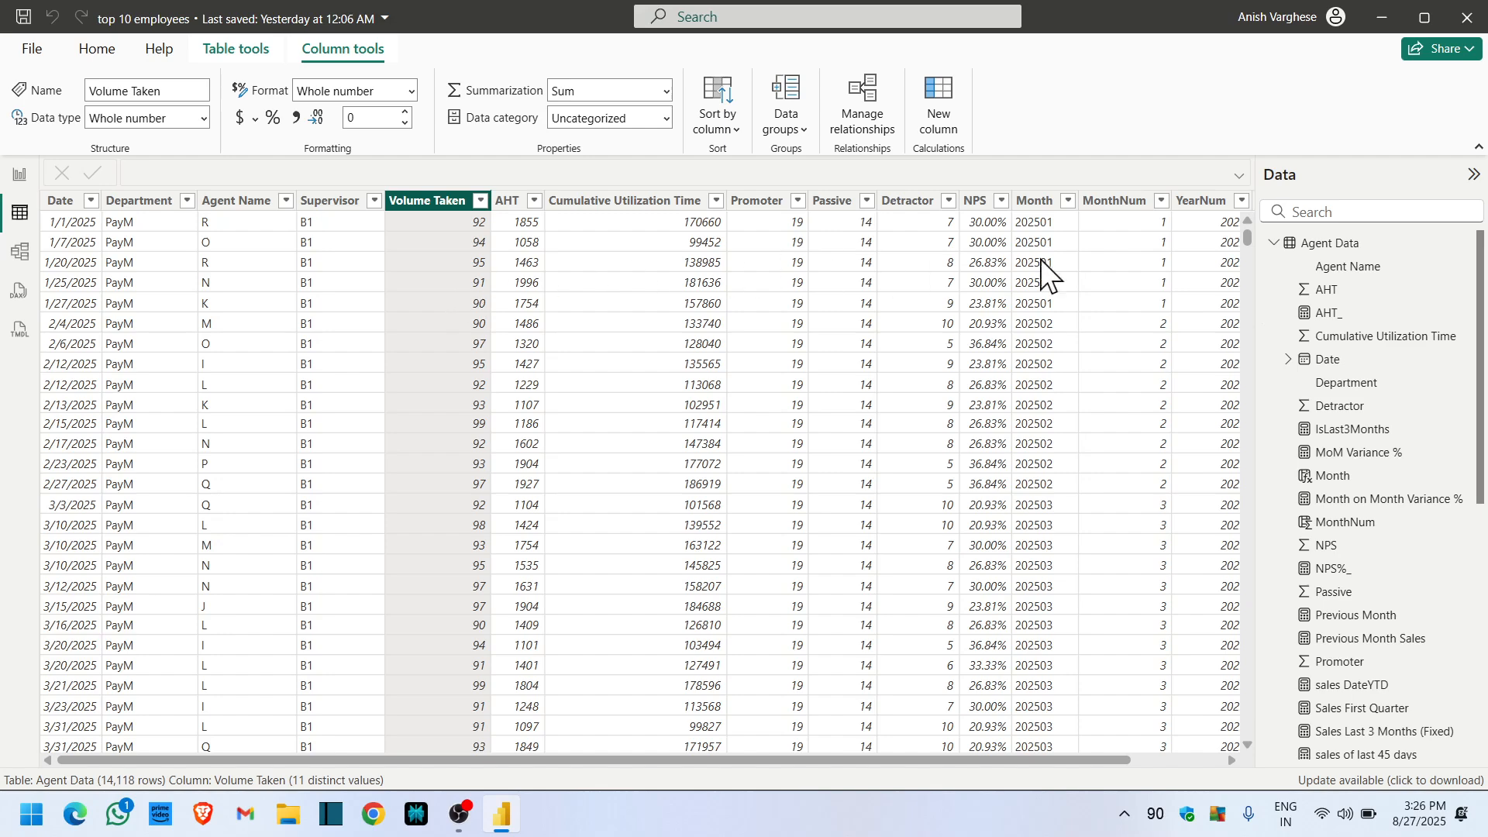
{"action": "left_click", "coordinate": [1126, 204]}
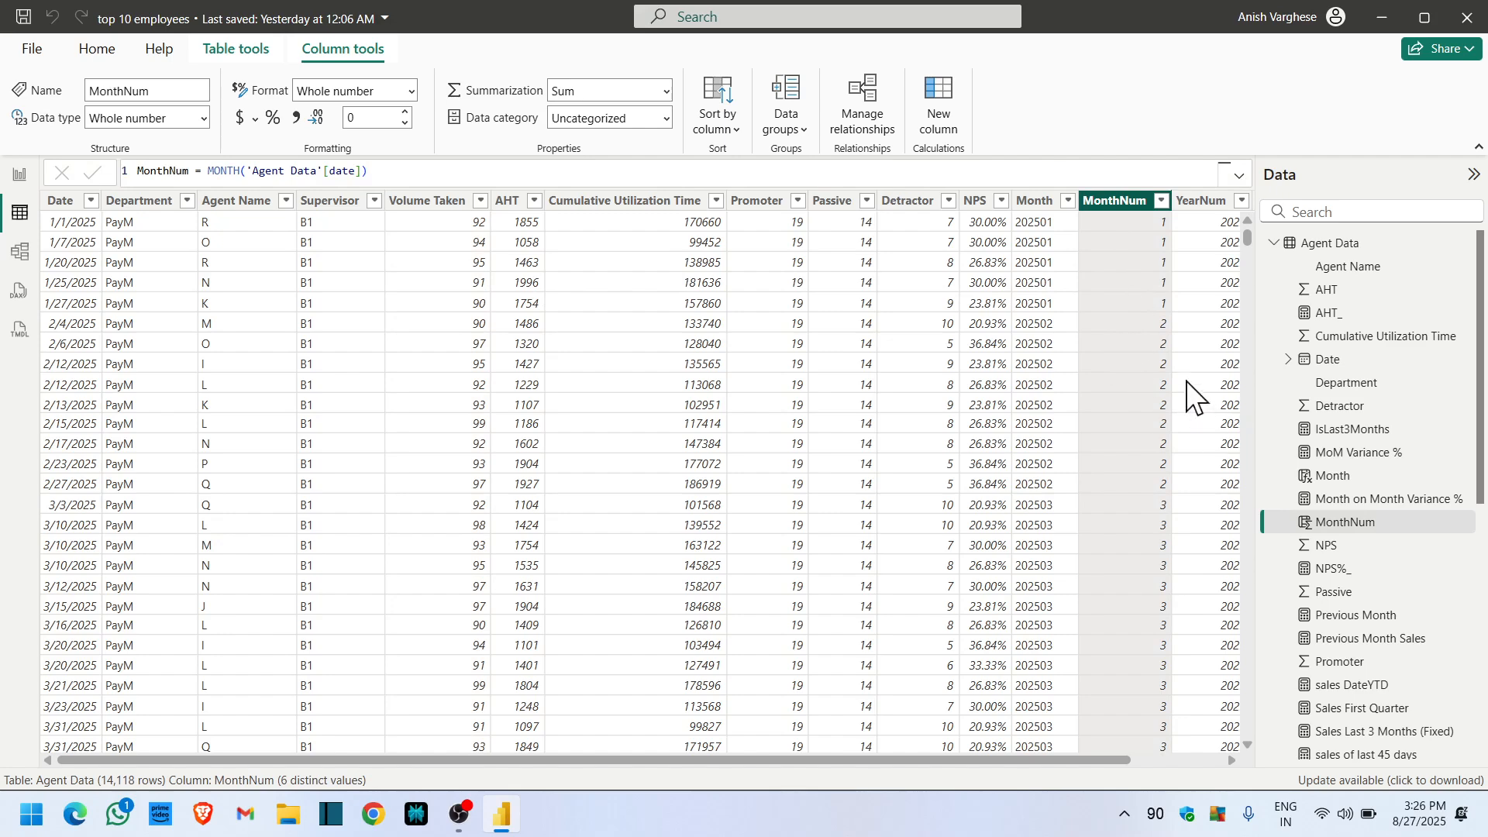
{"action": "left_click", "coordinate": [1161, 203]}
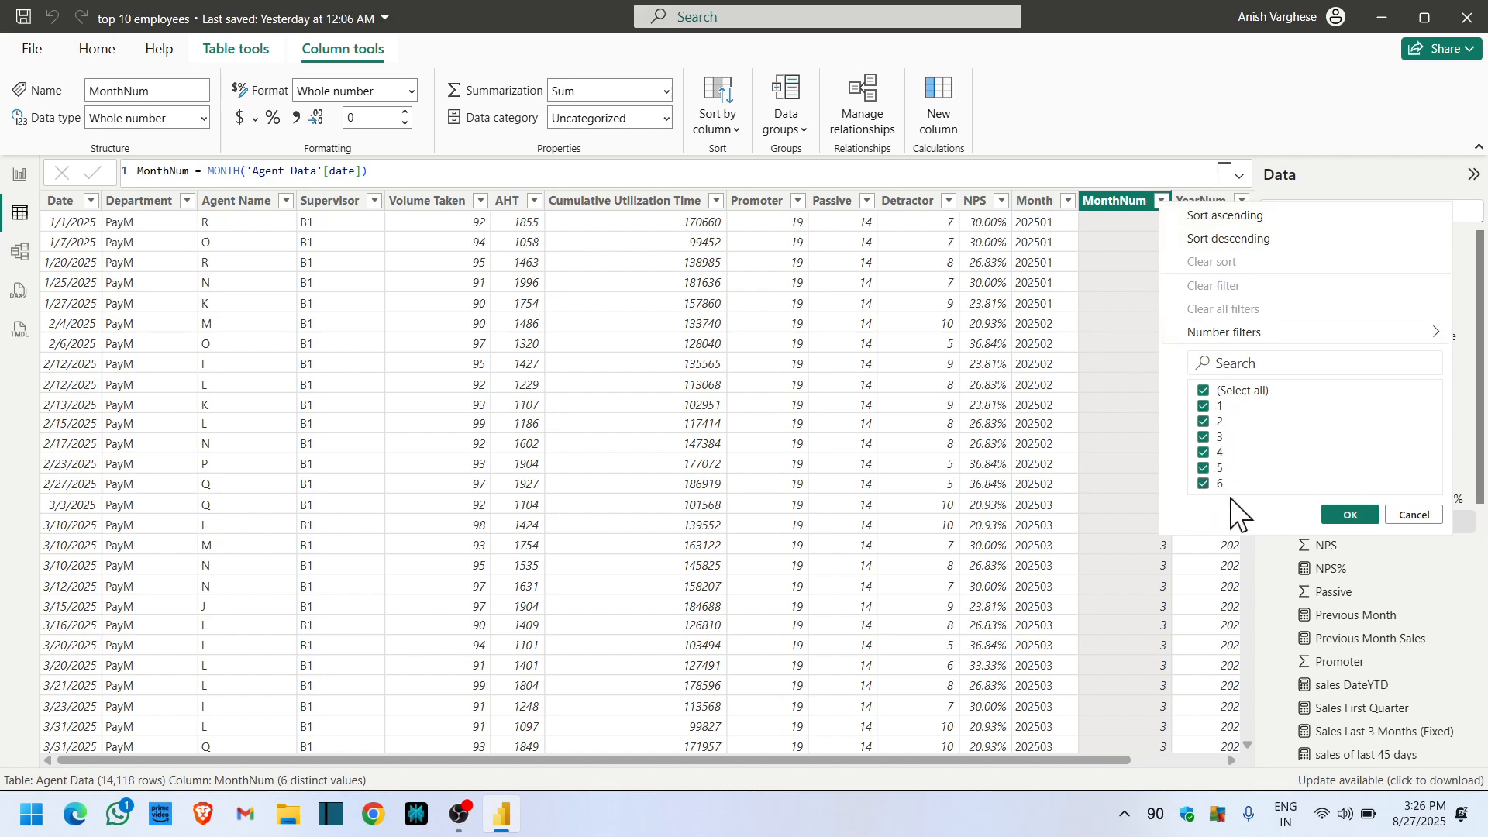
{"action": "left_click", "coordinate": [1414, 514]}
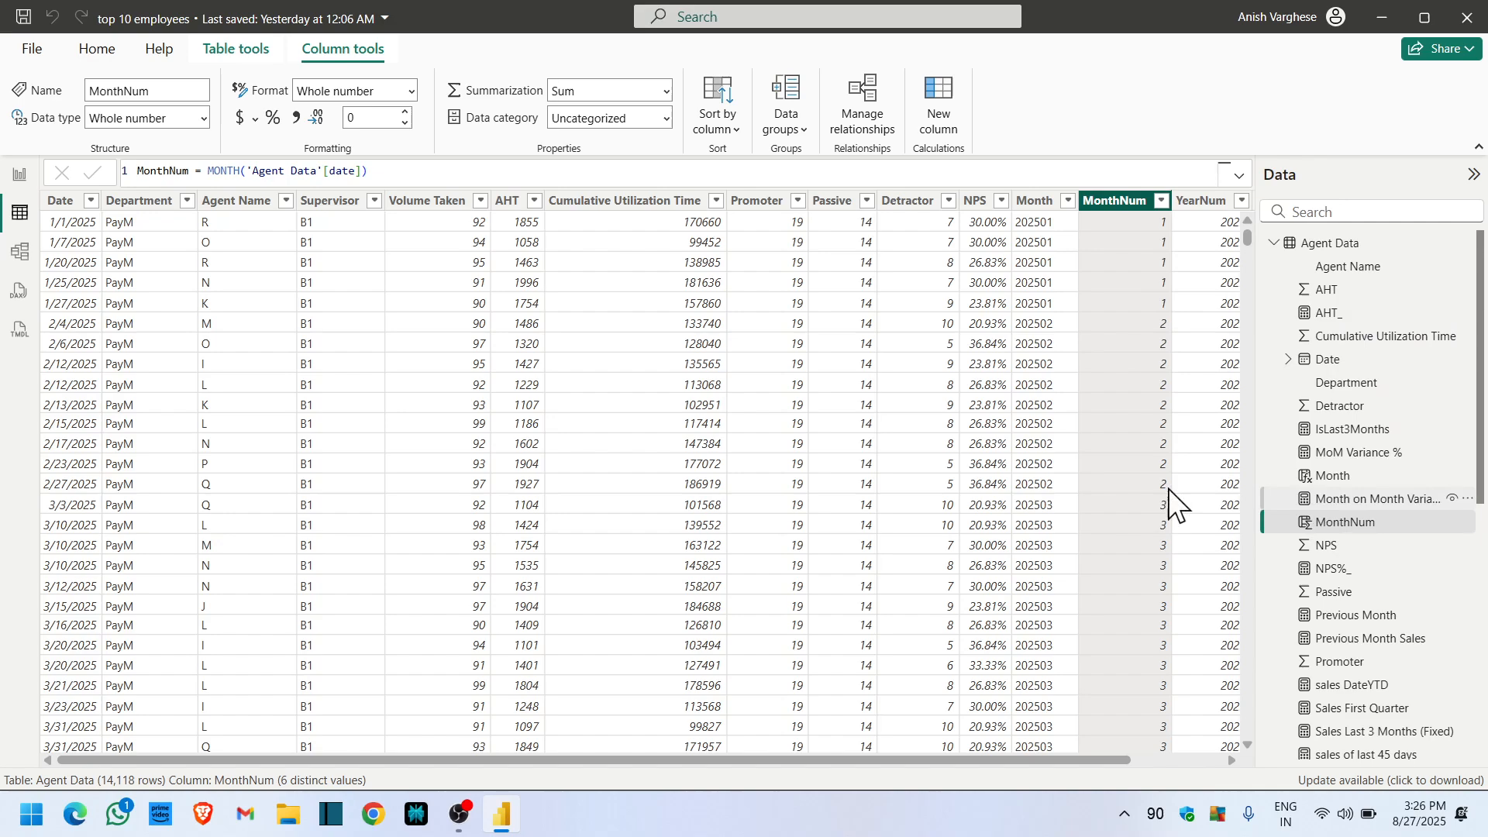
- Insert a clustered column chart on the Condition Format page, placing it in the upper part and enlarging it
{"action": "left_click", "coordinate": [21, 177]}
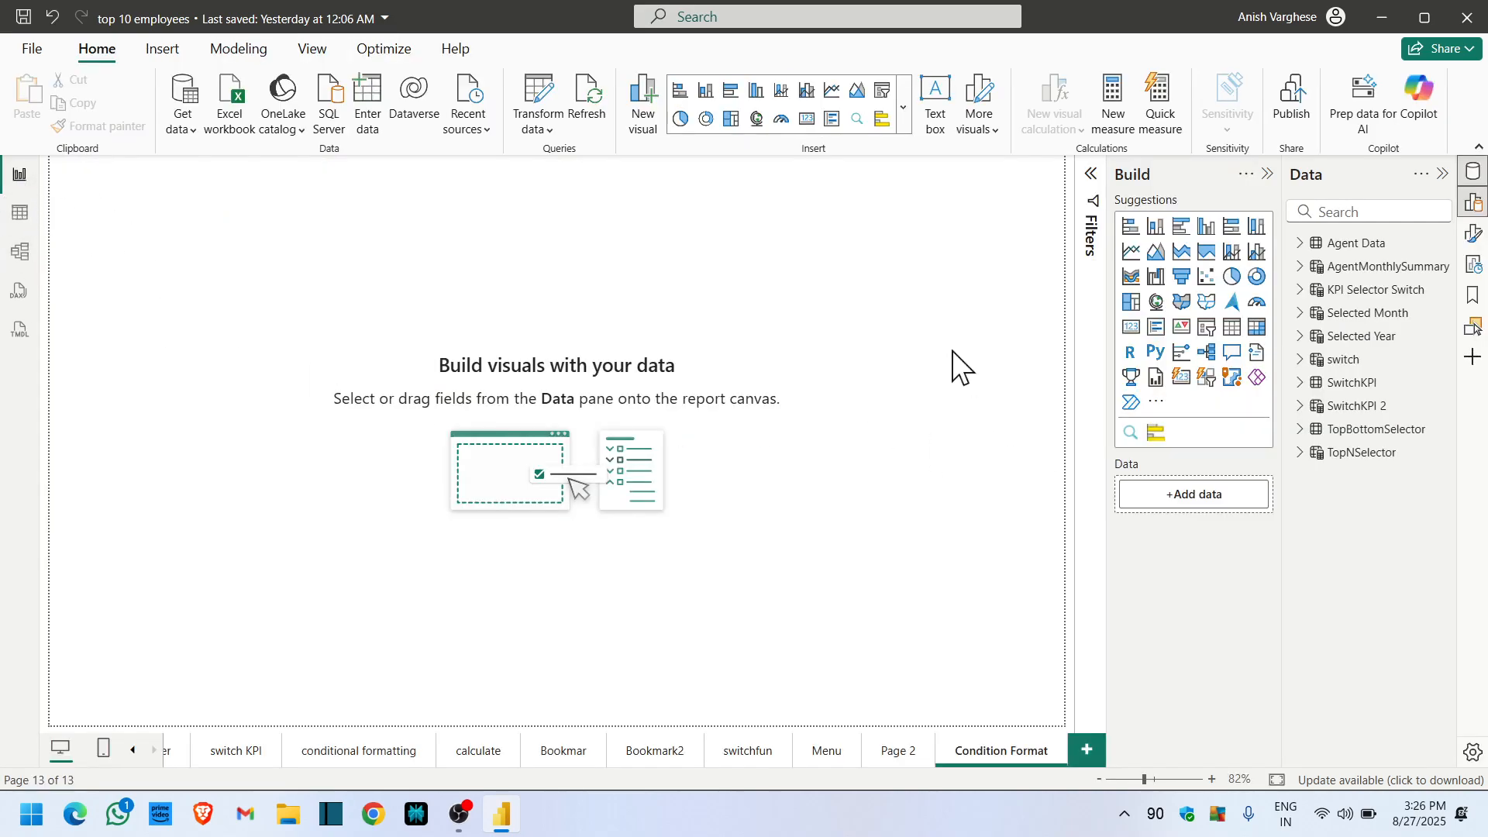
{"action": "left_click", "coordinate": [1206, 227]}
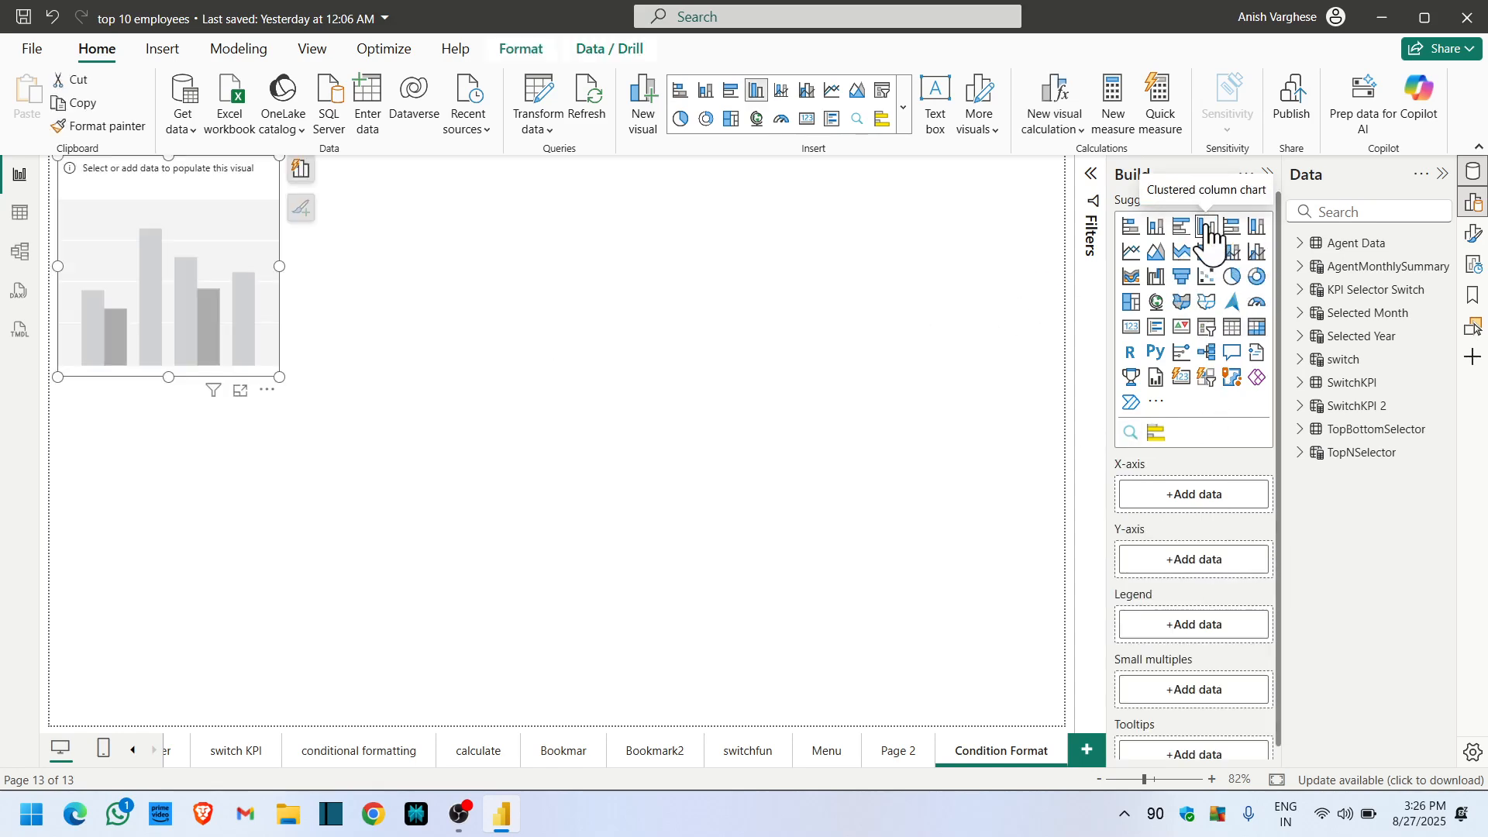
{"action": "left_click_drag", "start_coordinate": [210, 239], "coordinate": [251, 281]}
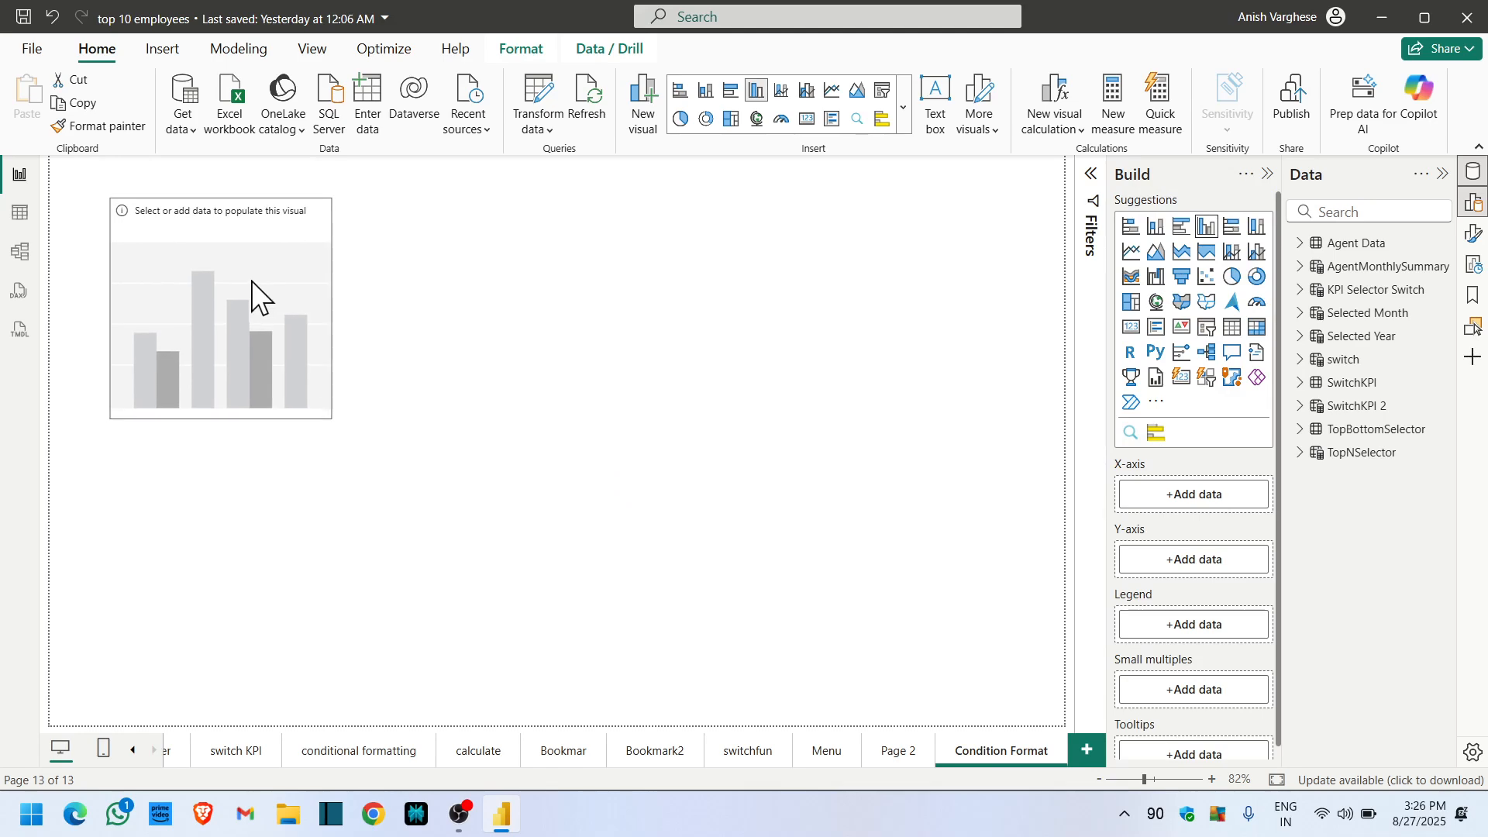
{"action": "left_click_drag", "start_coordinate": [317, 418], "coordinate": [719, 502]}
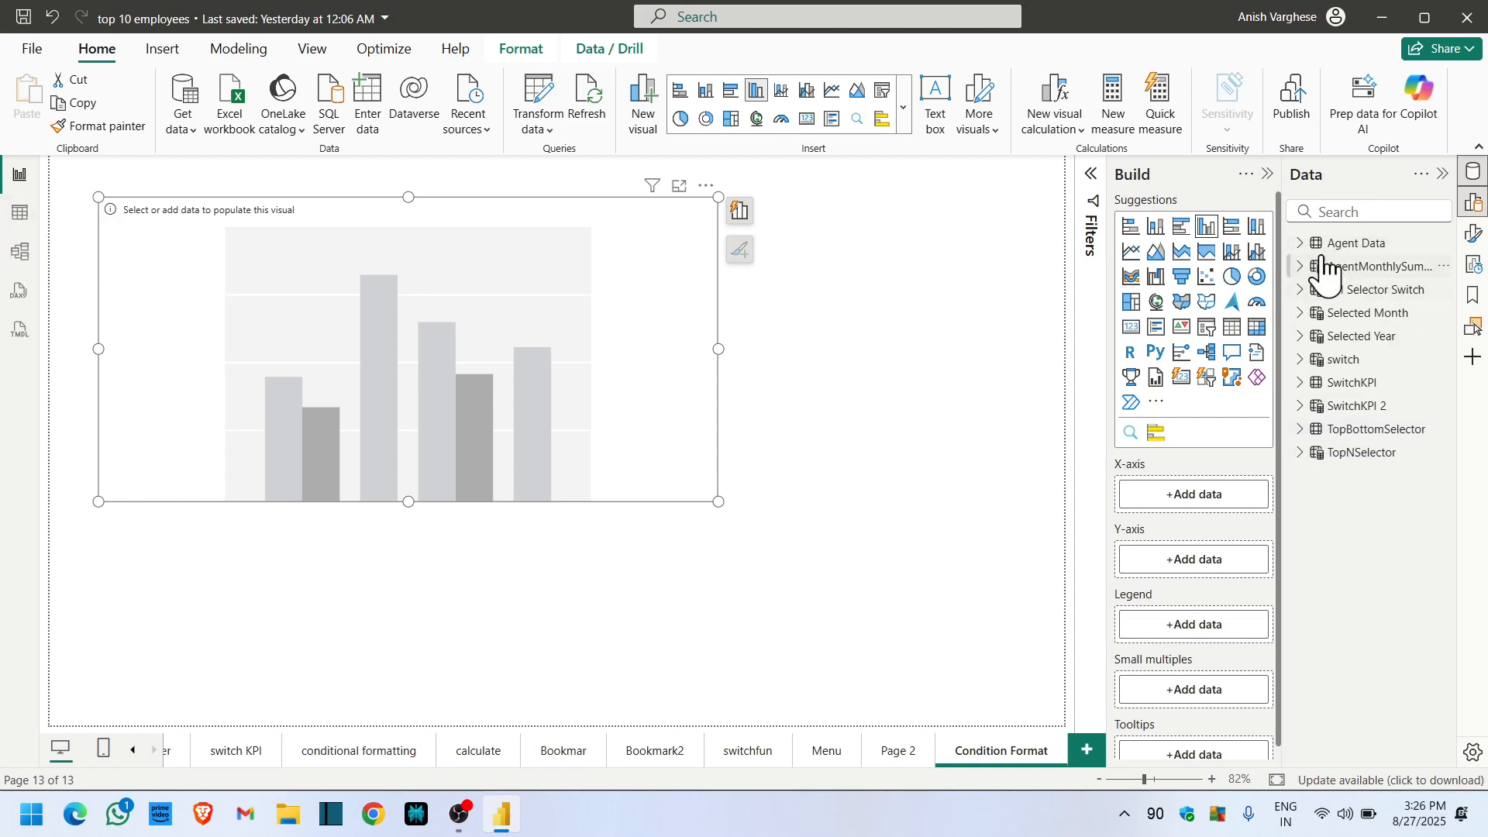
- Add the MonthNum and Volume Taken_ fields from Agent Data to the clustered column chart
{"action": "left_click", "coordinate": [1301, 242]}
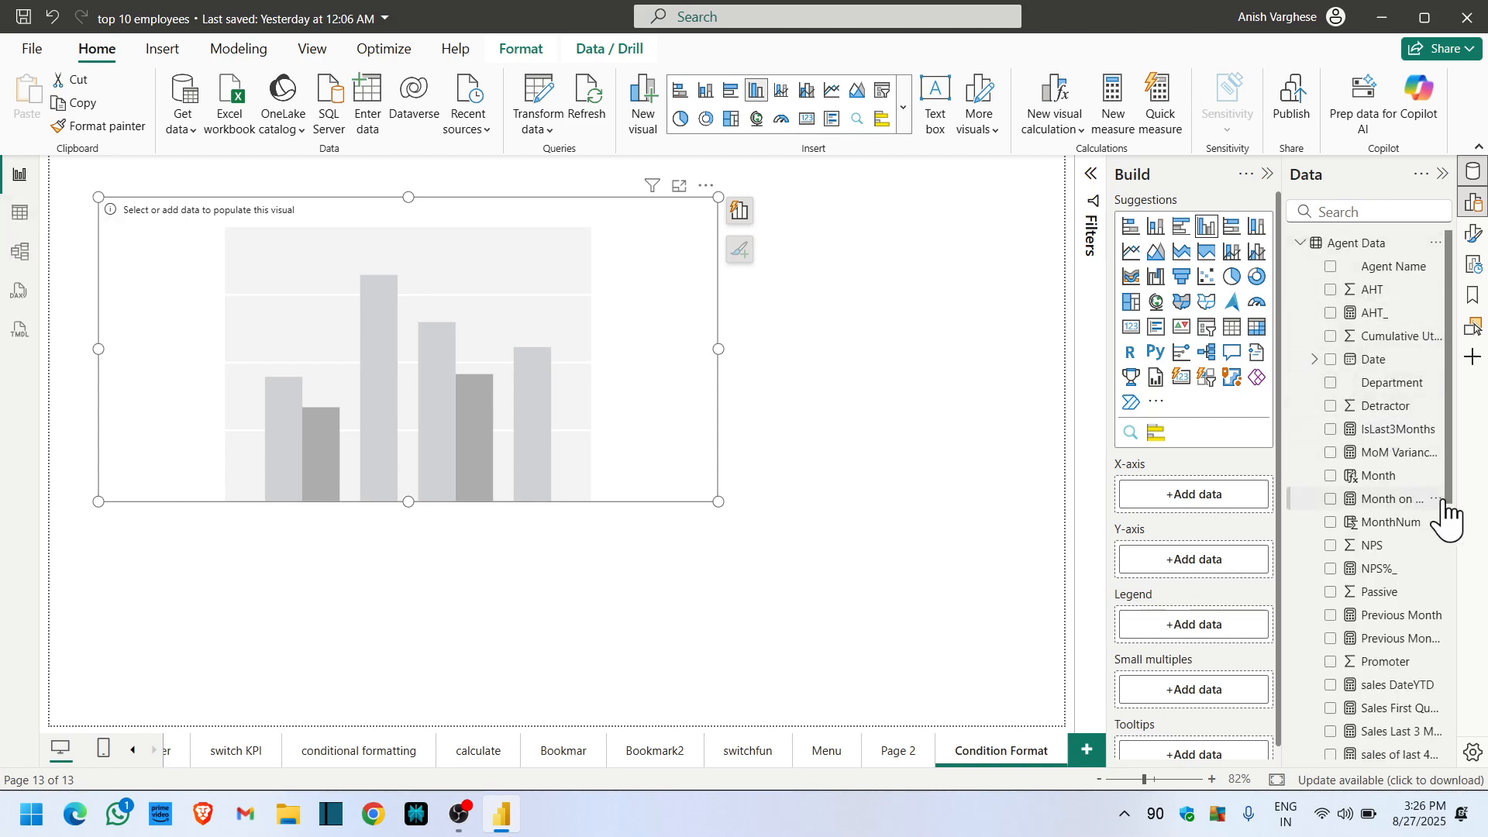
{"action": "scroll", "coordinate": [1450, 510], "scroll_direction": "down", "scroll_amount": 1}
{"action": "left_click_drag", "start_coordinate": [1451, 510], "coordinate": [1469, 583]}
{"action": "left_click", "coordinate": [1332, 375]}
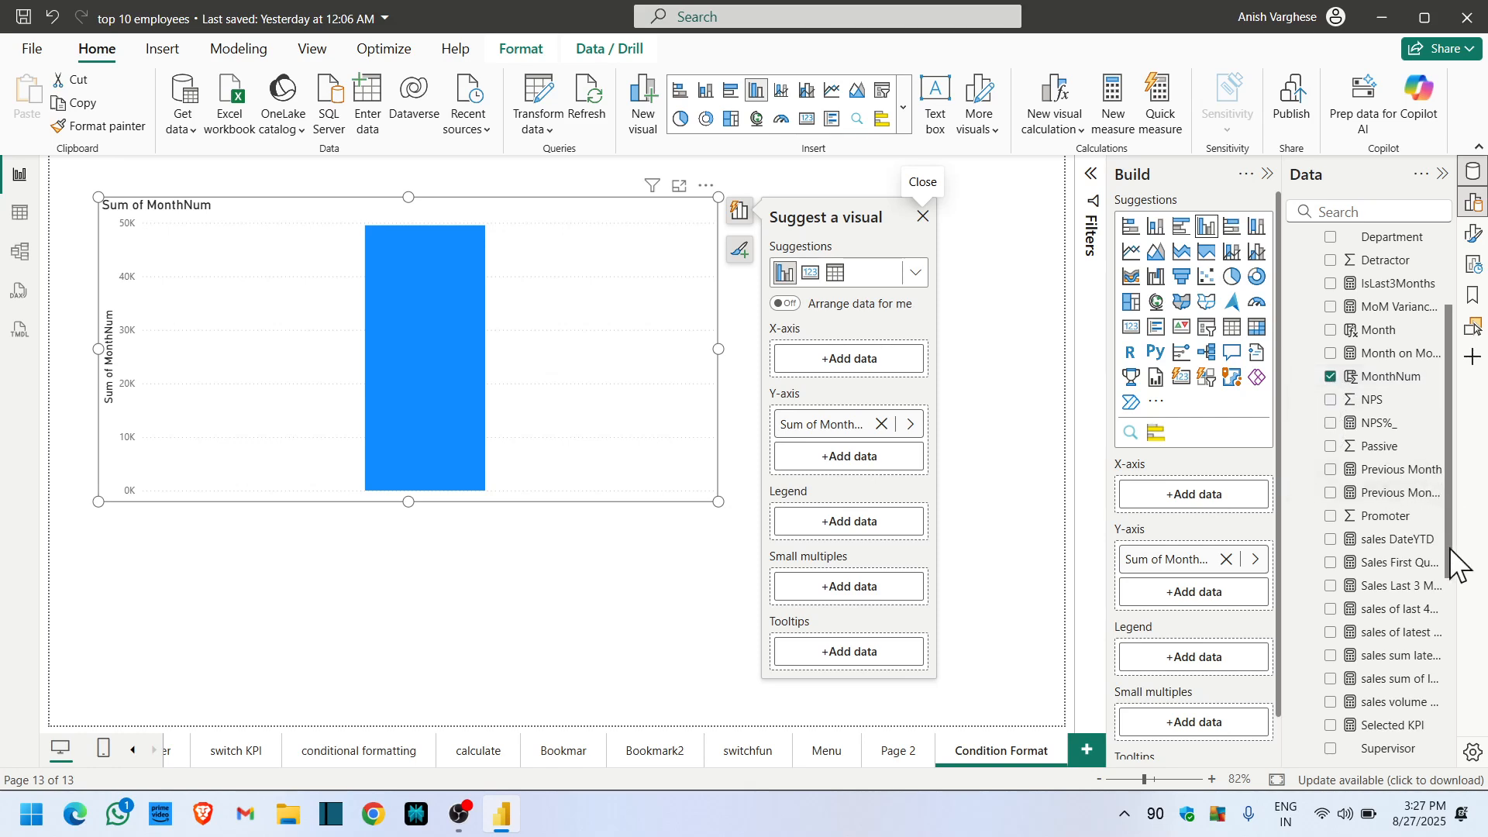
{"action": "left_click_drag", "start_coordinate": [1452, 566], "coordinate": [1453, 668]}
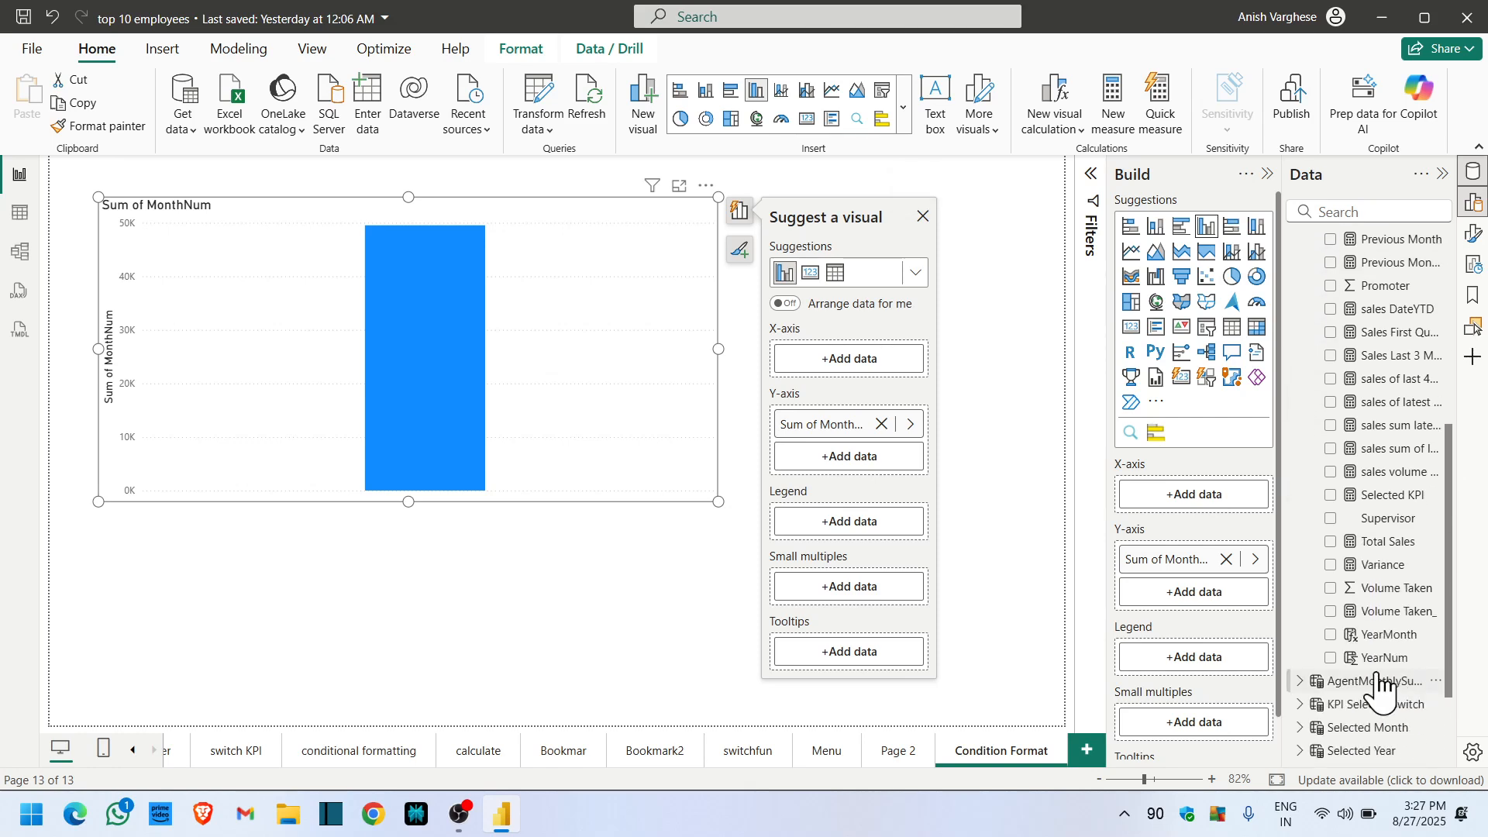
{"action": "left_click", "coordinate": [1332, 613]}
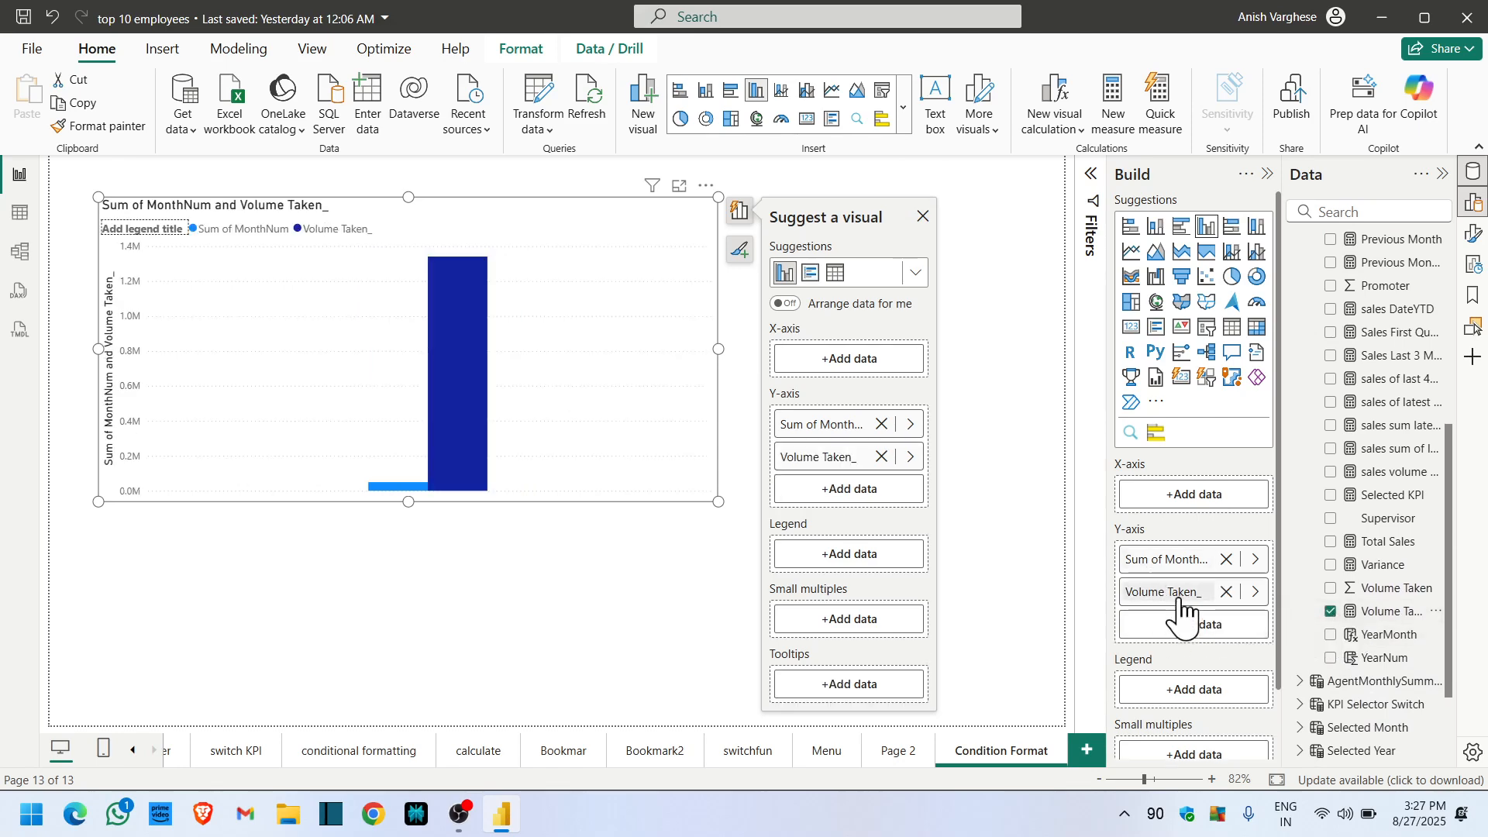
- Move MonthNum from the column chart's Y-axis to its X-axis, and enlarge the chart slightly
{"action": "left_click_drag", "start_coordinate": [1192, 570], "coordinate": [1192, 505]}
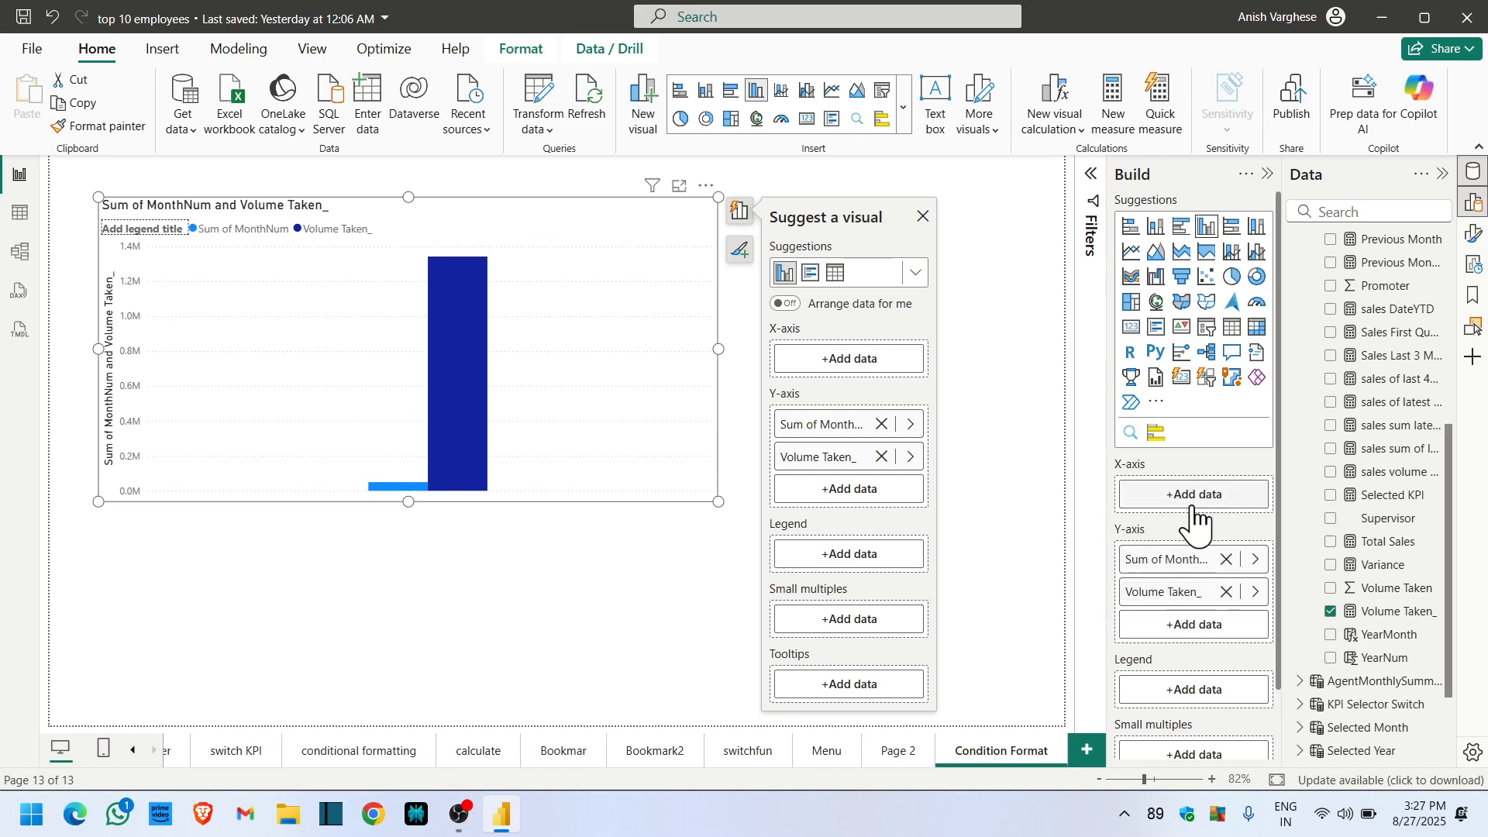
{"action": "left_click_drag", "start_coordinate": [1195, 595], "coordinate": [1193, 505]}
{"action": "left_click_drag", "start_coordinate": [1192, 561], "coordinate": [1184, 503]}
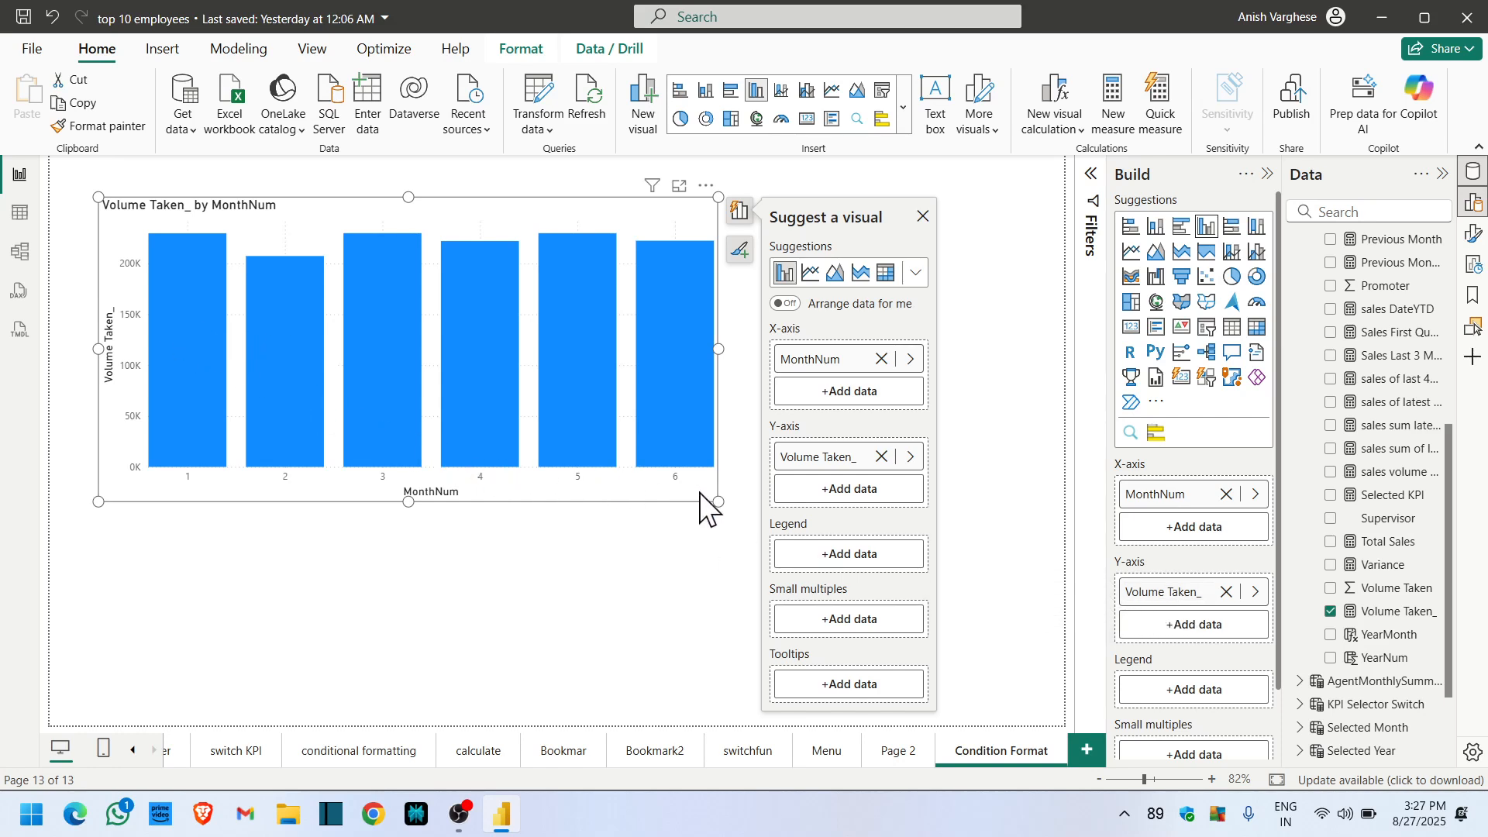
{"action": "left_click", "coordinate": [922, 216]}
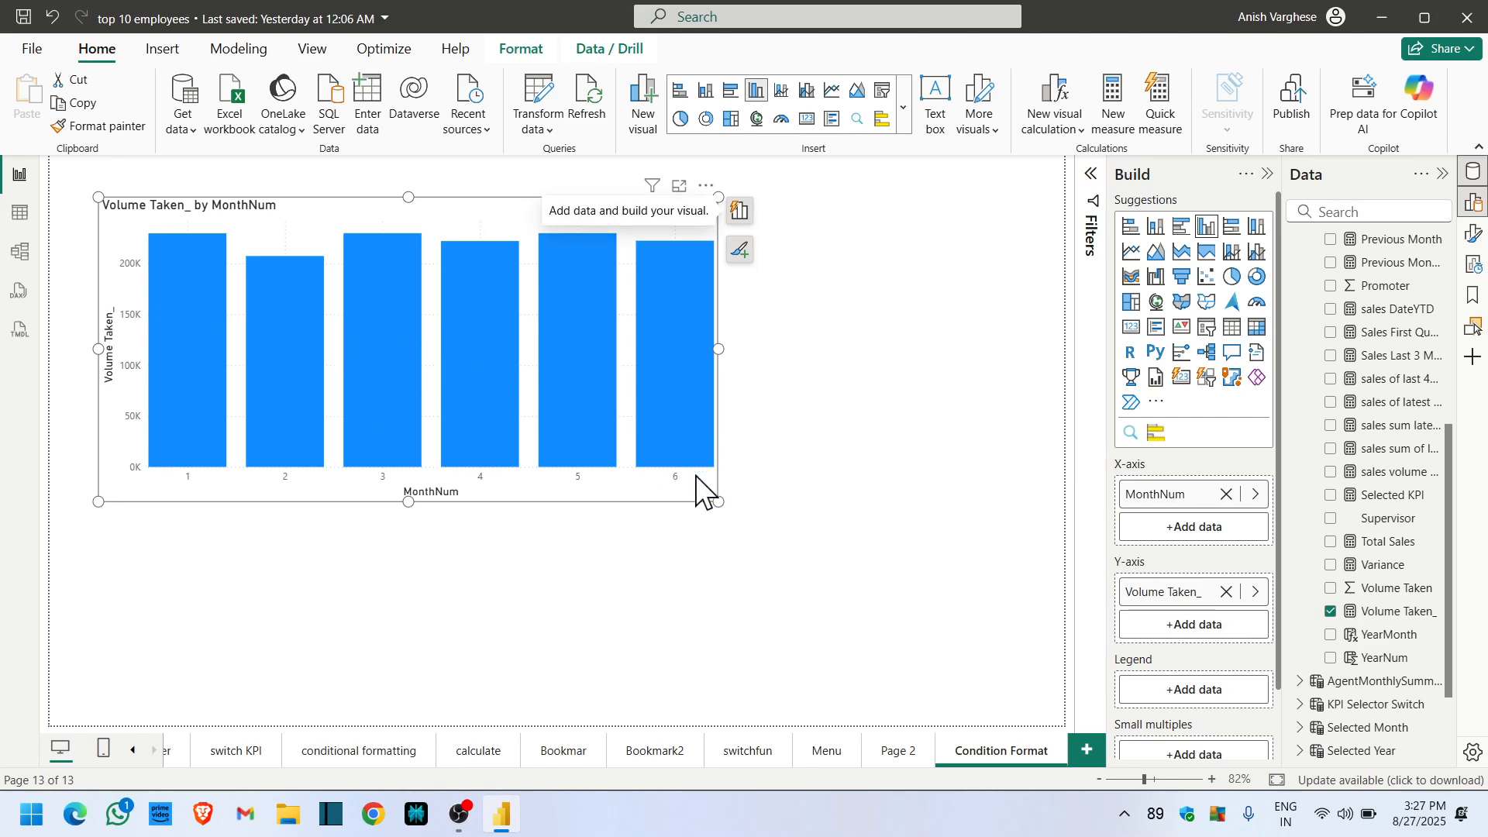
{"action": "left_click_drag", "start_coordinate": [720, 502], "coordinate": [791, 529]}
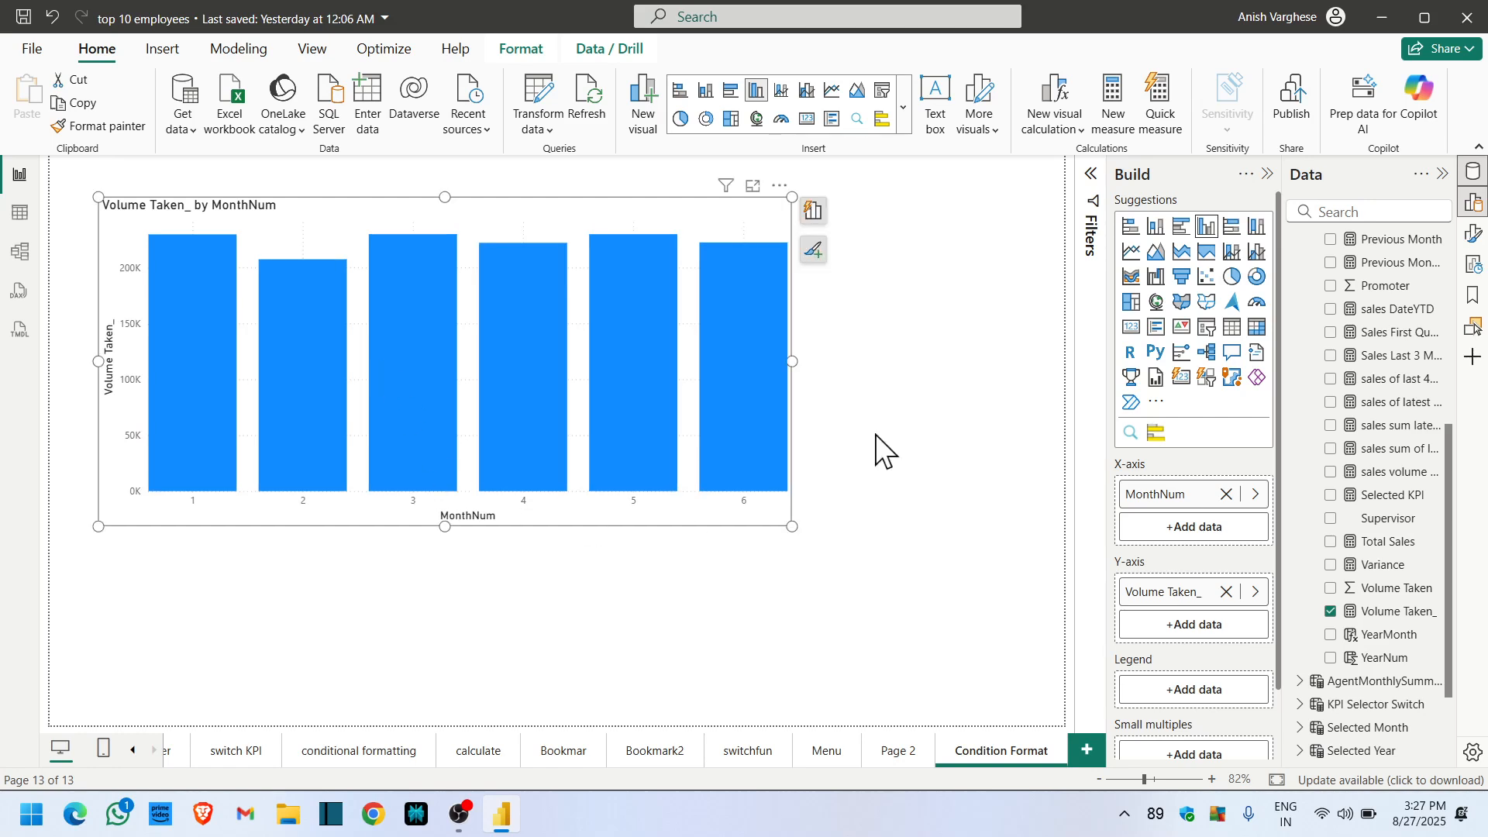
- Turn on the column chart's data labels and format their values as bold, size 12, with display units set to None
{"action": "left_click", "coordinate": [1474, 235]}
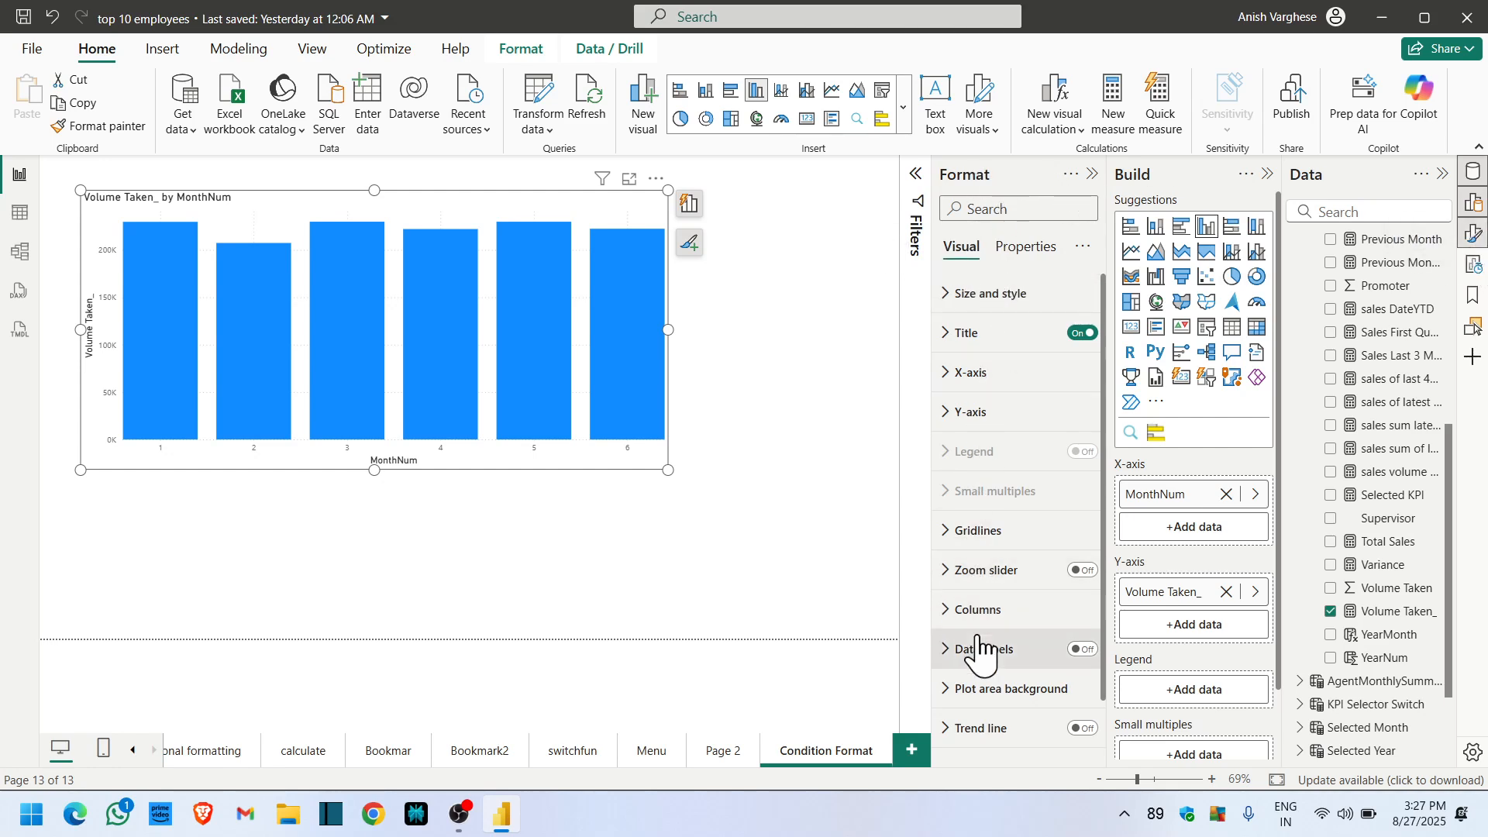
{"action": "left_click", "coordinate": [1085, 651]}
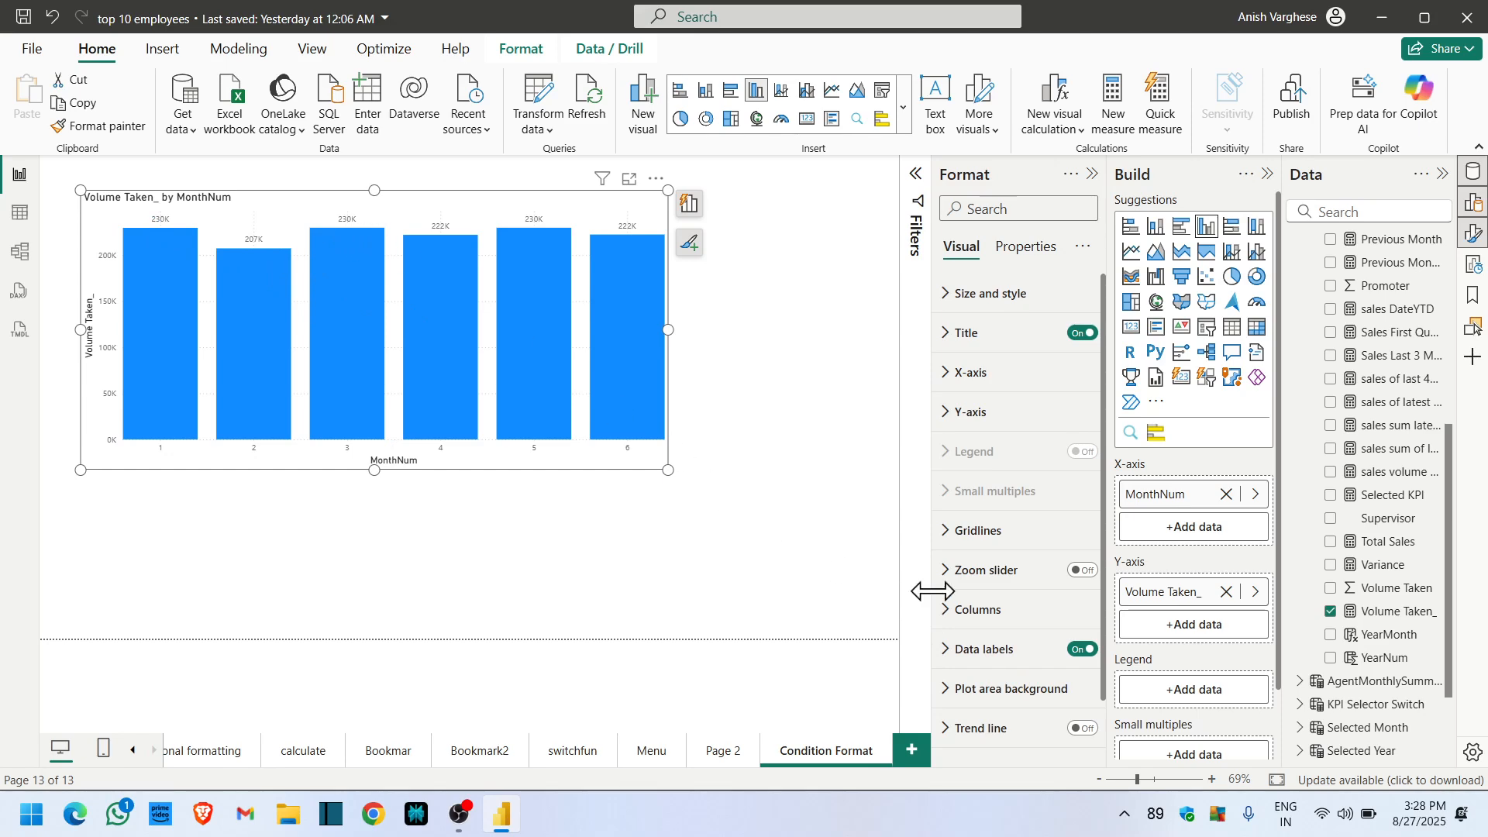
{"action": "left_click", "coordinate": [949, 650]}
{"action": "scroll", "coordinate": [1030, 597], "scroll_direction": "down", "scroll_amount": 5}
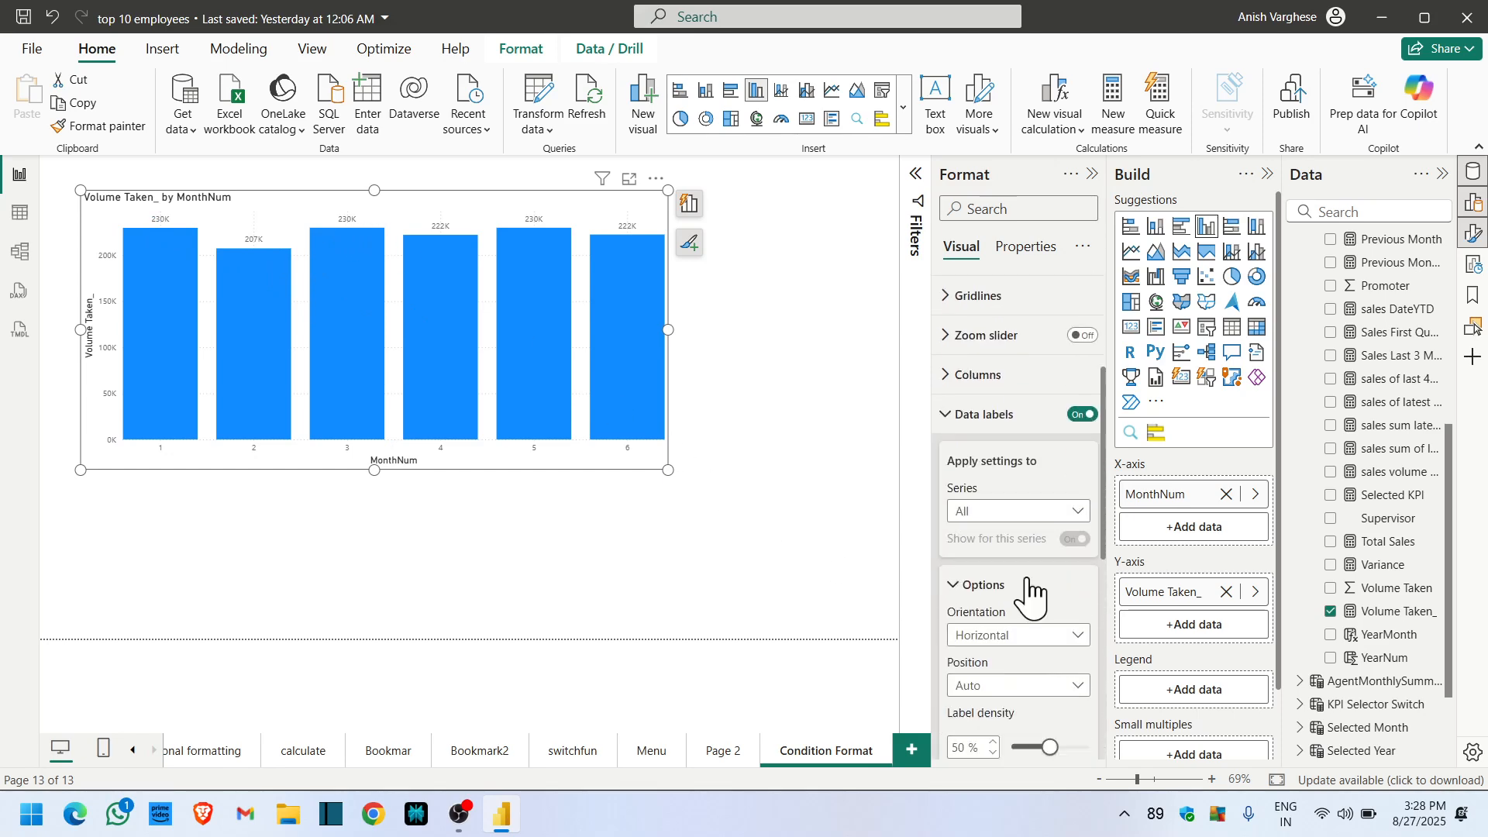
{"action": "scroll", "coordinate": [1067, 616], "scroll_direction": "down", "scroll_amount": 5}
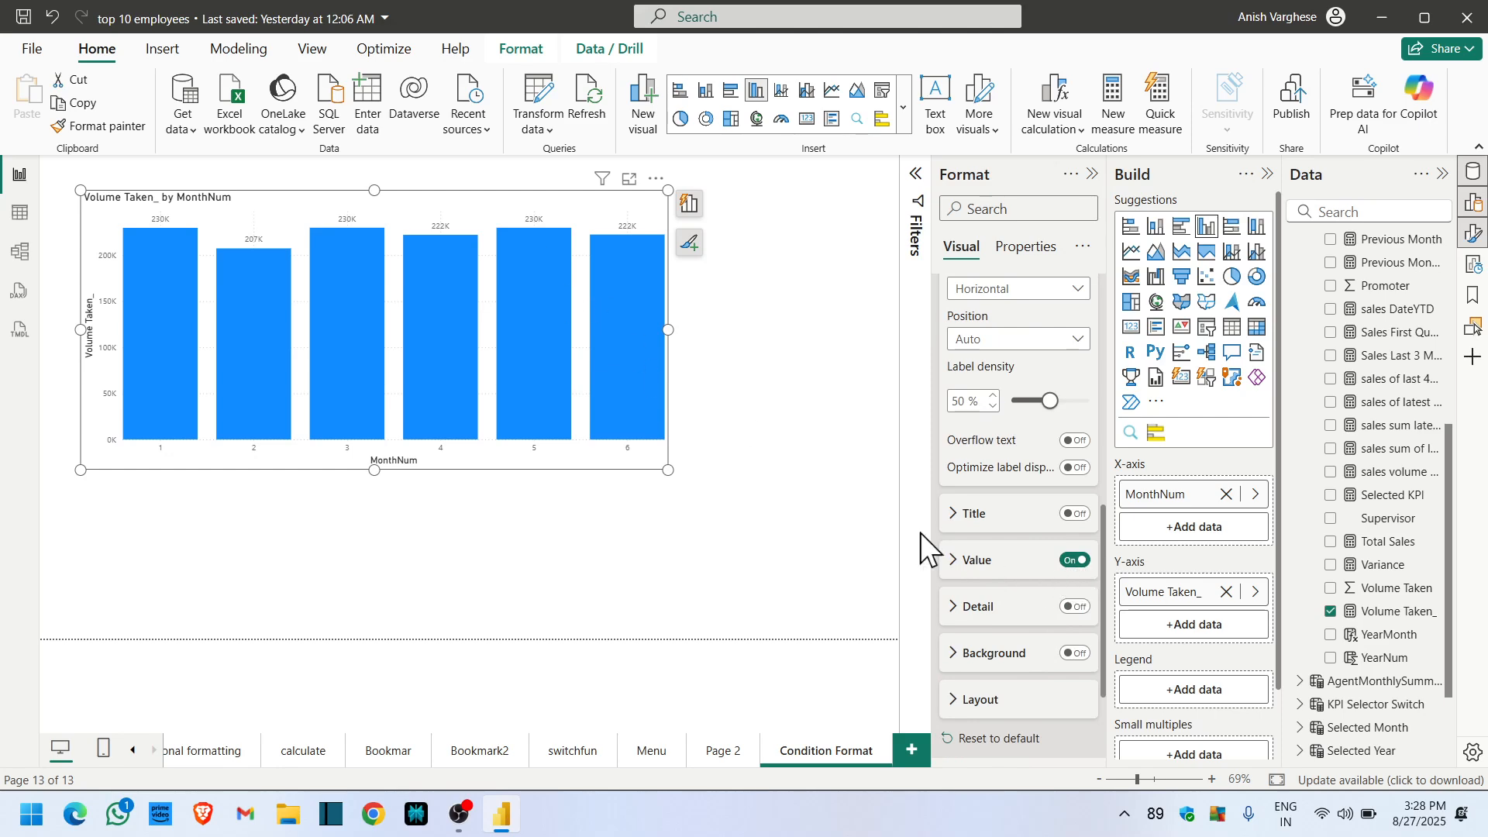
{"action": "left_click", "coordinate": [1002, 570]}
{"action": "scroll", "coordinate": [1047, 636], "scroll_direction": "down", "scroll_amount": 5}
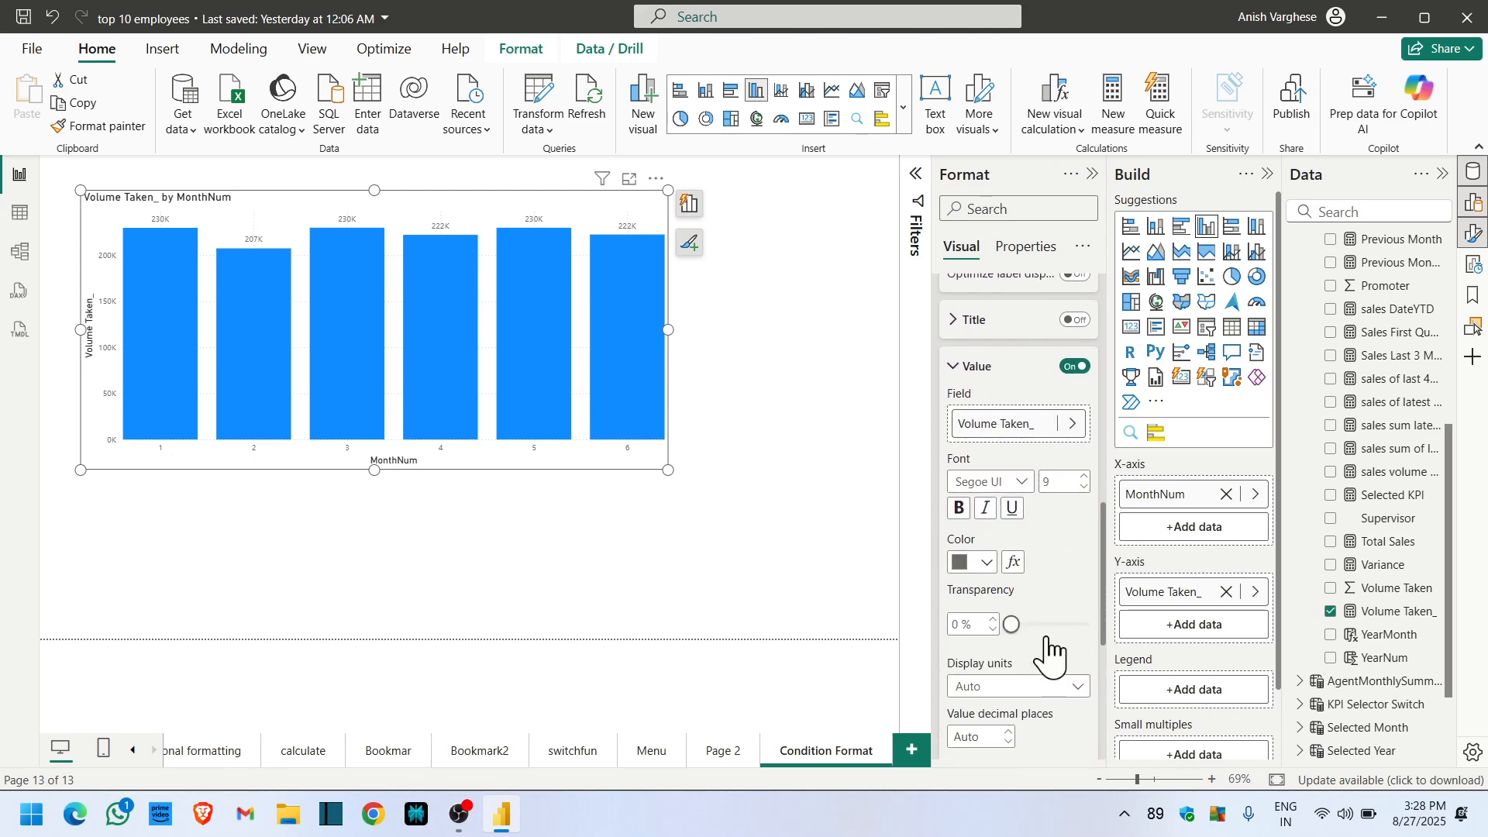
{"action": "left_click", "coordinate": [1043, 591]}
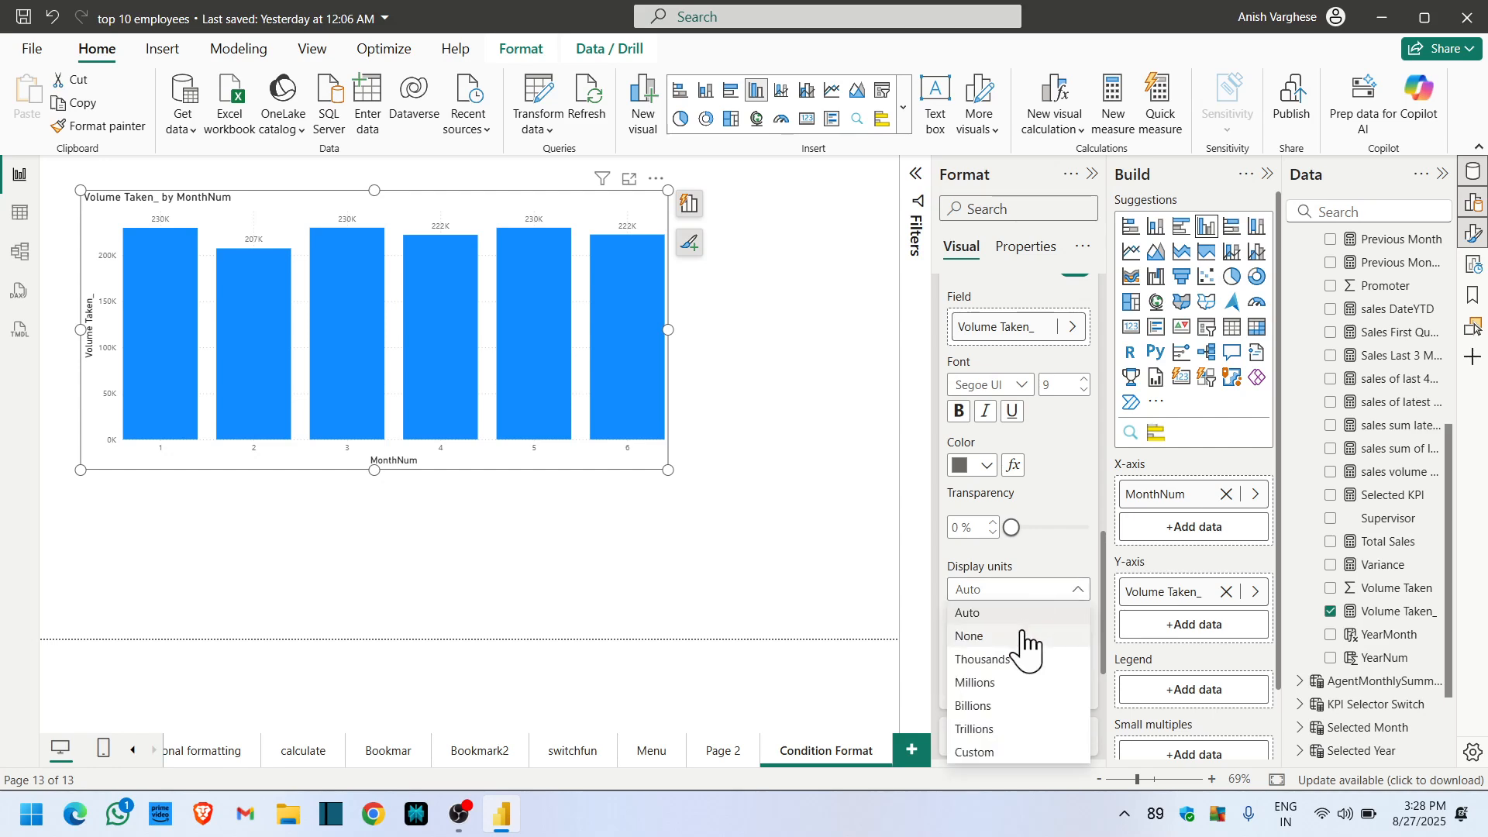
{"action": "left_click", "coordinate": [1024, 636]}
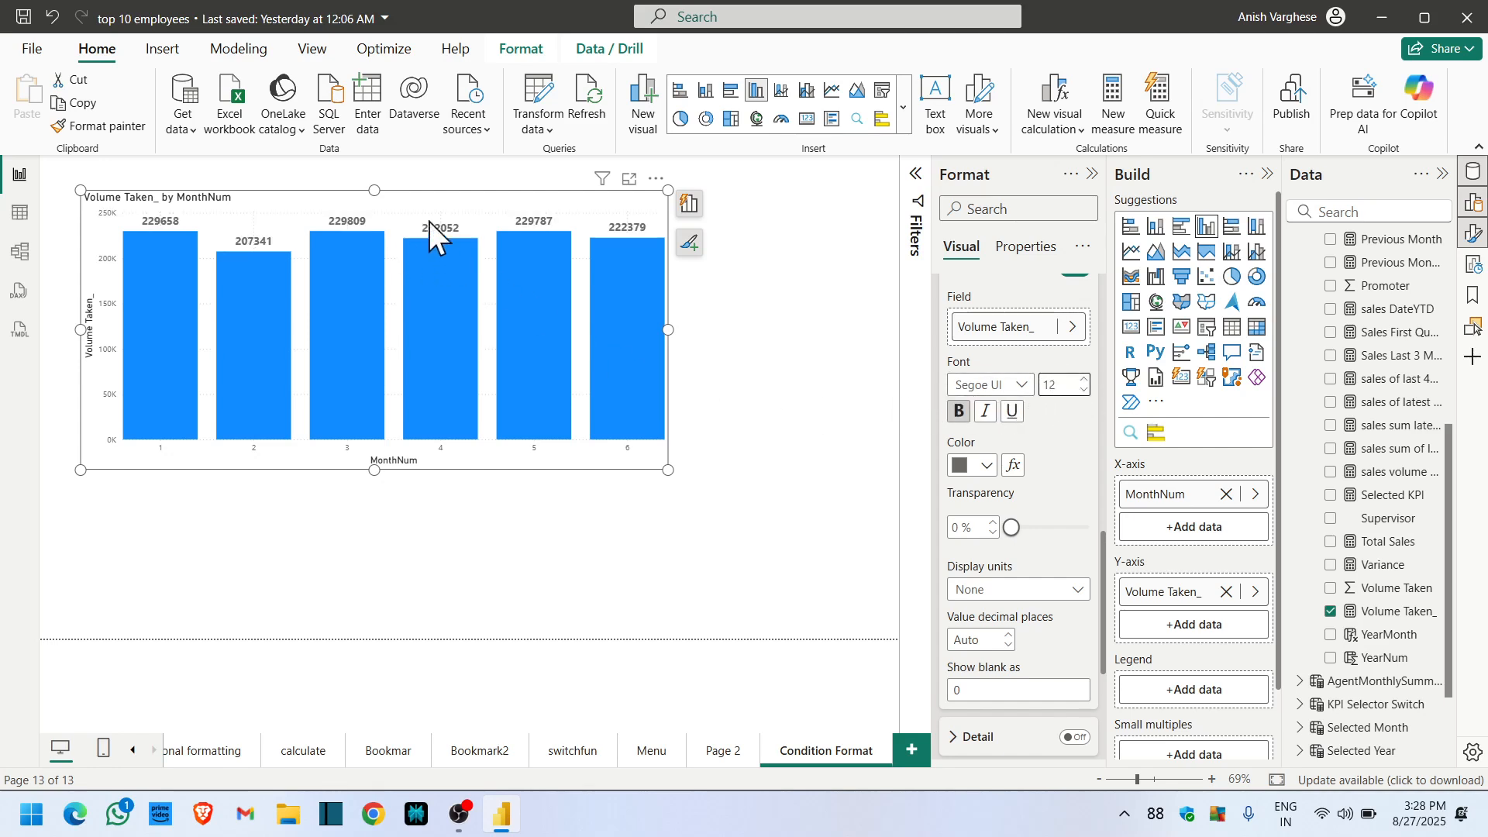
- Move the column chart lower on the page and make it taller
{"action": "left_click_drag", "start_coordinate": [450, 222], "coordinate": [457, 298]}
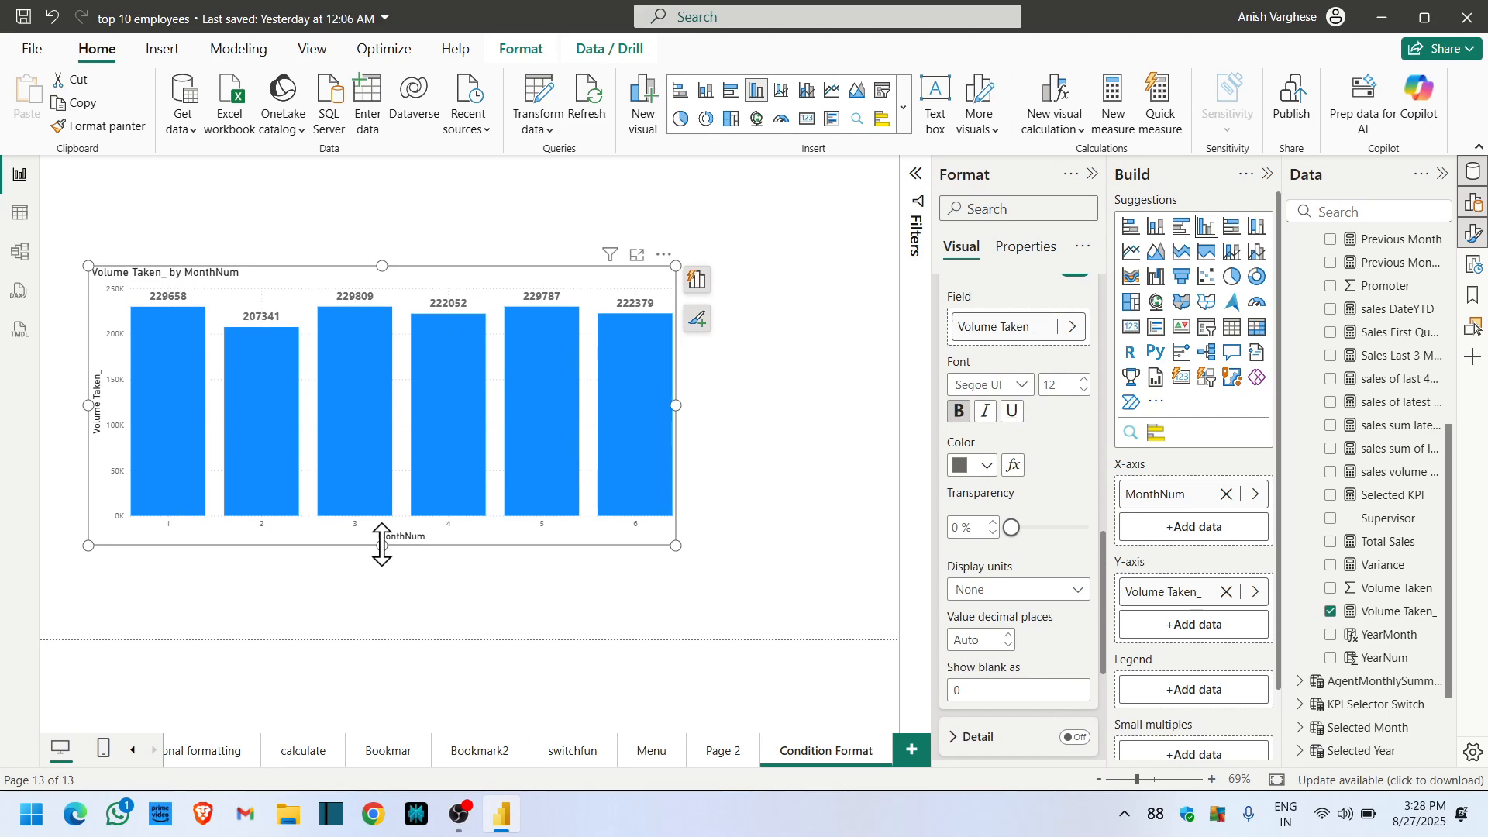
{"action": "left_click_drag", "start_coordinate": [382, 545], "coordinate": [382, 590]}
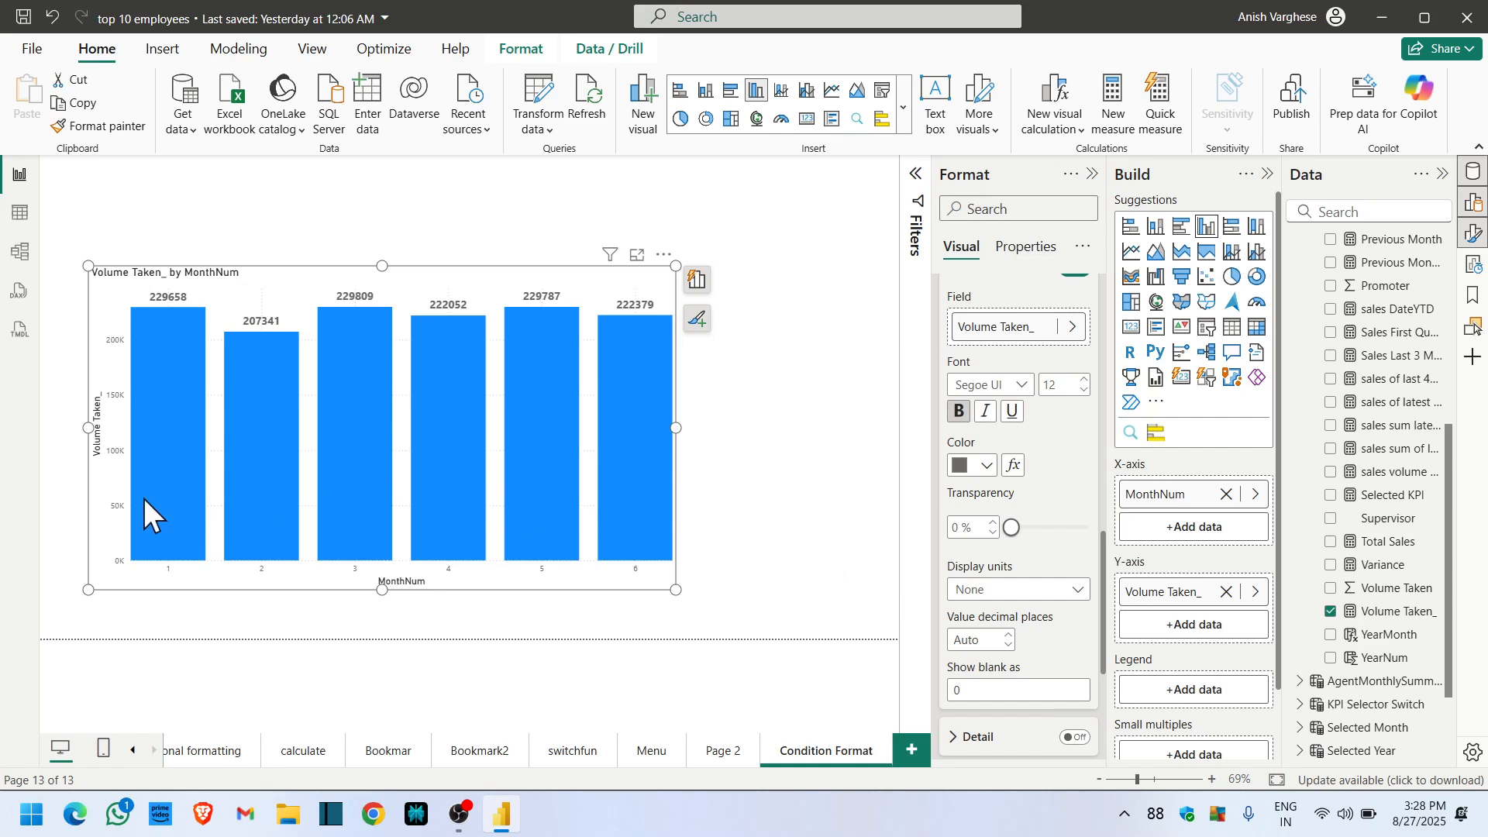
{"action": "scroll", "coordinate": [1072, 412], "scroll_direction": "up", "scroll_amount": 4}
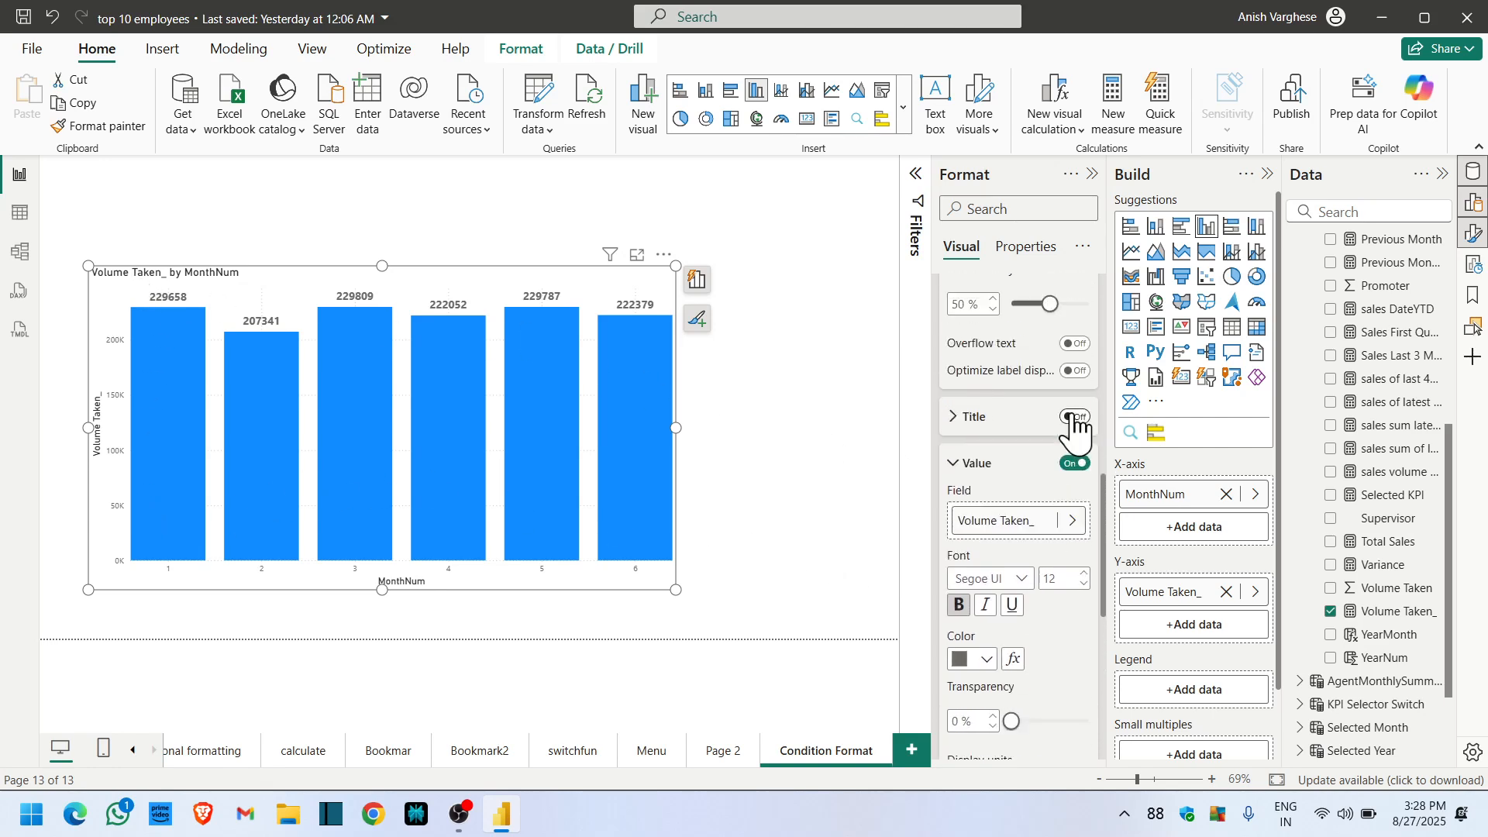
- Open the conditional formatting settings for the fill color of the chart's columns, applied to all categories
{"action": "left_click", "coordinate": [963, 463]}
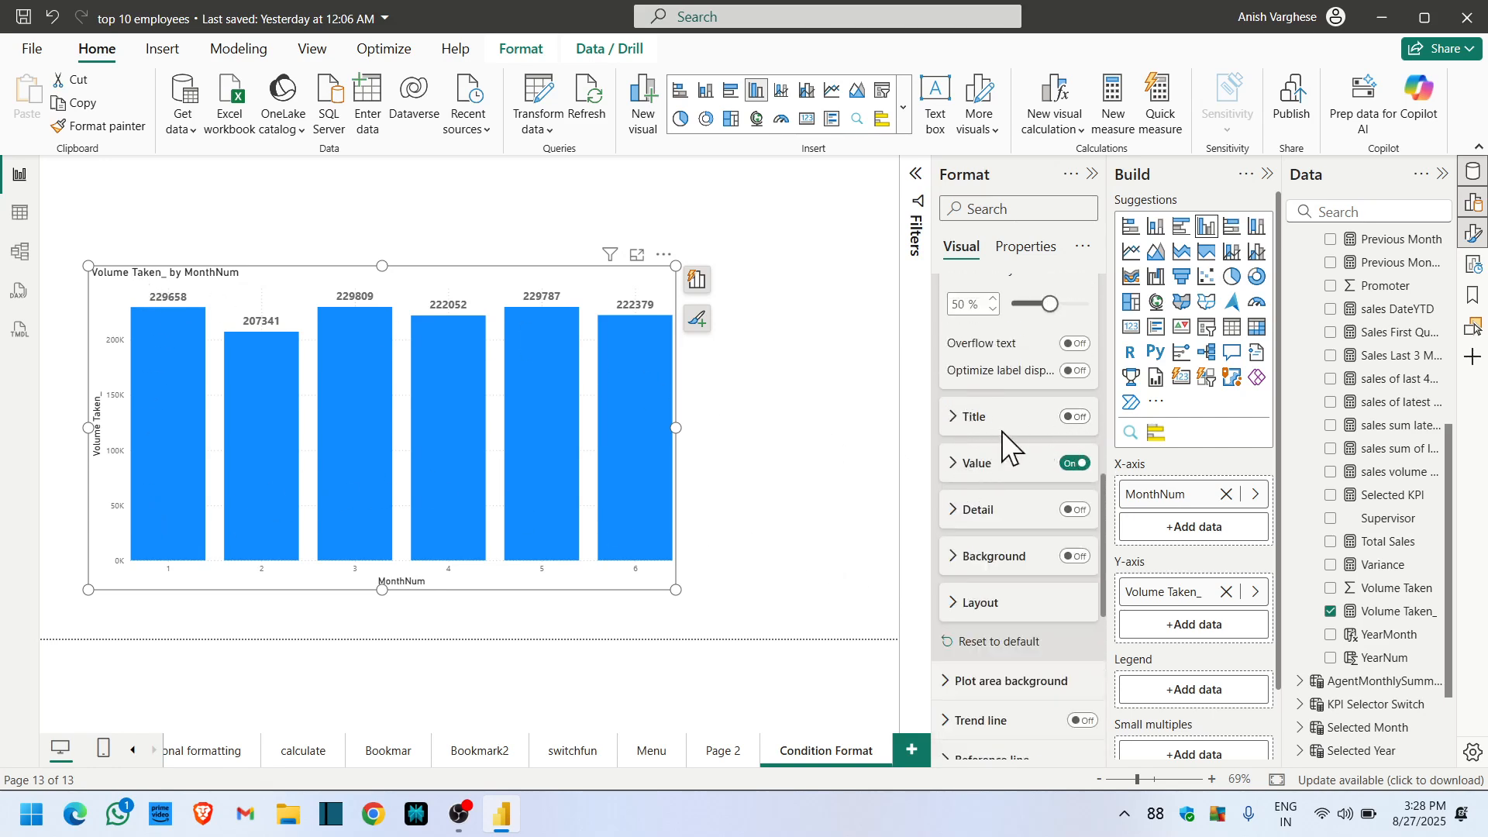
{"action": "scroll", "coordinate": [1008, 442], "scroll_direction": "up", "scroll_amount": 6}
{"action": "scroll", "coordinate": [1008, 446], "scroll_direction": "up", "scroll_amount": 2}
{"action": "left_click", "coordinate": [977, 461]}
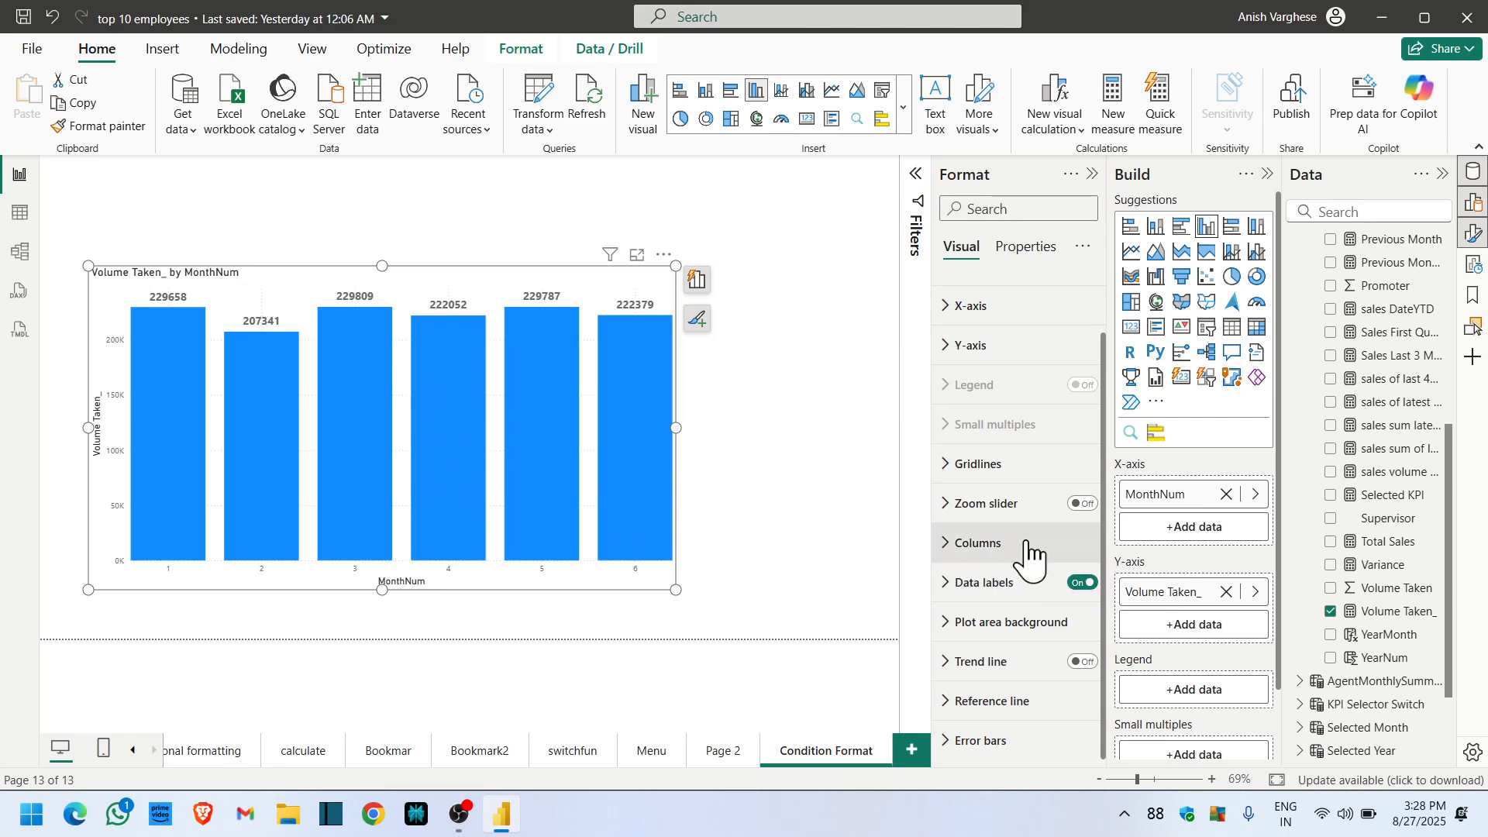
{"action": "left_click", "coordinate": [949, 544]}
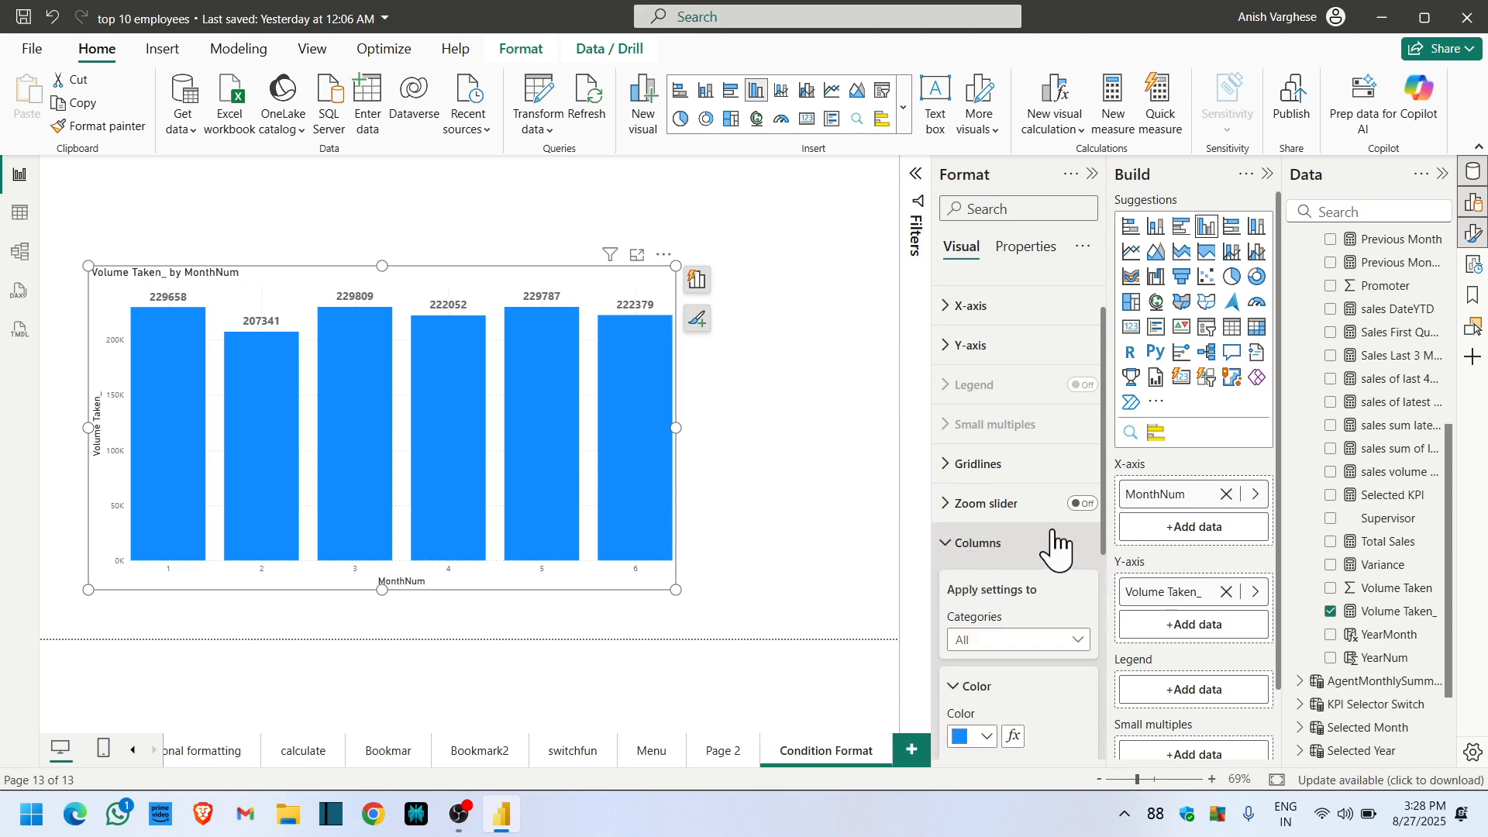
{"action": "scroll", "coordinate": [1055, 535], "scroll_direction": "down", "scroll_amount": 3}
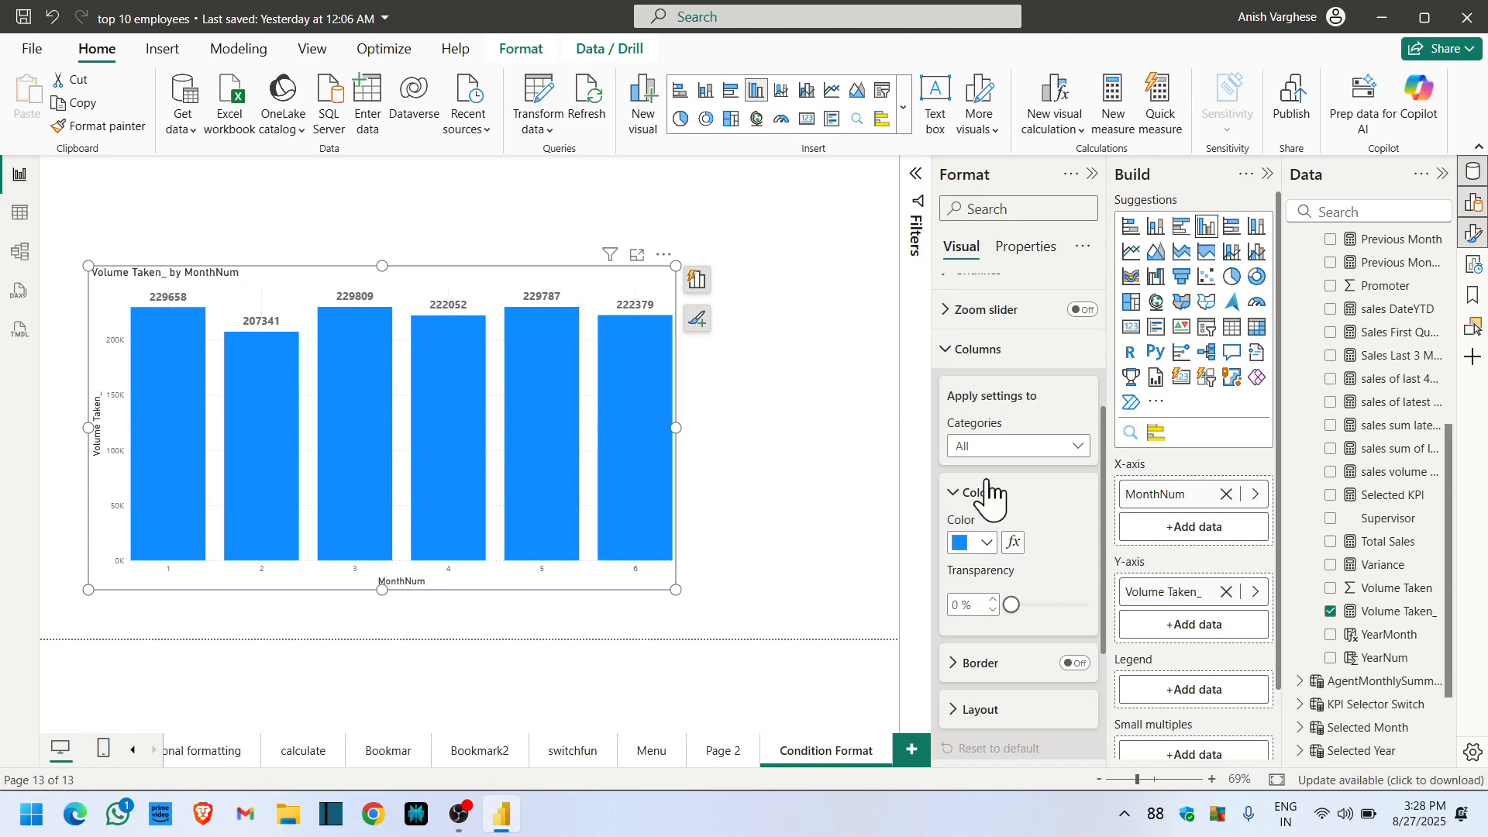
{"action": "left_click", "coordinate": [1015, 544]}
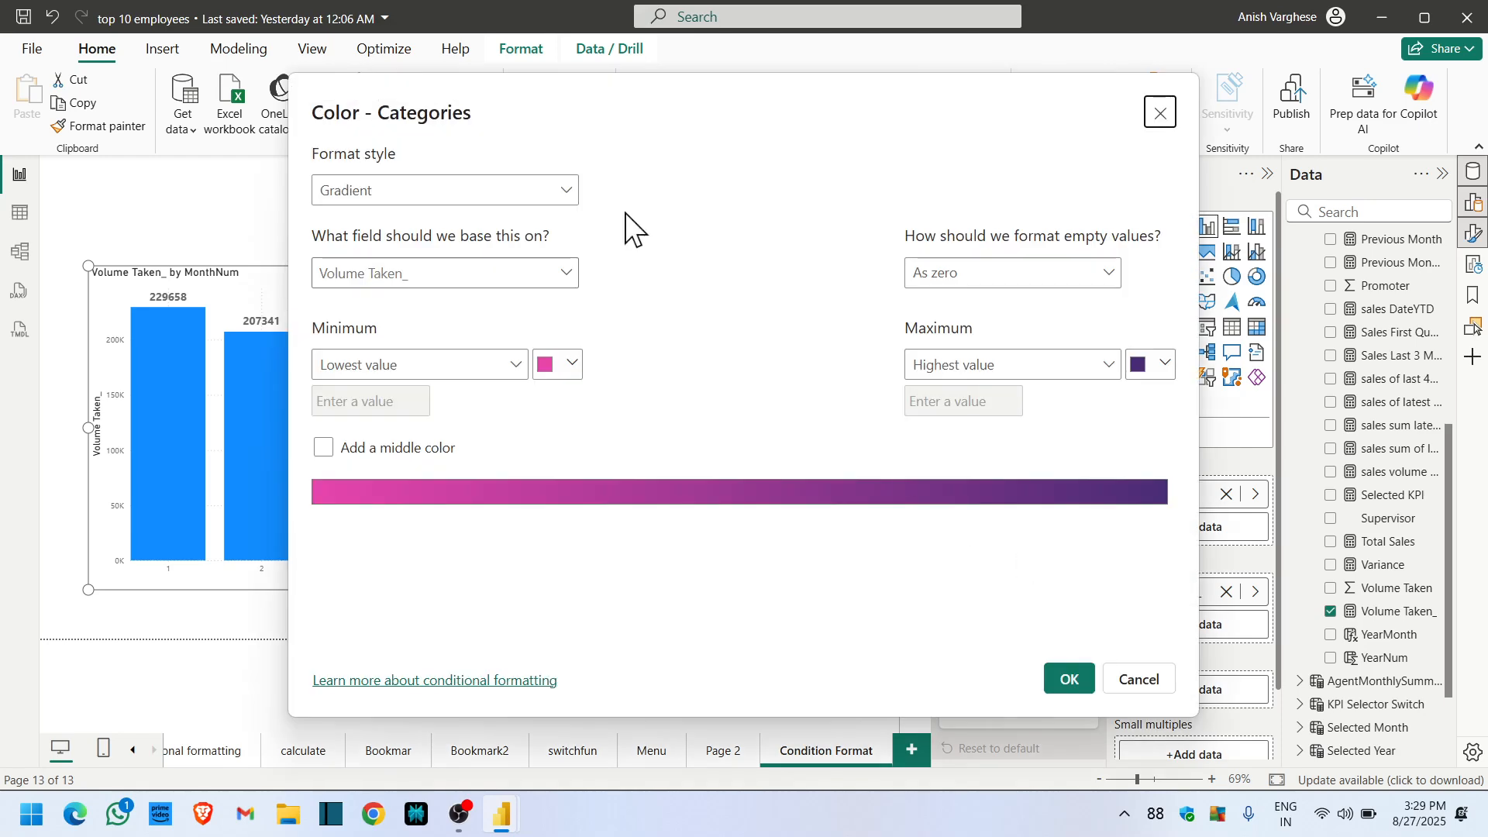
- Set the column color's format style to Rules and add two more rules, for three in total
{"action": "left_click_drag", "start_coordinate": [638, 116], "coordinate": [1003, 137]}
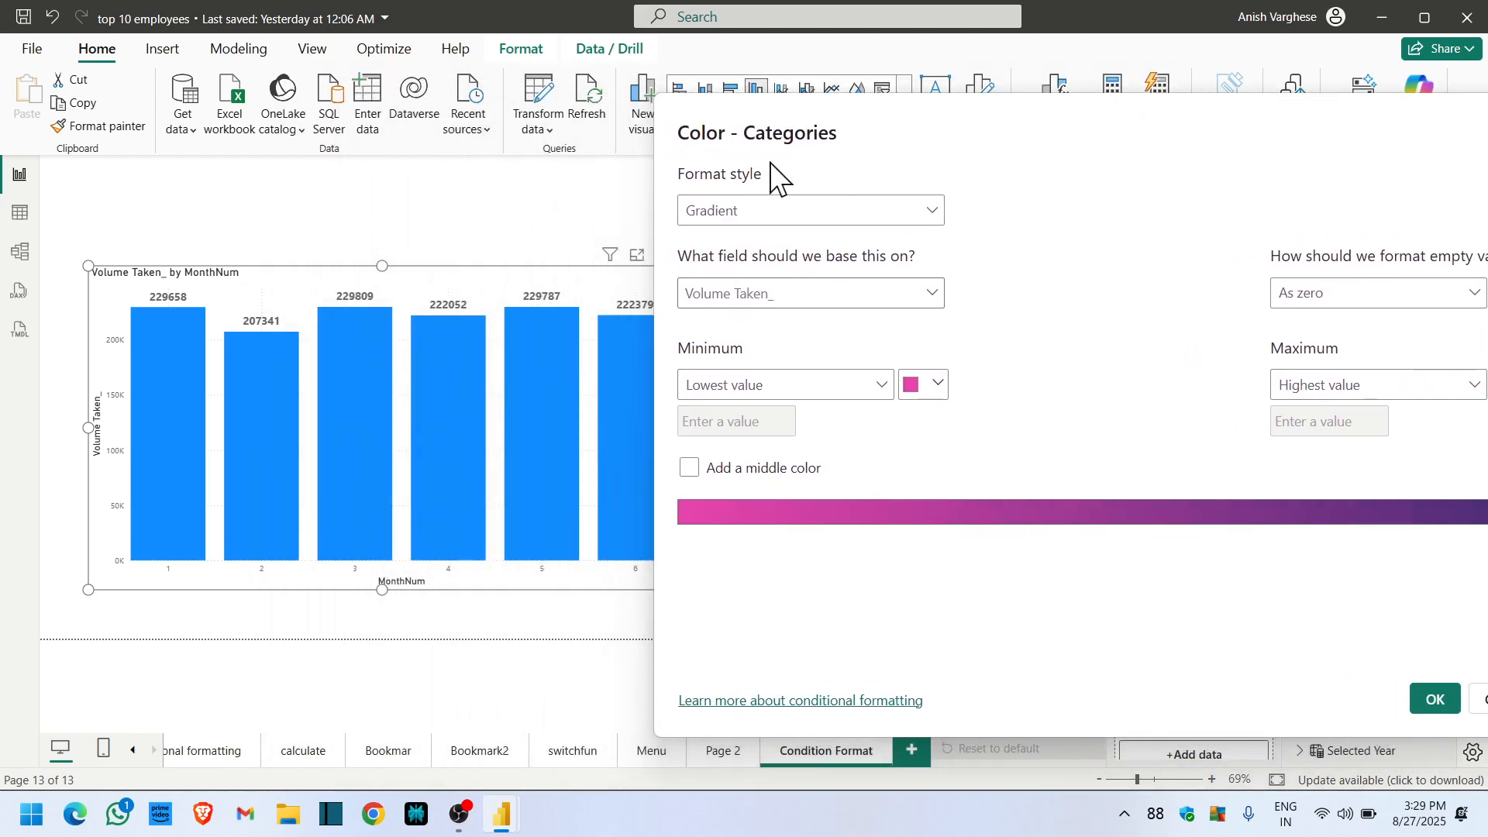
{"action": "left_click", "coordinate": [929, 212]}
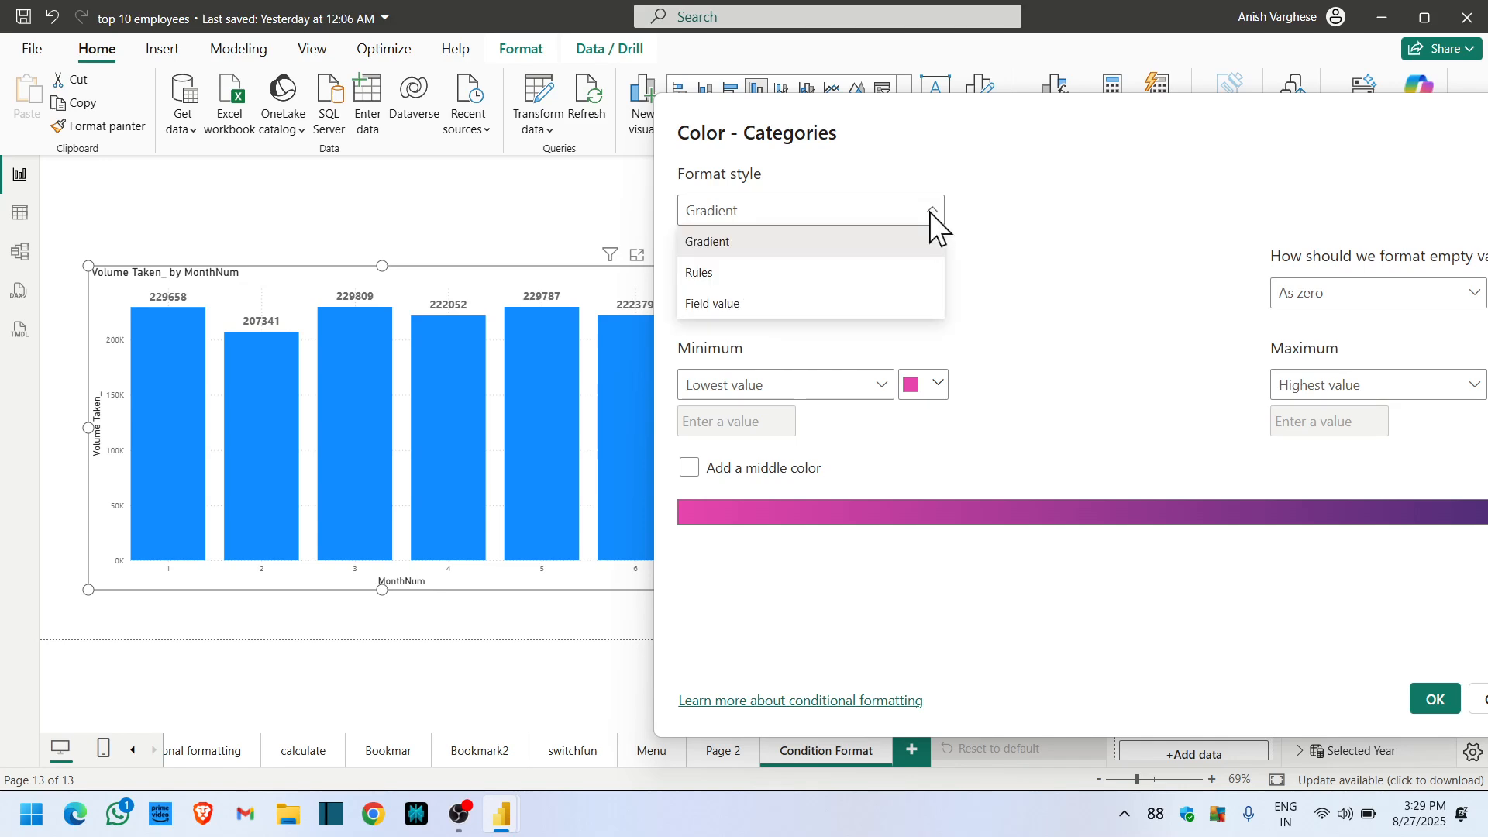
{"action": "left_click", "coordinate": [714, 276]}
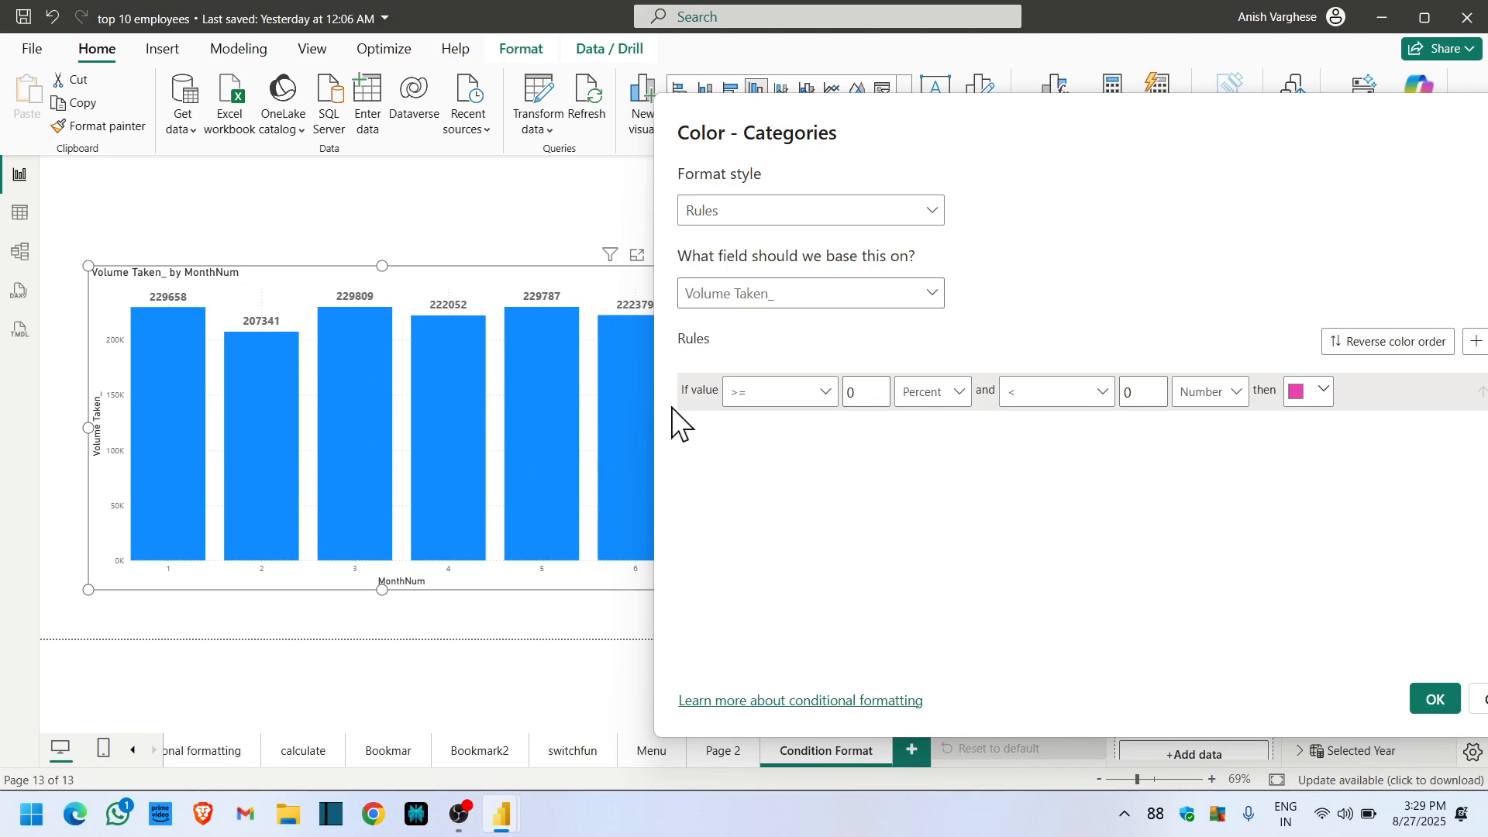
{"action": "left_click_drag", "start_coordinate": [961, 140], "coordinate": [818, 128]}
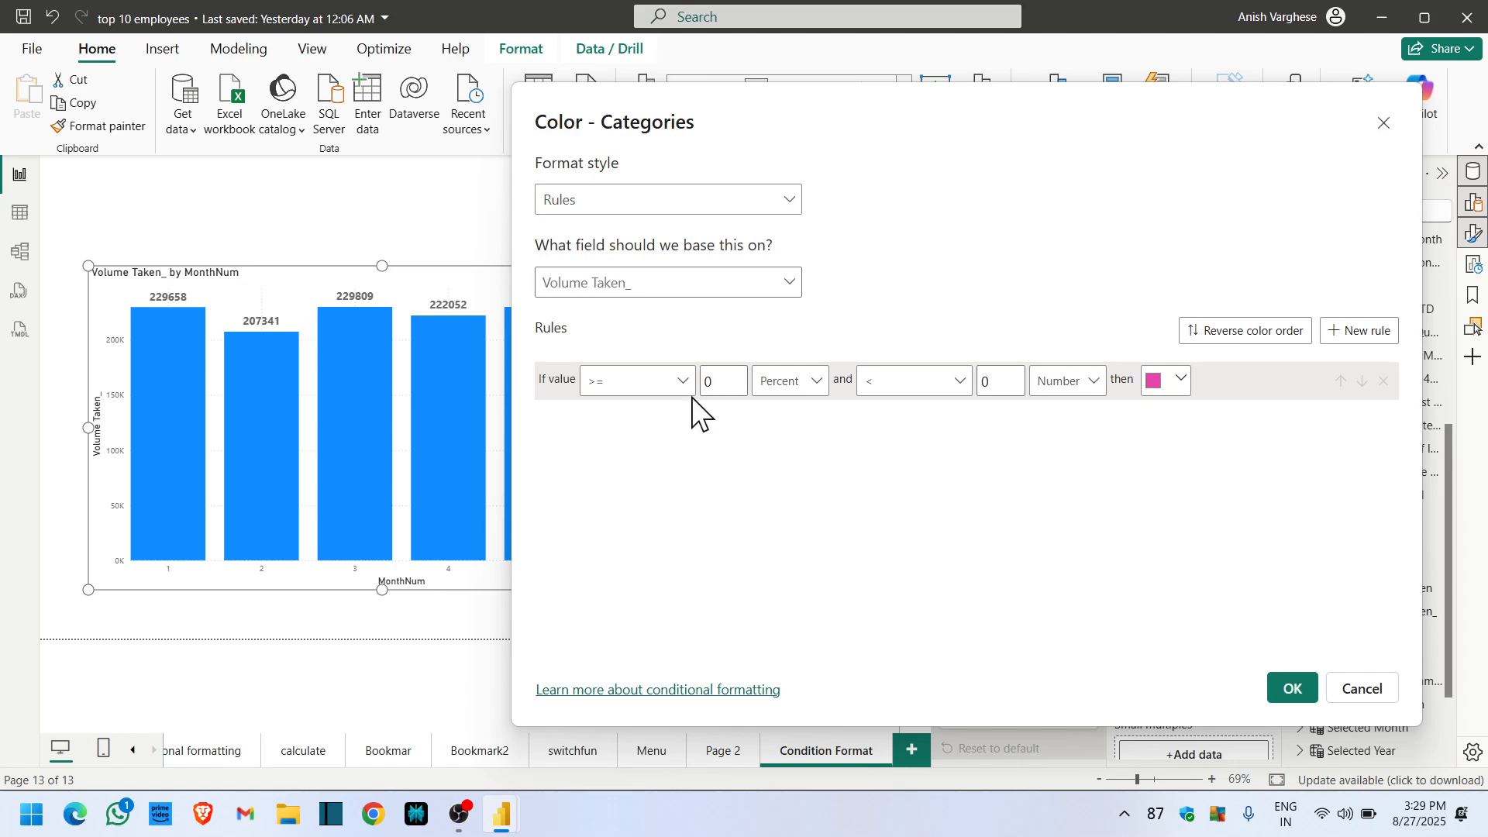
{"action": "left_click", "coordinate": [1388, 339]}
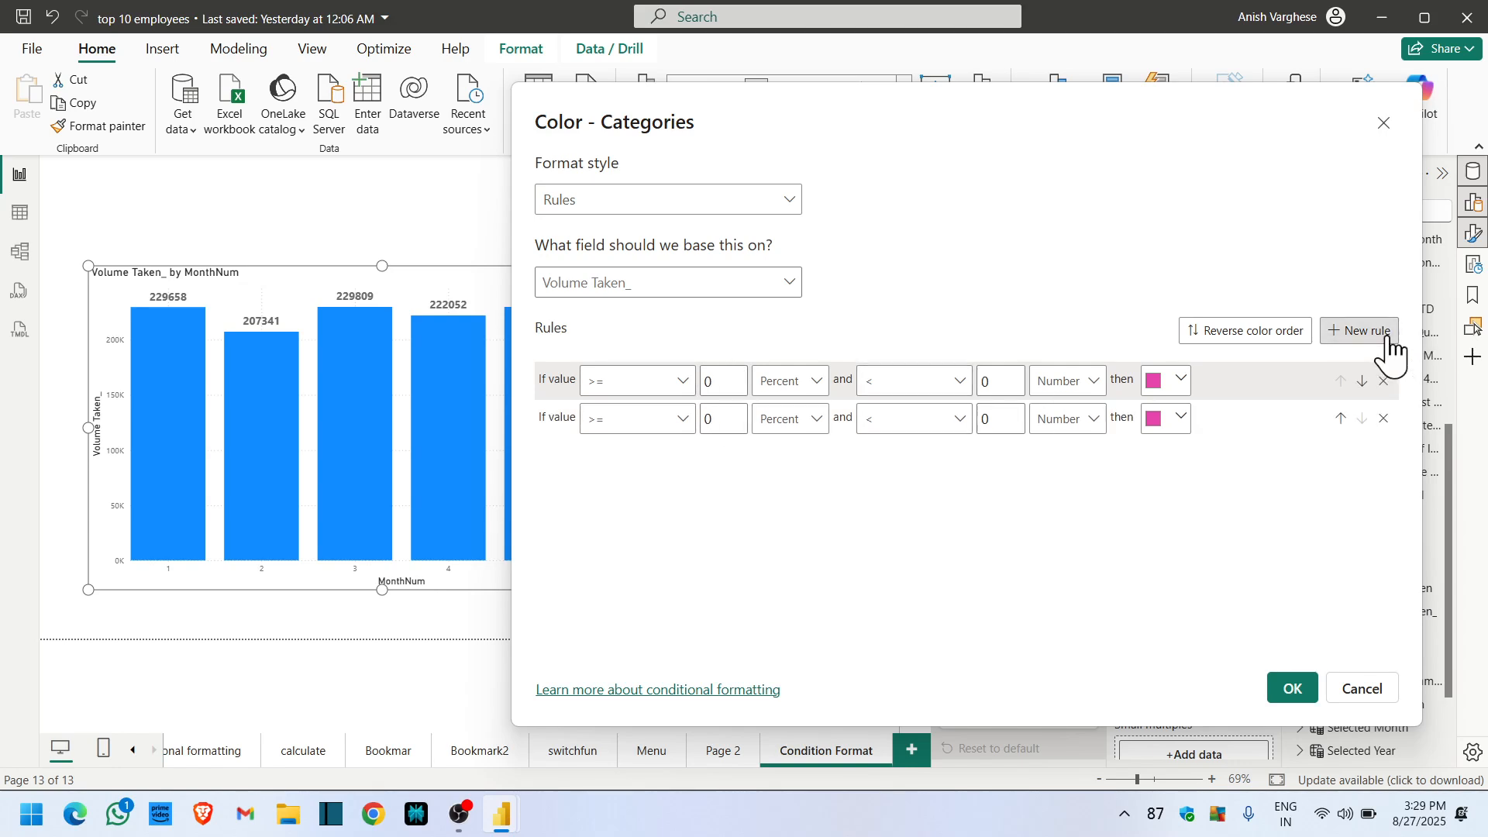
{"action": "left_click", "coordinate": [1388, 339]}
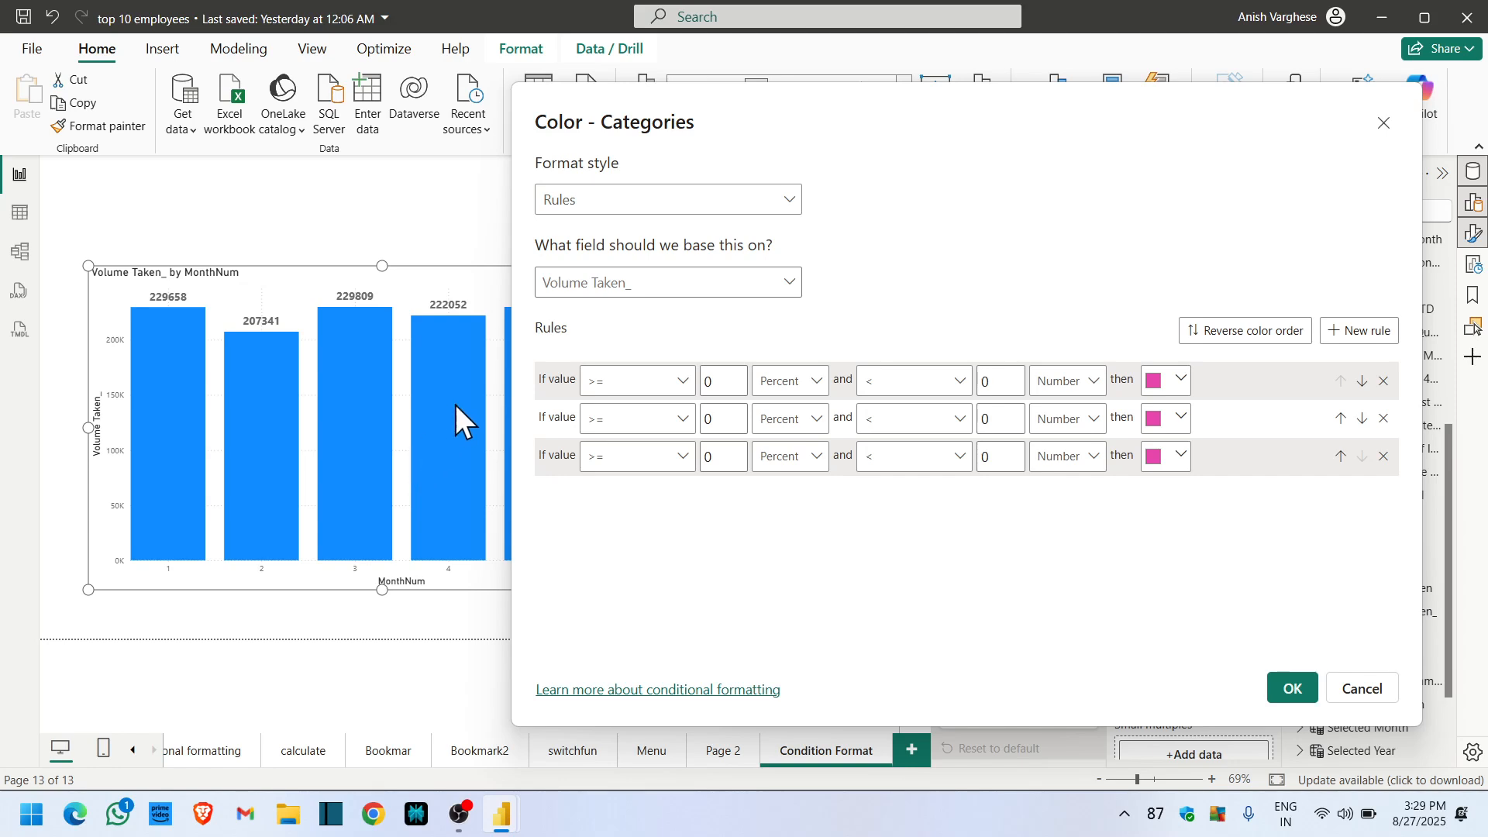
- Set the first rule's comparisons to >= and <=, with the upper limit in Percent, and color it light gray
{"action": "left_click", "coordinate": [682, 381]}
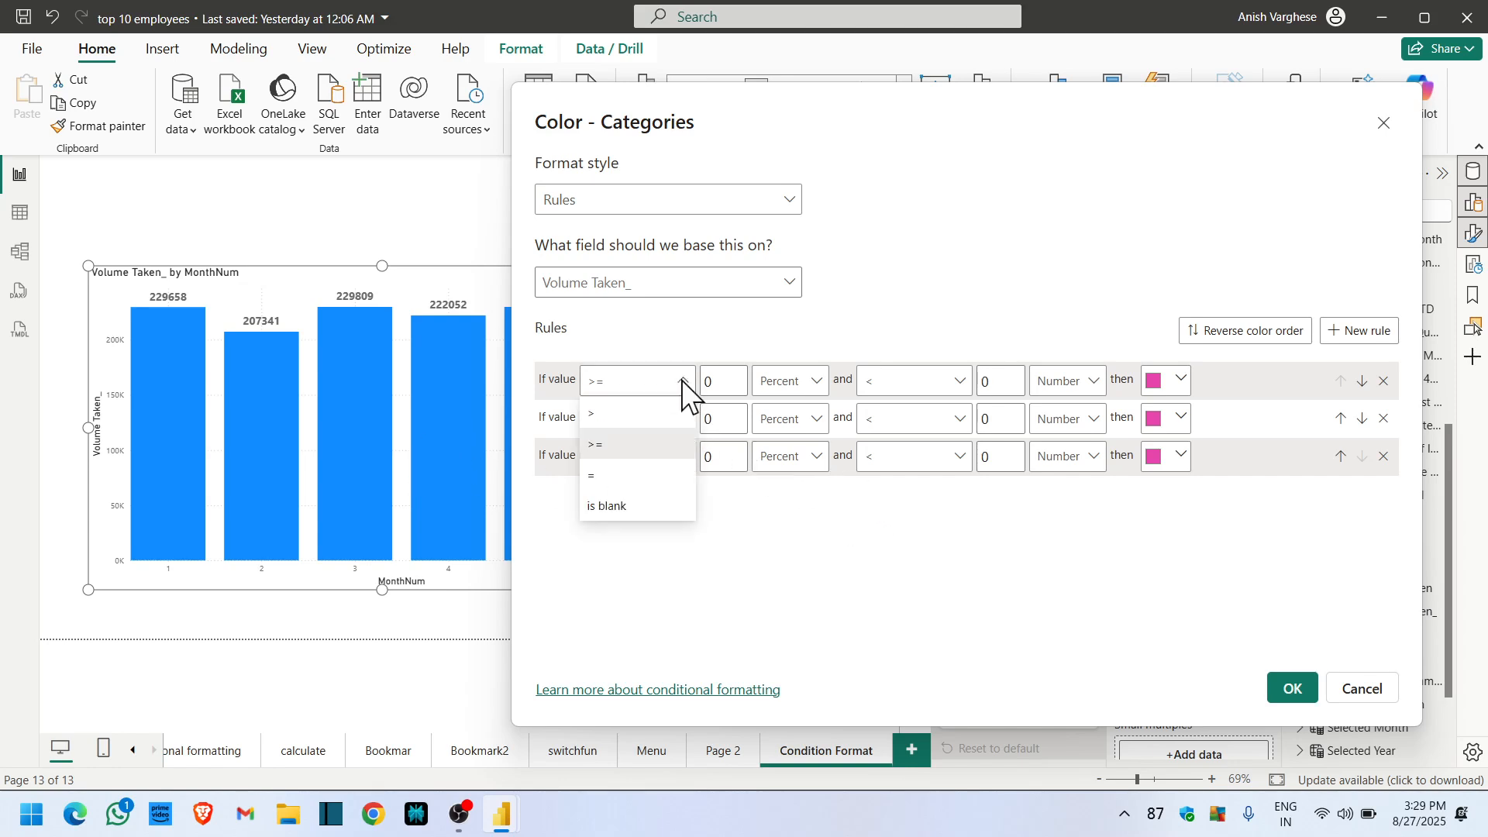
{"action": "left_click", "coordinate": [668, 448]}
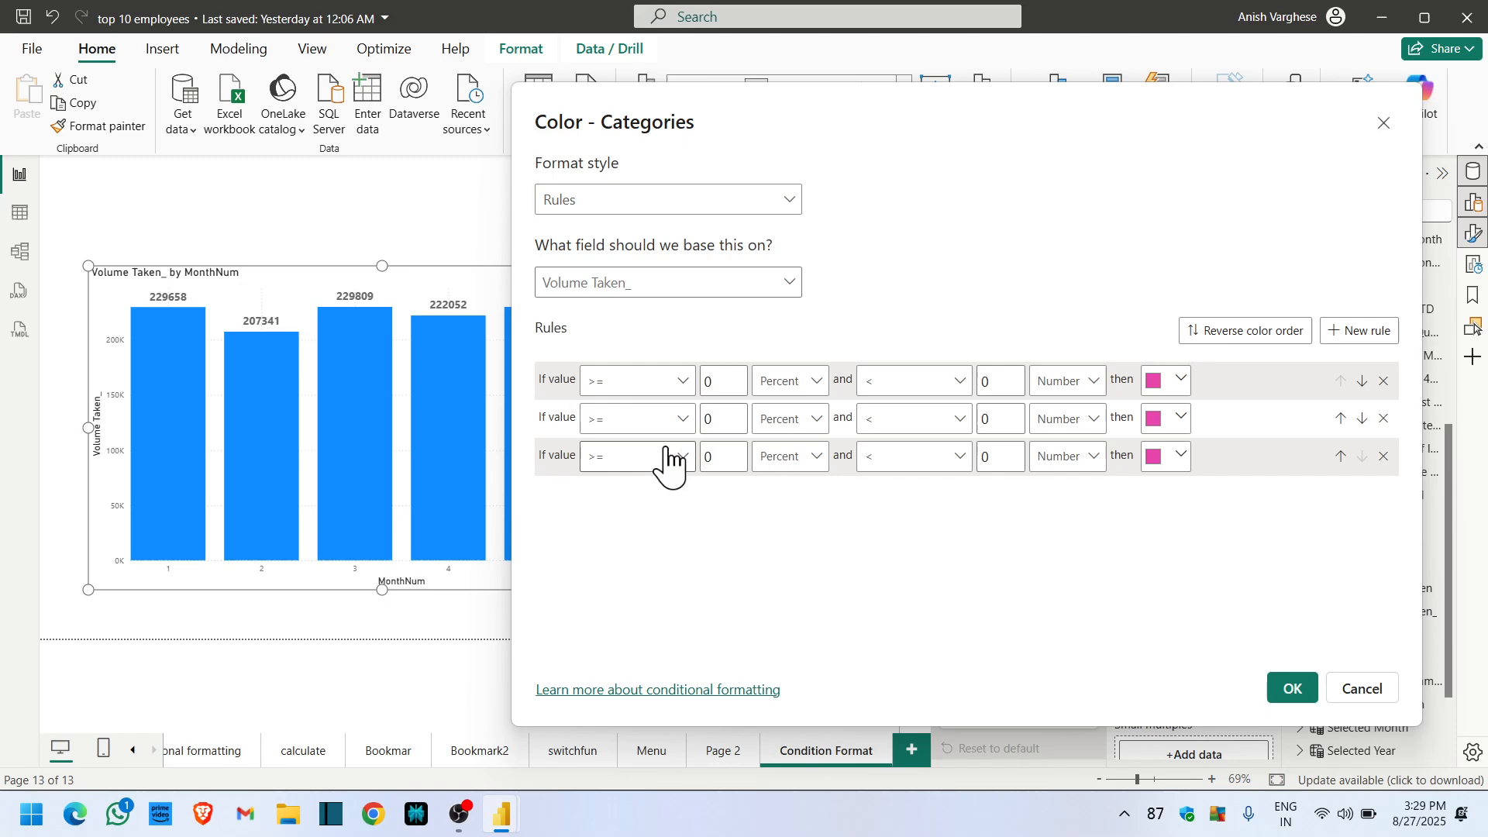
{"action": "left_click", "coordinate": [888, 399]}
{"action": "left_click", "coordinate": [913, 452]}
{"action": "left_click", "coordinate": [1097, 397]}
{"action": "left_click", "coordinate": [1090, 459]}
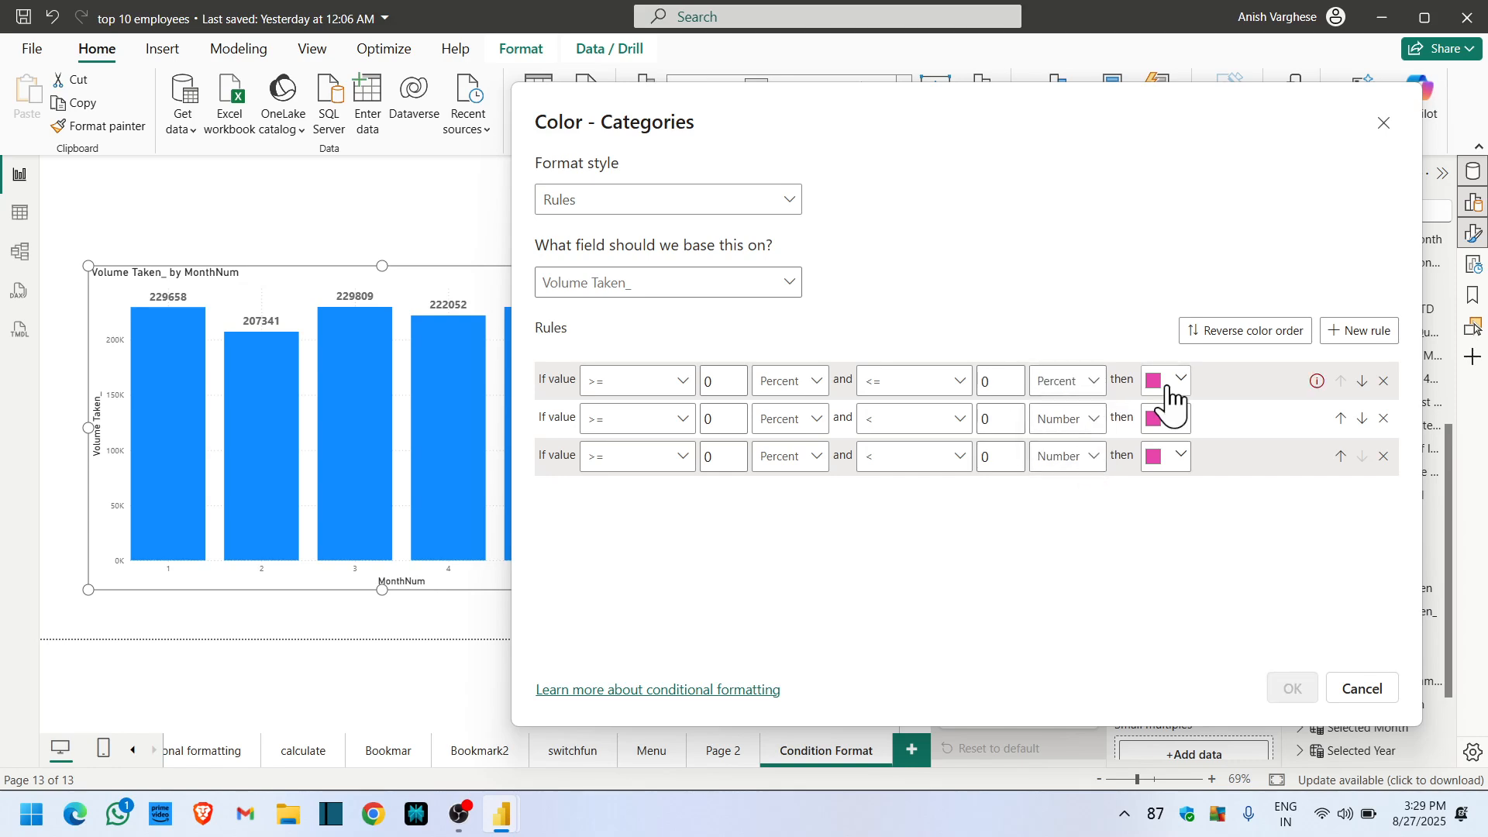
{"action": "left_click", "coordinate": [1170, 388]}
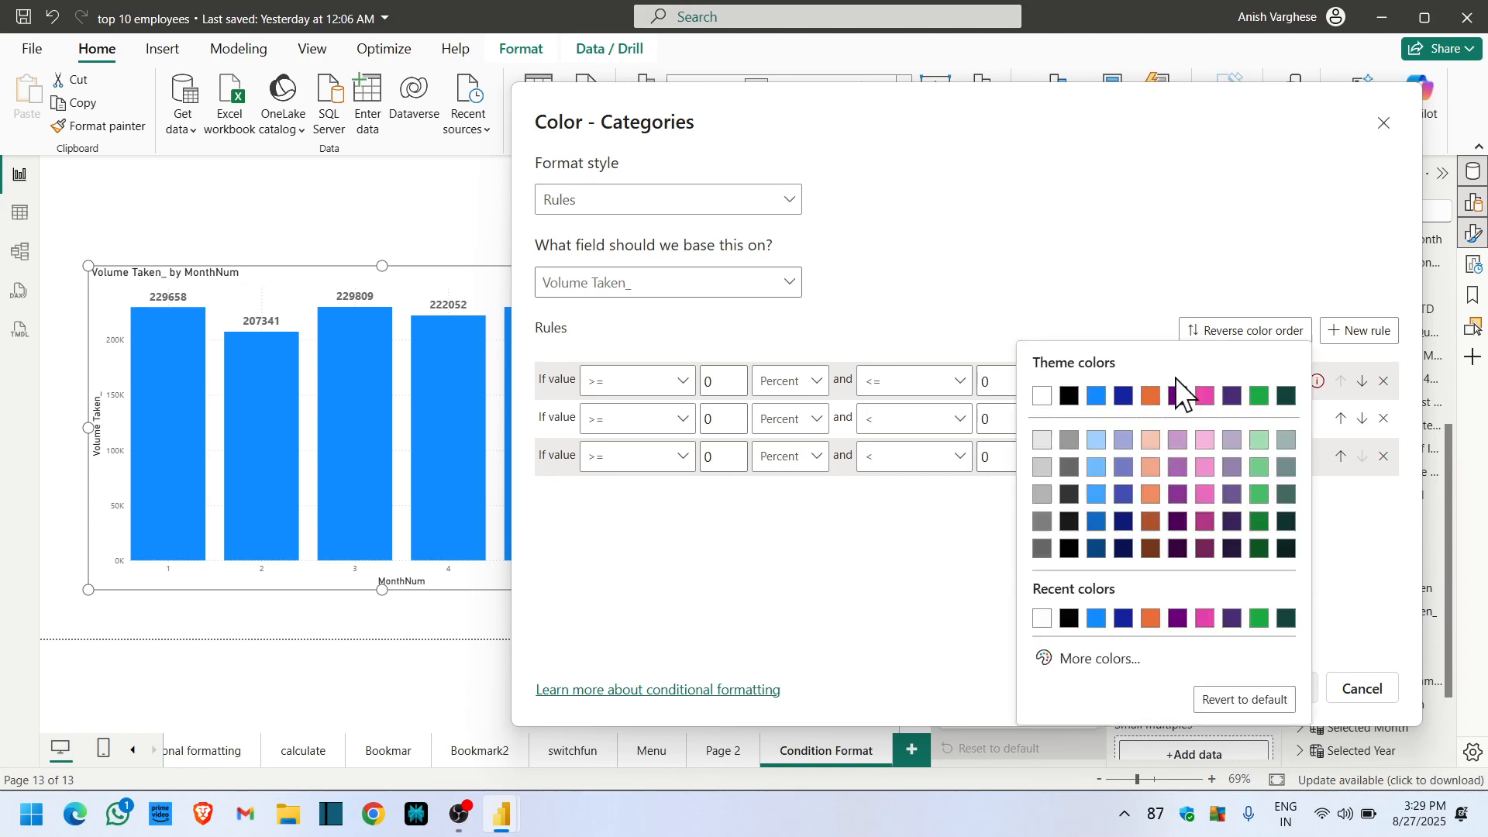
{"action": "left_click", "coordinate": [1043, 494]}
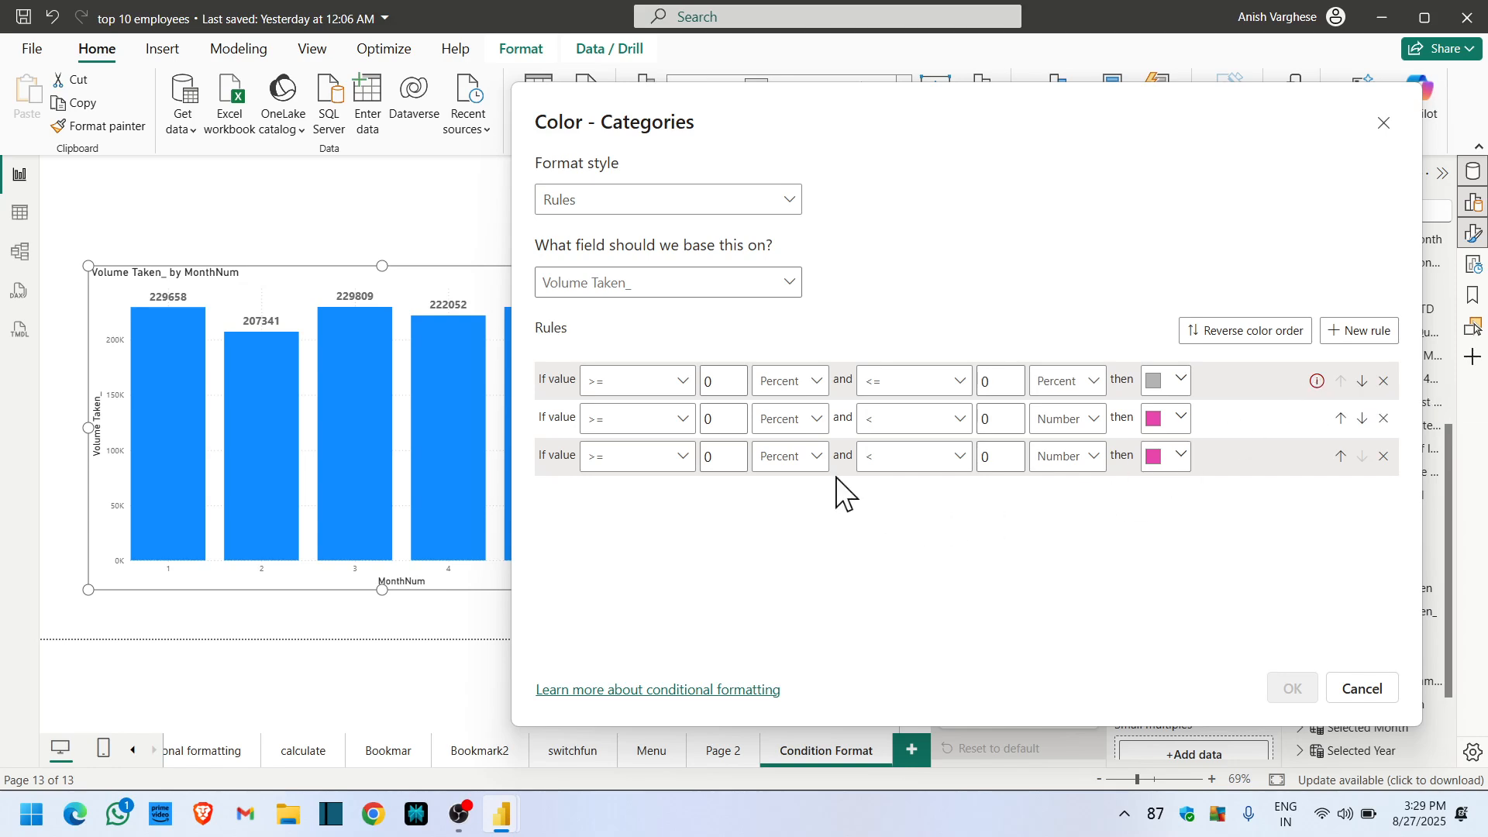
- Define the second rule as value = 100 Percent and color it green
{"action": "left_click", "coordinate": [645, 423]}
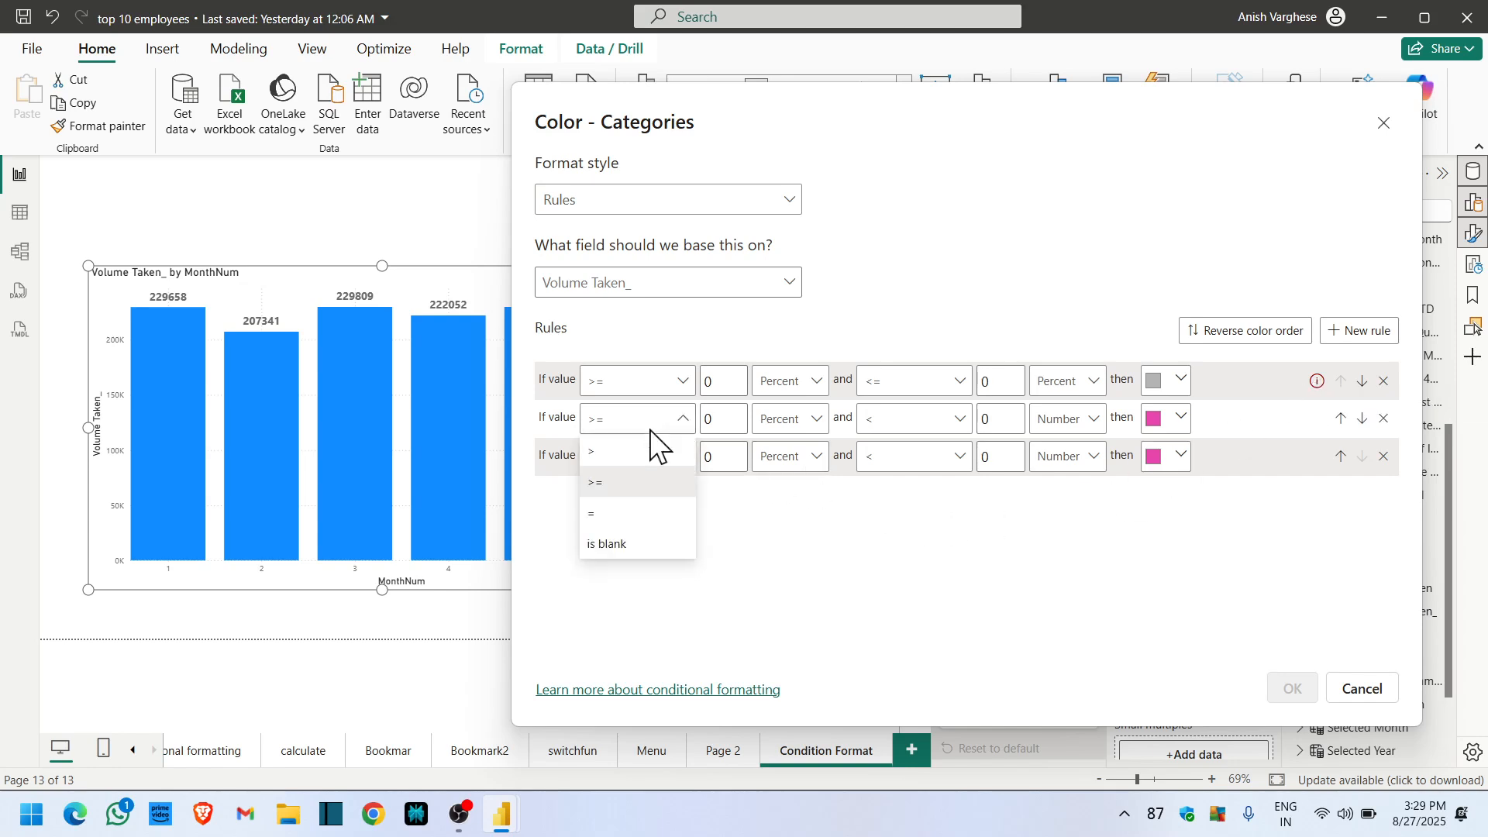
{"action": "left_click", "coordinate": [640, 454]}
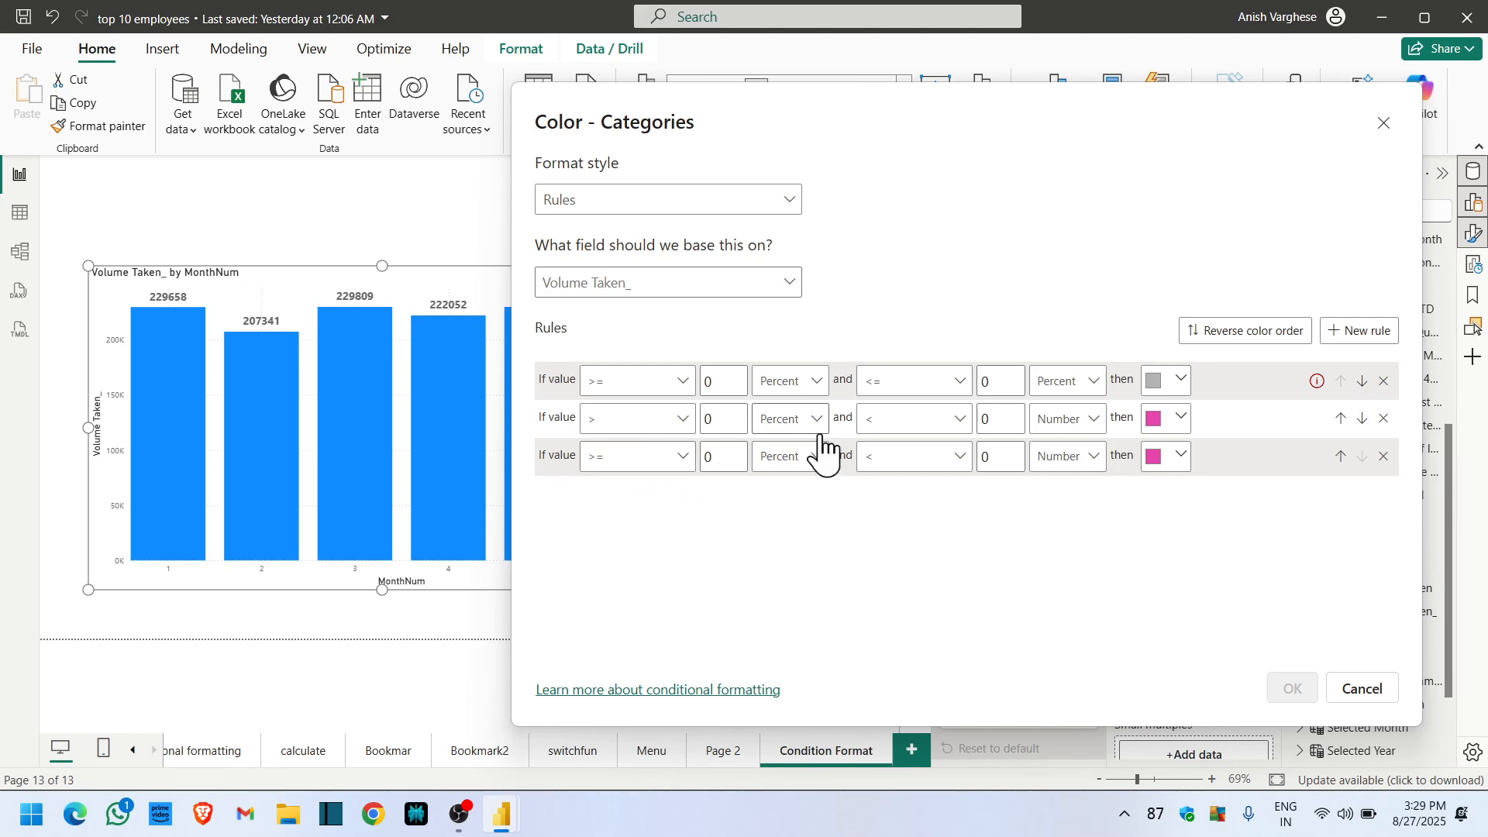
{"action": "left_click", "coordinate": [678, 419]}
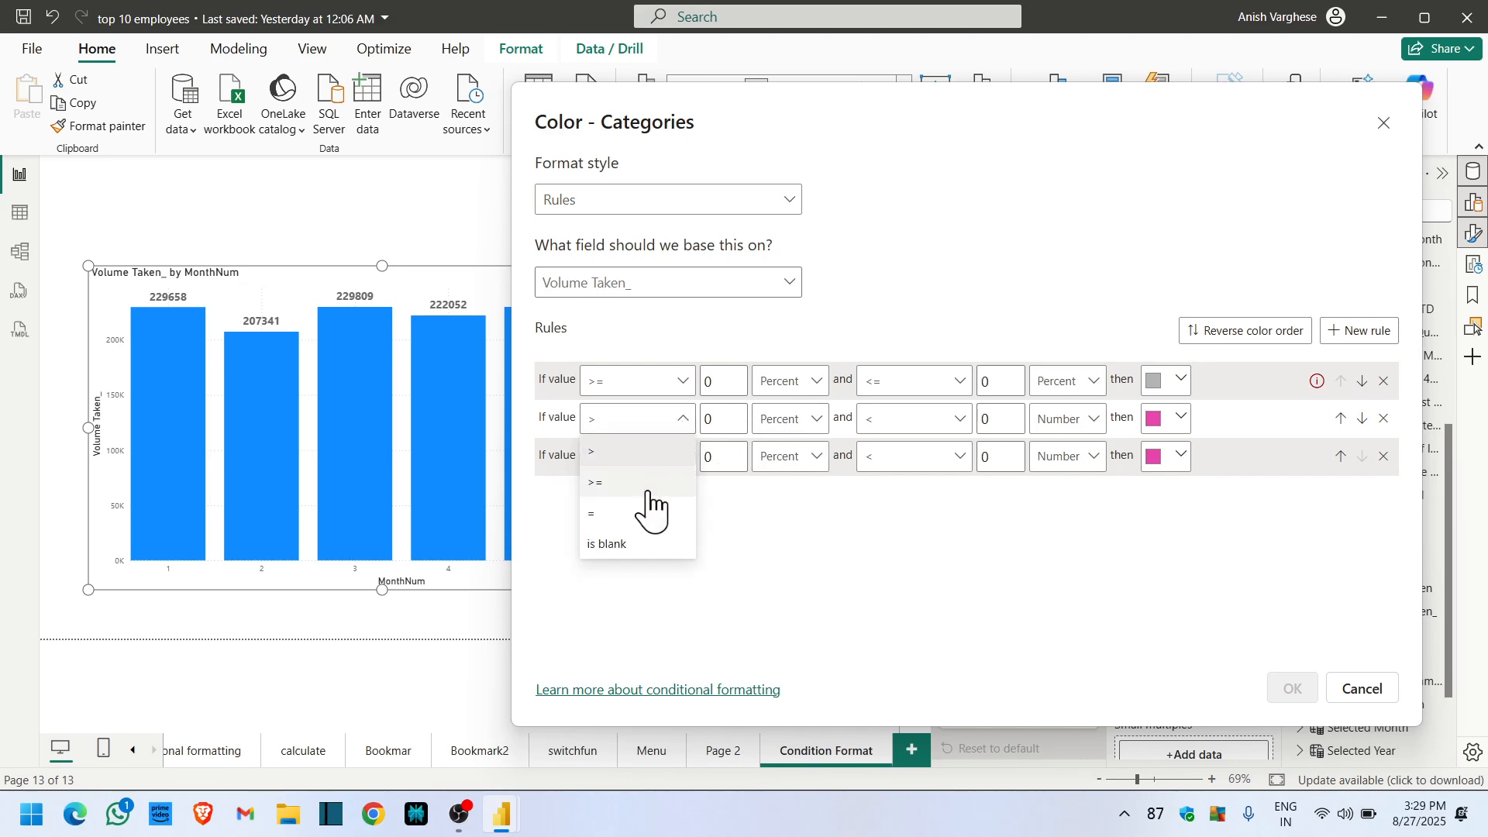
{"action": "left_click", "coordinate": [654, 505]}
{"action": "double_click", "coordinate": [705, 422]}
{"action": "type", "text": "100"}
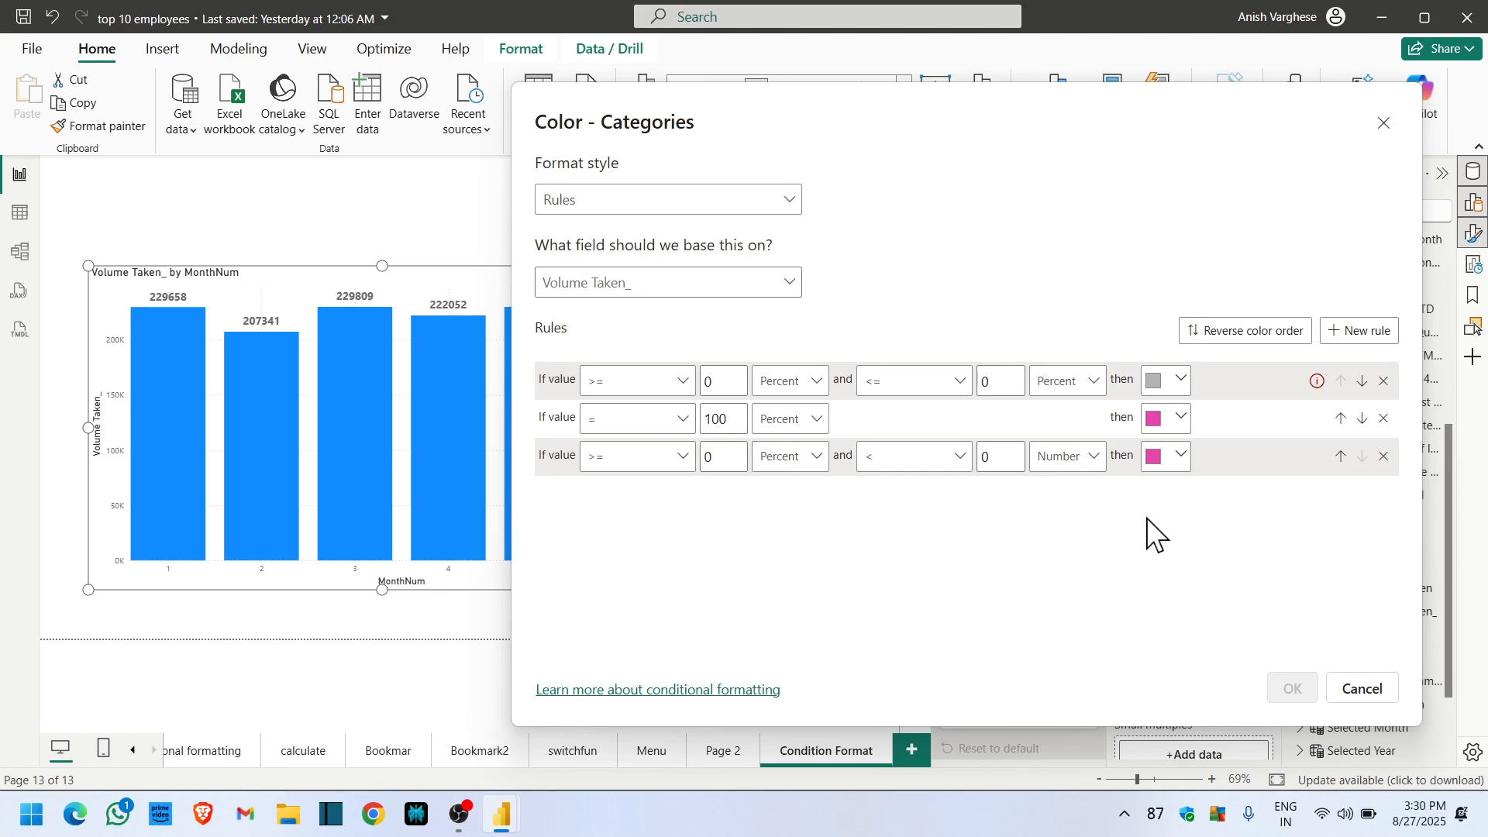
{"action": "left_click", "coordinate": [1170, 418]}
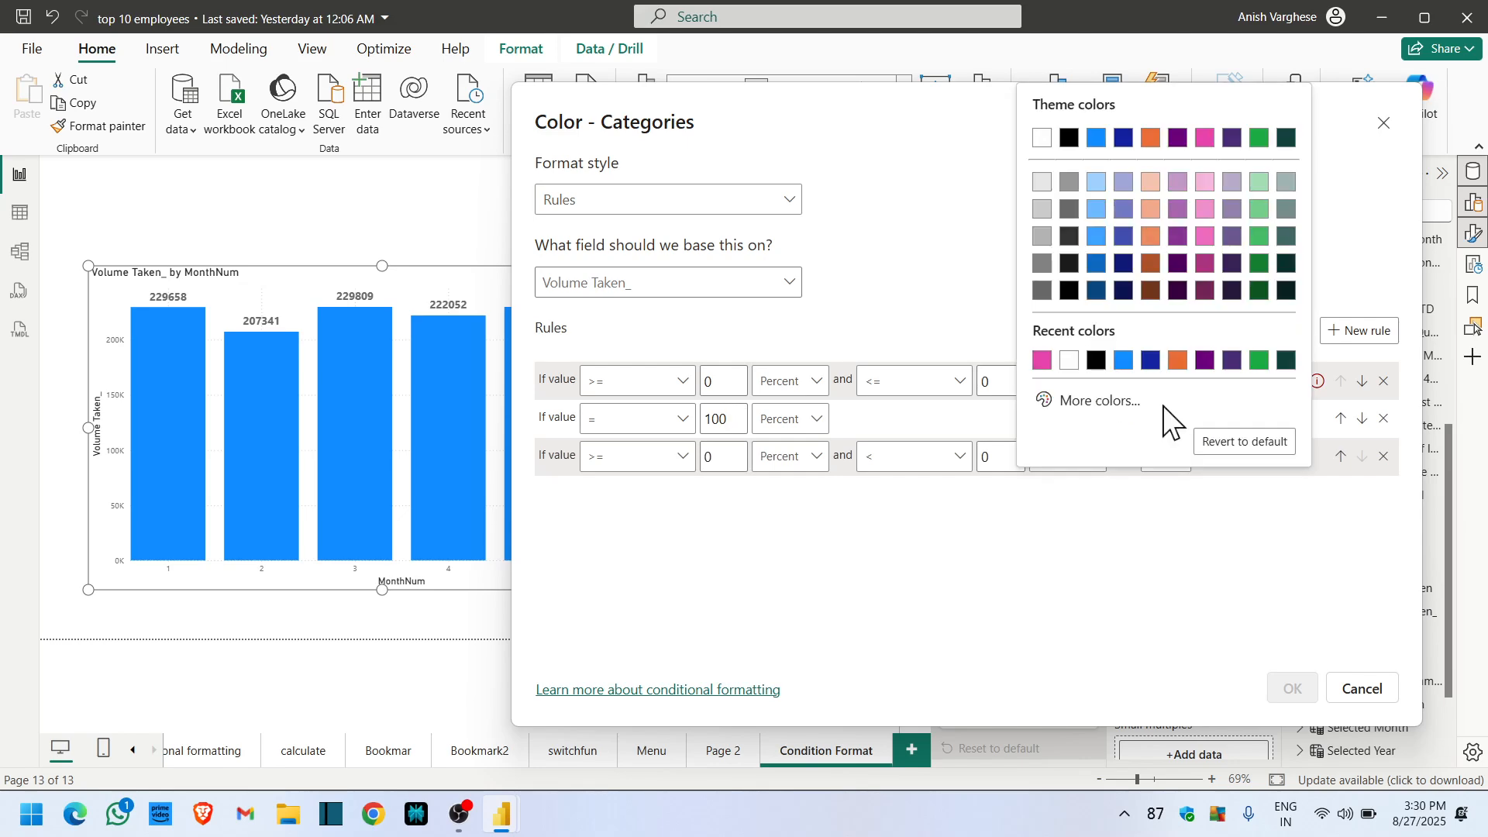
{"action": "left_click", "coordinate": [1262, 240]}
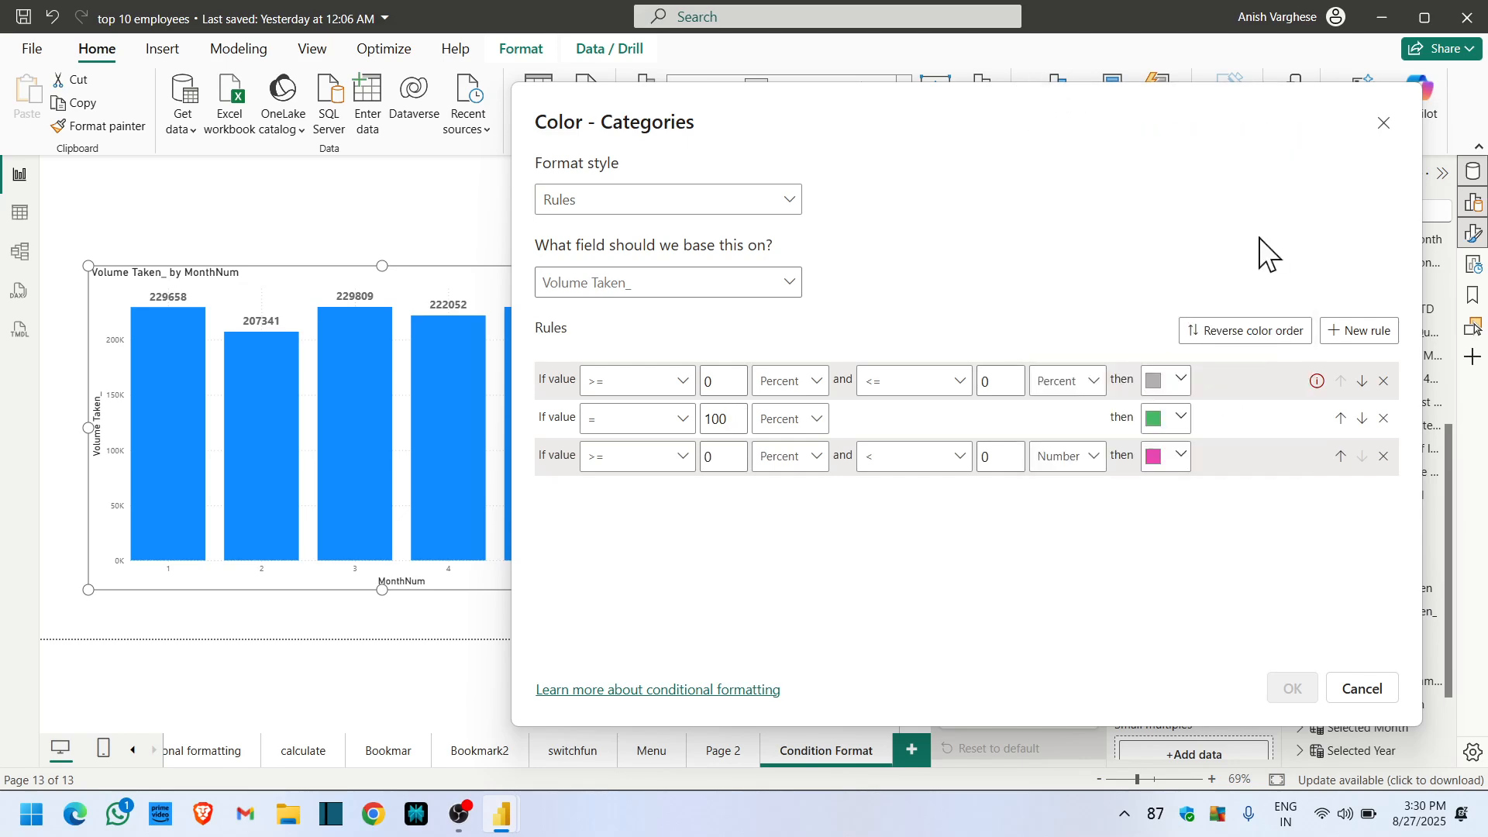
- Define the third rule as value = 0 Percent and give it a custom orange color, about #EB6607
{"action": "left_click", "coordinate": [663, 459]}
{"action": "left_click", "coordinate": [621, 551]}
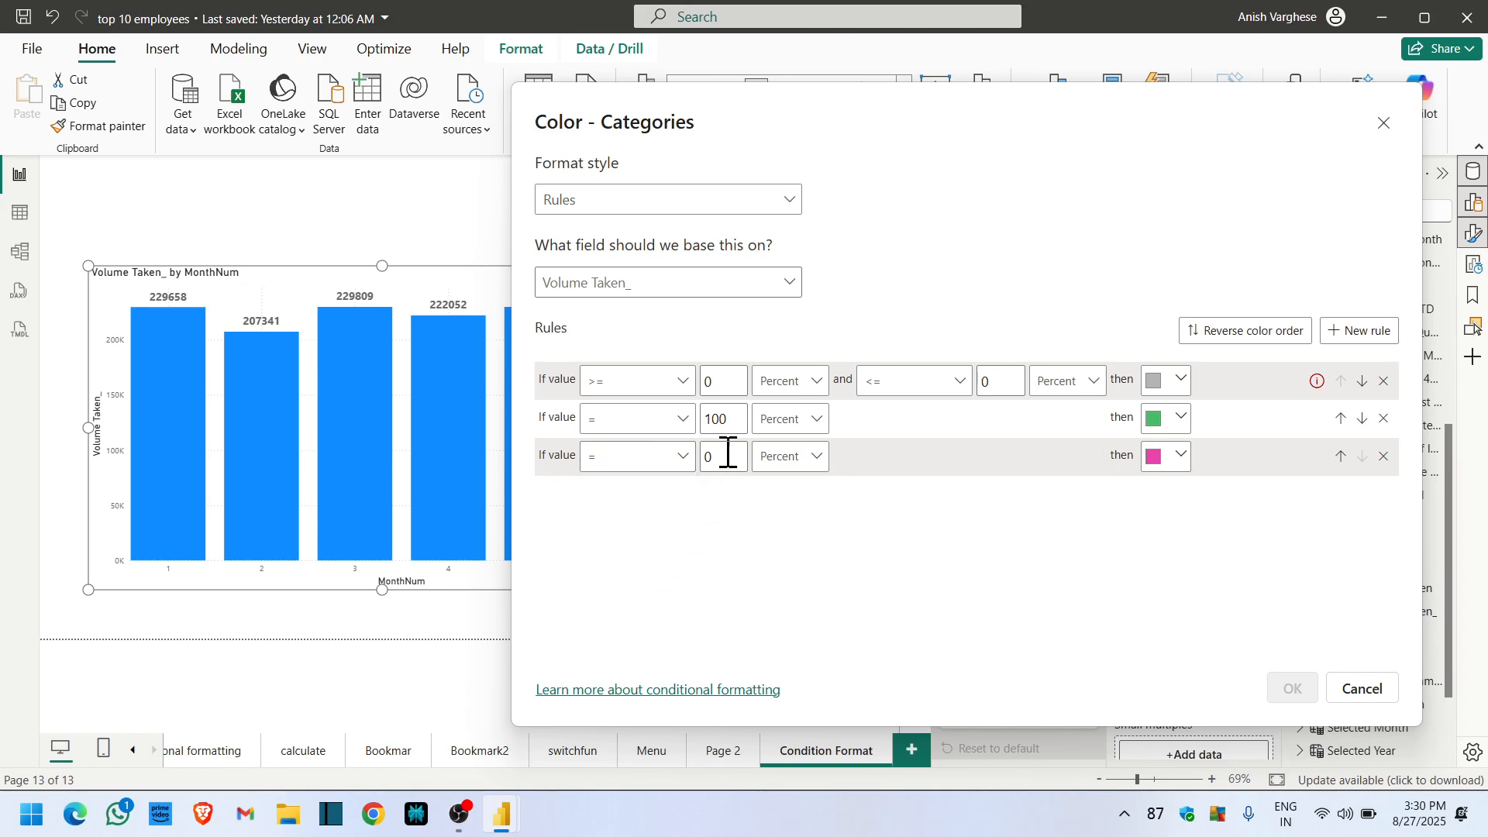
{"action": "double_click", "coordinate": [724, 457]}
{"action": "left_click", "coordinate": [1166, 458]}
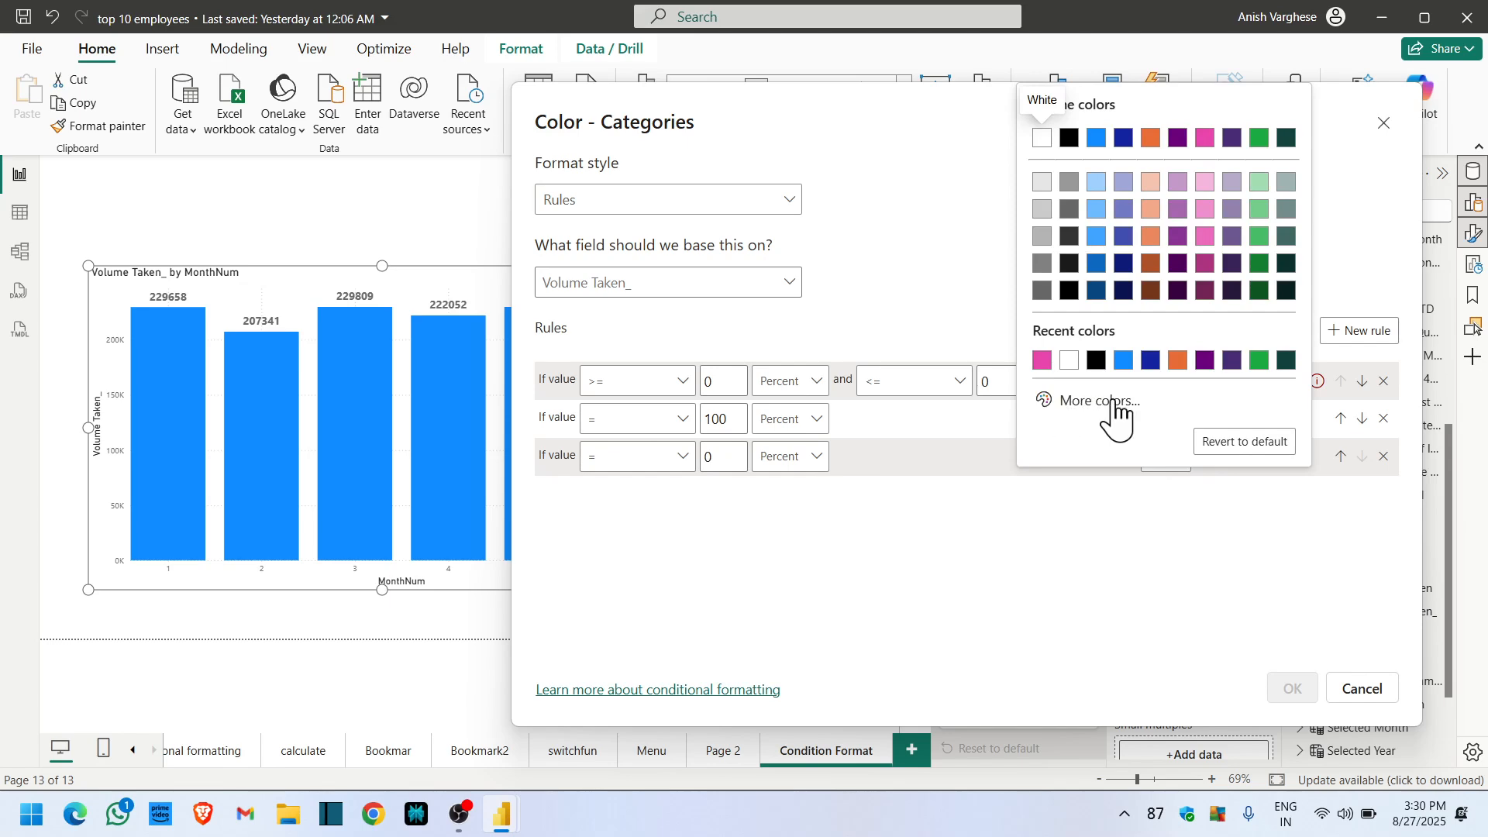
{"action": "left_click", "coordinate": [1104, 402]}
{"action": "left_click_drag", "start_coordinate": [1080, 333], "coordinate": [1051, 341]}
{"action": "left_click_drag", "start_coordinate": [1208, 209], "coordinate": [1279, 116]}
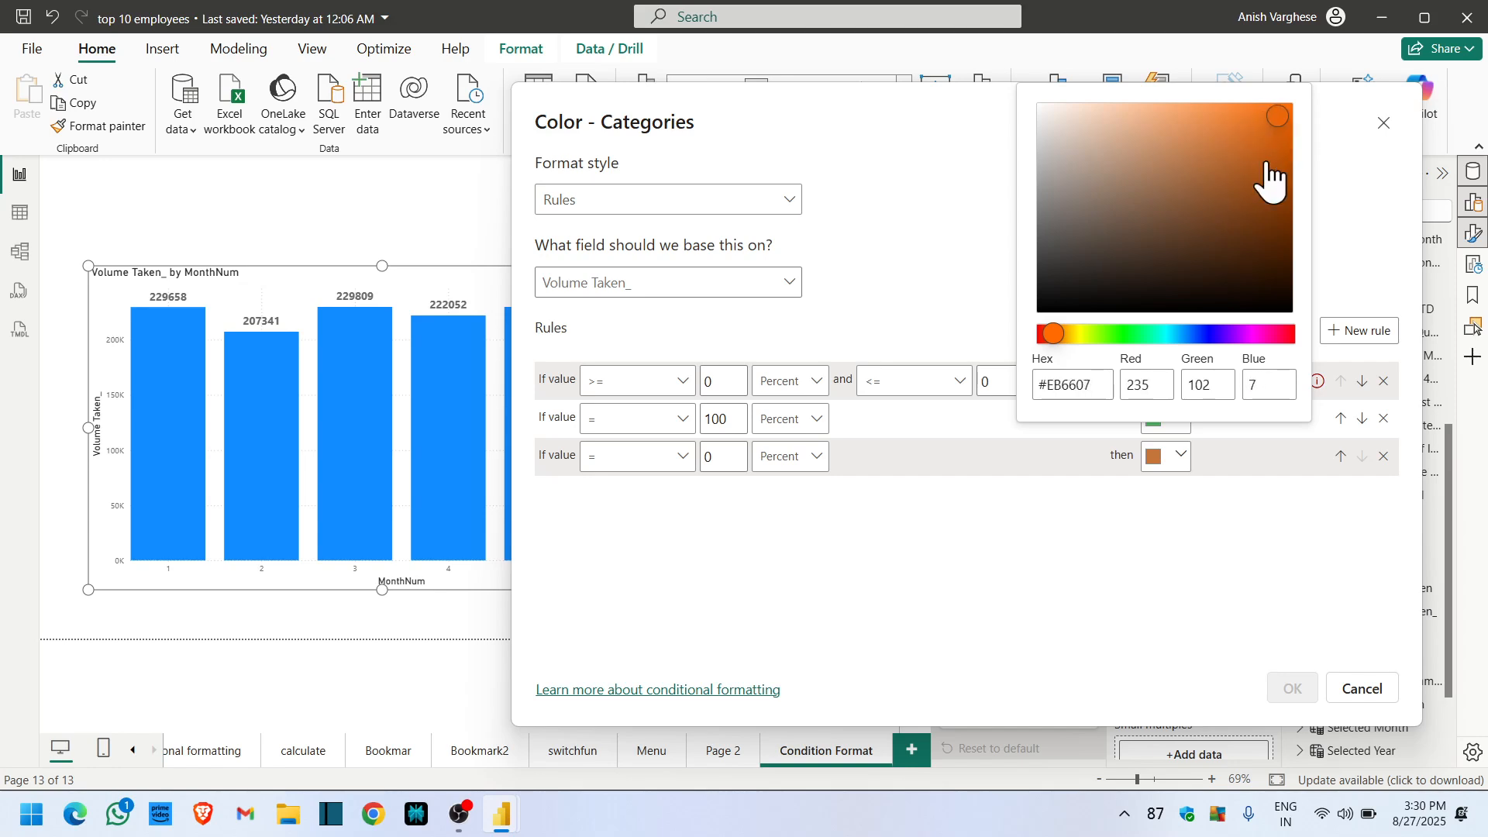
{"action": "left_click", "coordinate": [1116, 608]}
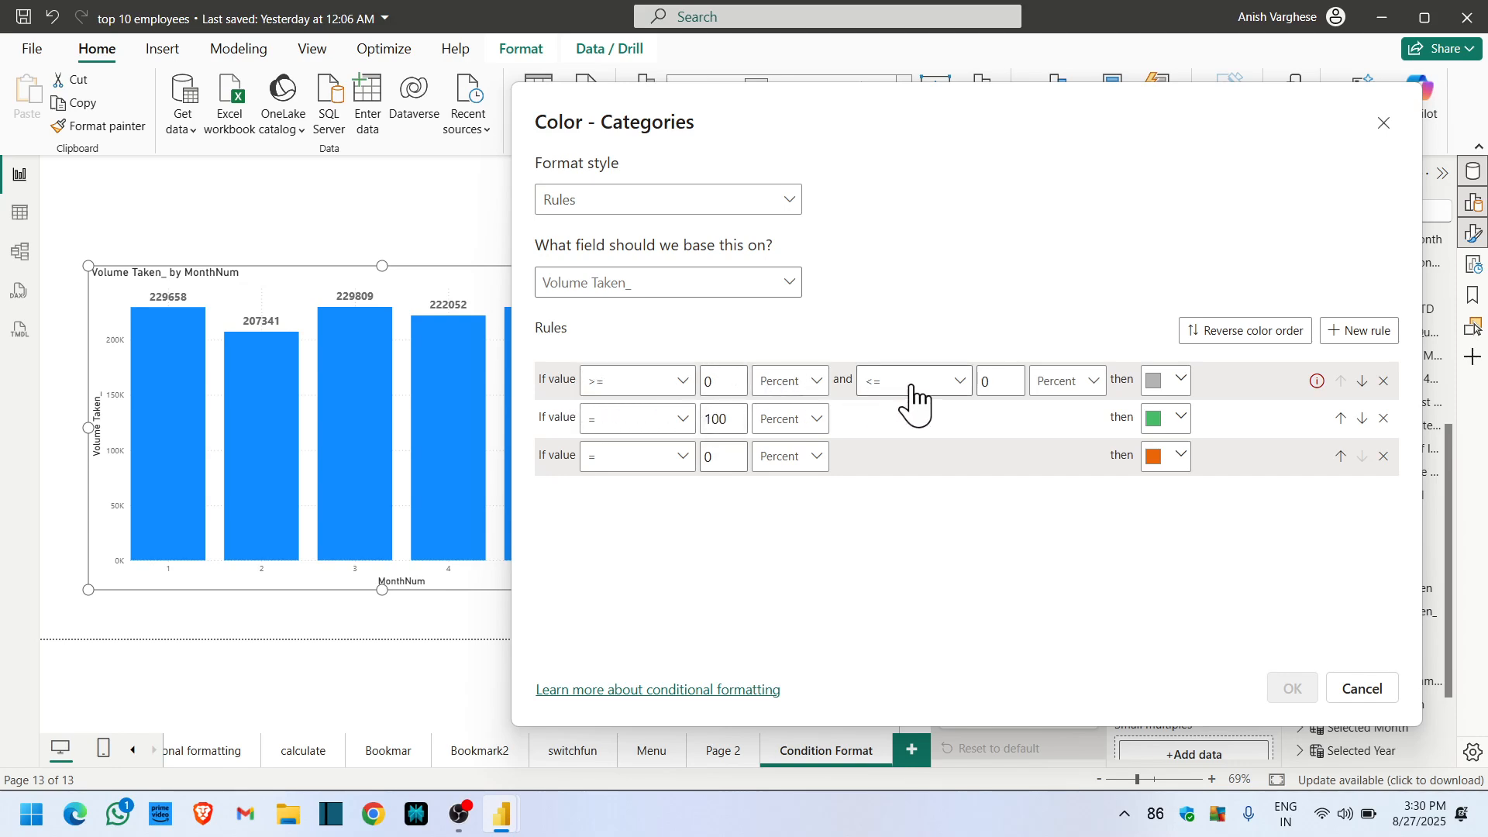
- Set the first rule's upper limit to 100 percent and apply the color rules to the chart
{"action": "left_click", "coordinate": [1000, 383]}
{"action": "type", "text": "100"}
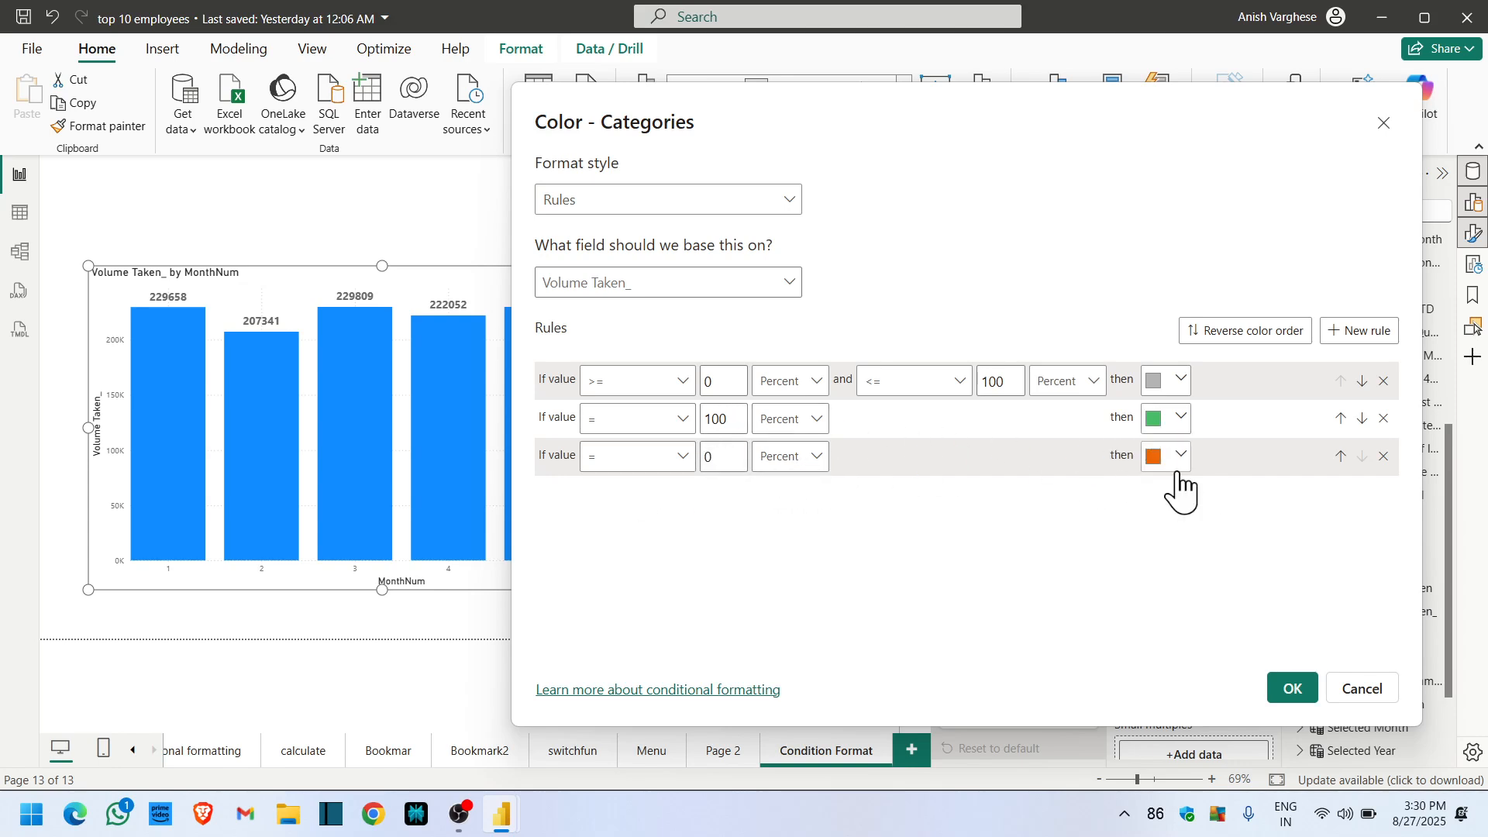
{"action": "left_click", "coordinate": [1292, 689]}
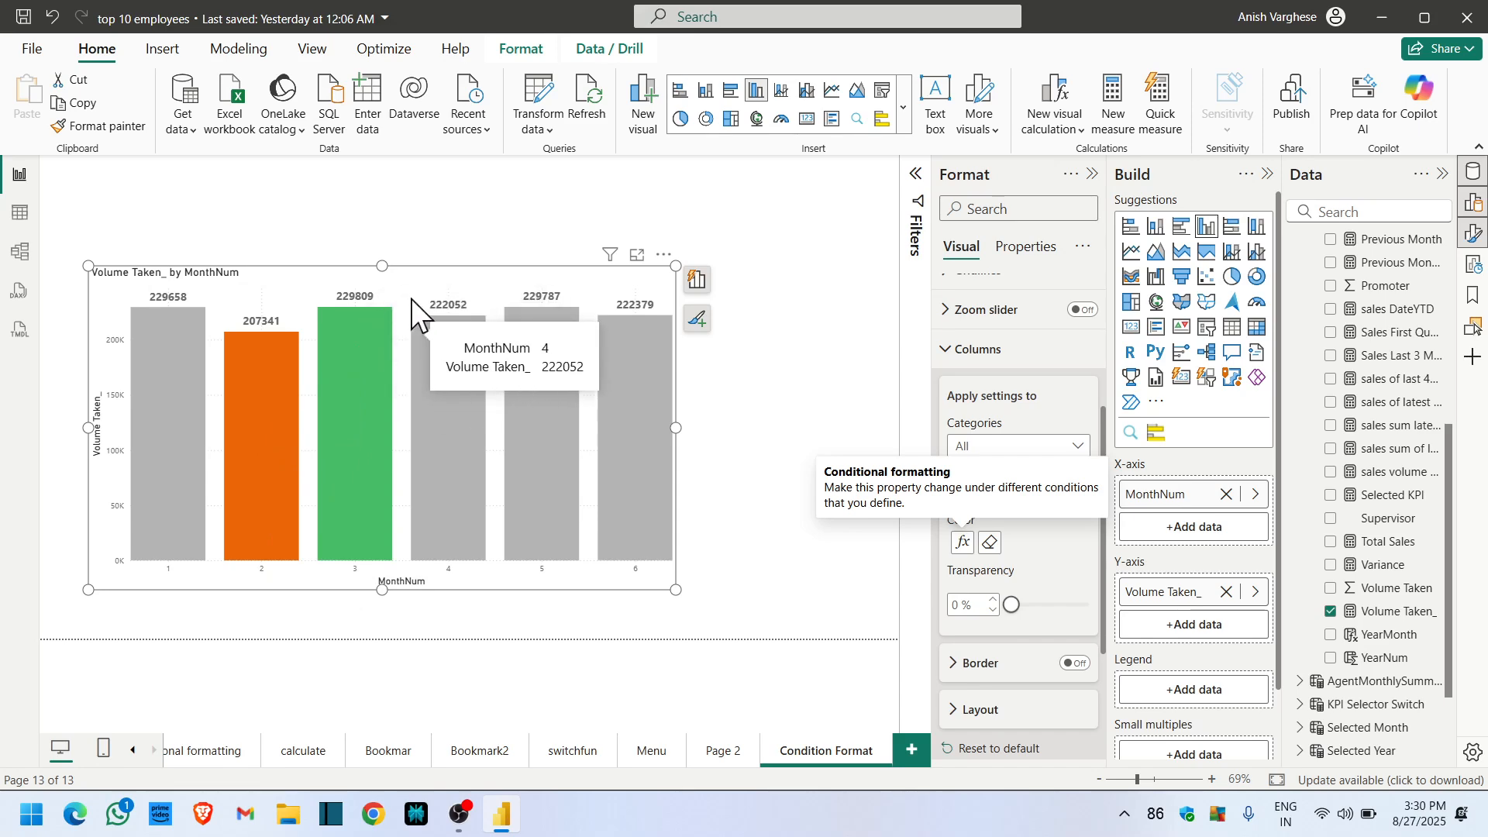
- Move the column chart to the page's upper-left area and shrink it in both width and height
{"action": "left_click_drag", "start_coordinate": [410, 300], "coordinate": [386, 223]}
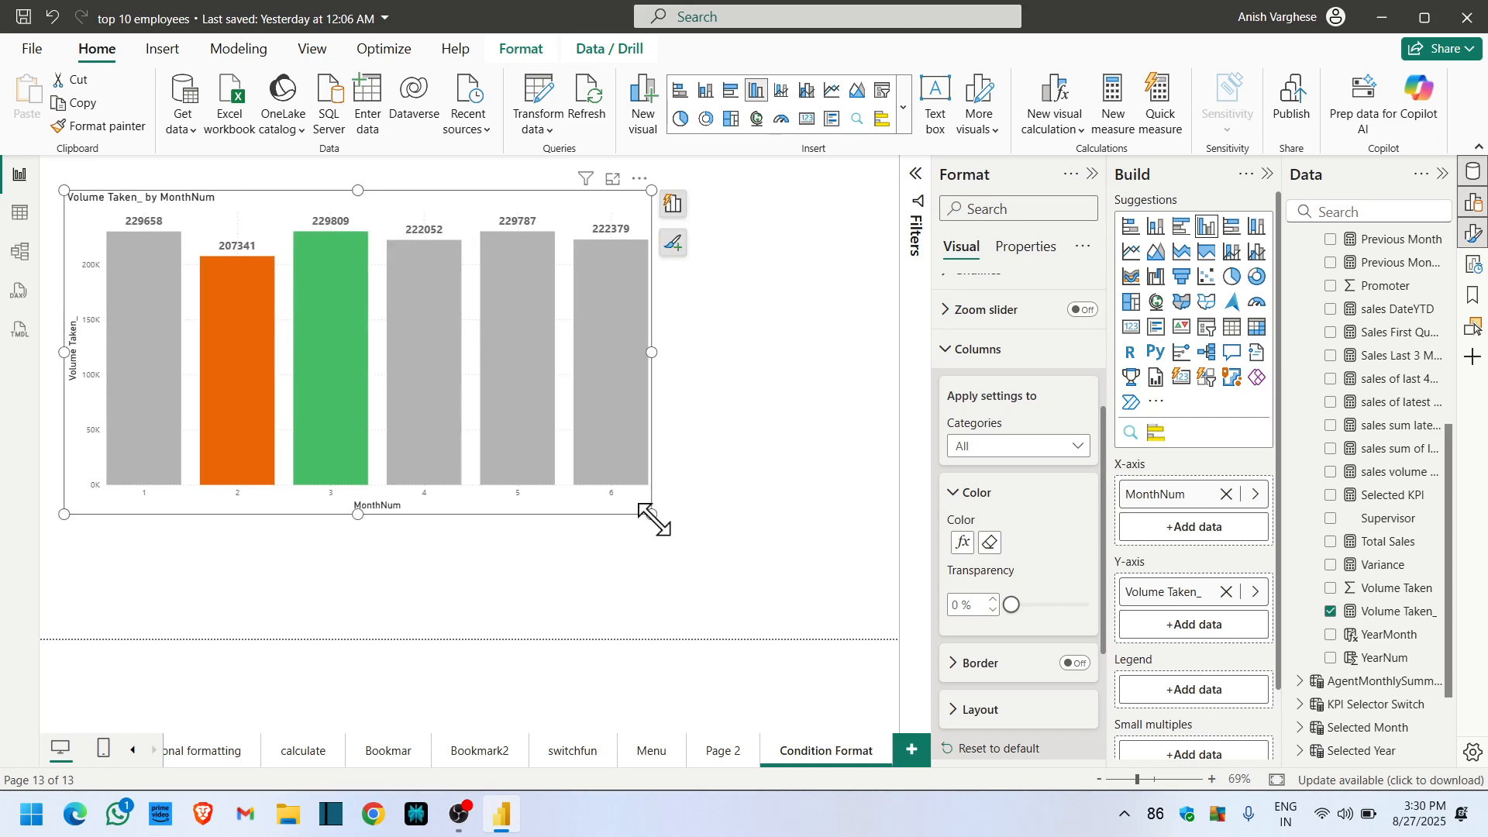
{"action": "left_click_drag", "start_coordinate": [651, 514], "coordinate": [500, 415]}
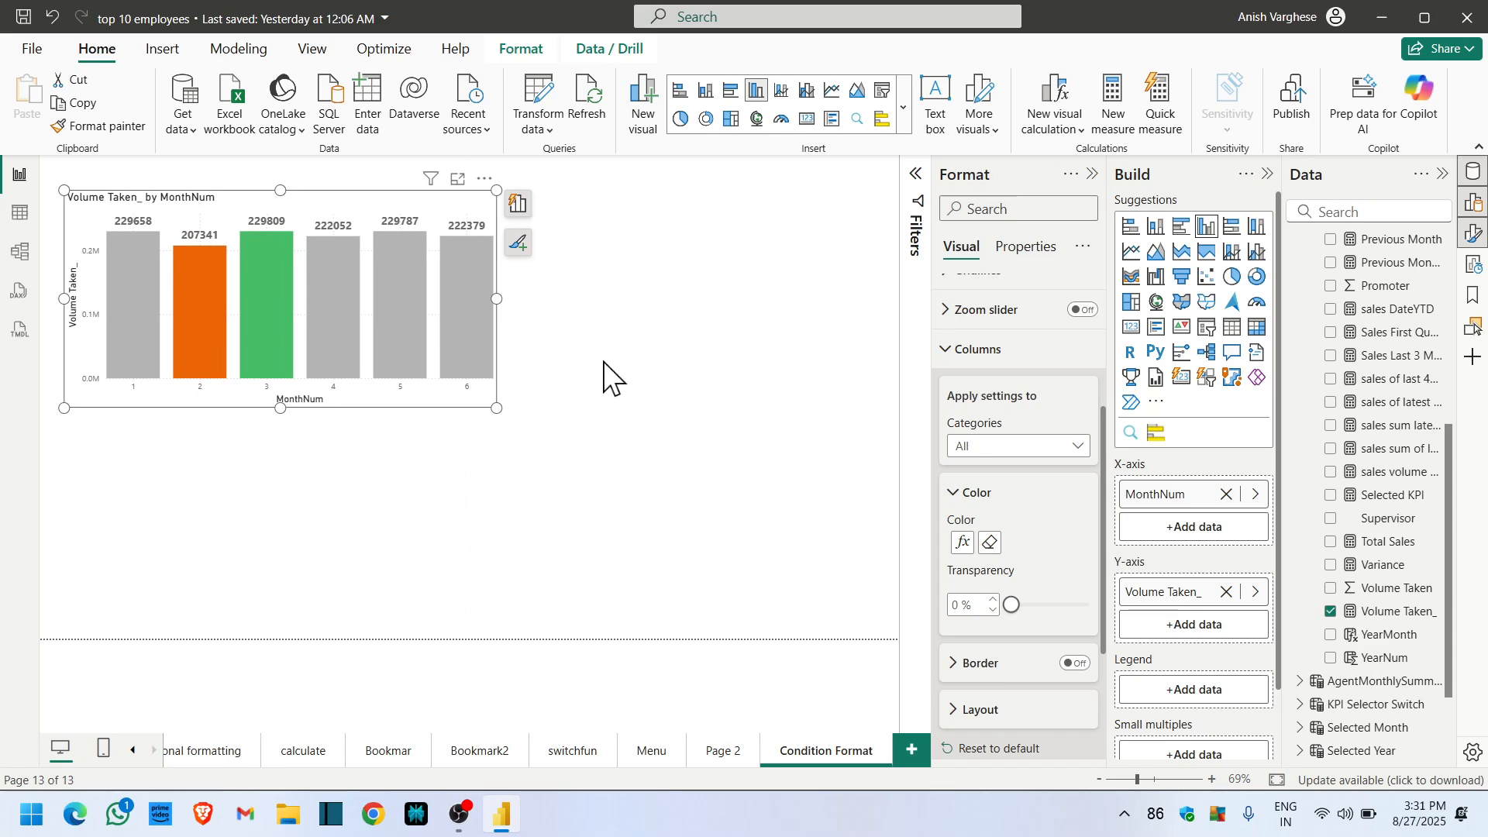
- Turn on the column borders and set the space between categories to 53%
{"action": "scroll", "coordinate": [1071, 612], "scroll_direction": "down", "scroll_amount": 3}
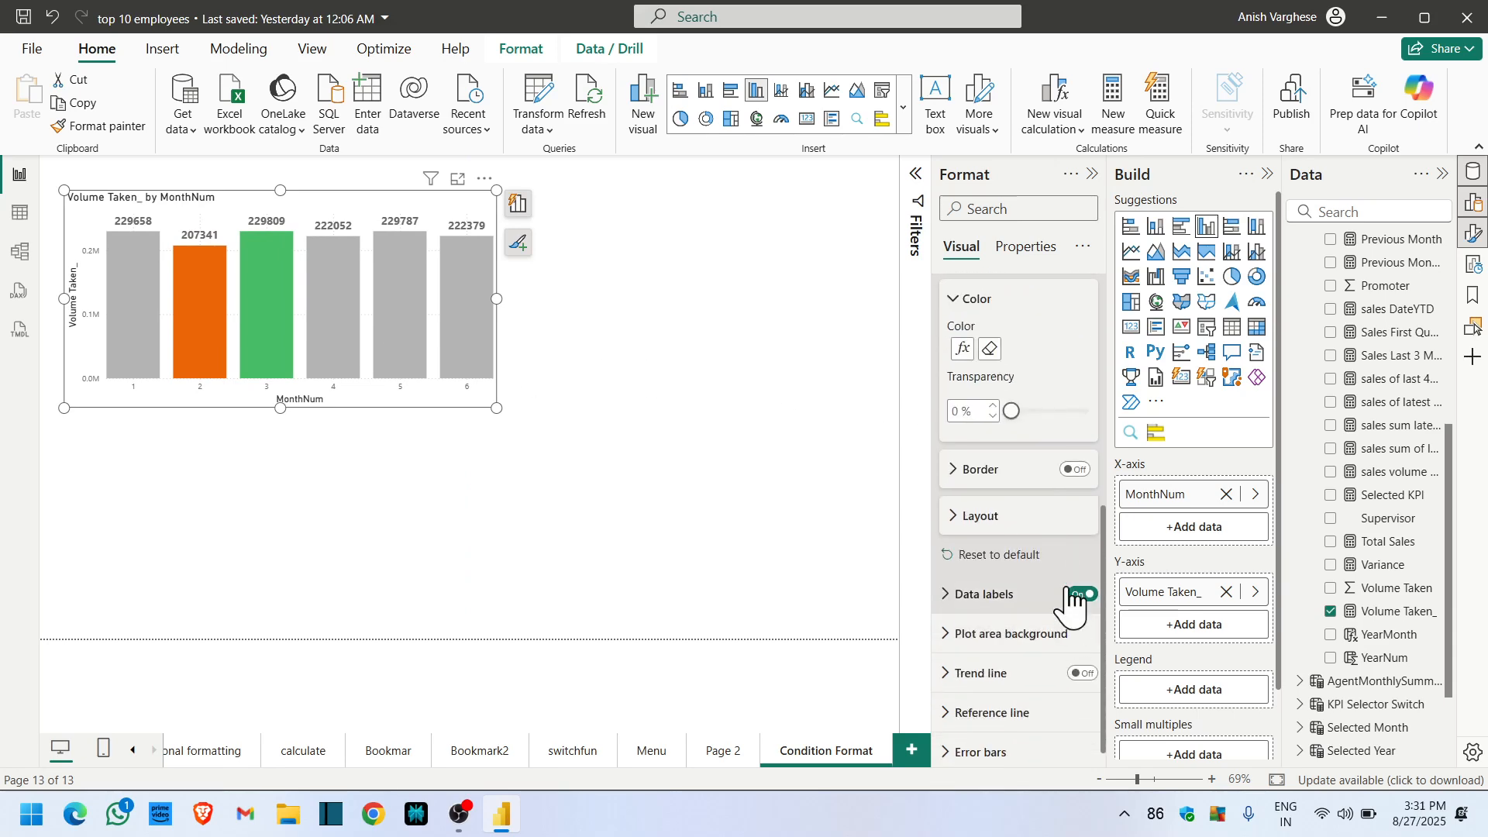
{"action": "left_click", "coordinate": [1076, 470]}
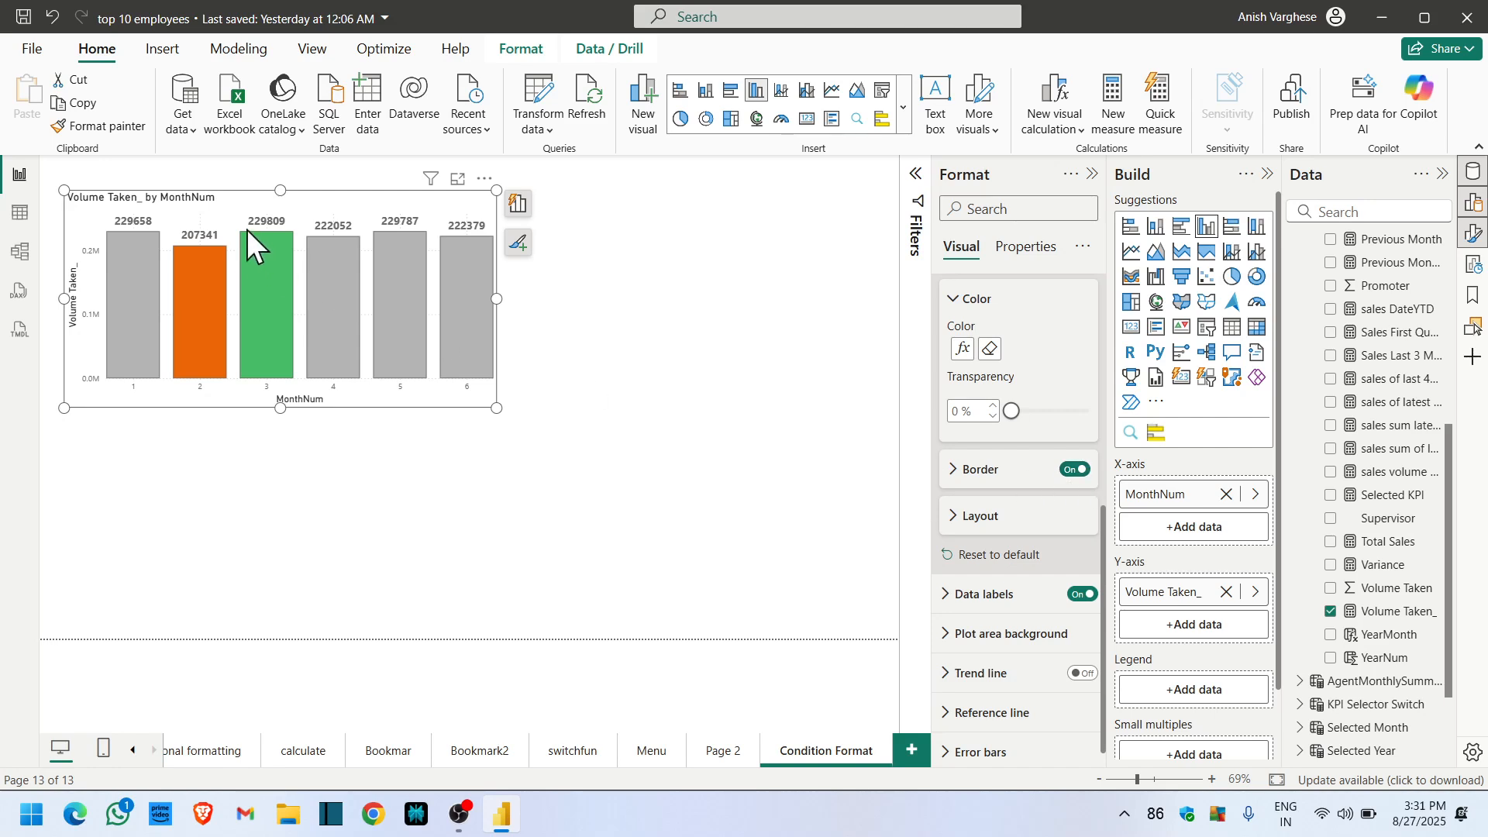
{"action": "left_click", "coordinate": [981, 516]}
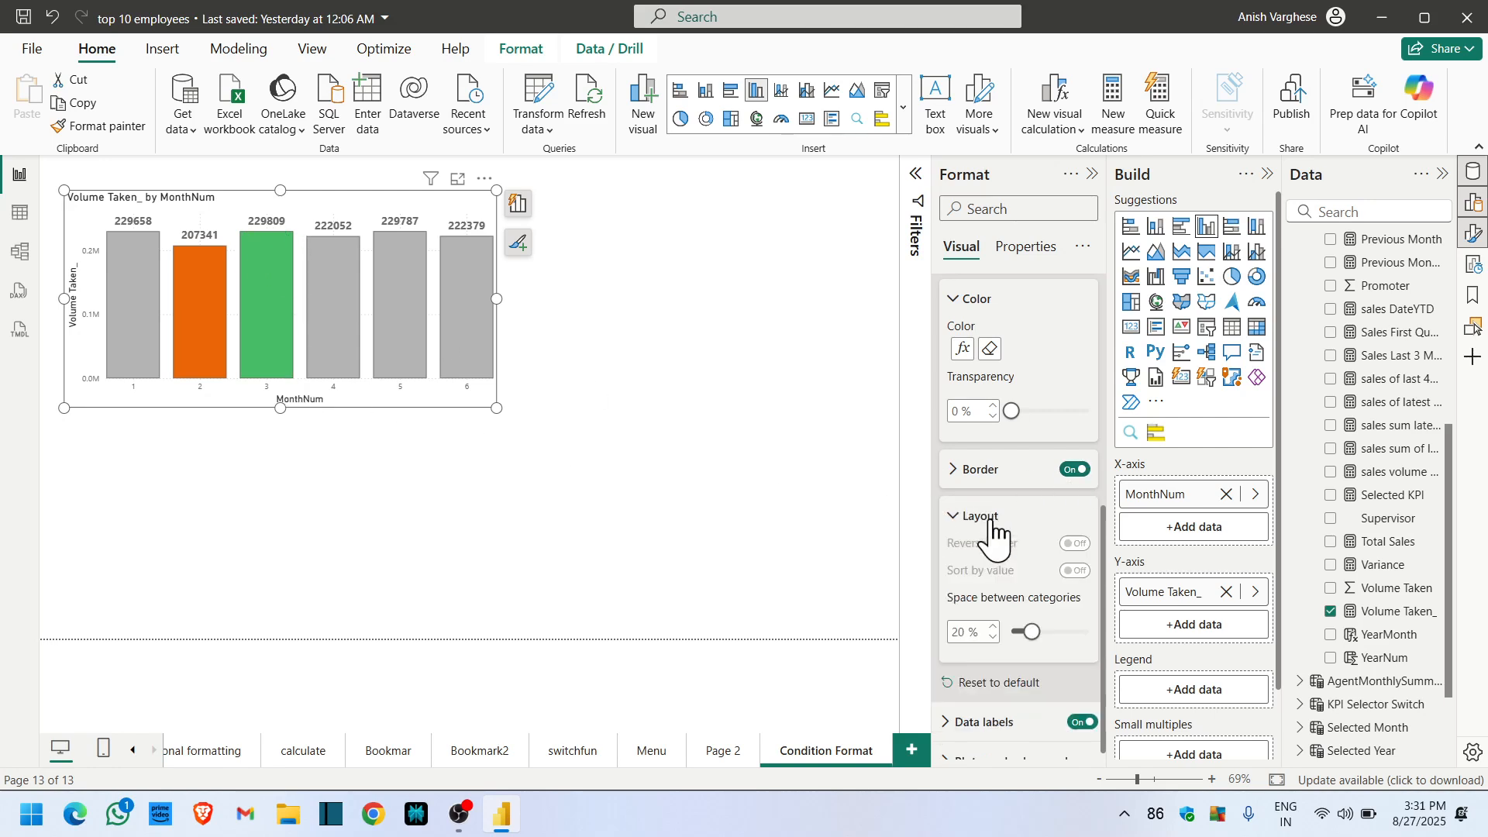
{"action": "scroll", "coordinate": [1058, 541], "scroll_direction": "down", "scroll_amount": 2}
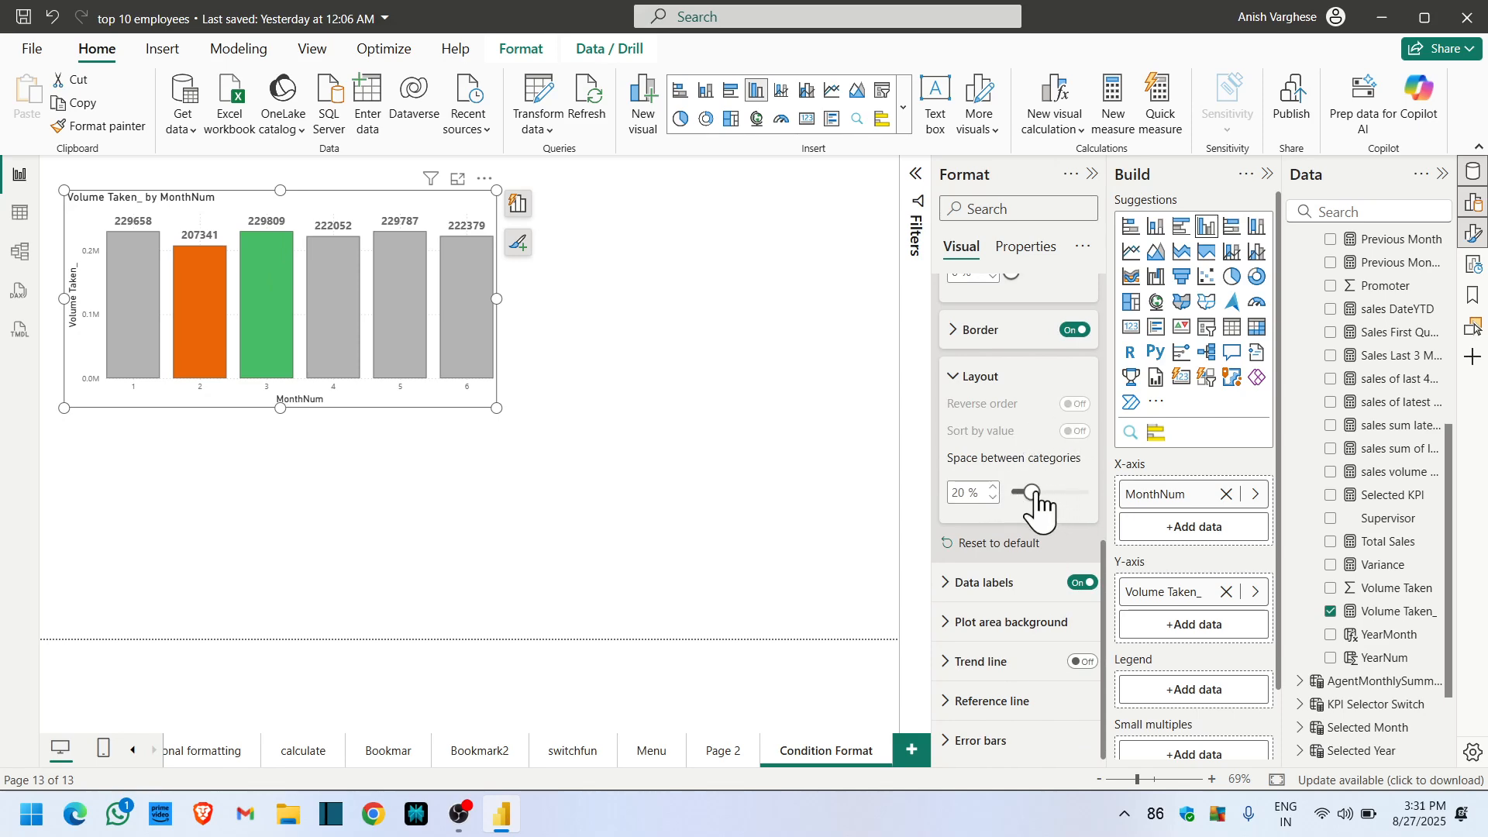
{"action": "left_click_drag", "start_coordinate": [1031, 493], "coordinate": [1066, 493]}
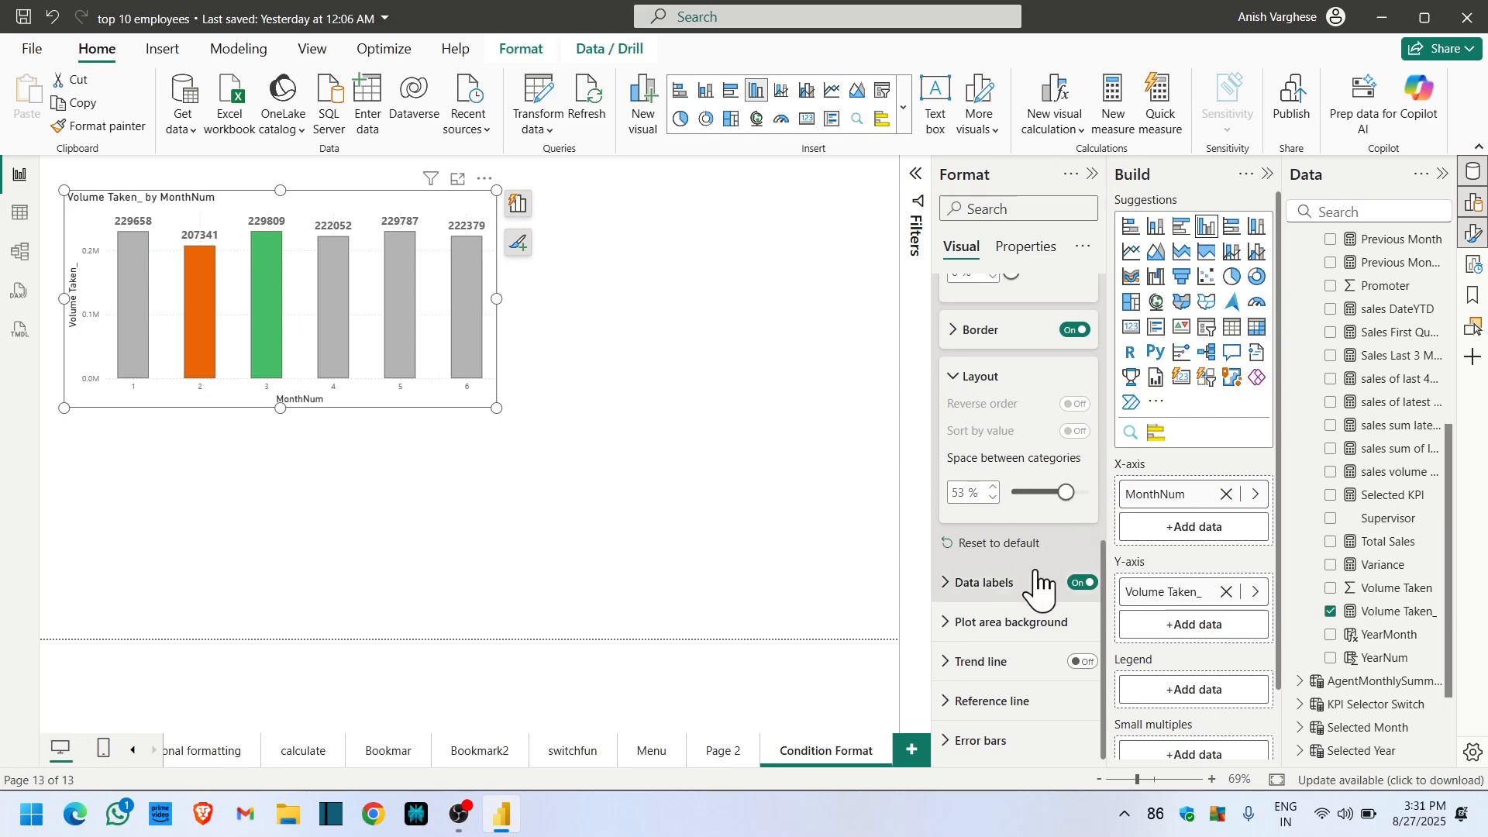
- Change the column chart's title text to "Volume Taken By Month"
{"action": "scroll", "coordinate": [1051, 557], "scroll_direction": "up", "scroll_amount": 5}
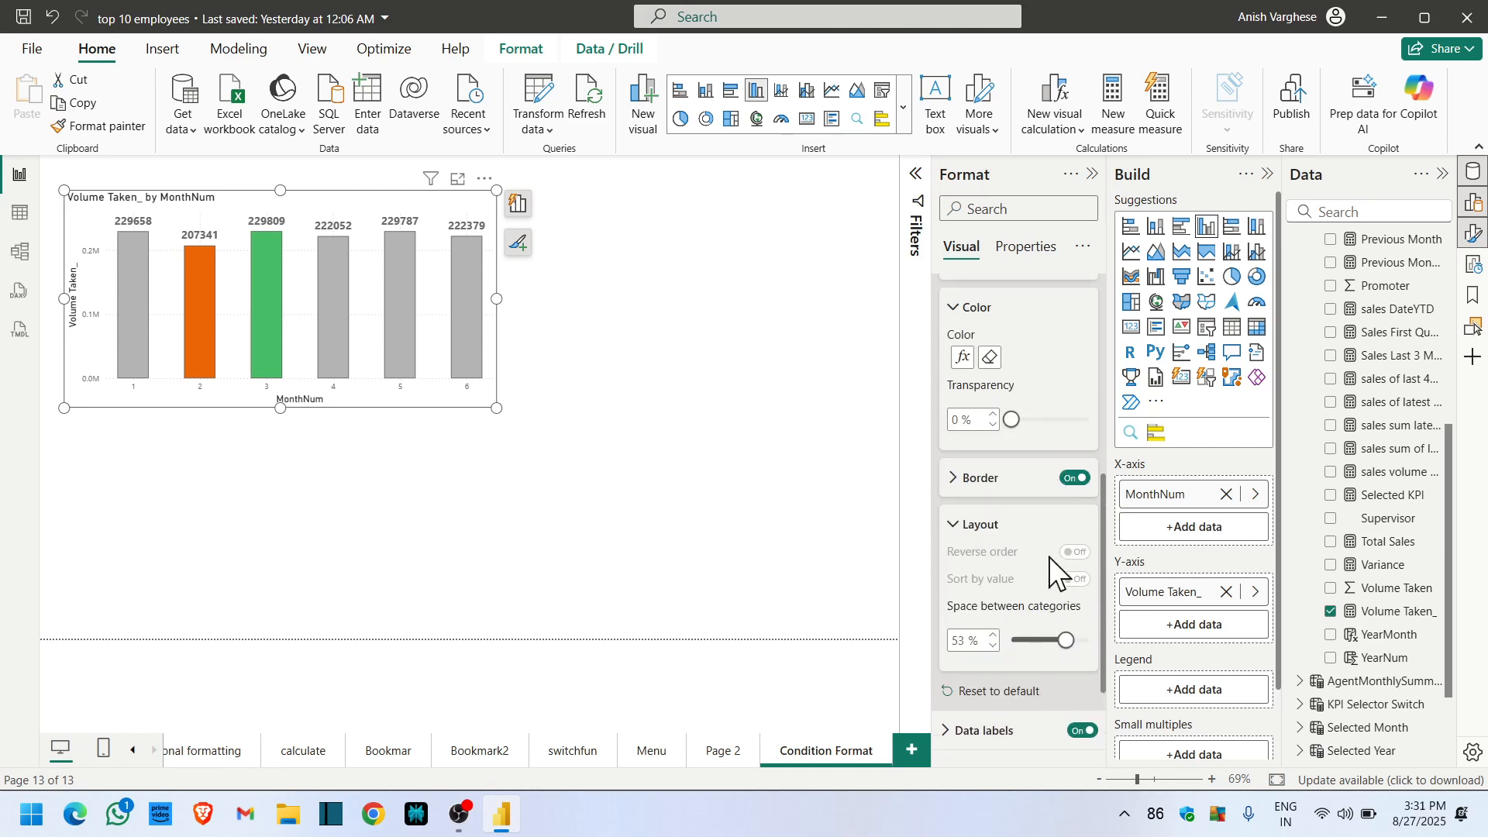
{"action": "scroll", "coordinate": [1039, 581], "scroll_direction": "up", "scroll_amount": 3}
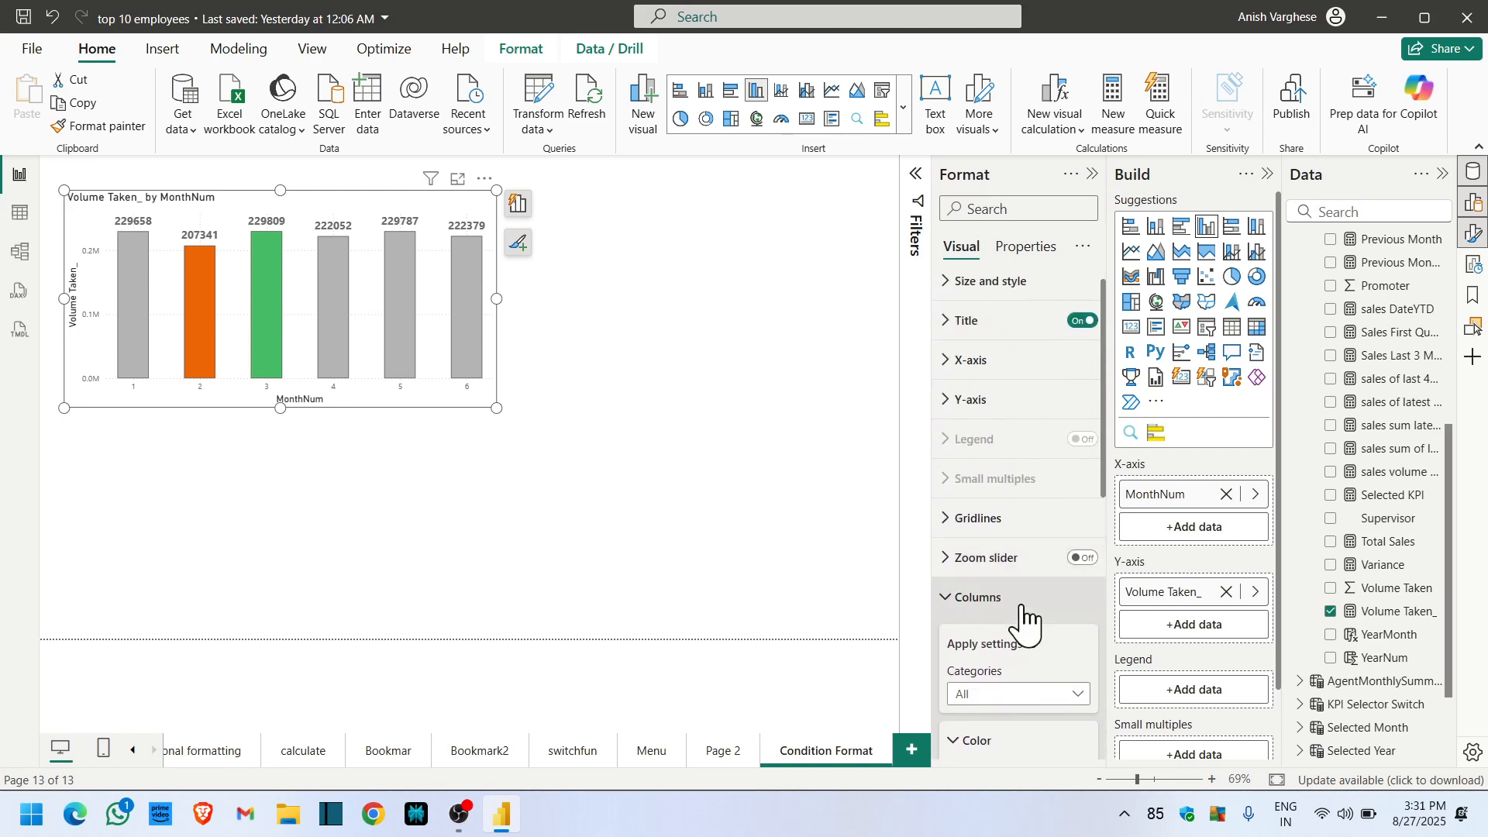
{"action": "left_click", "coordinate": [1020, 599]}
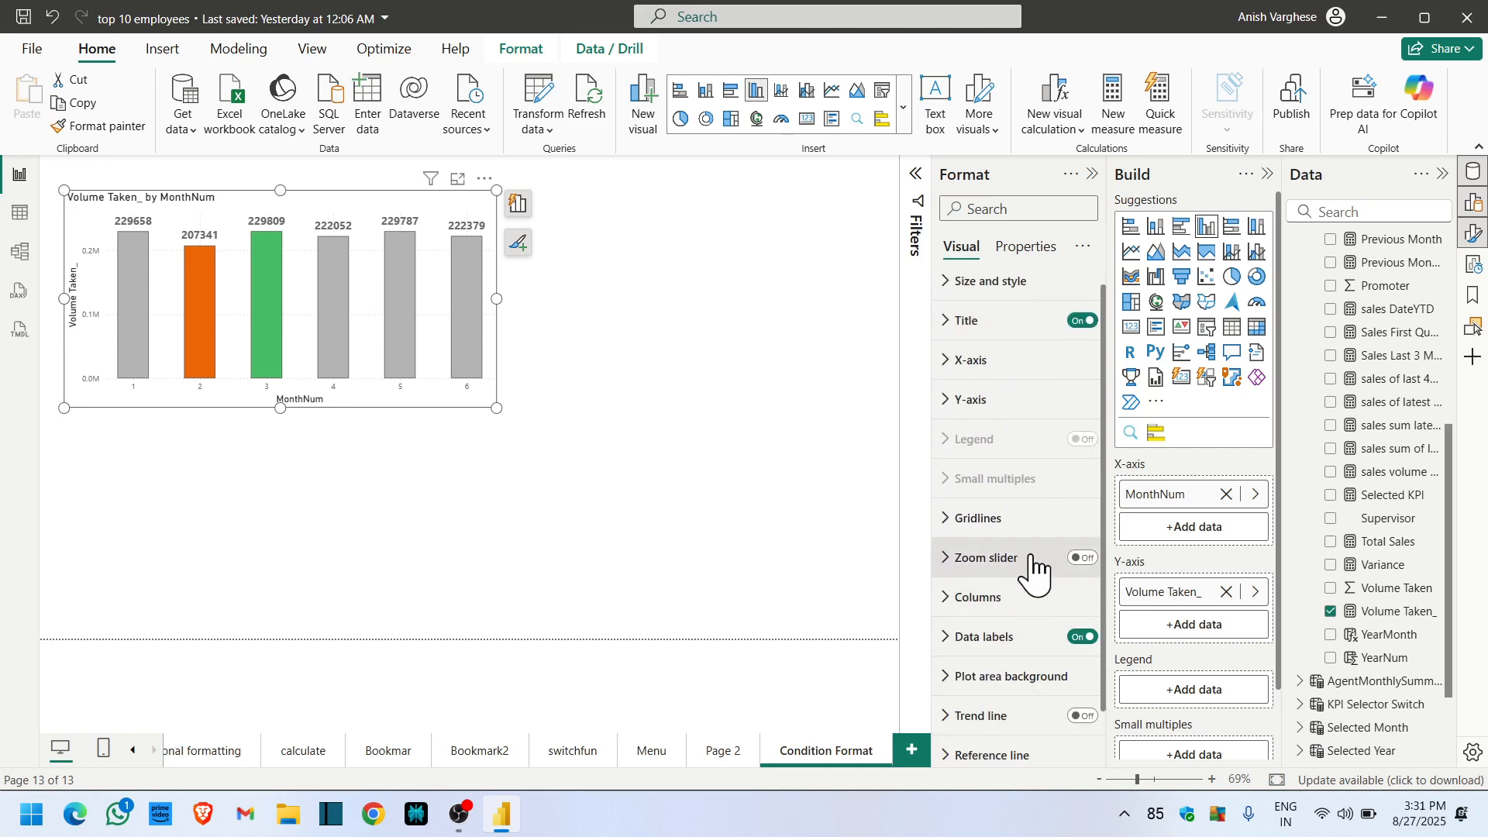
{"action": "scroll", "coordinate": [1041, 530], "scroll_direction": "up", "scroll_amount": 1}
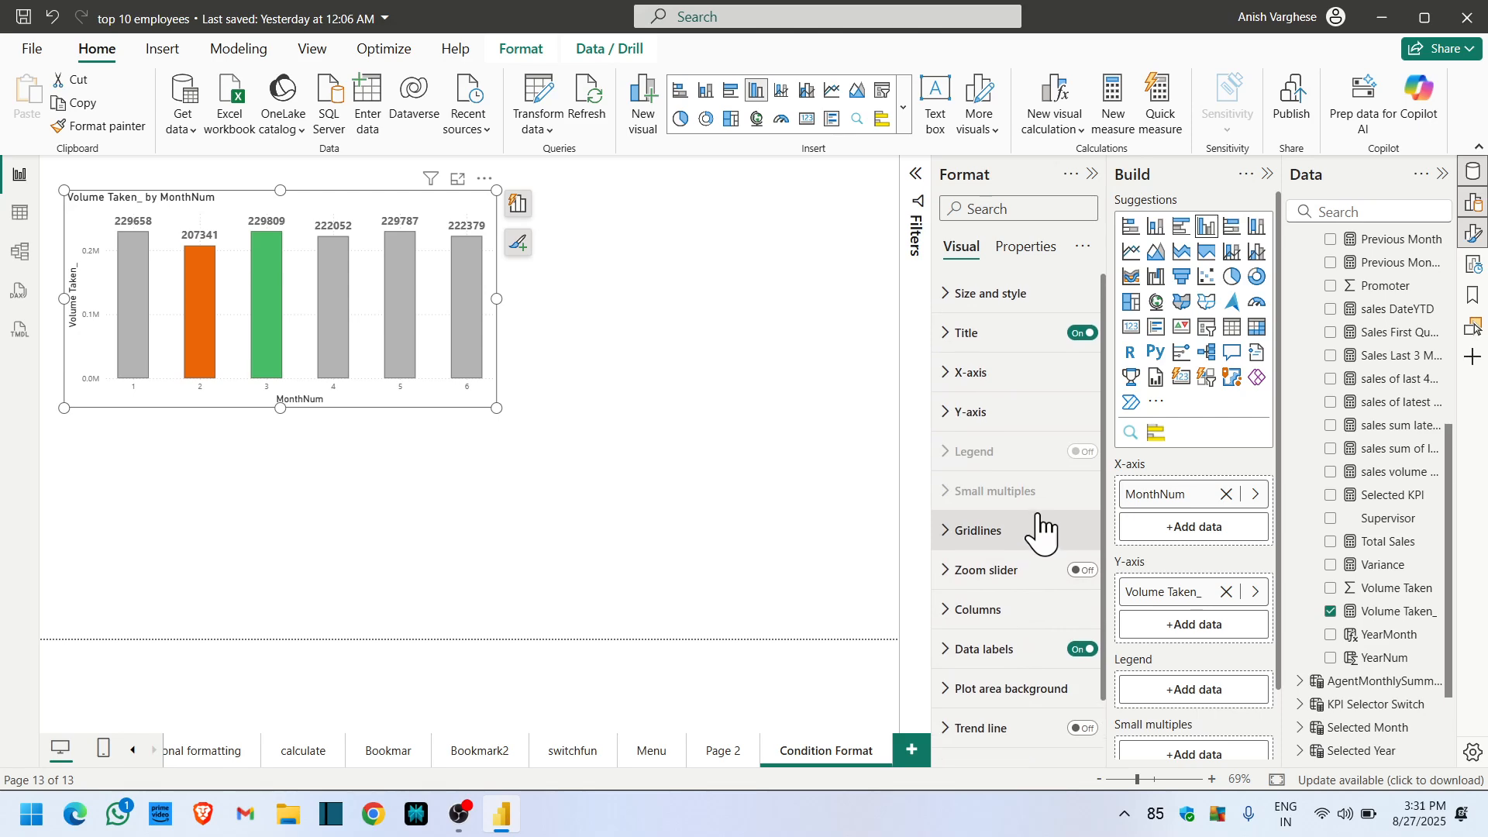
{"action": "left_click", "coordinate": [1020, 335]}
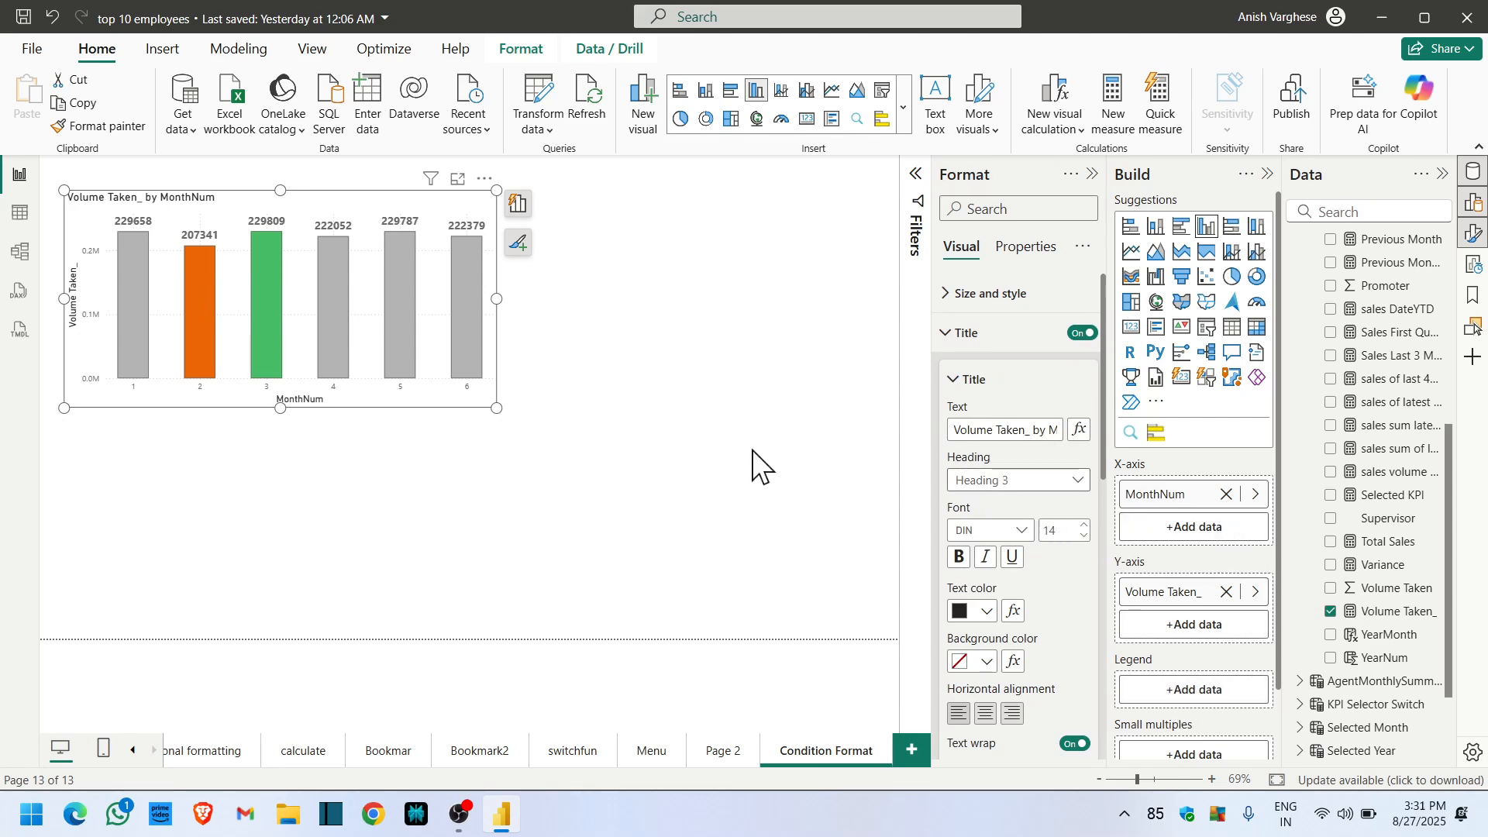
{"action": "left_click", "coordinate": [1027, 430]}
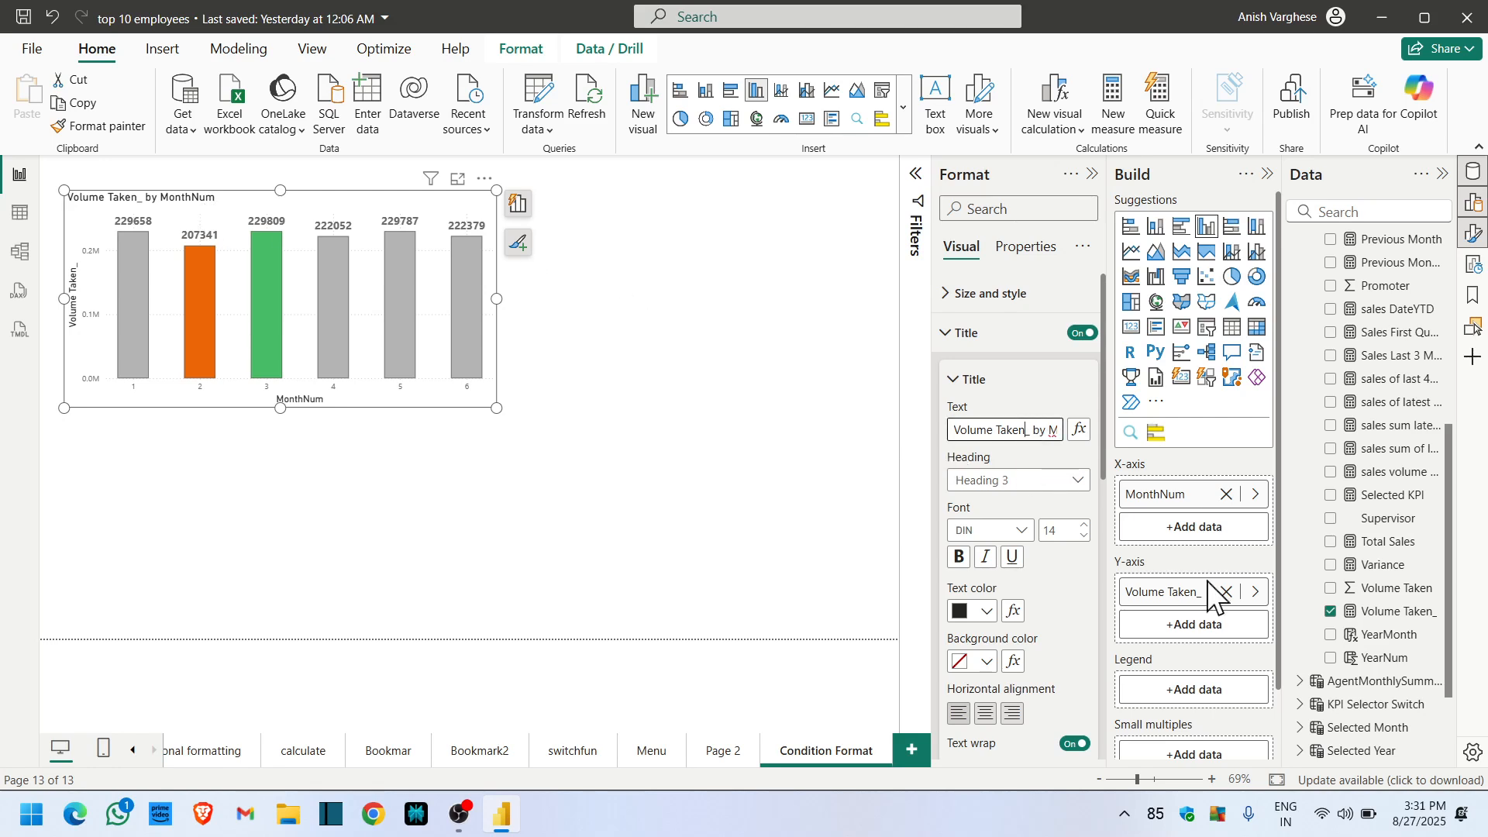
{"action": "key", "text": "ctrl+a"}
{"action": "type", "text": "V"}
{"action": "type", "text": "Month"}
{"action": "key", "text": "Return"}
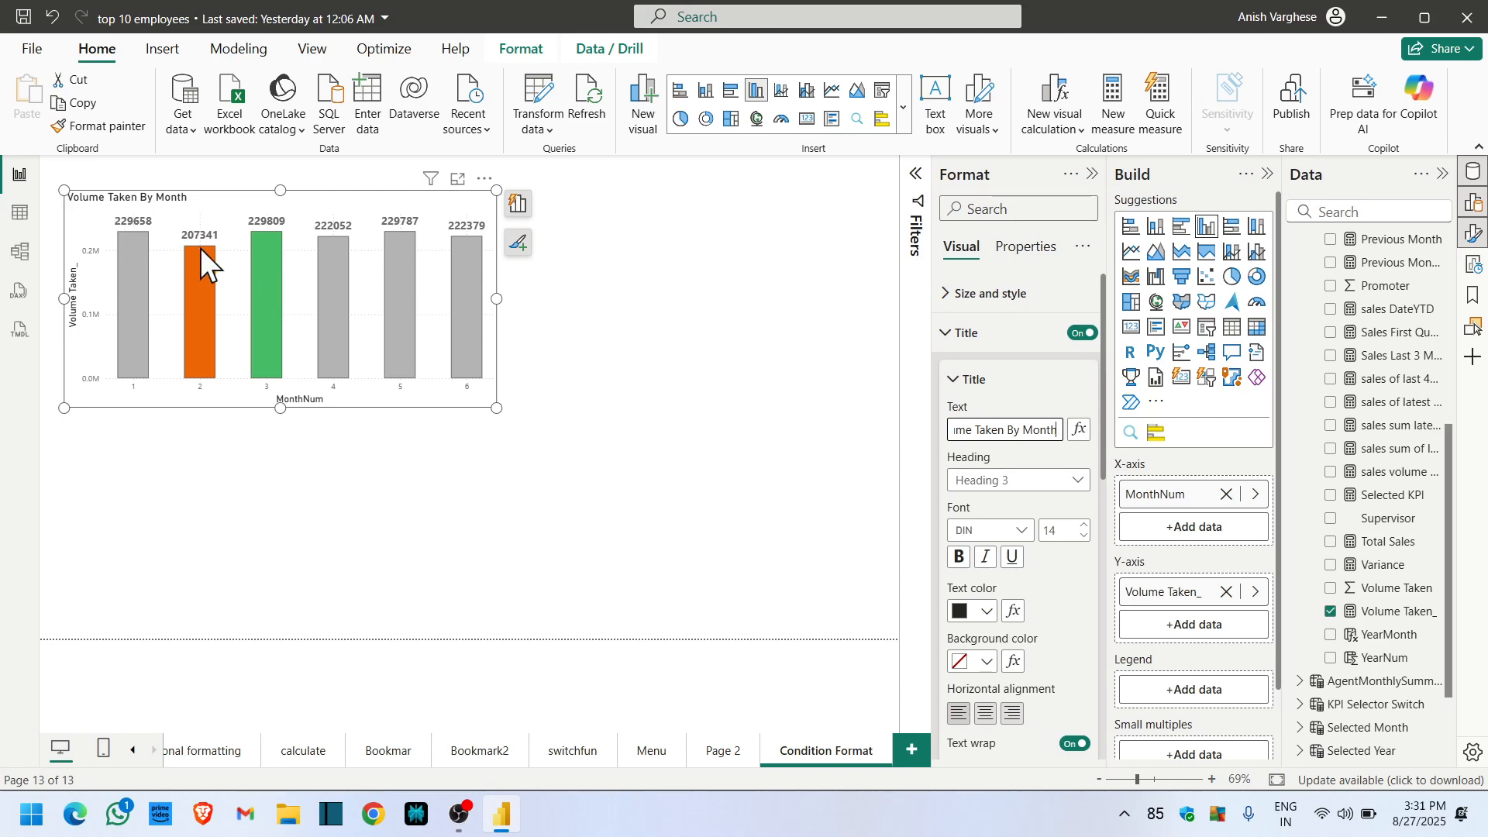
- Format the chart title as bold and centered with a light gray background, and turn on its divider
{"action": "left_click", "coordinate": [959, 556]}
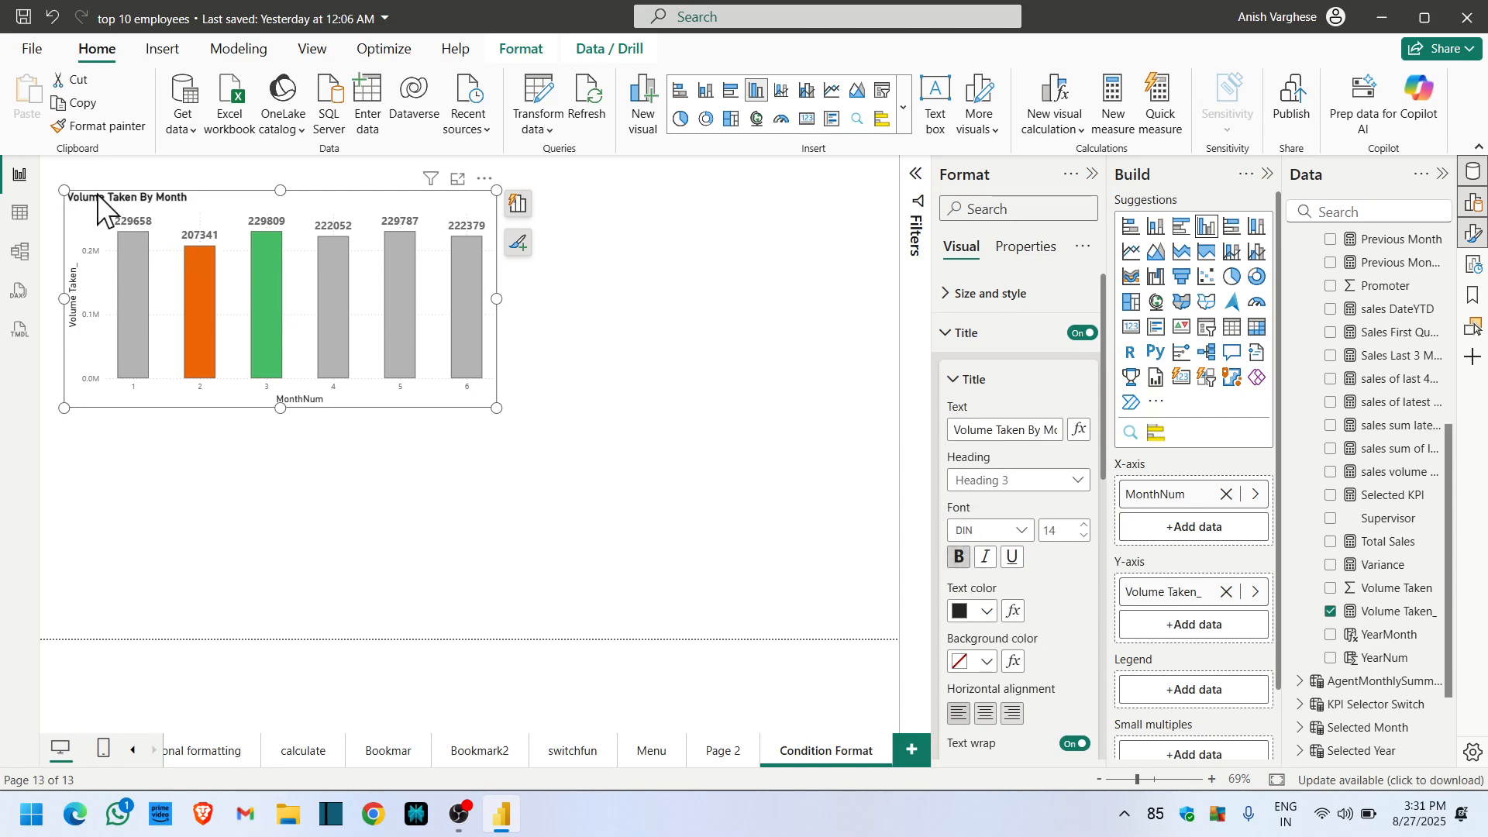
{"action": "left_click", "coordinate": [986, 712]}
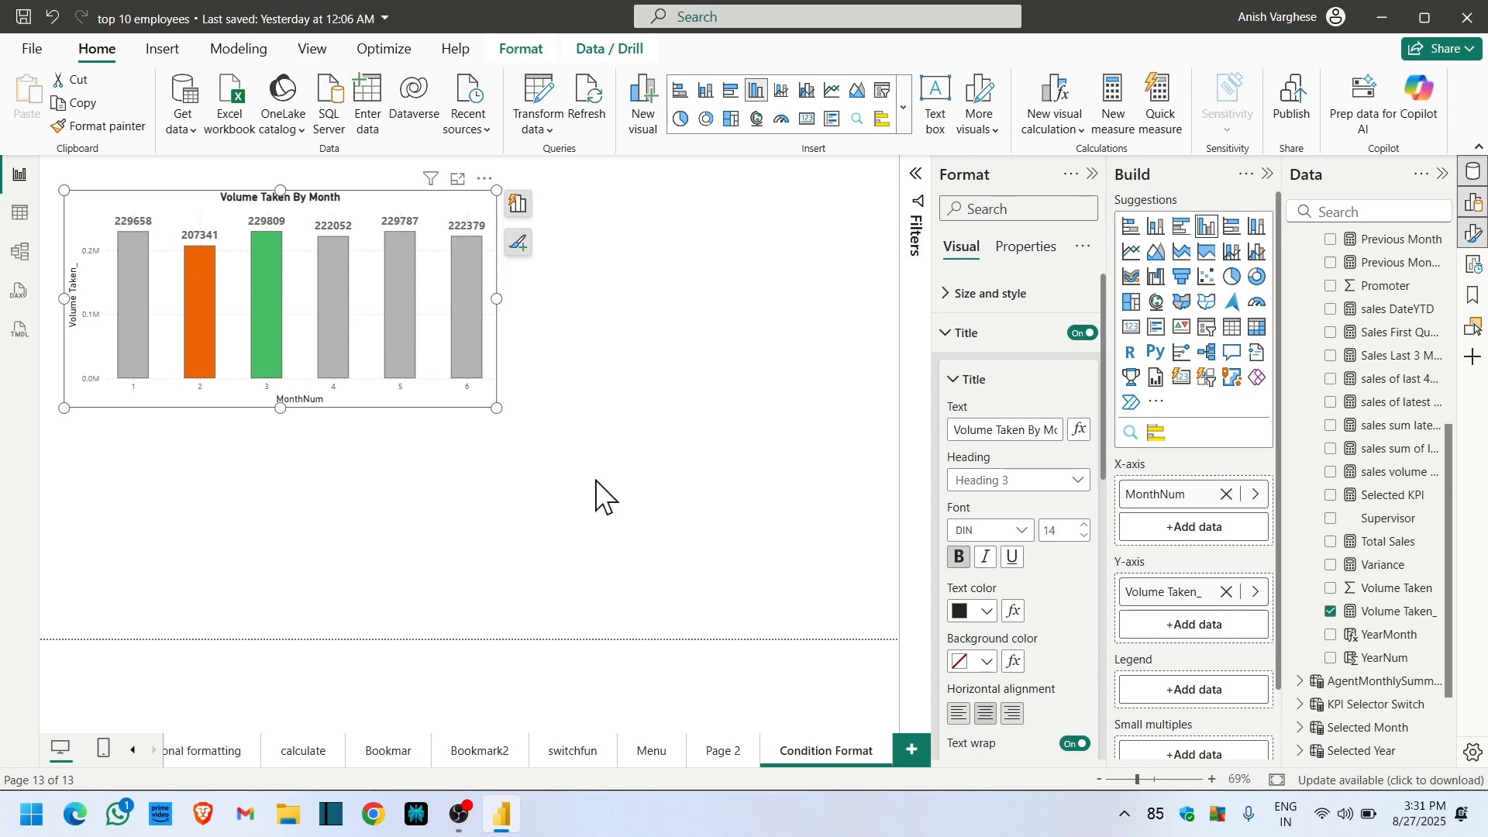
{"action": "scroll", "coordinate": [1065, 649], "scroll_direction": "down", "scroll_amount": 3}
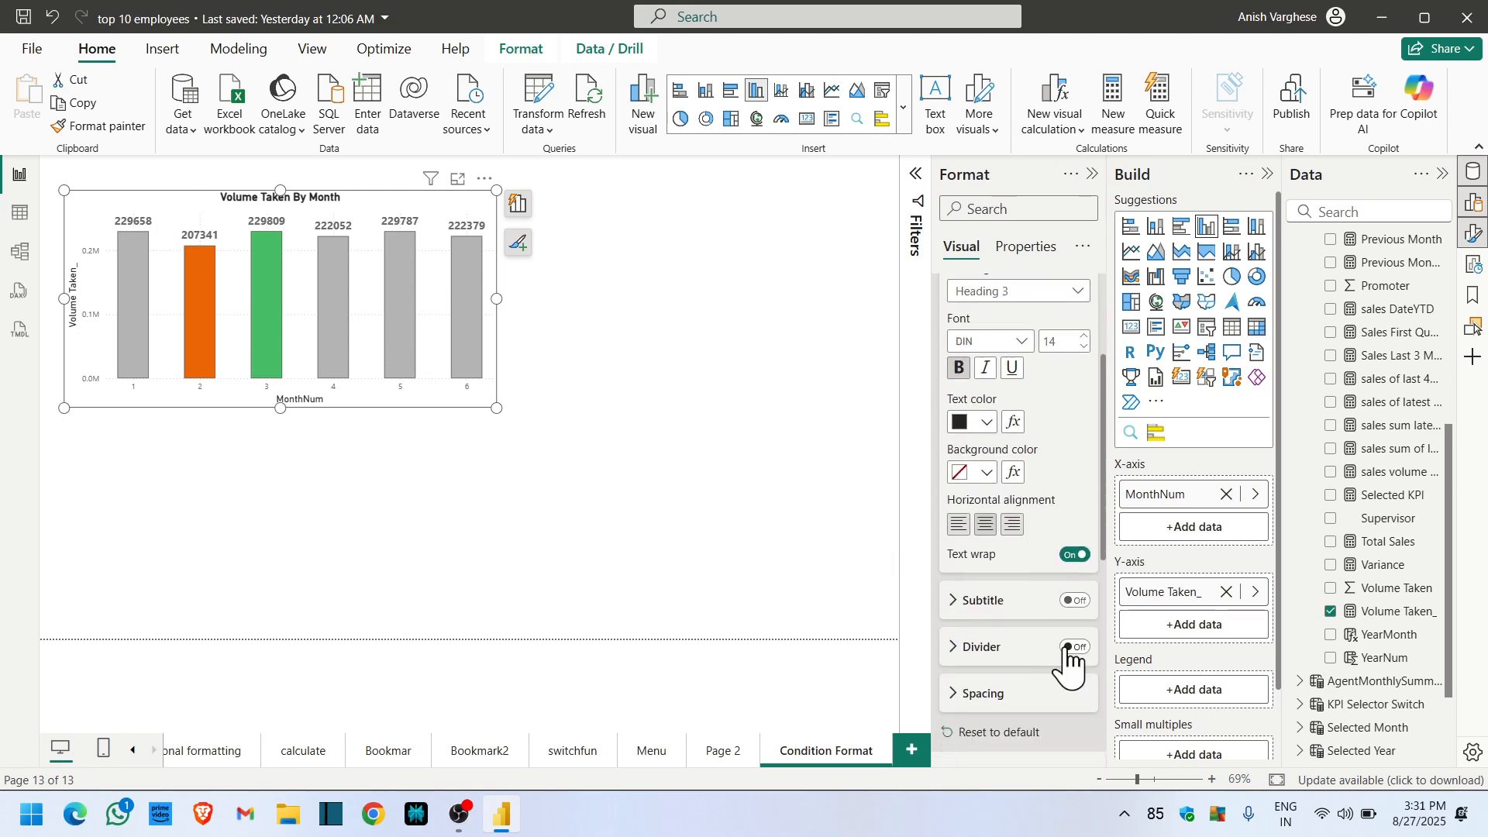
{"action": "left_click", "coordinate": [986, 467]}
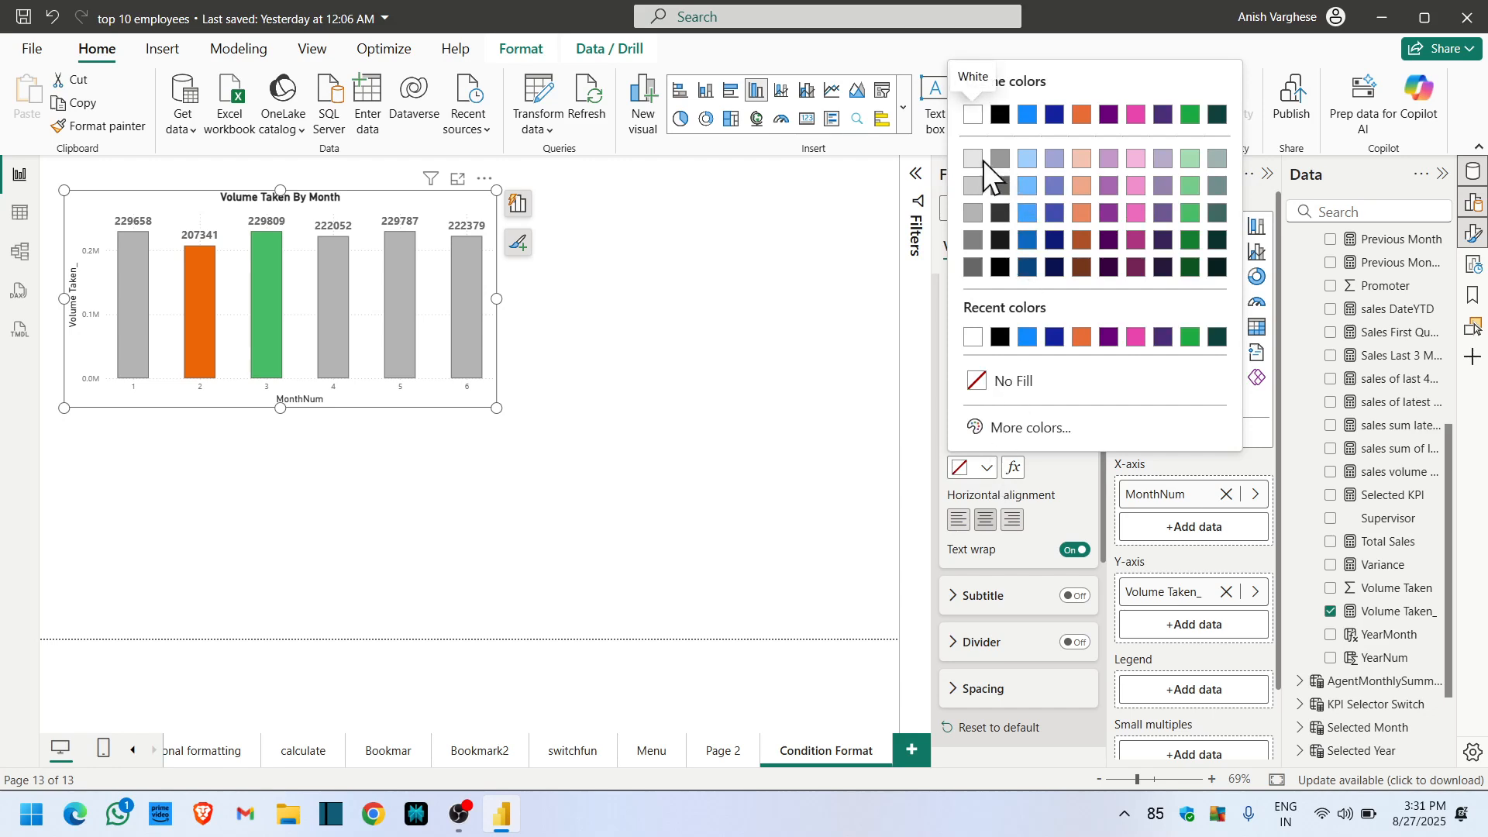
{"action": "left_click", "coordinate": [973, 187]}
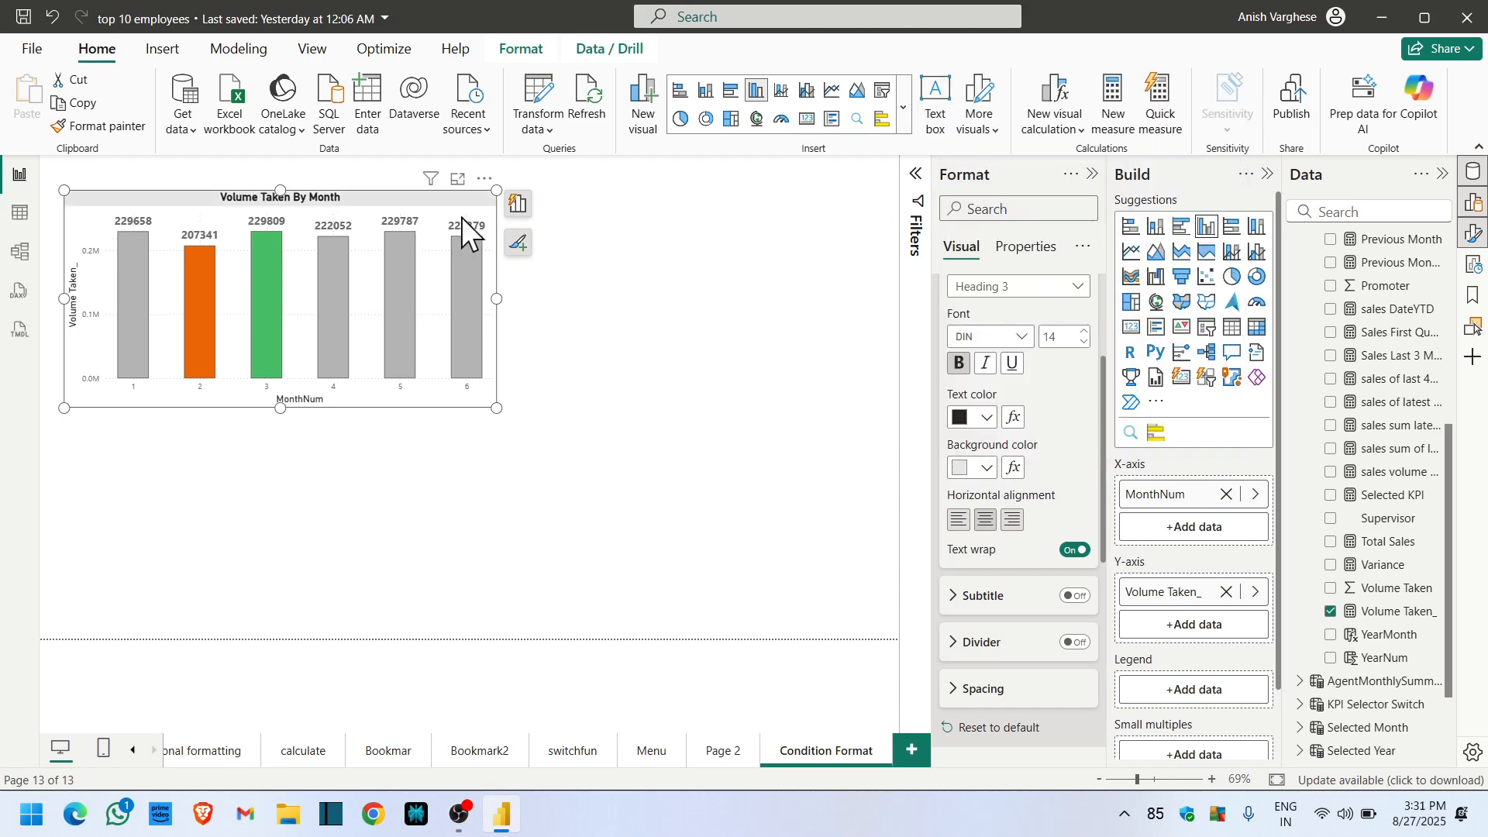
{"action": "left_click", "coordinate": [1074, 642]}
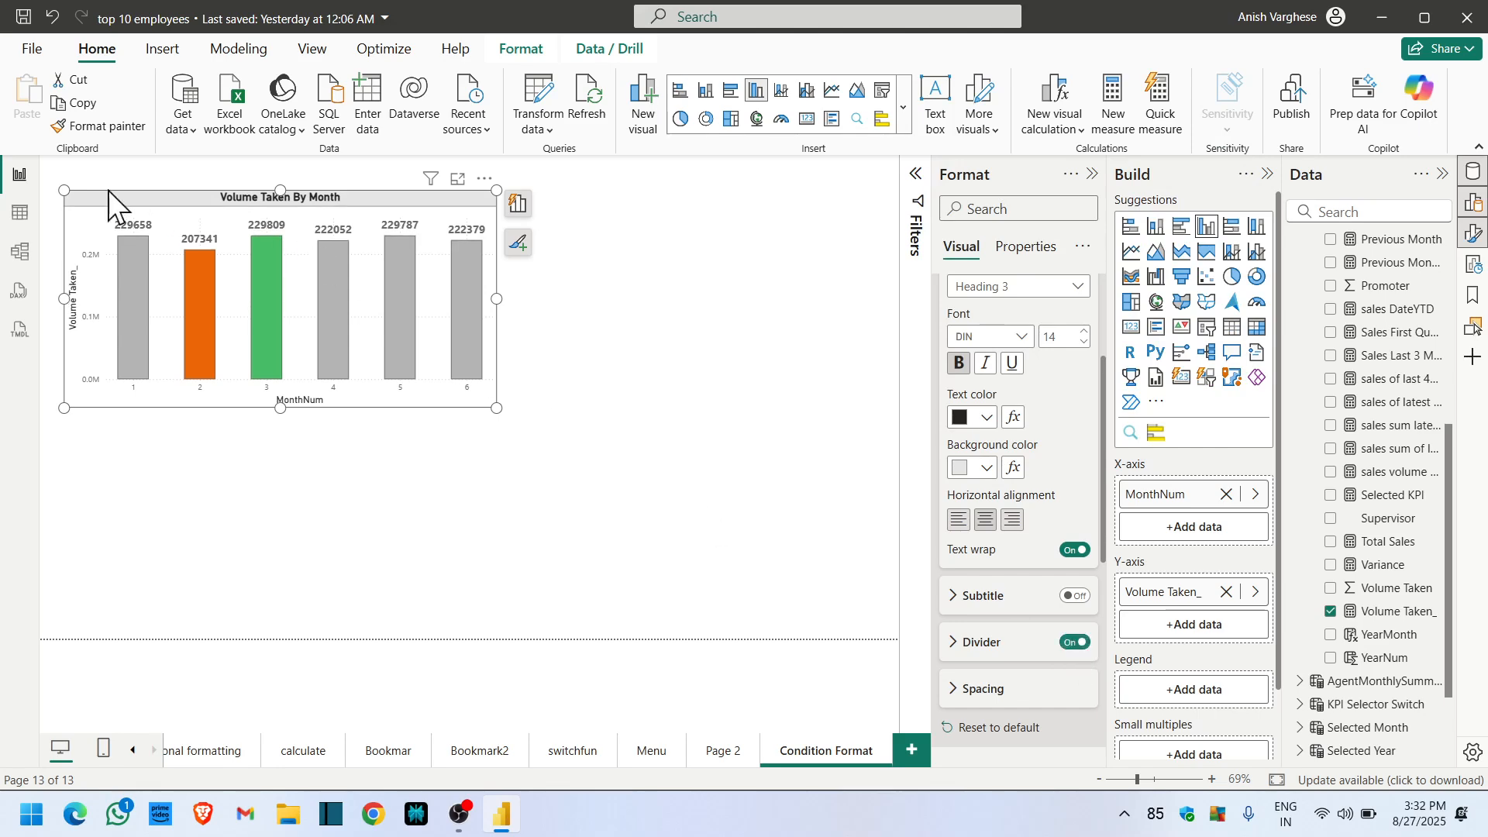
{"action": "left_click", "coordinate": [635, 333]}
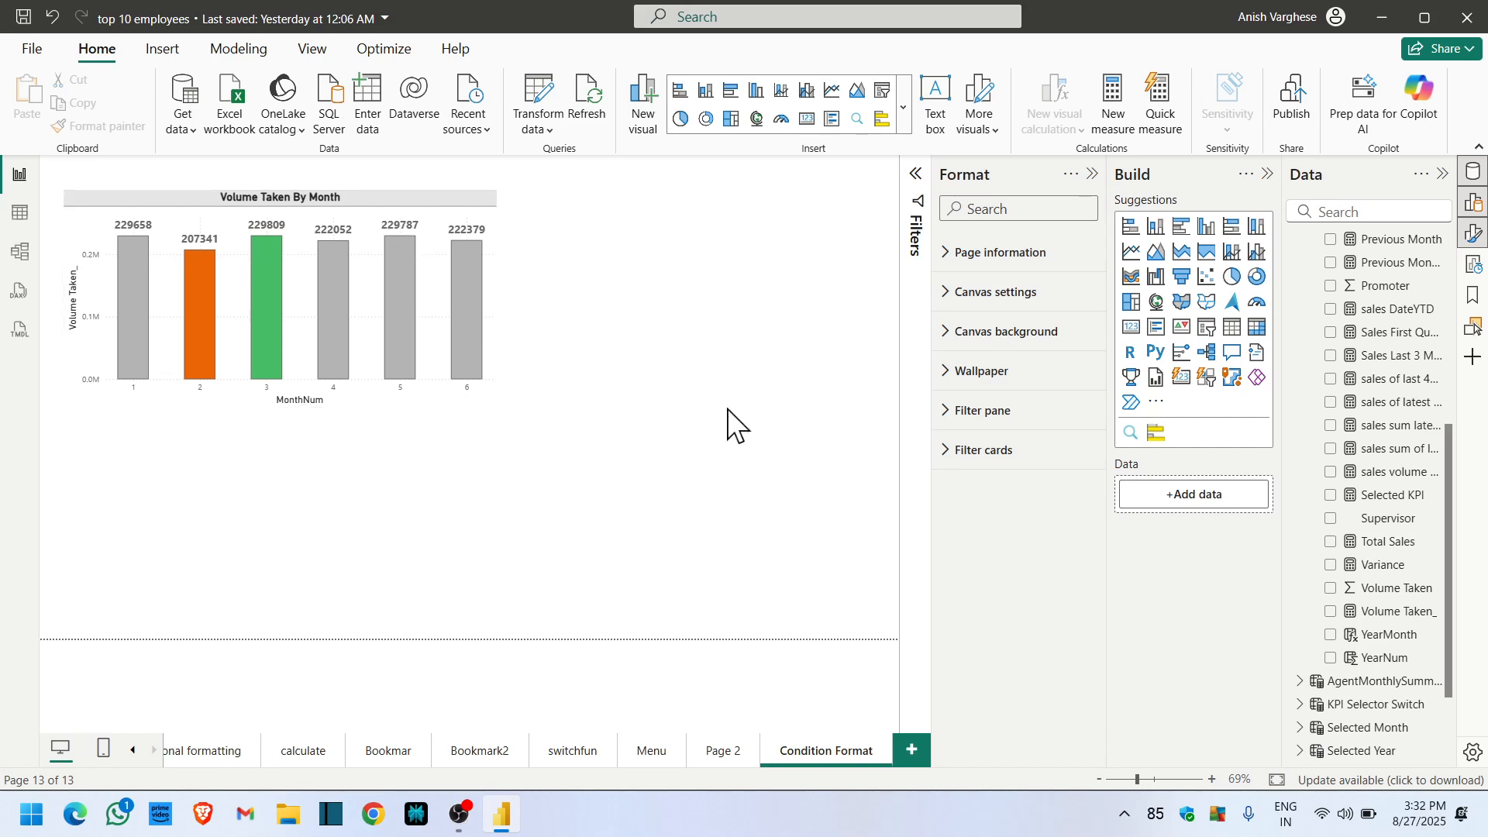
- Review the column chart's title formatting options, including the spacing settings
{"action": "left_click", "coordinate": [465, 241]}
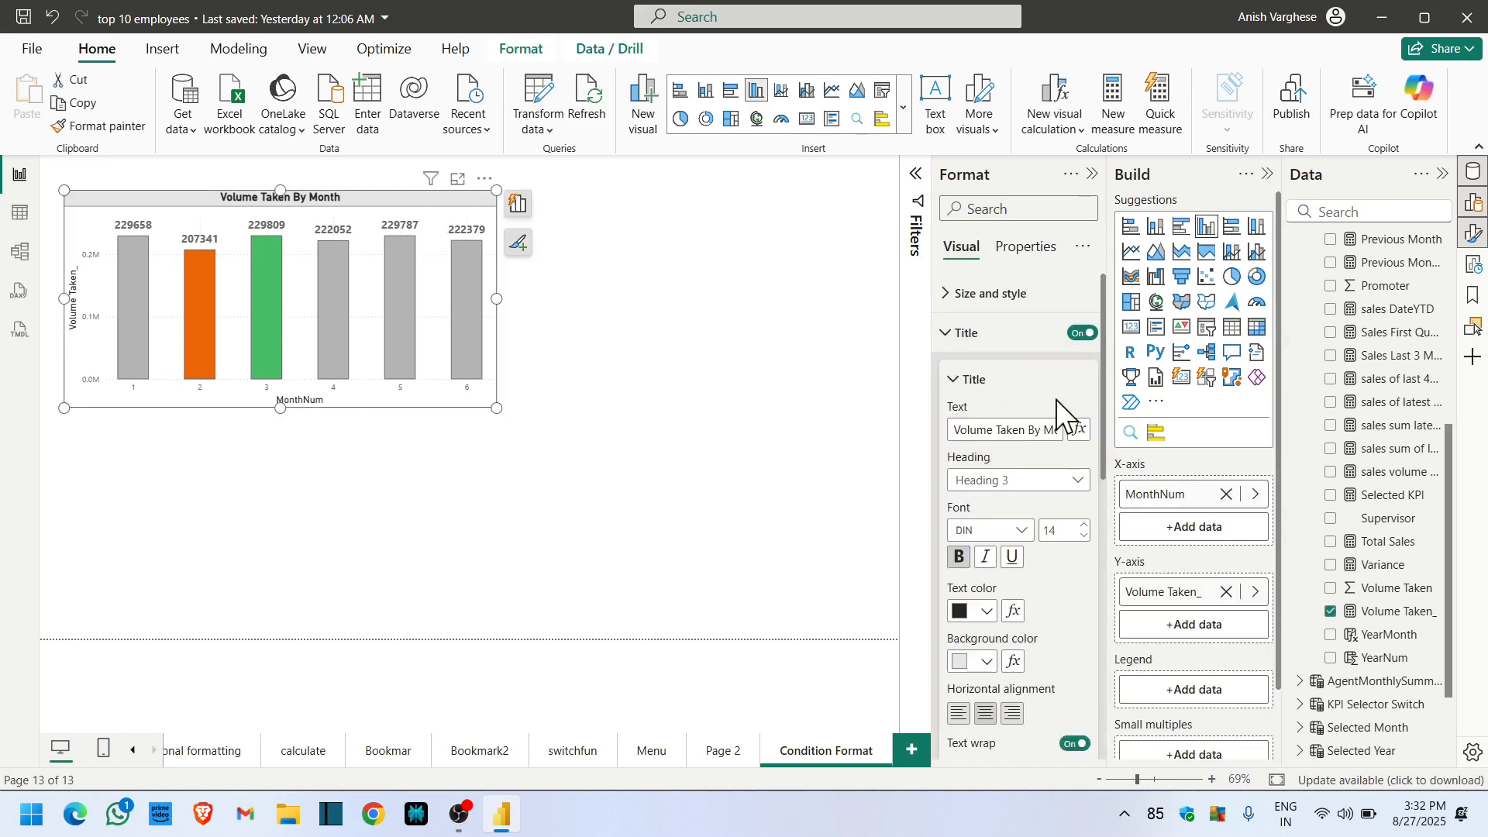
{"action": "scroll", "coordinate": [1063, 606], "scroll_direction": "down", "scroll_amount": 5}
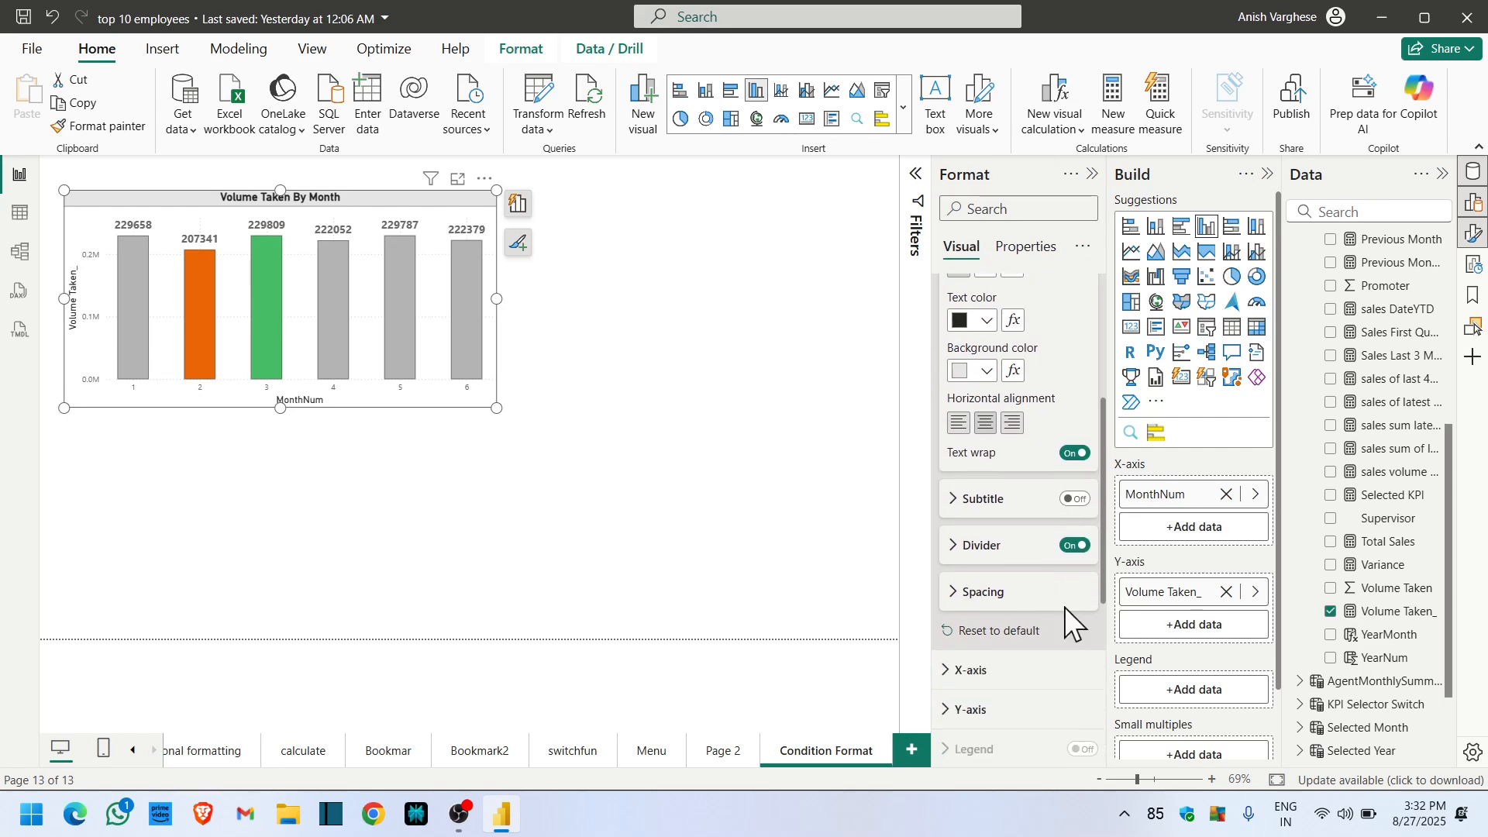
{"action": "scroll", "coordinate": [1066, 609], "scroll_direction": "down", "scroll_amount": 2}
{"action": "left_click", "coordinate": [969, 493]}
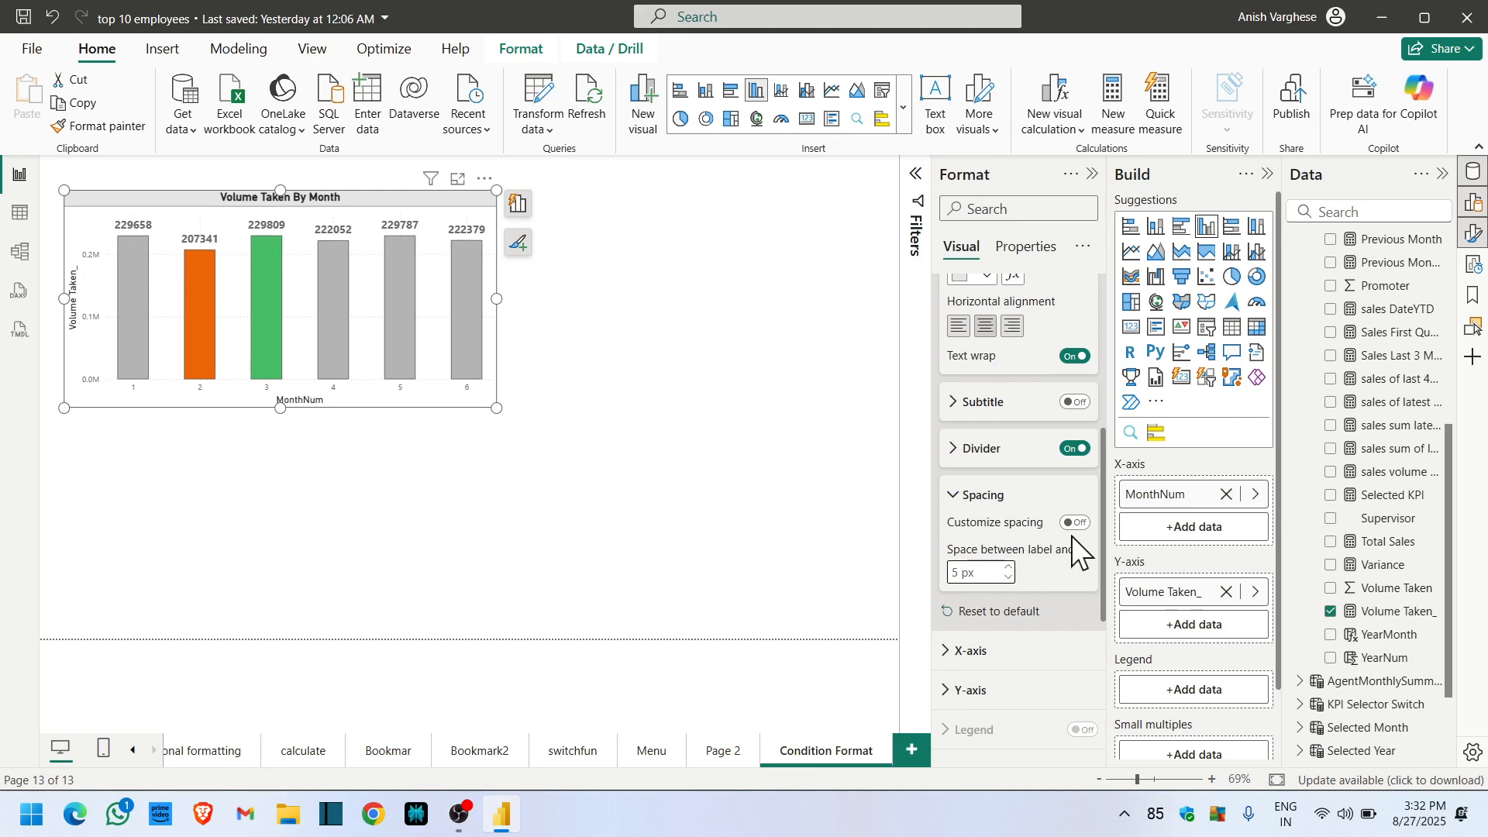
{"action": "scroll", "coordinate": [1031, 512], "scroll_direction": "up", "scroll_amount": 8}
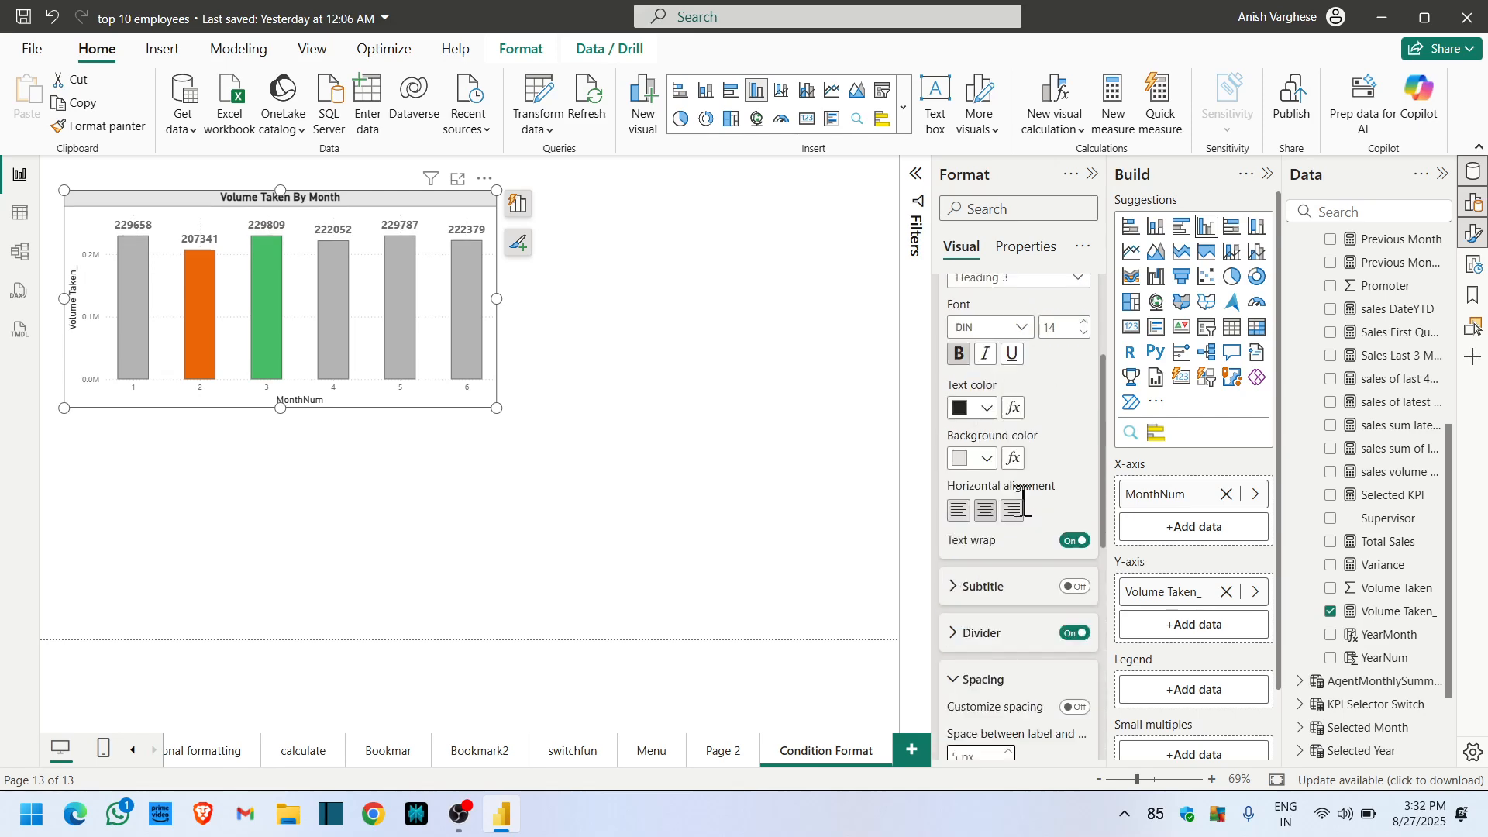
{"action": "left_click", "coordinate": [442, 485]}
{"action": "left_click", "coordinate": [145, 210]}
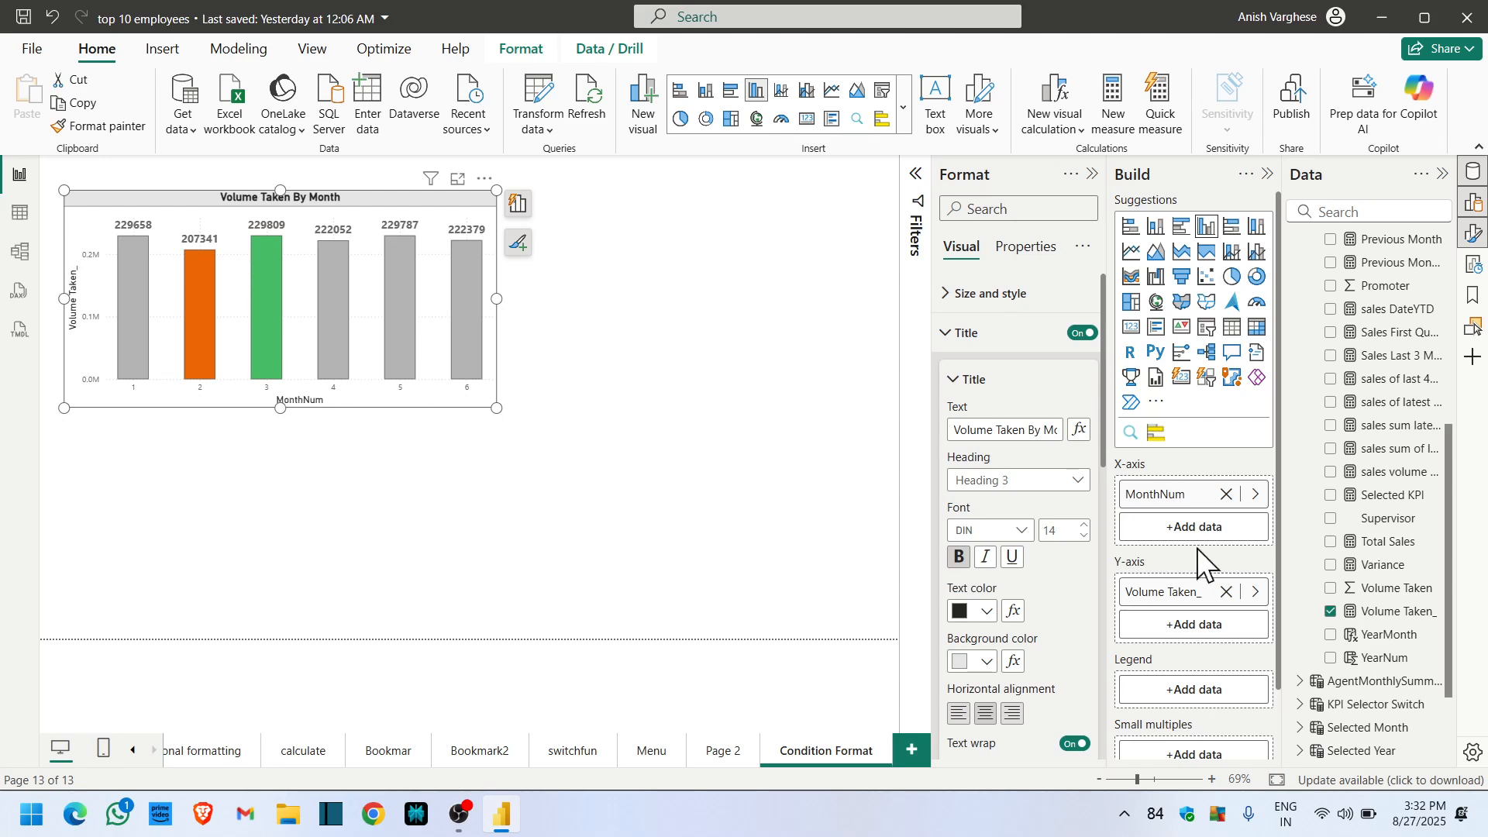
{"action": "left_click", "coordinate": [732, 387]}
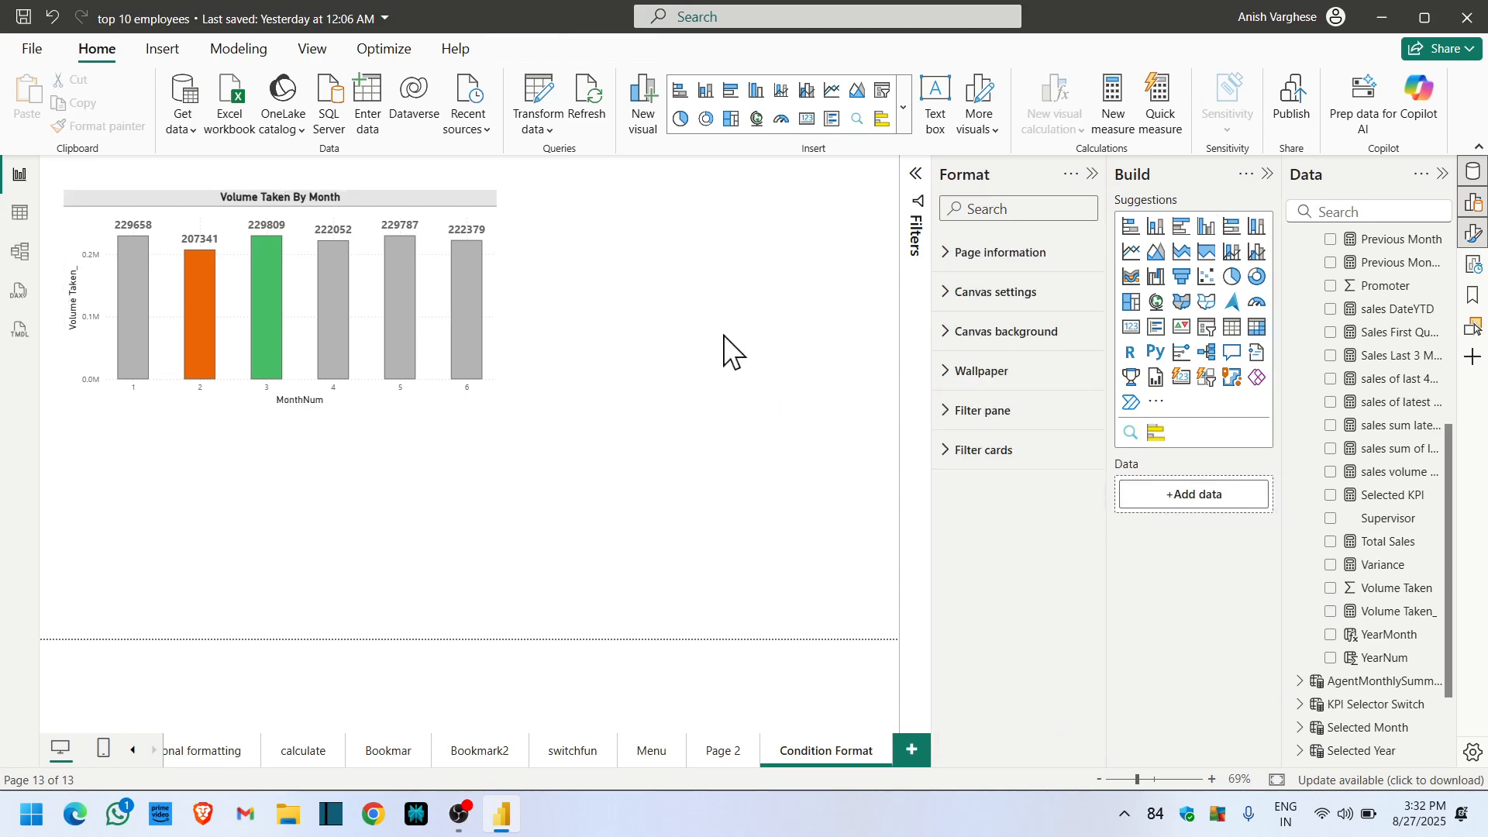
- Add a slicer to the page, shrink it, and place it beside the column chart, level with the chart's upper edge
{"action": "left_click", "coordinate": [1209, 334]}
{"action": "left_click_drag", "start_coordinate": [286, 498], "coordinate": [684, 378]}
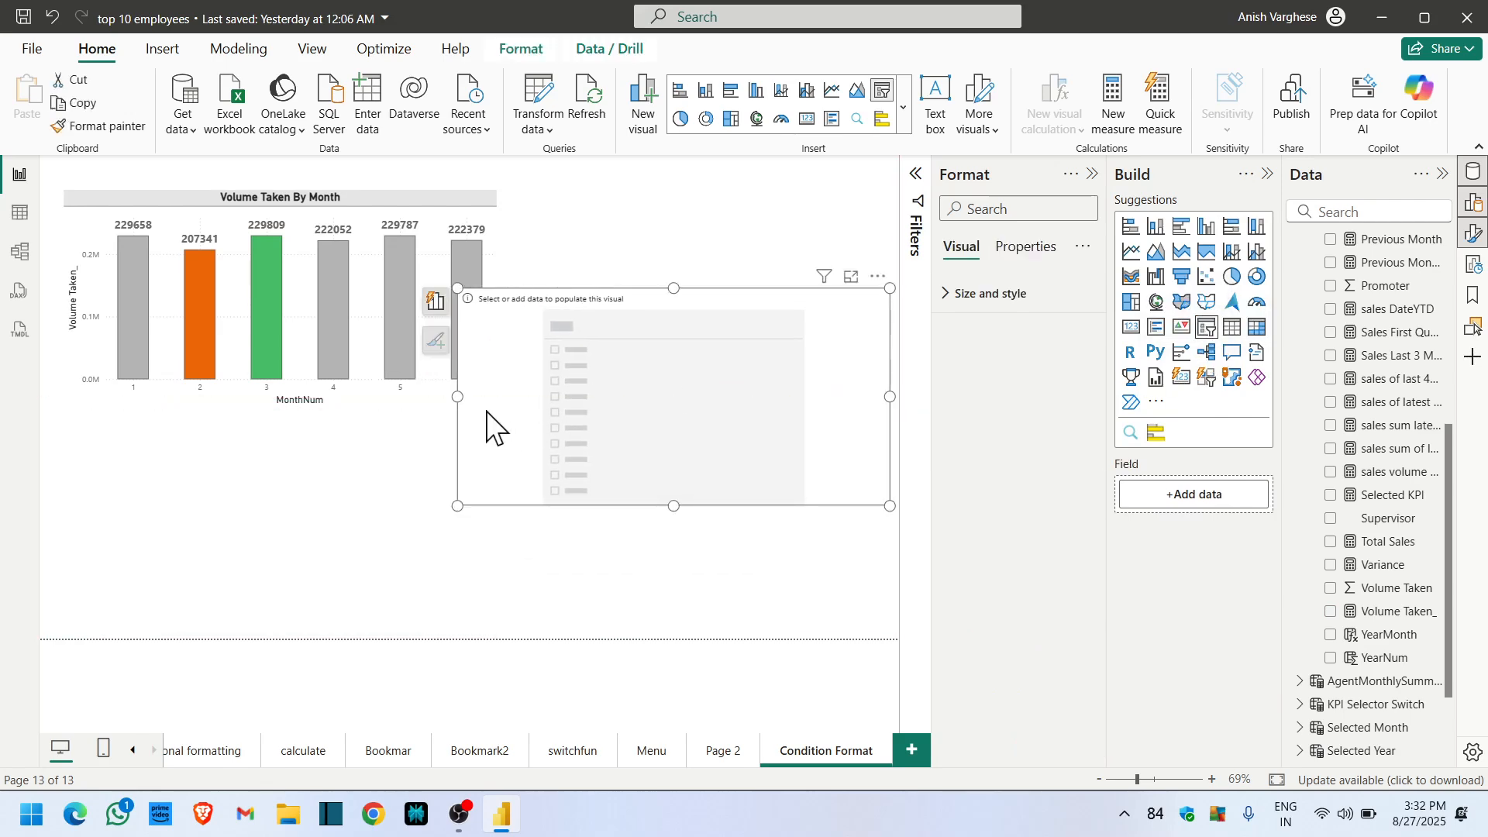
{"action": "left_click_drag", "start_coordinate": [458, 397], "coordinate": [718, 396]}
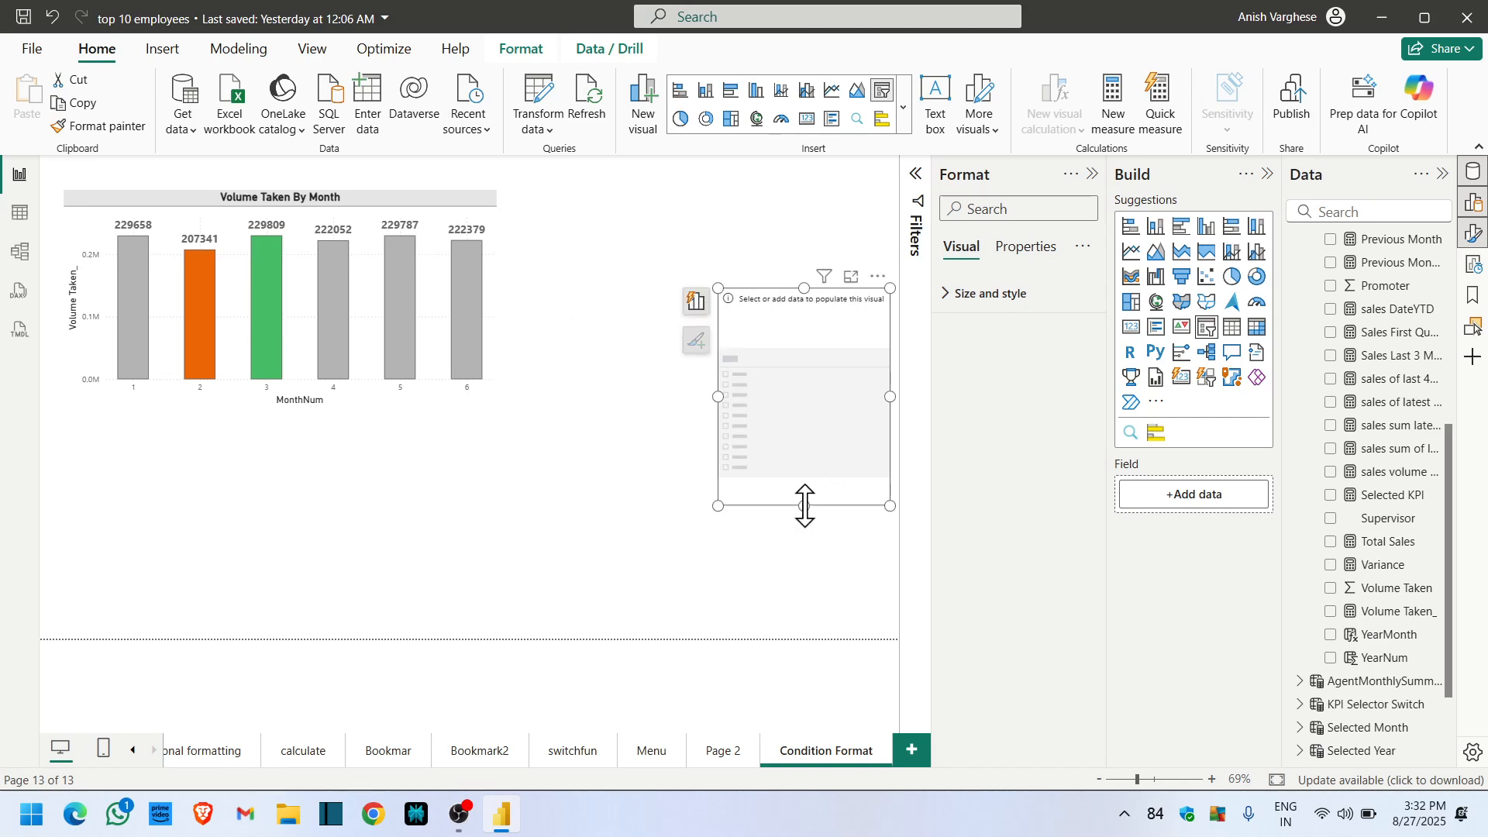
{"action": "left_click_drag", "start_coordinate": [805, 506], "coordinate": [744, 246]}
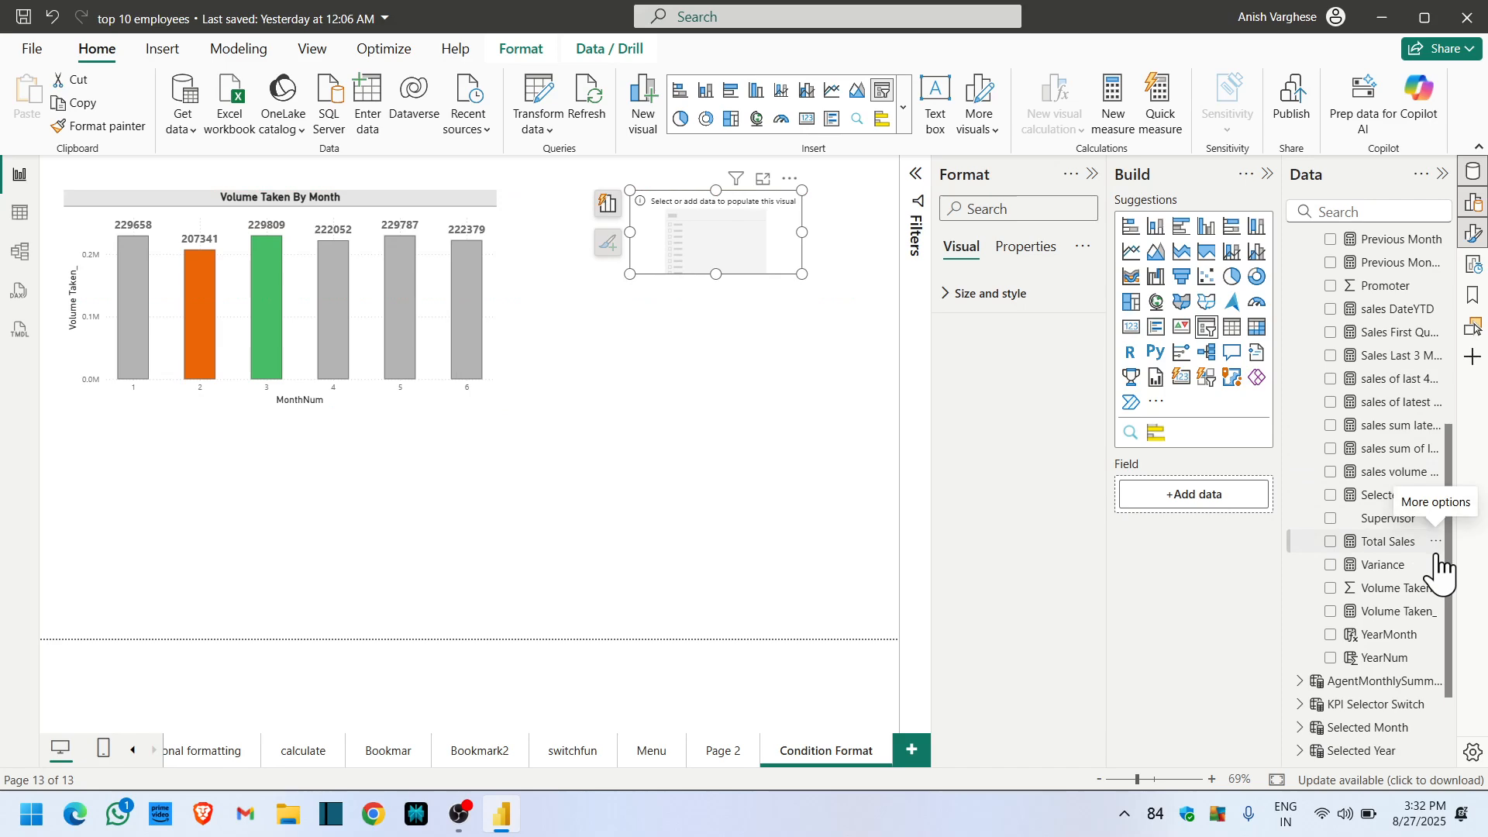
- Populate the slicer with the Department field from Agent Data and make the slicer slightly taller
{"action": "left_click_drag", "start_coordinate": [1450, 522], "coordinate": [1465, 351]}
{"action": "left_click_drag", "start_coordinate": [1388, 383], "coordinate": [735, 231]}
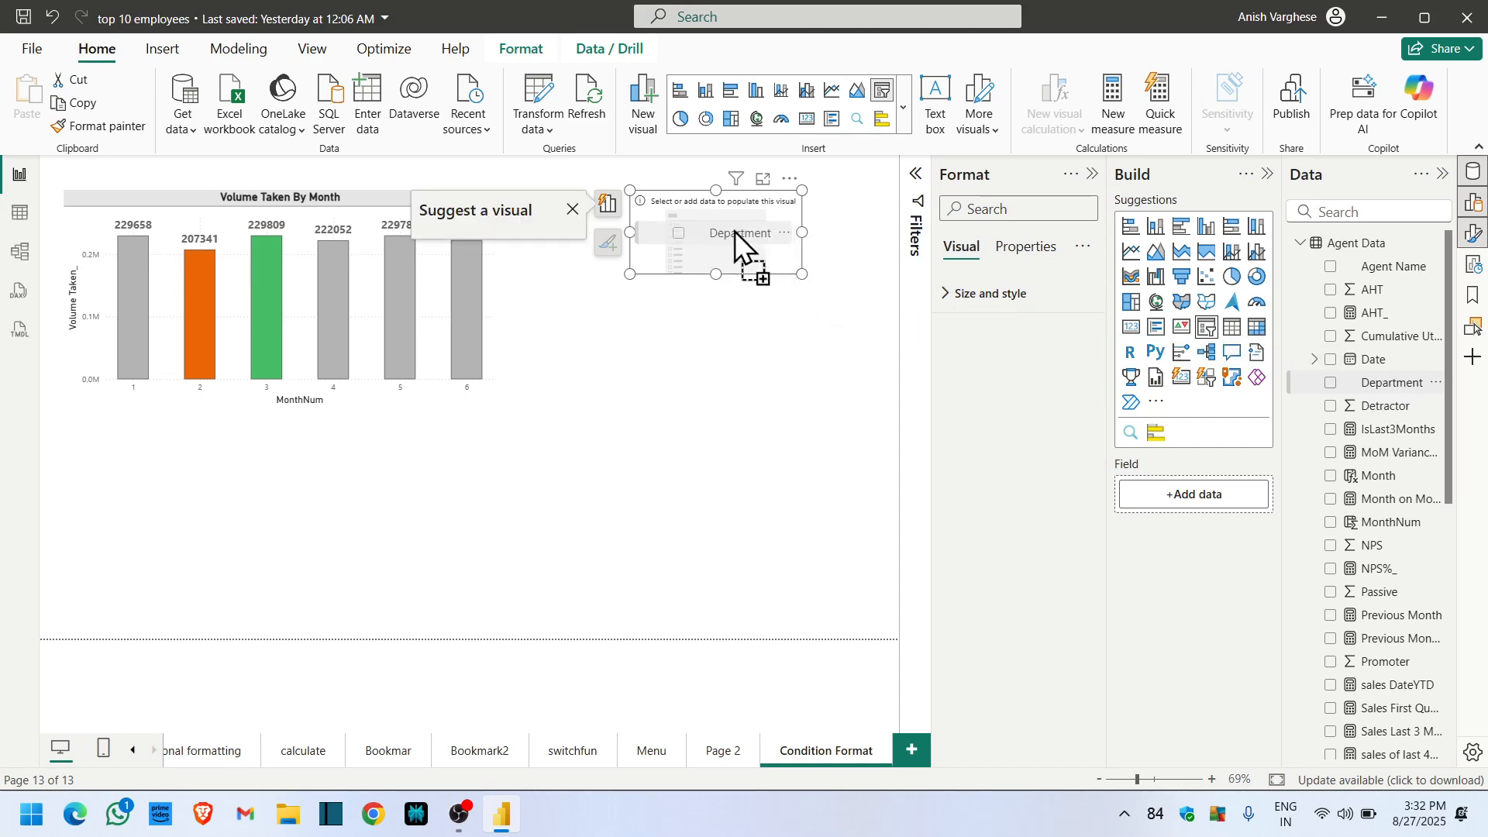
{"action": "left_click", "coordinate": [571, 215]}
{"action": "left_click_drag", "start_coordinate": [710, 273], "coordinate": [722, 306]}
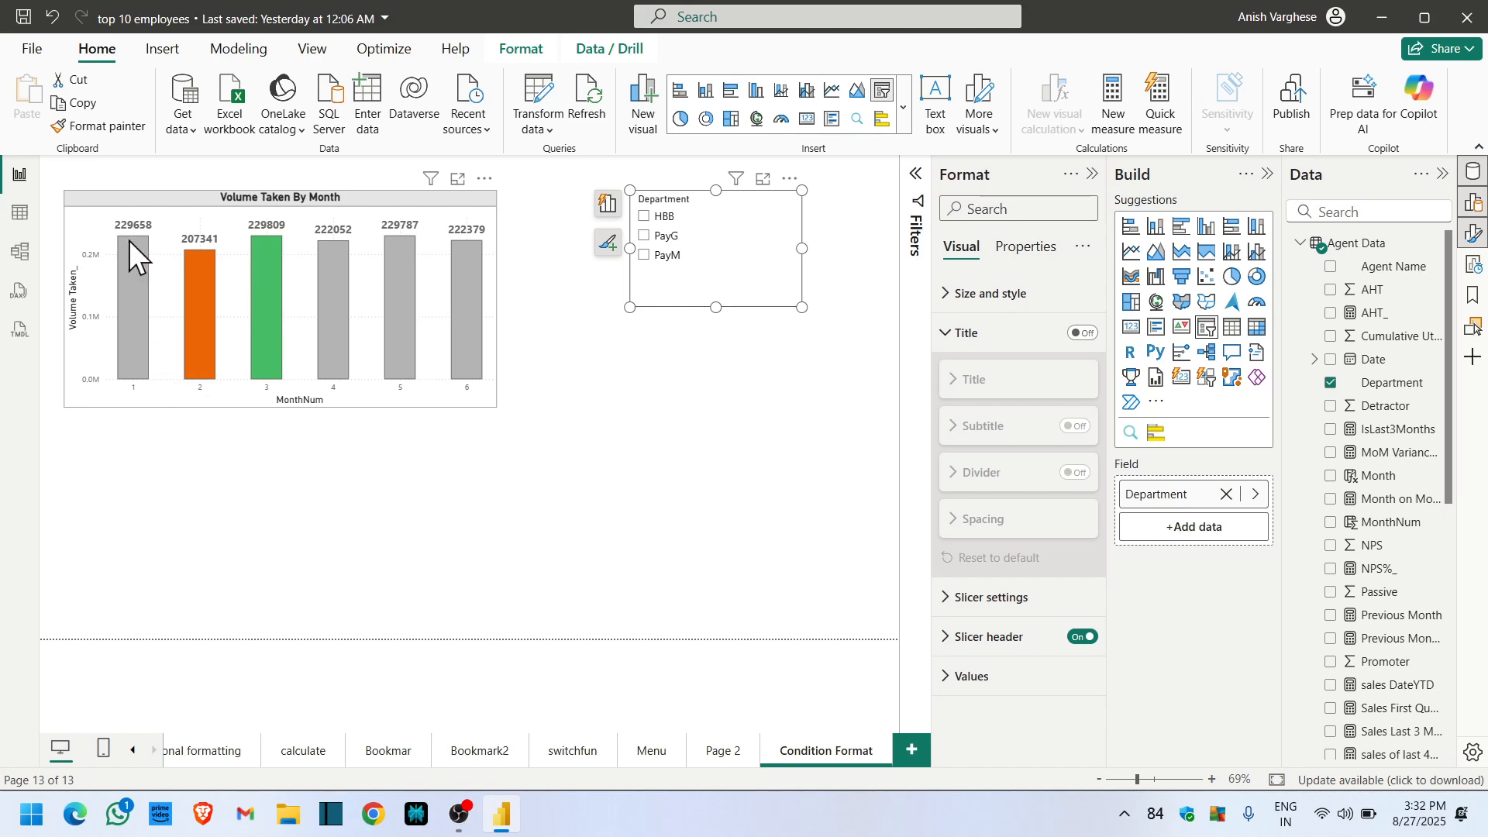
- Filter the chart by PayM, HBB and PayG in turn with the Department slicer to check the highest and lowest column colors
{"action": "left_click", "coordinate": [660, 256]}
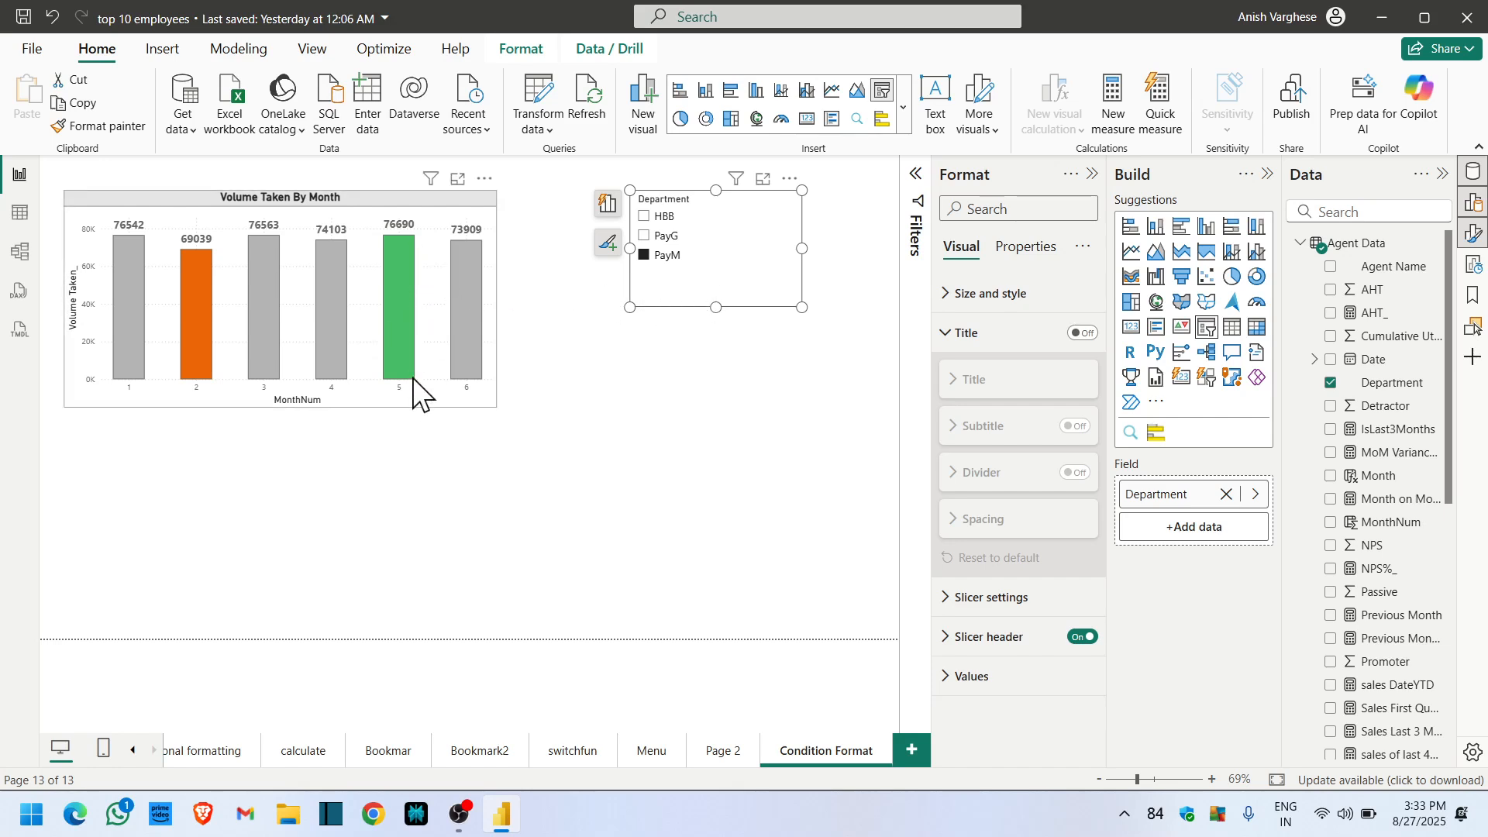
{"action": "left_click", "coordinate": [657, 217]}
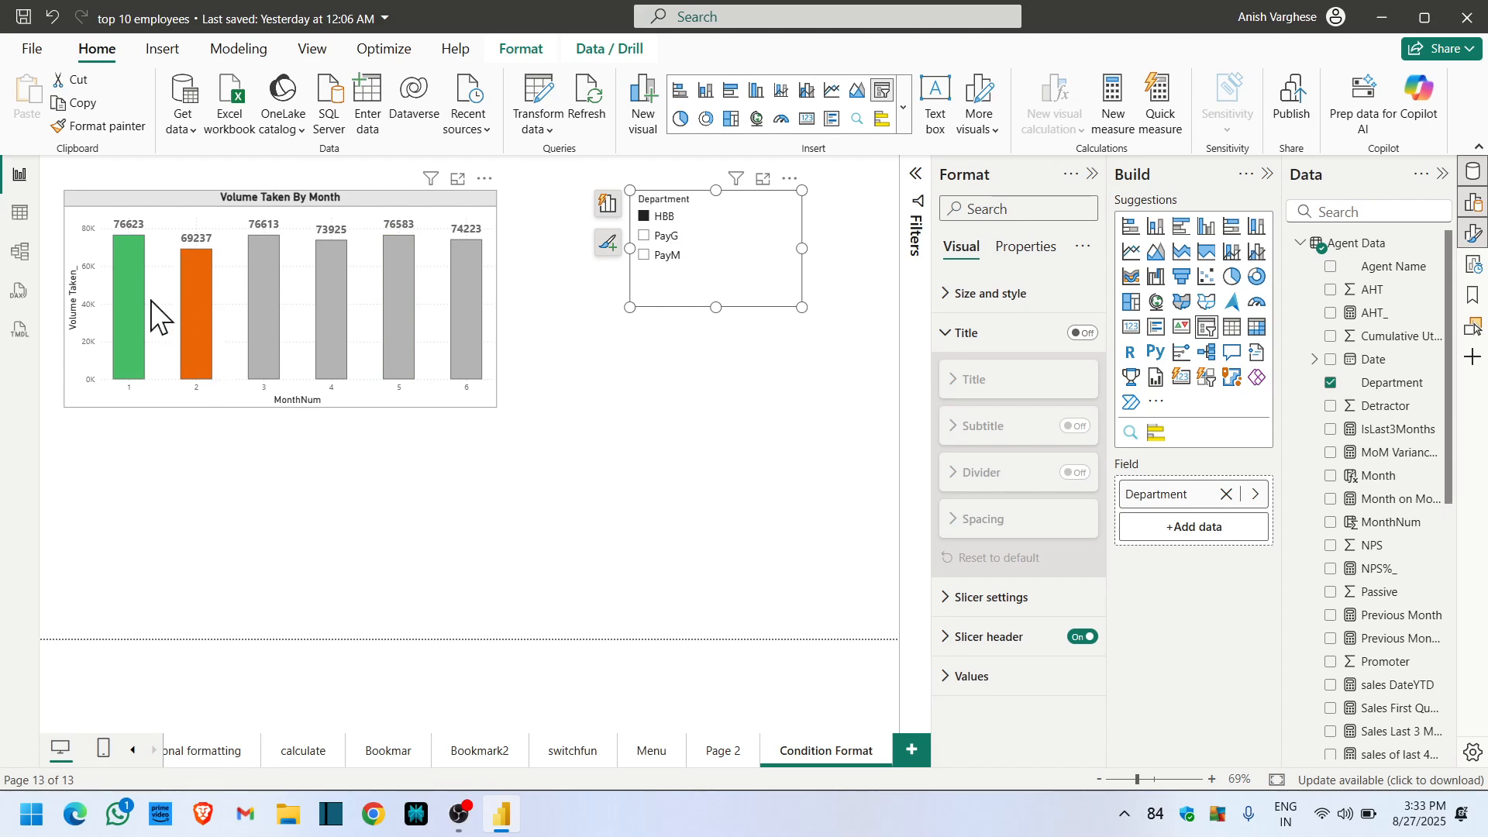
{"action": "left_click", "coordinate": [659, 236]}
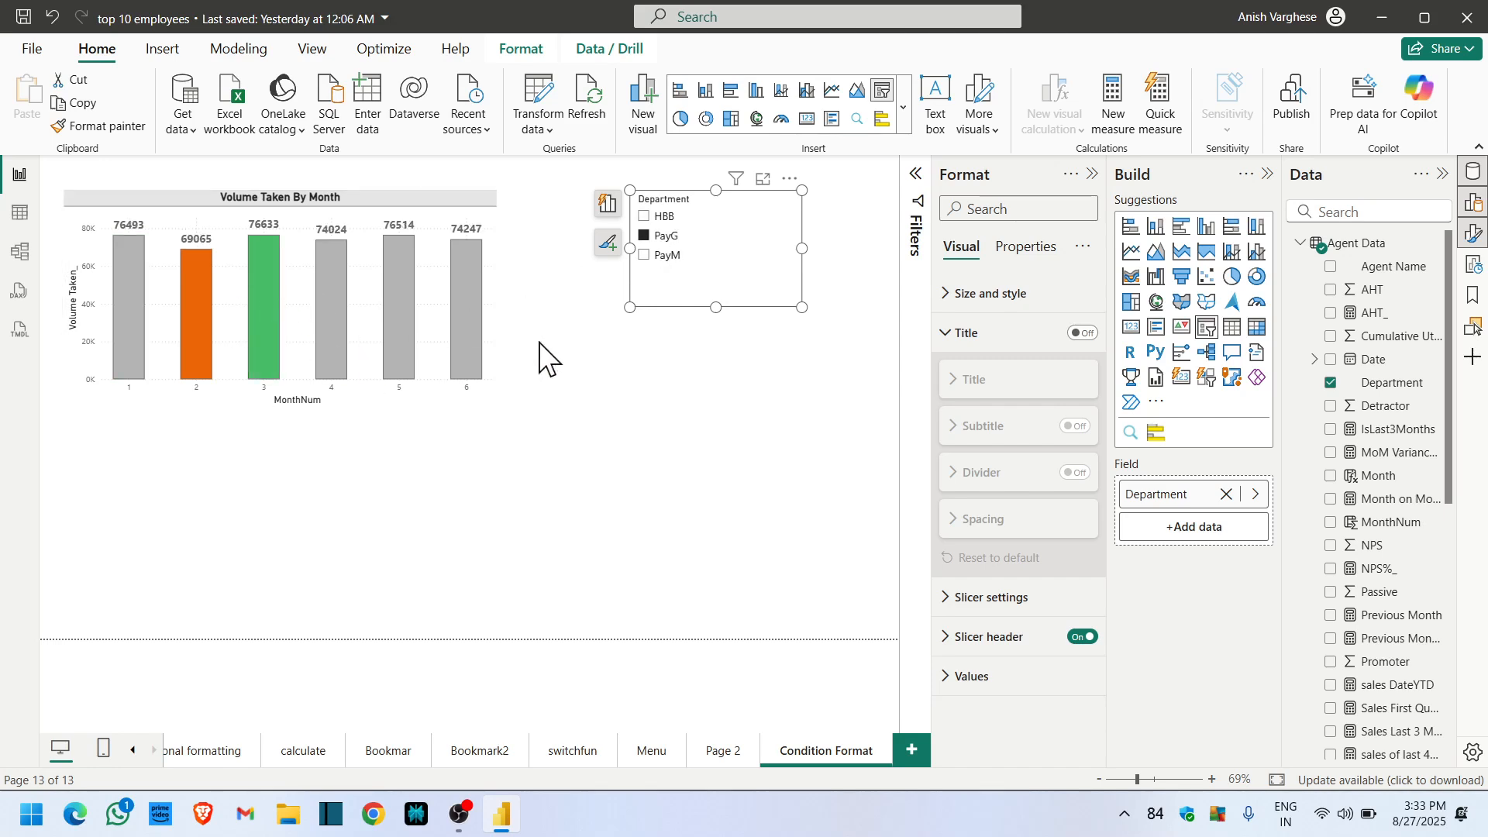
{"action": "left_click", "coordinate": [511, 495]}
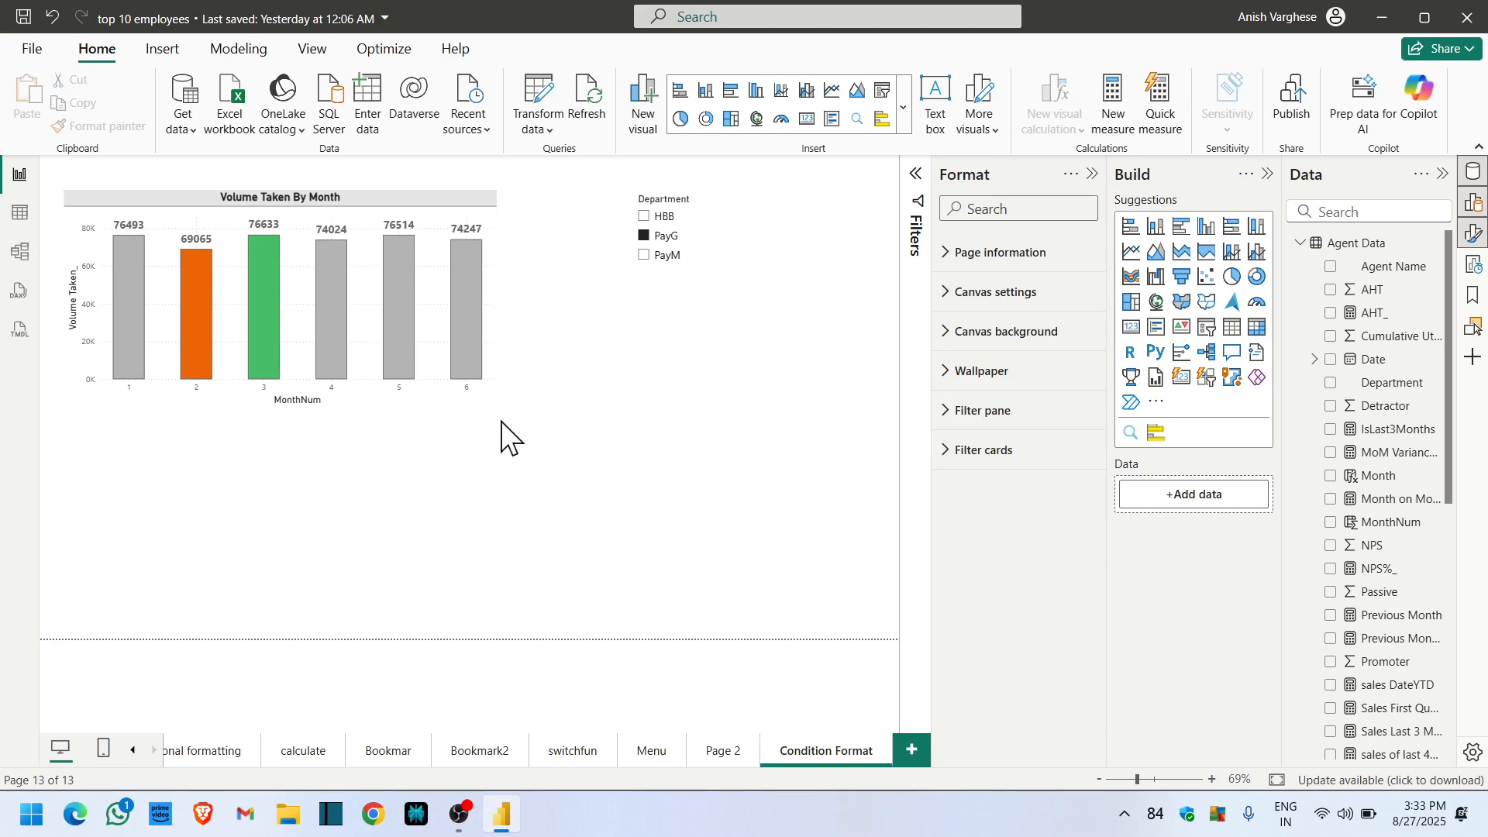
- Shrink the column chart slightly in width and height, and place a copy of it directly below the original
{"action": "left_click", "coordinate": [490, 244]}
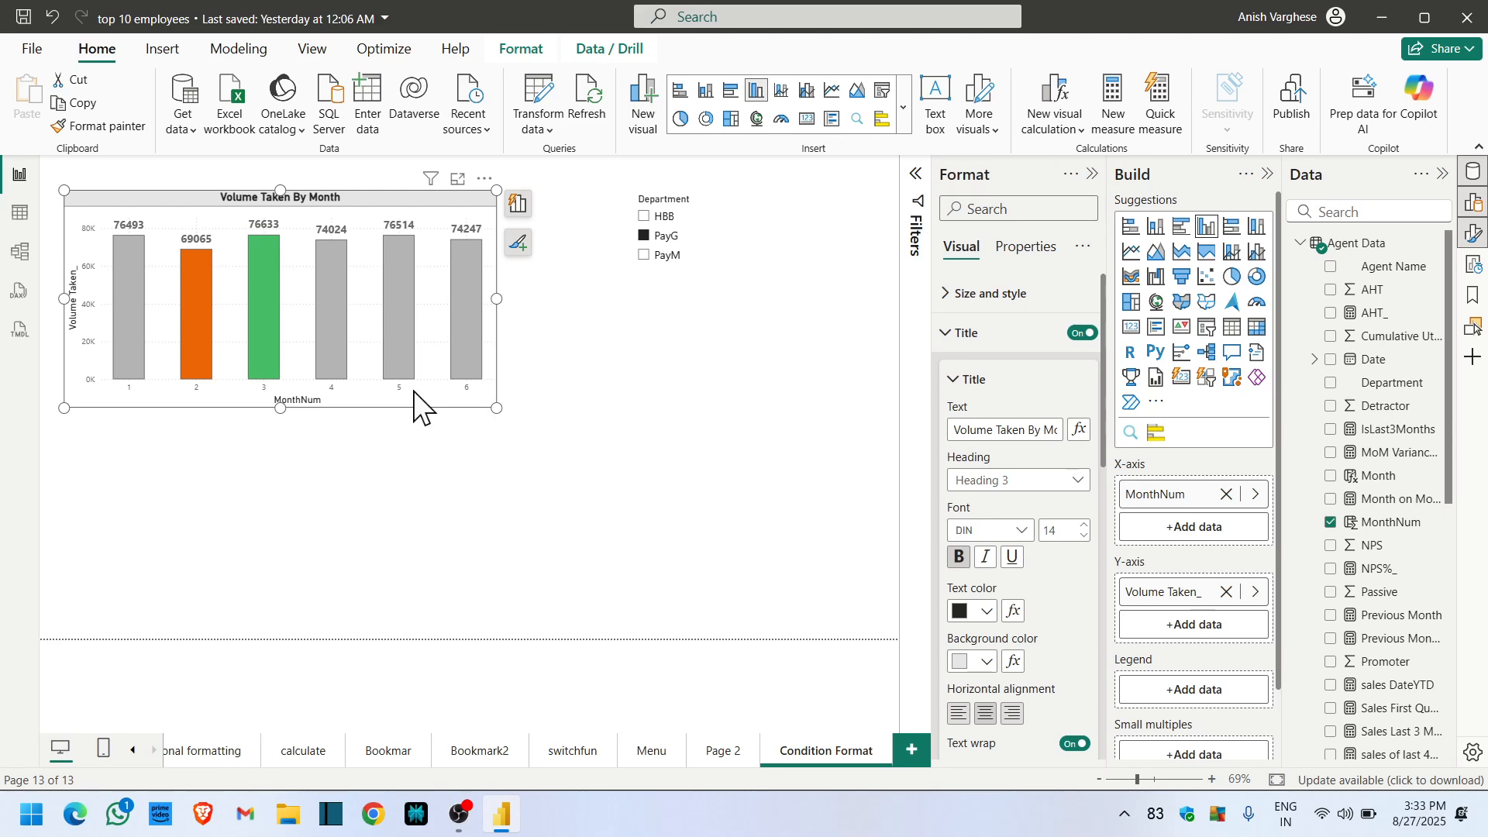
{"action": "left_click_drag", "start_coordinate": [497, 409], "coordinate": [457, 373]}
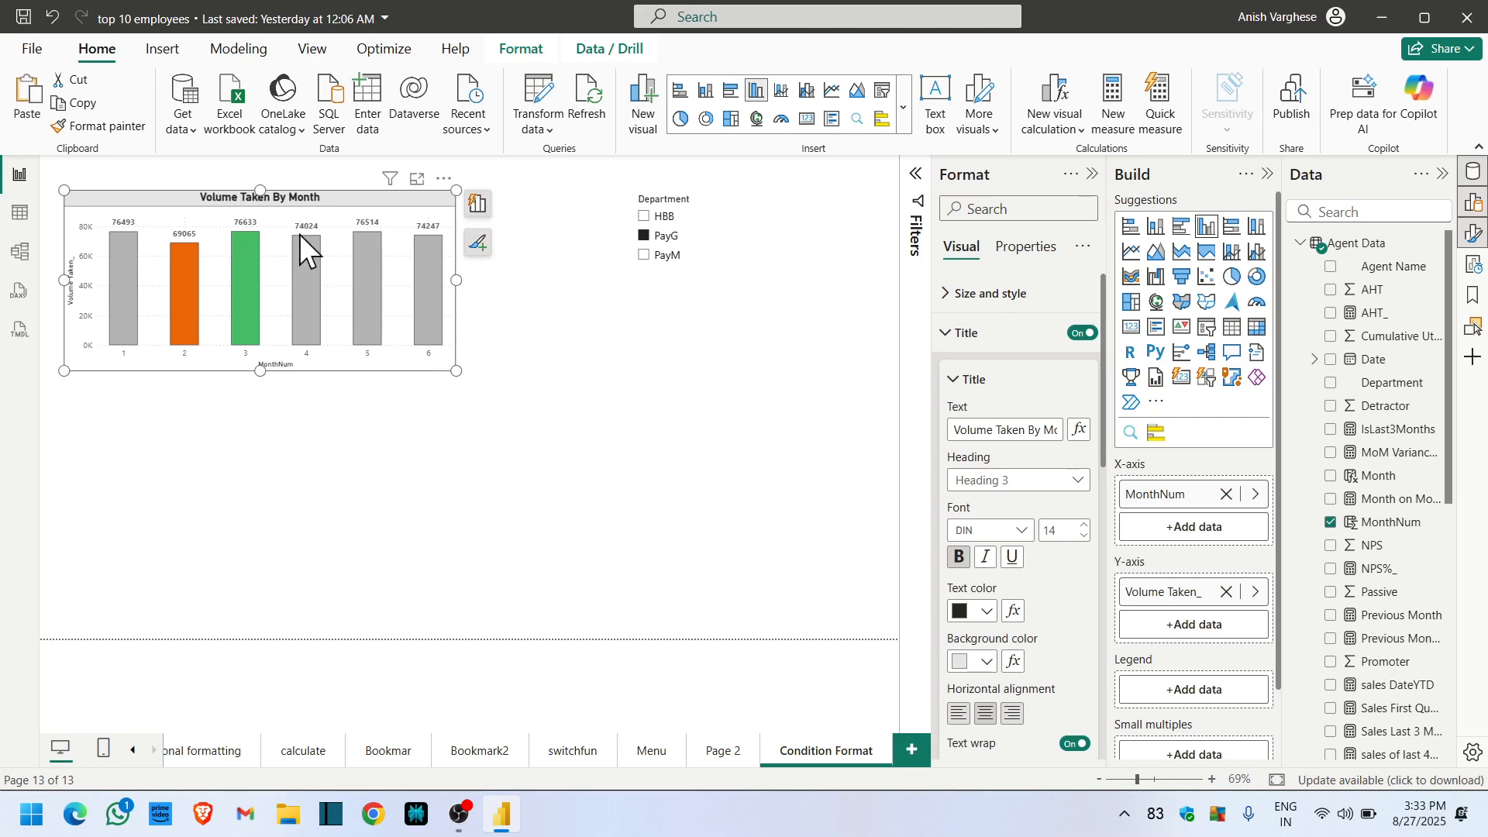
{"action": "left_click_drag", "start_coordinate": [299, 234], "coordinate": [332, 459]}
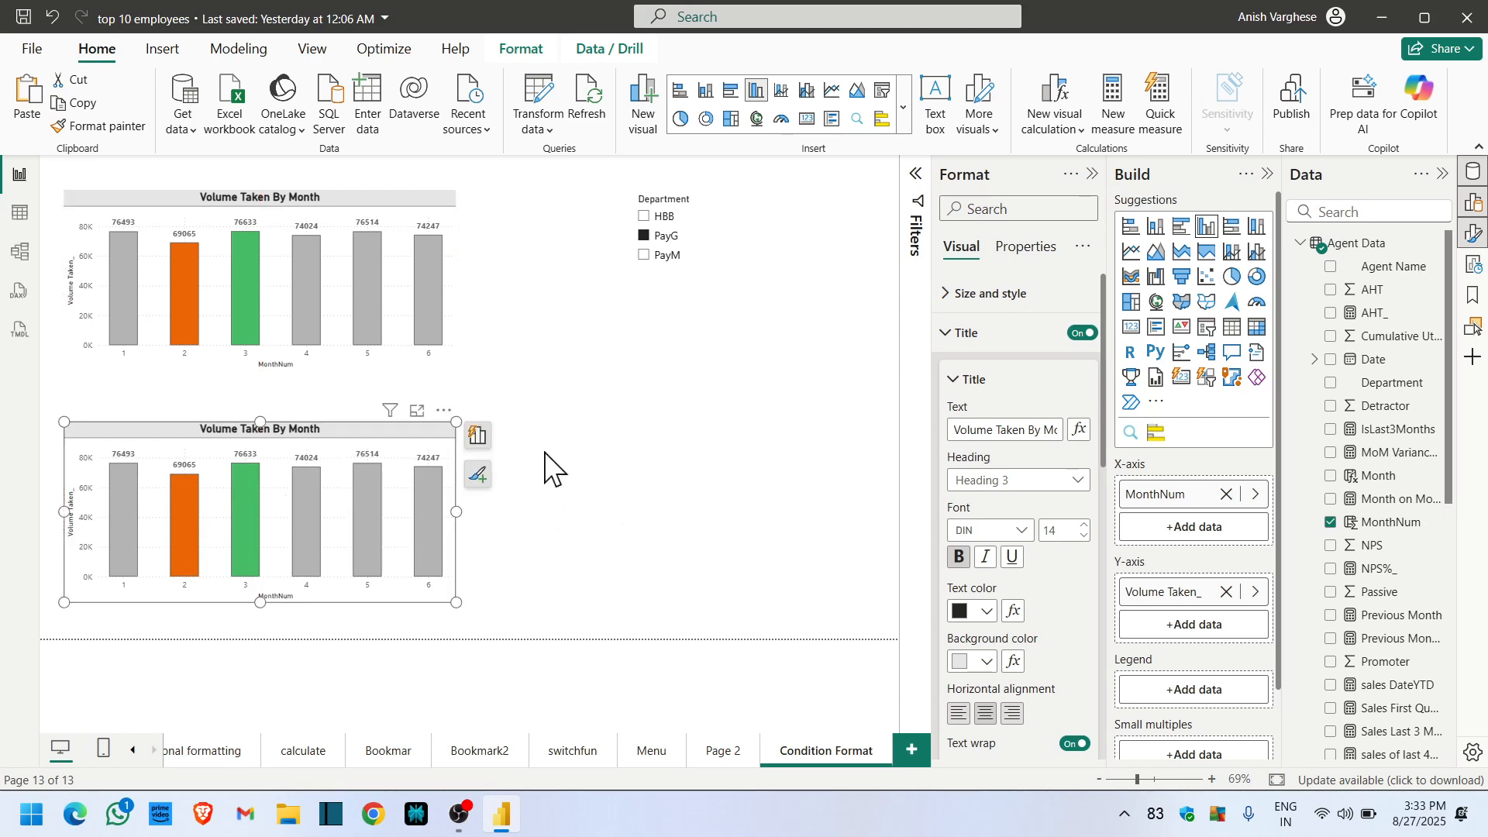
- Filter the page to the PayM department and convert the lower copy of the chart to a matrix
{"action": "left_click", "coordinate": [660, 256]}
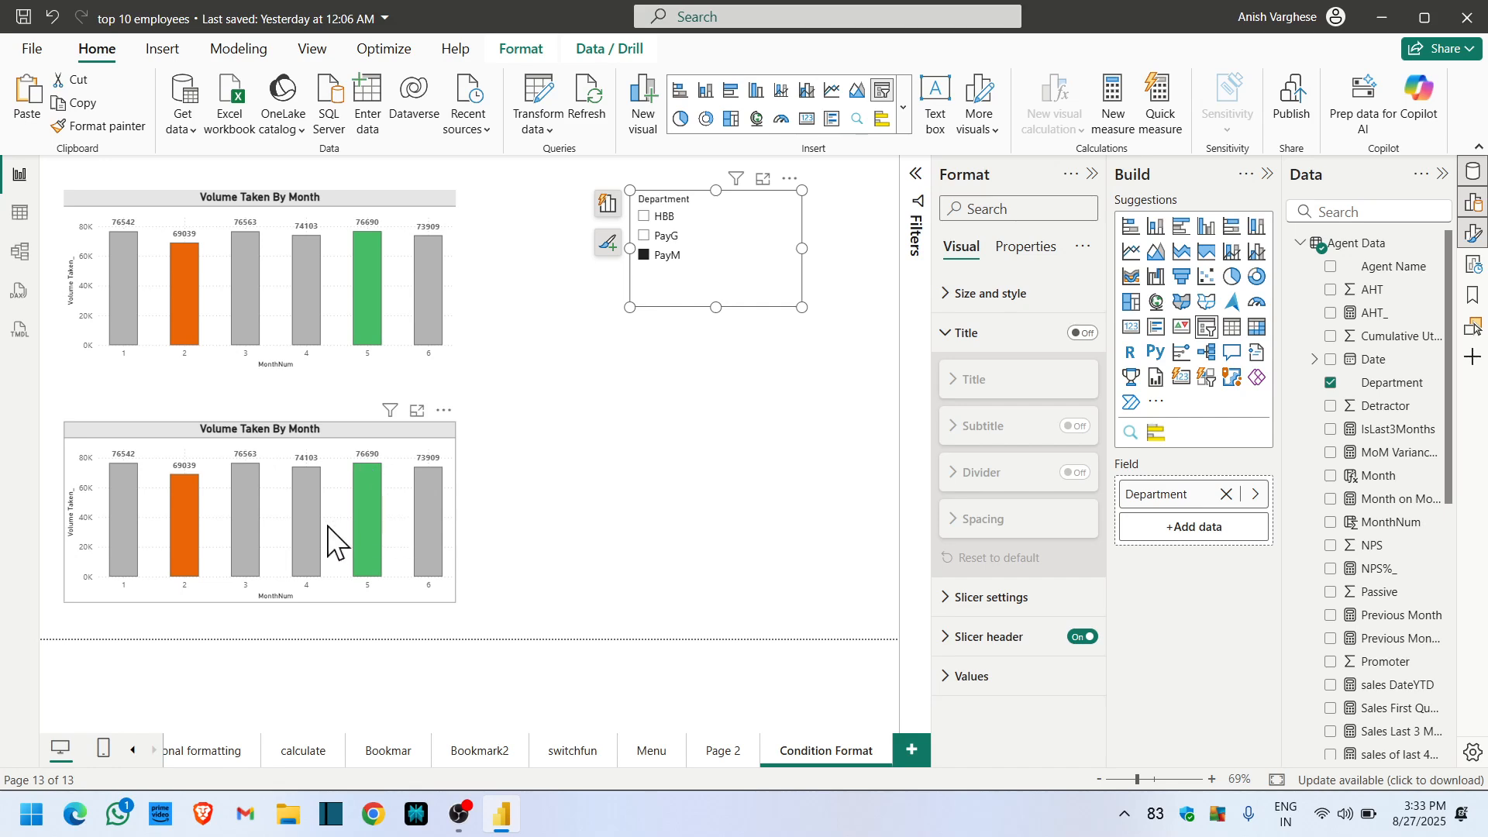
{"action": "left_click", "coordinate": [398, 454]}
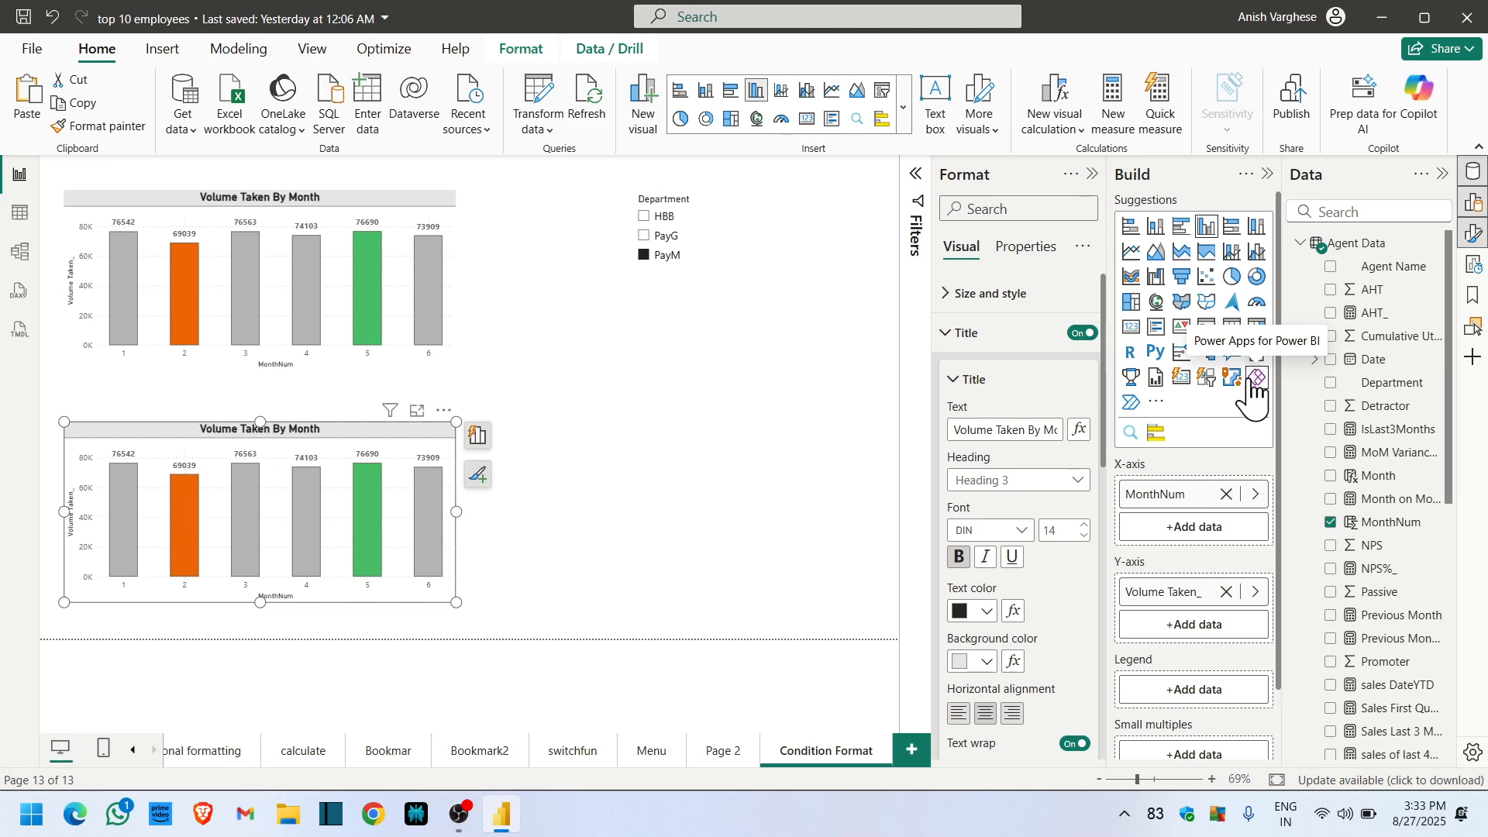
{"action": "left_click", "coordinate": [1256, 327]}
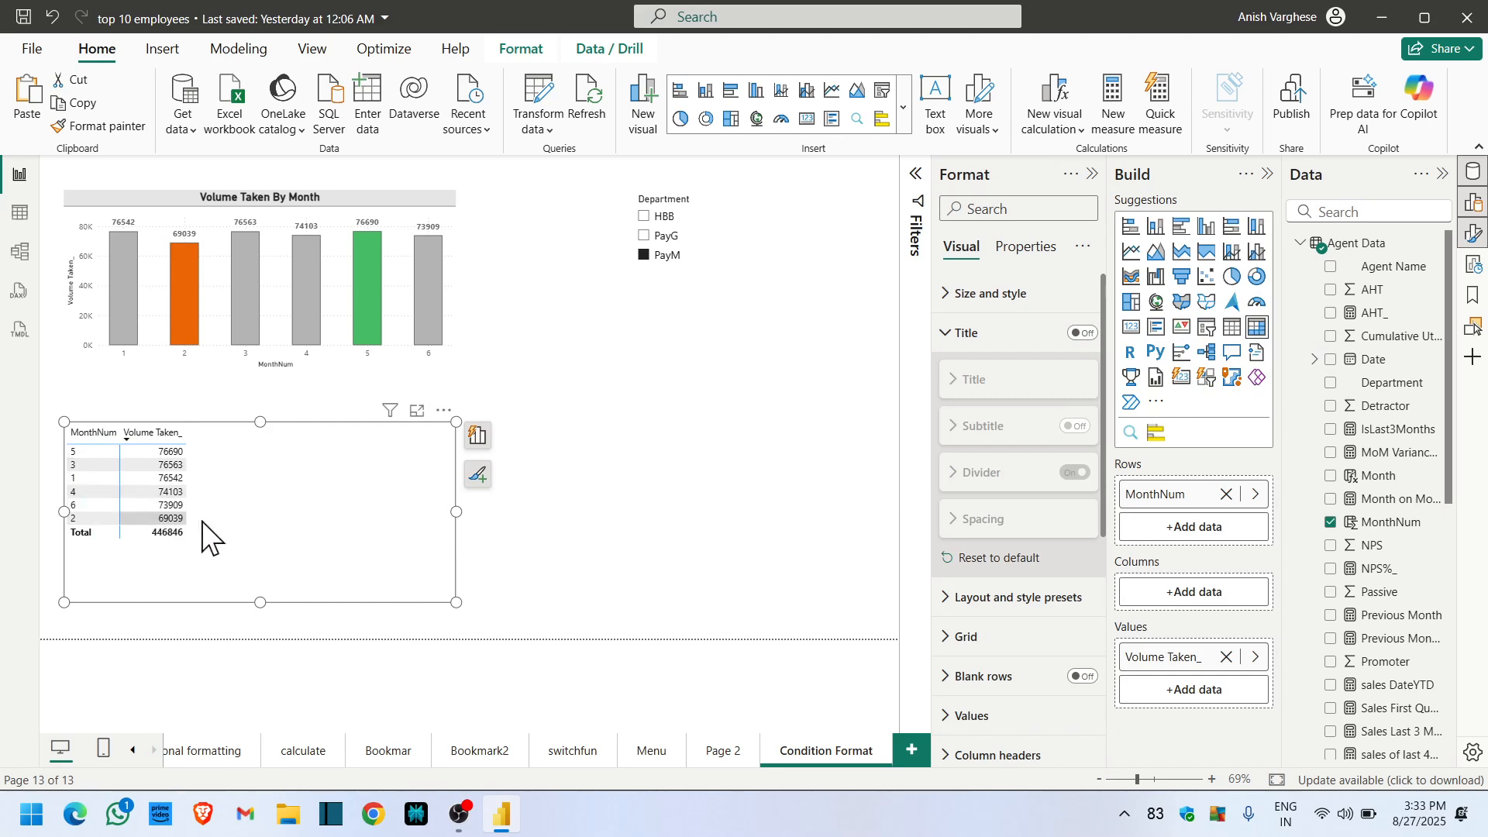
- Sort the matrix by MonthNum in ascending order and reposition it just below the column chart
{"action": "left_click_drag", "start_coordinate": [206, 538], "coordinate": [463, 512]}
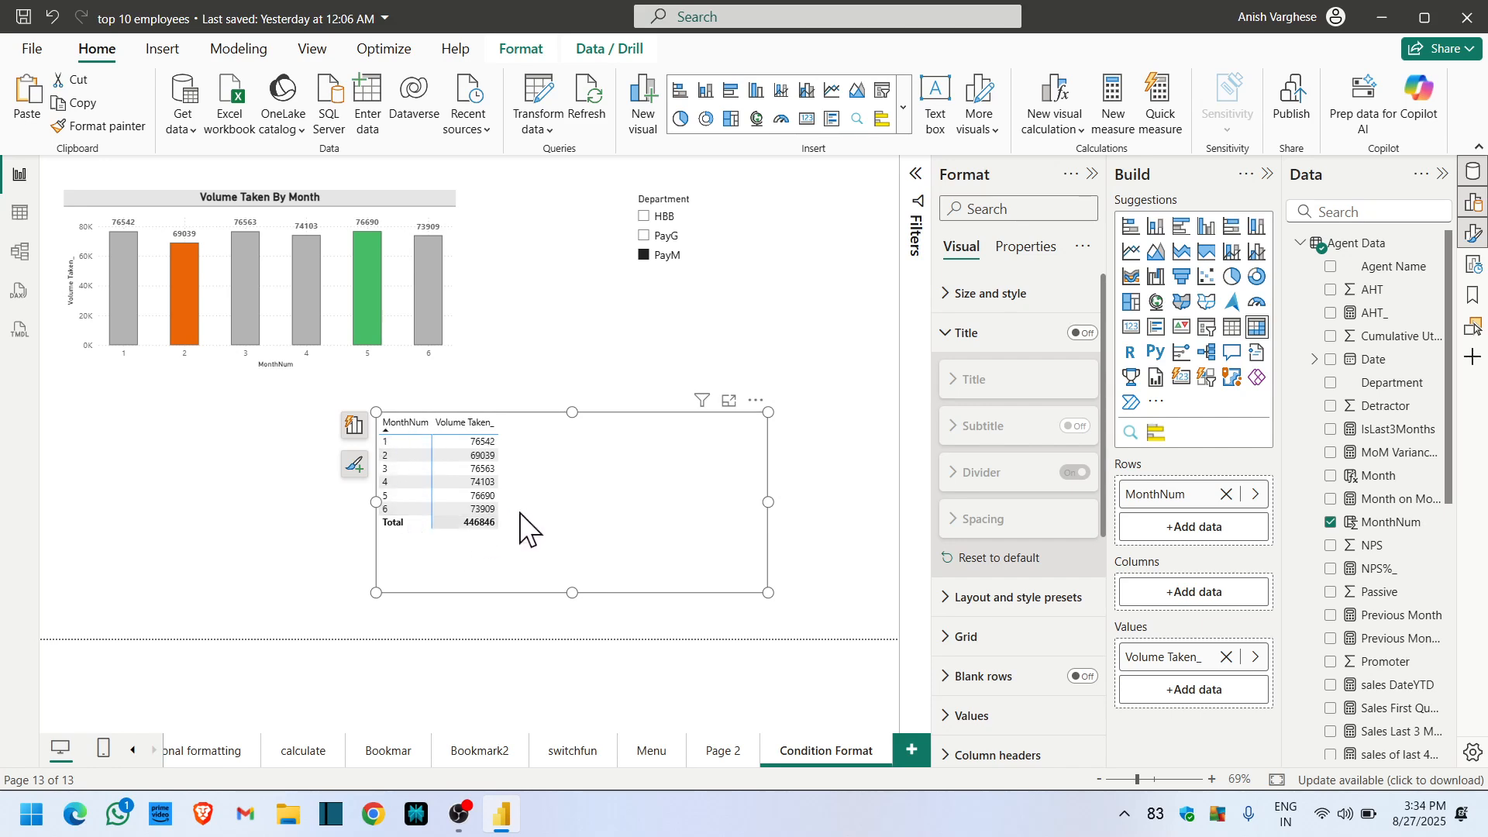
{"action": "key", "text": "ctrl+z"}
{"action": "left_click_drag", "start_coordinate": [419, 528], "coordinate": [375, 509]}
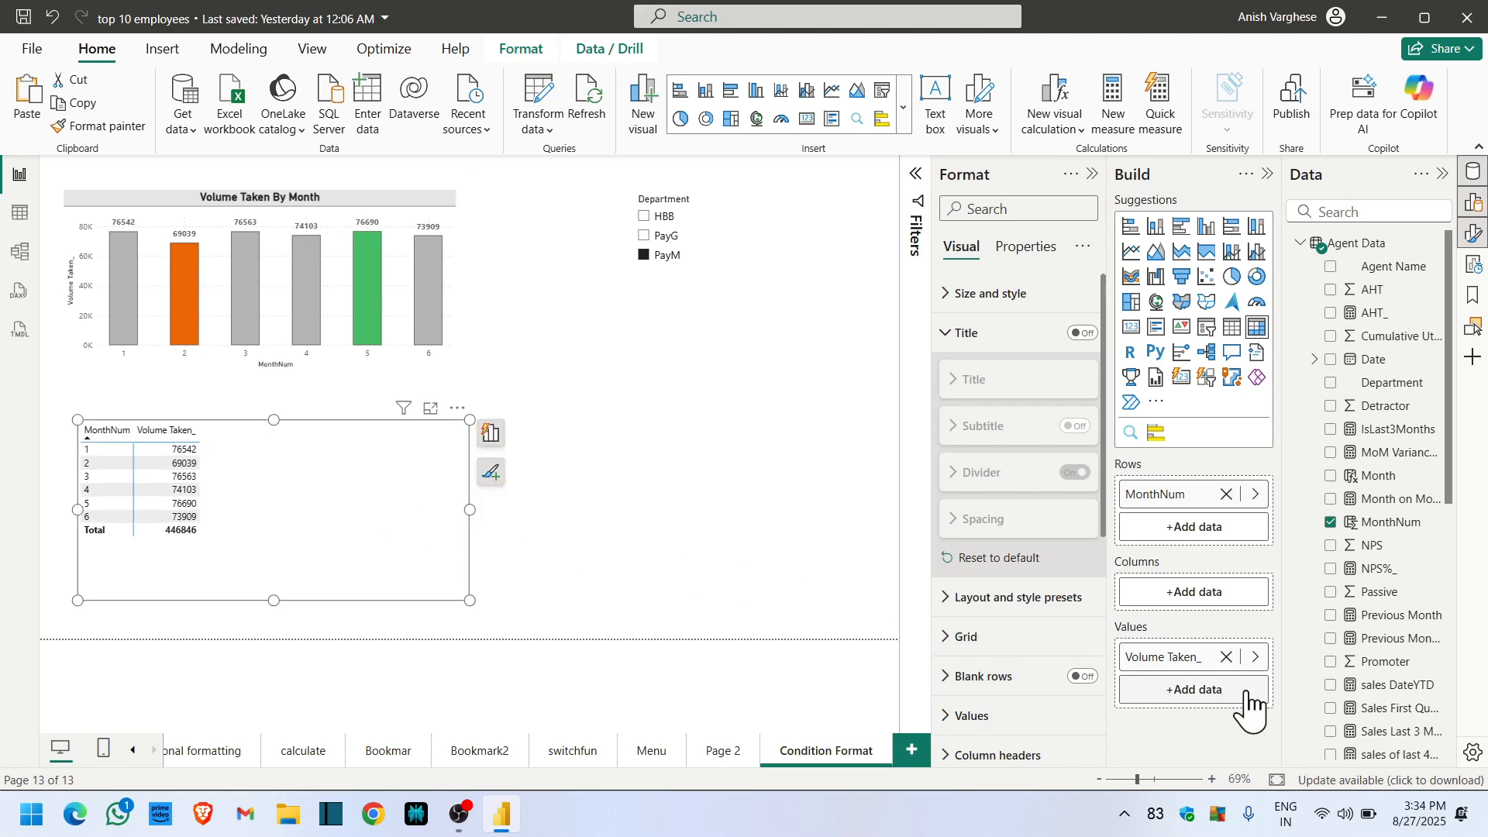
- Open icon conditional formatting for the matrix's Volume Taken_ values, keeping the Rules format style based on Volume Taken_
{"action": "right_click", "coordinate": [1190, 659]}
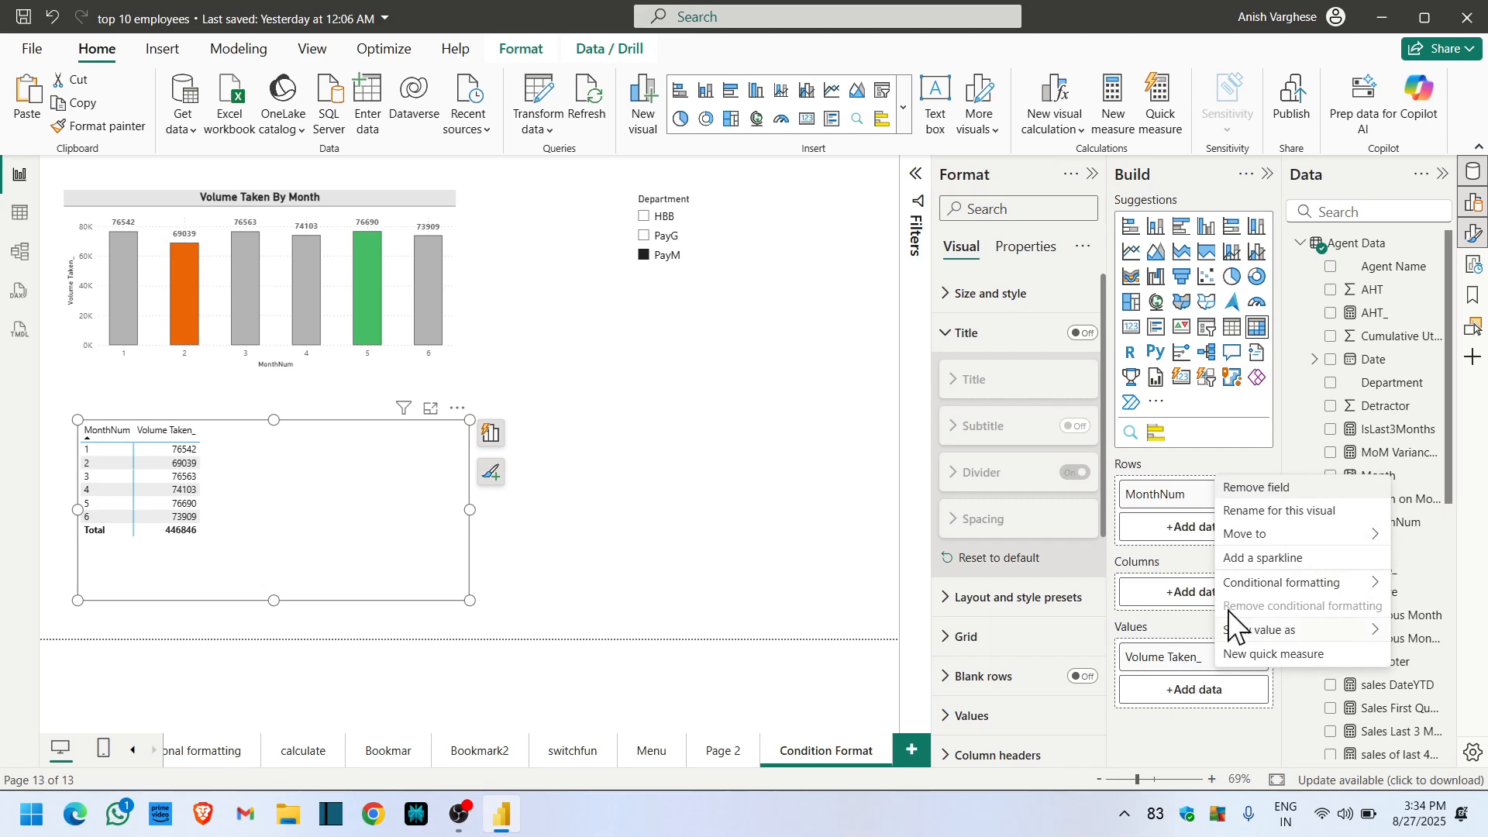
{"action": "mouse_move", "coordinate": [1267, 584]}
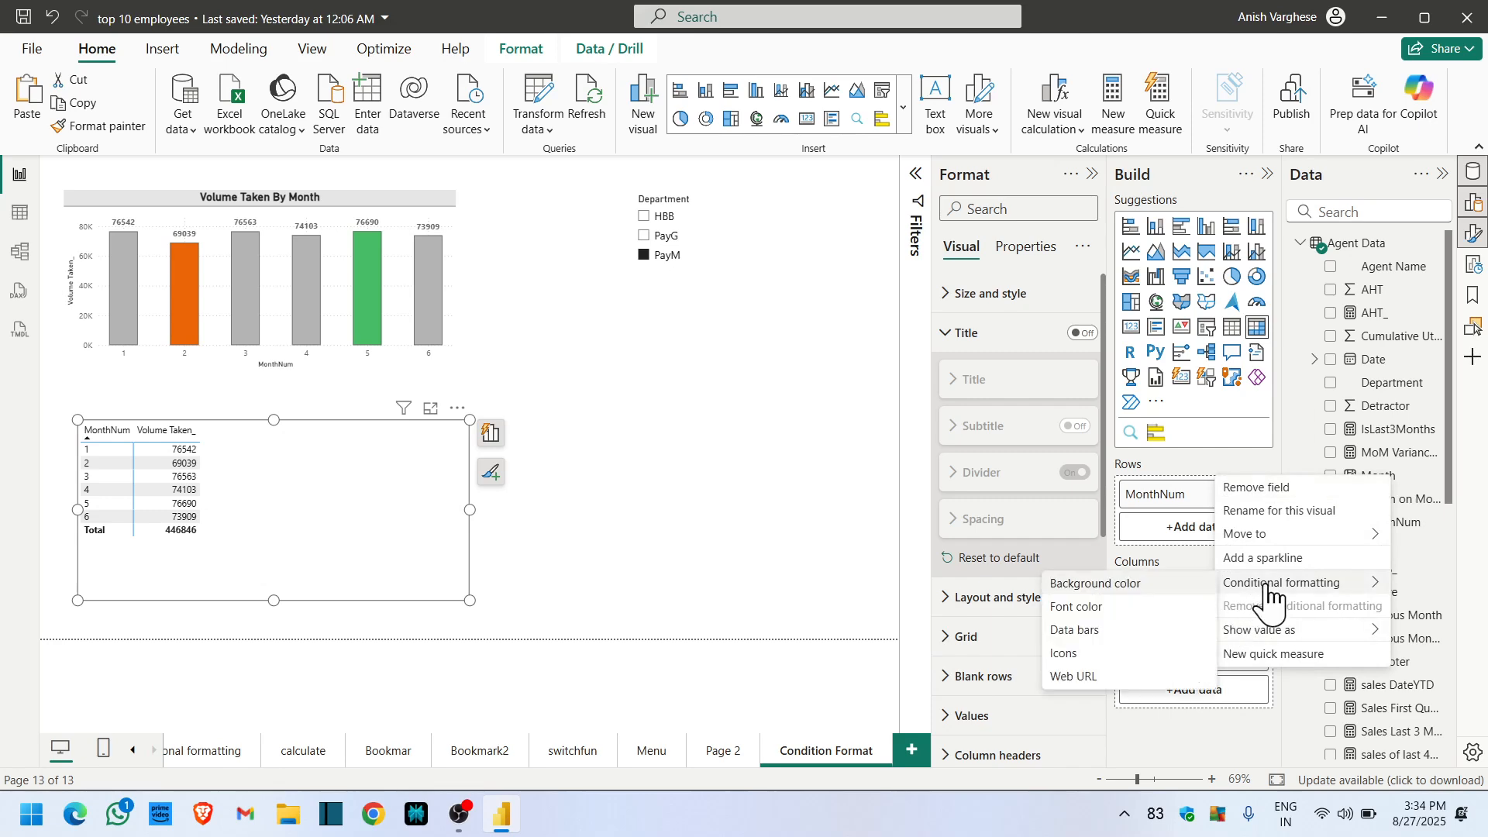
{"action": "left_click", "coordinate": [1121, 665]}
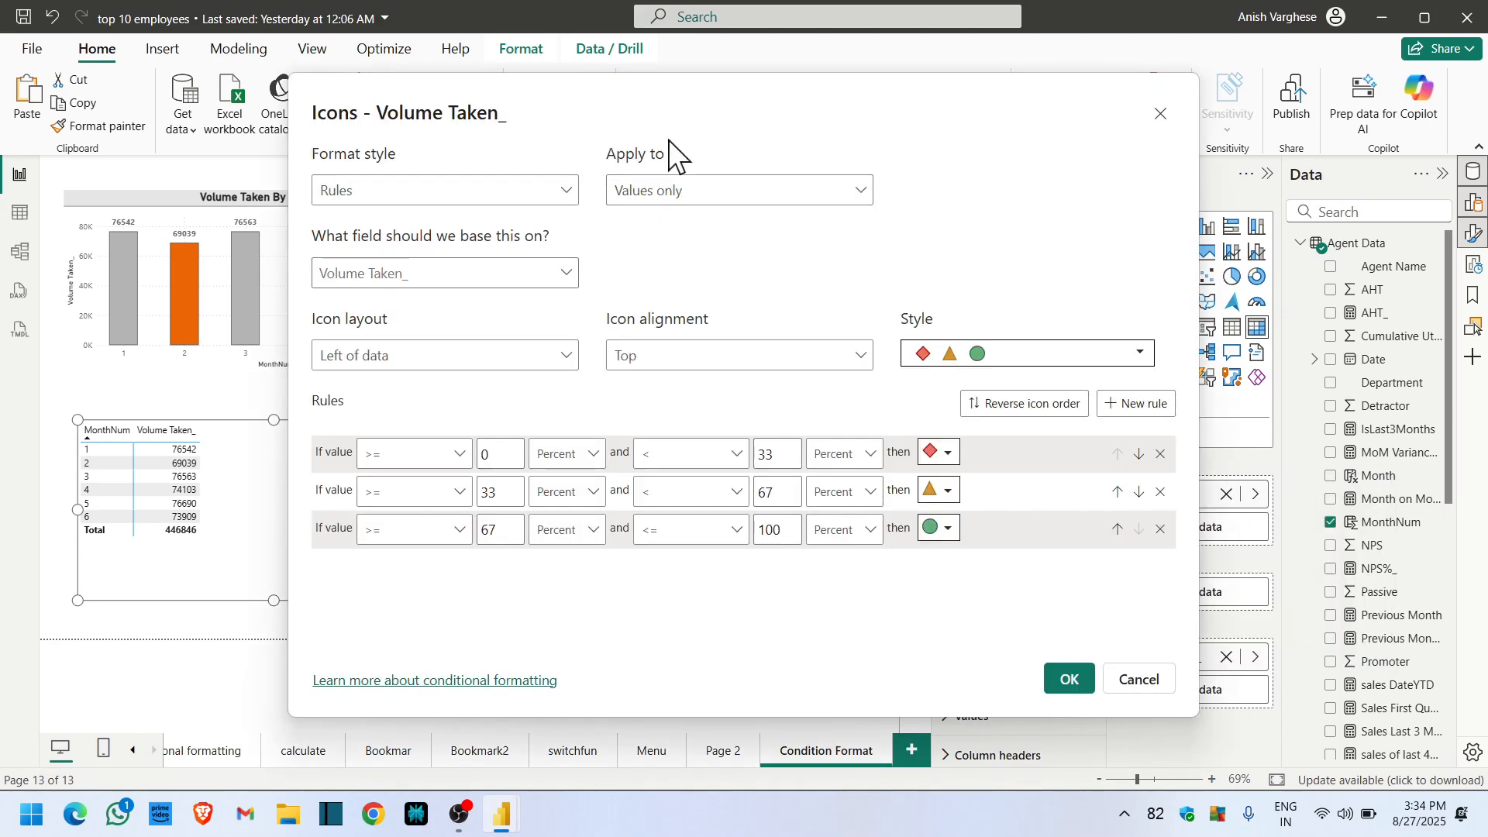
{"action": "left_click_drag", "start_coordinate": [643, 116], "coordinate": [892, 119]}
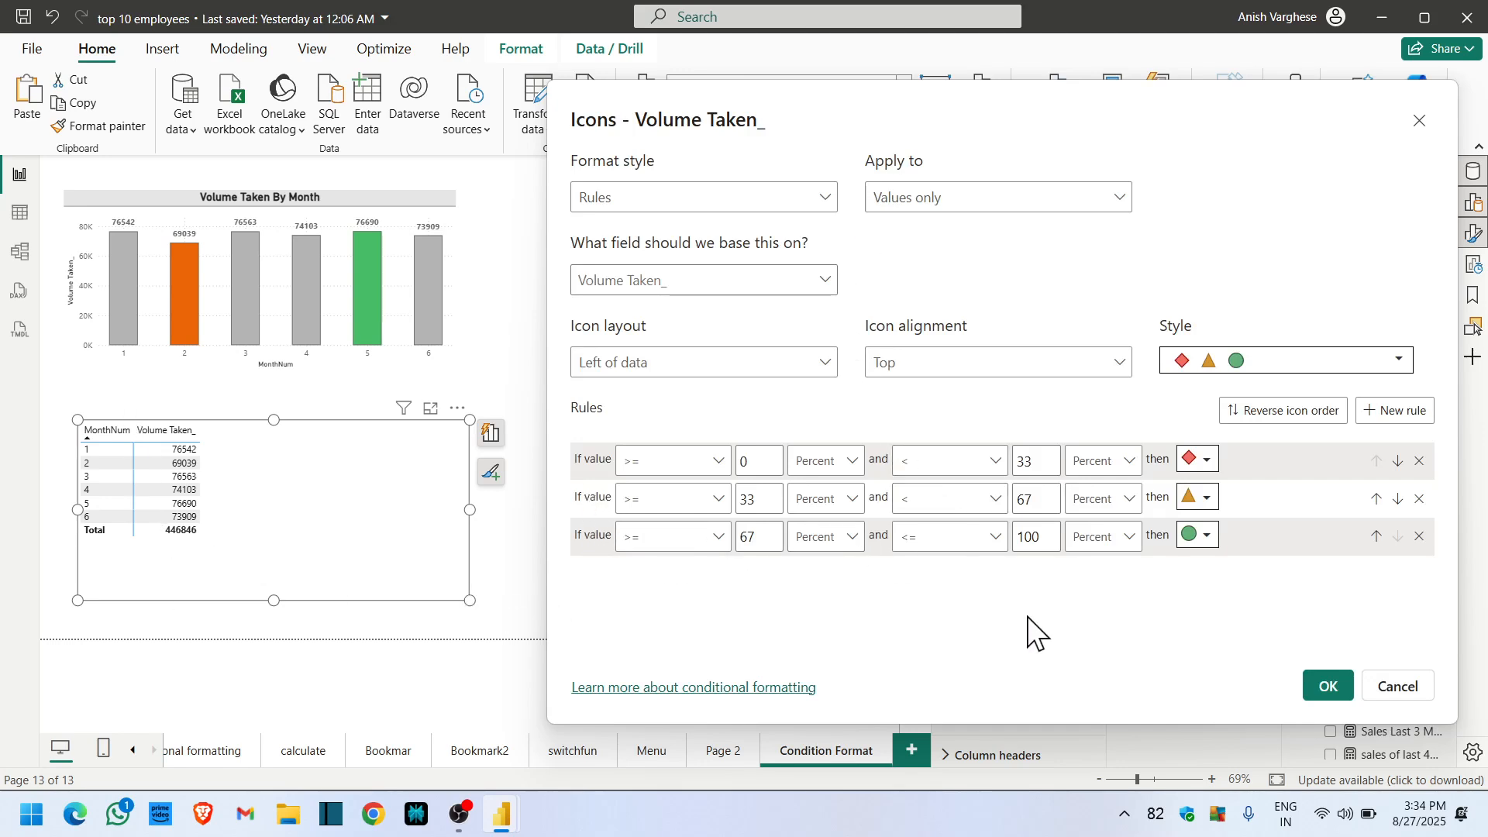
{"action": "left_click", "coordinate": [830, 197]}
{"action": "left_click", "coordinate": [829, 199]}
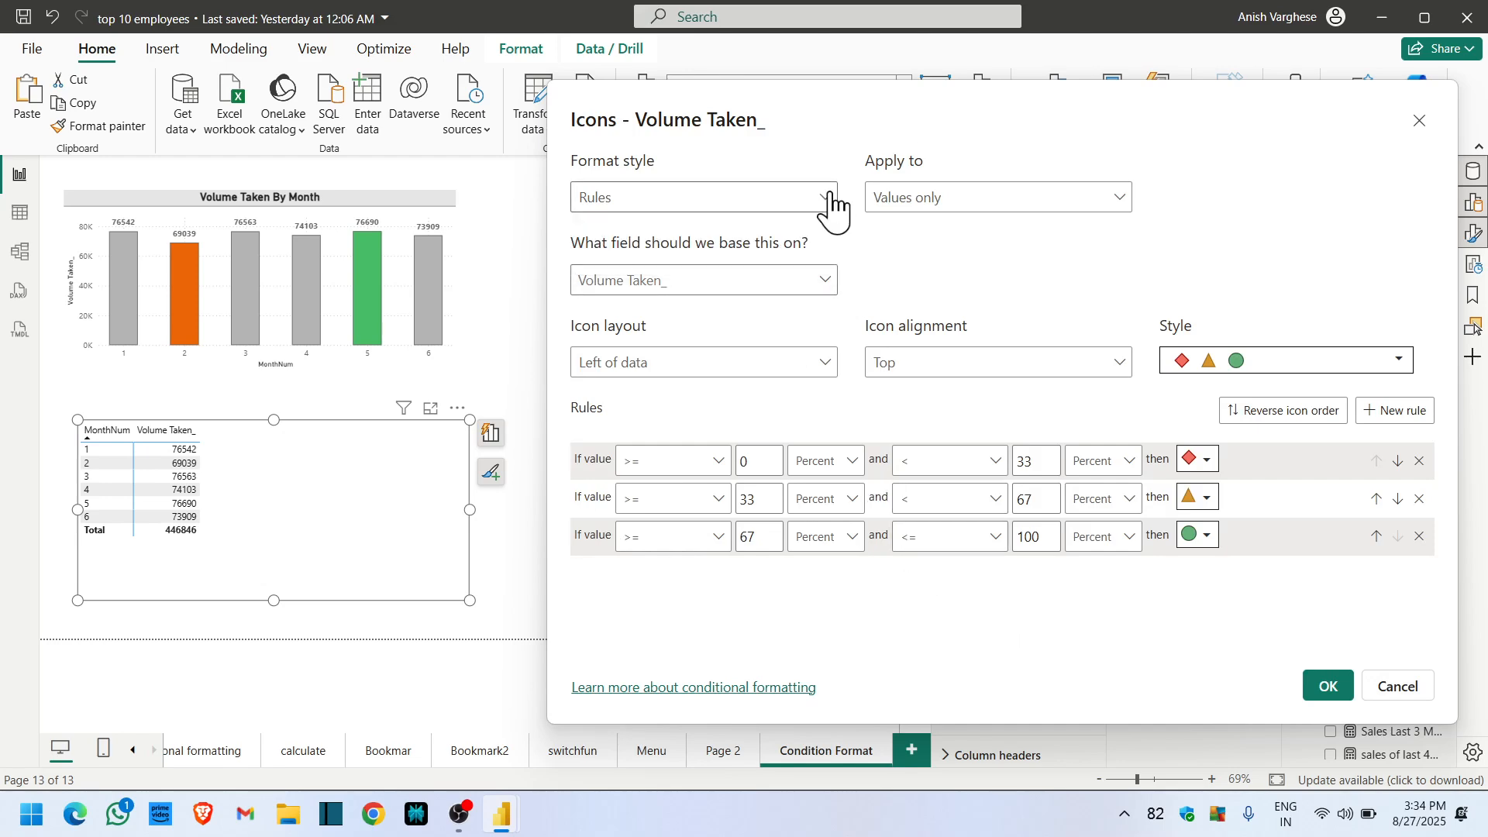
{"action": "left_click", "coordinate": [828, 281]}
{"action": "left_click", "coordinate": [787, 280]}
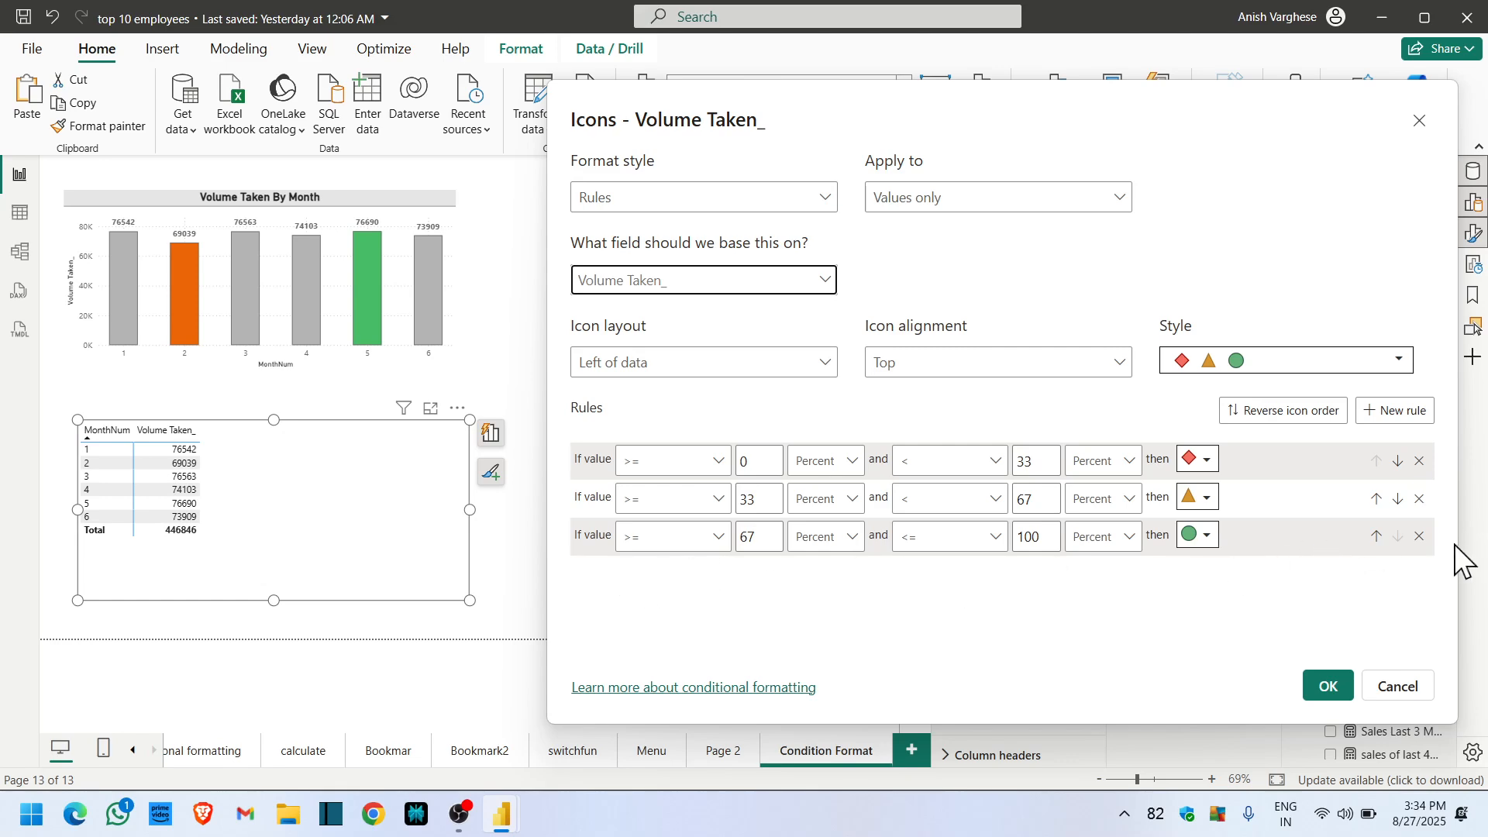
- Remove the third icon rule and make the first rule show a red circle for values equal to 0 percent
{"action": "left_click", "coordinate": [1420, 537]}
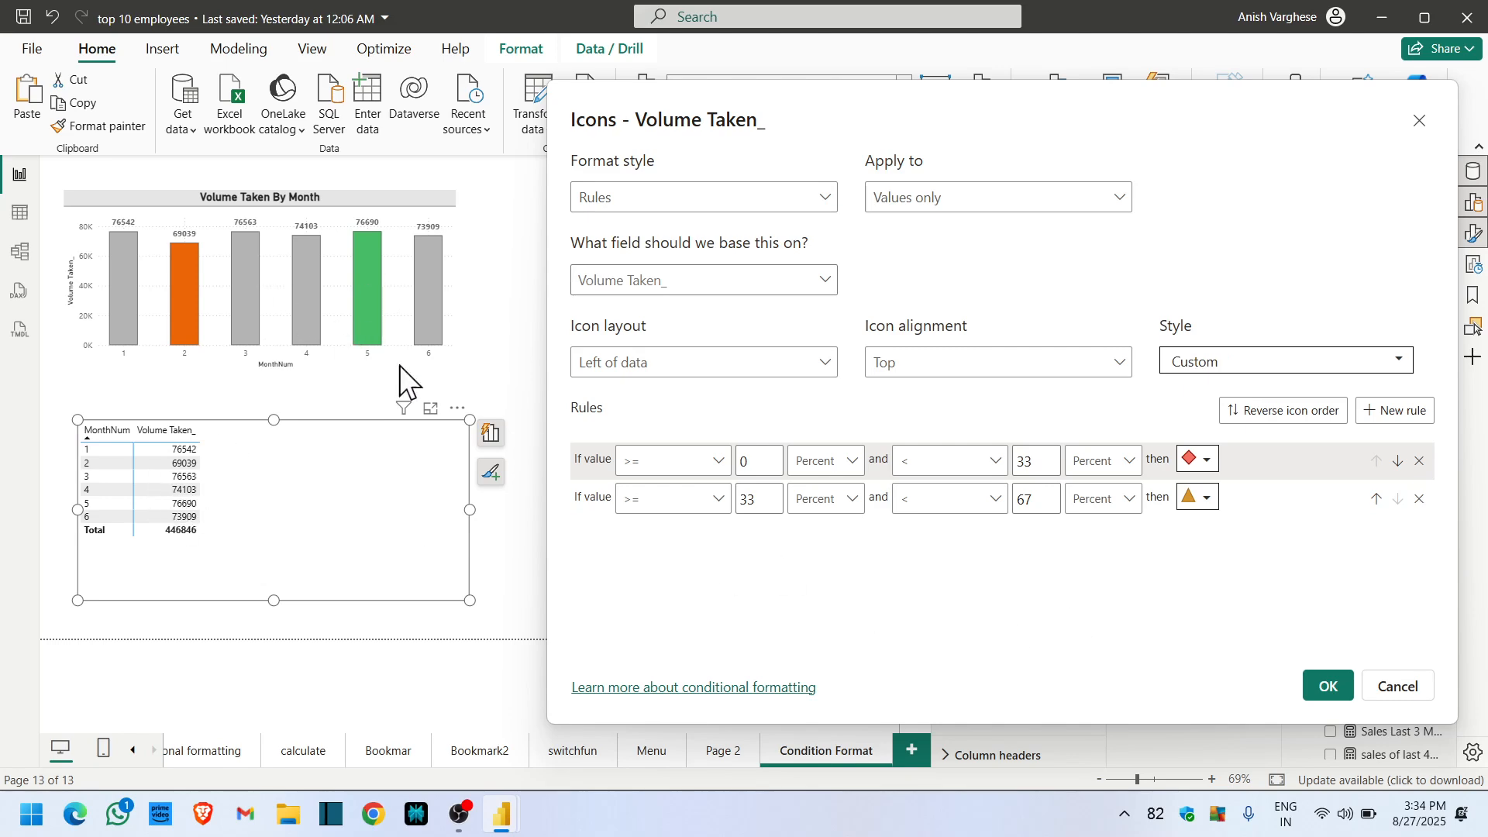
{"action": "left_click", "coordinate": [679, 472]}
{"action": "left_click", "coordinate": [665, 546]}
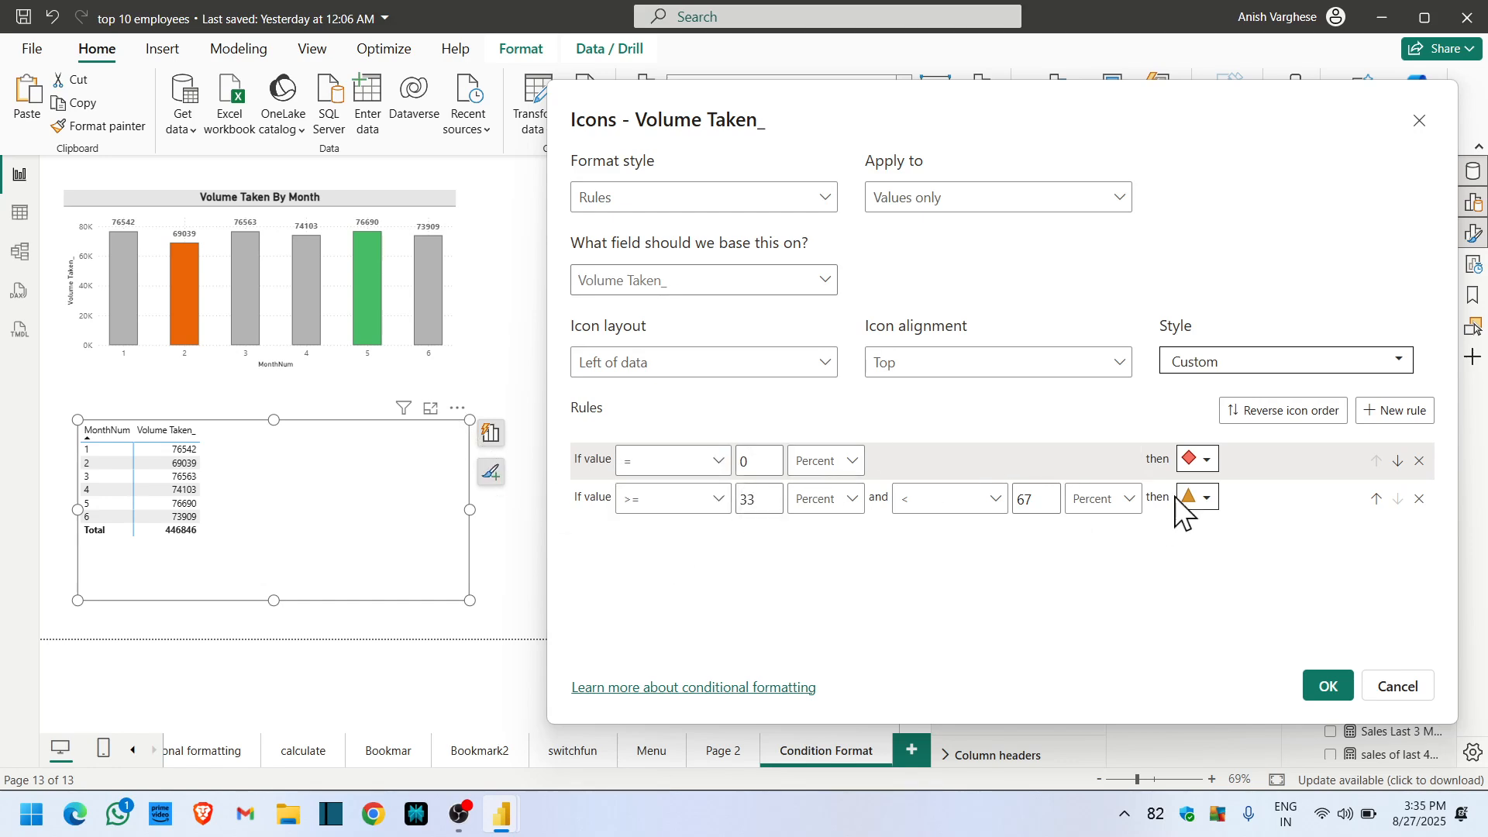
{"action": "left_click", "coordinate": [1198, 463]}
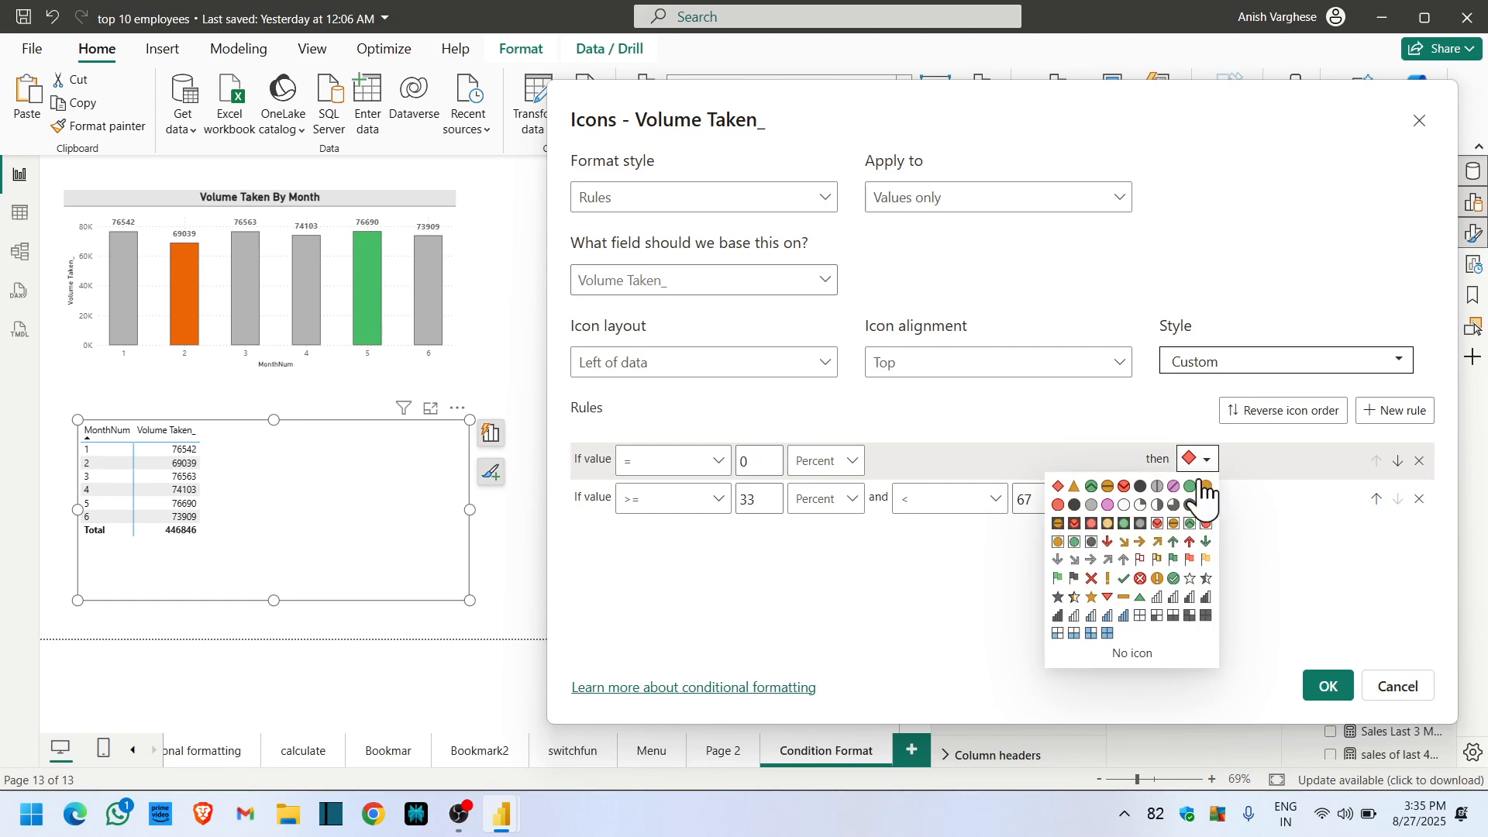
{"action": "left_click", "coordinate": [1059, 505]}
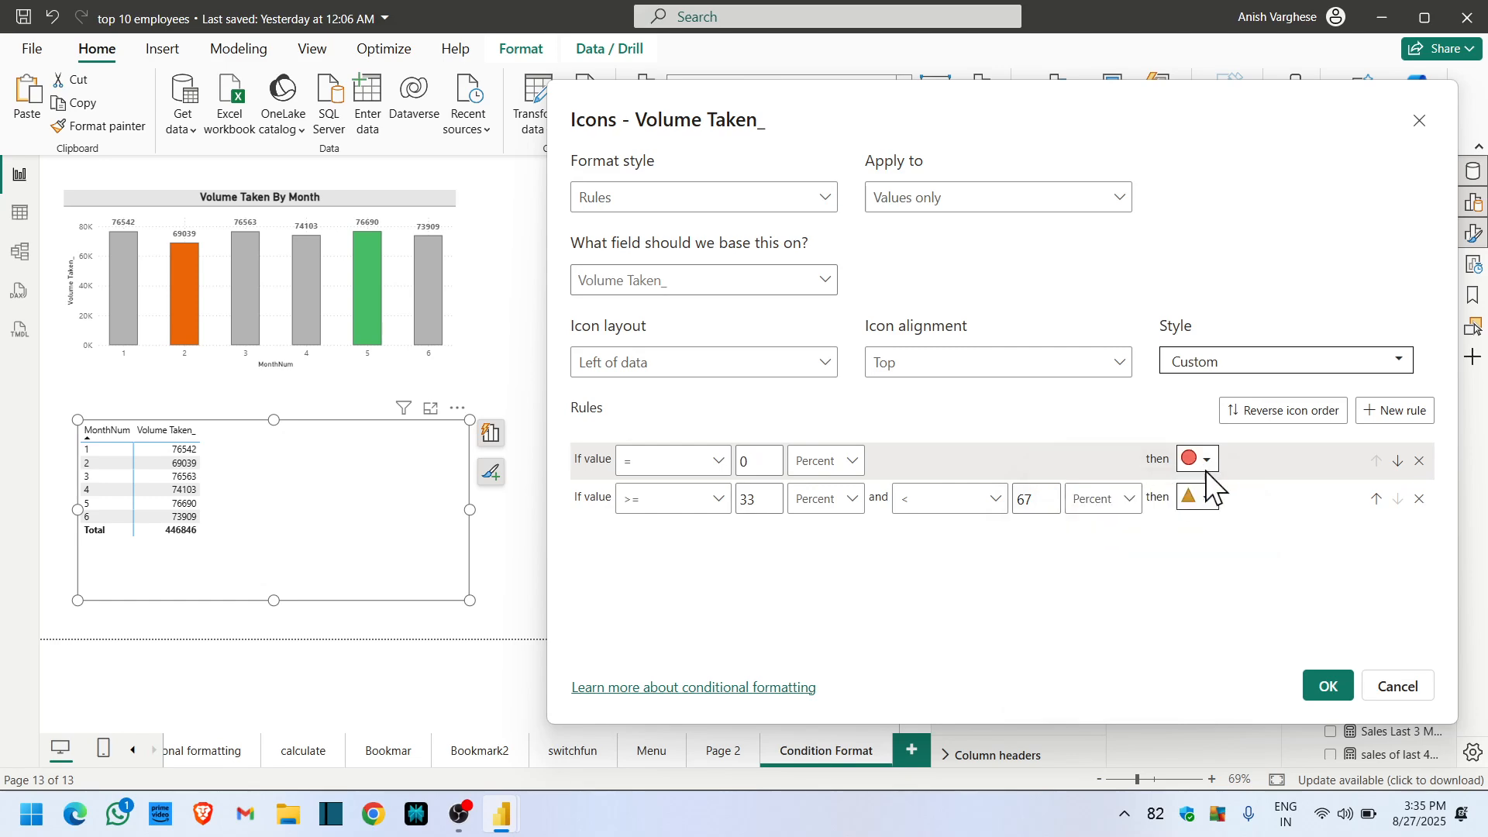
- Make the second icon rule show a green circle for values equal to 100 percent, and apply the icon rules
{"action": "left_click", "coordinate": [720, 500]}
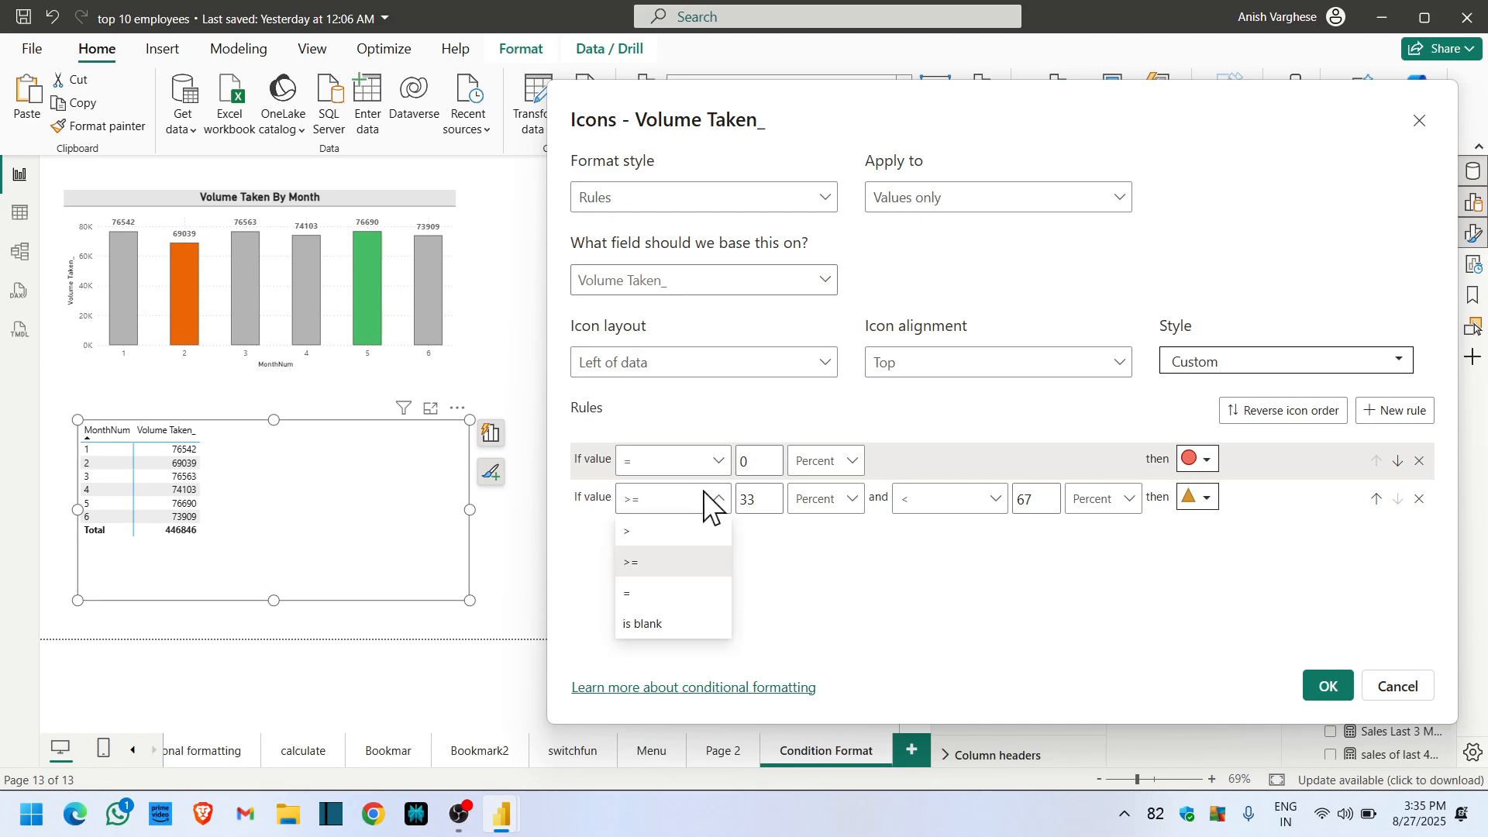
{"action": "left_click", "coordinate": [662, 595]}
{"action": "double_click", "coordinate": [781, 498]}
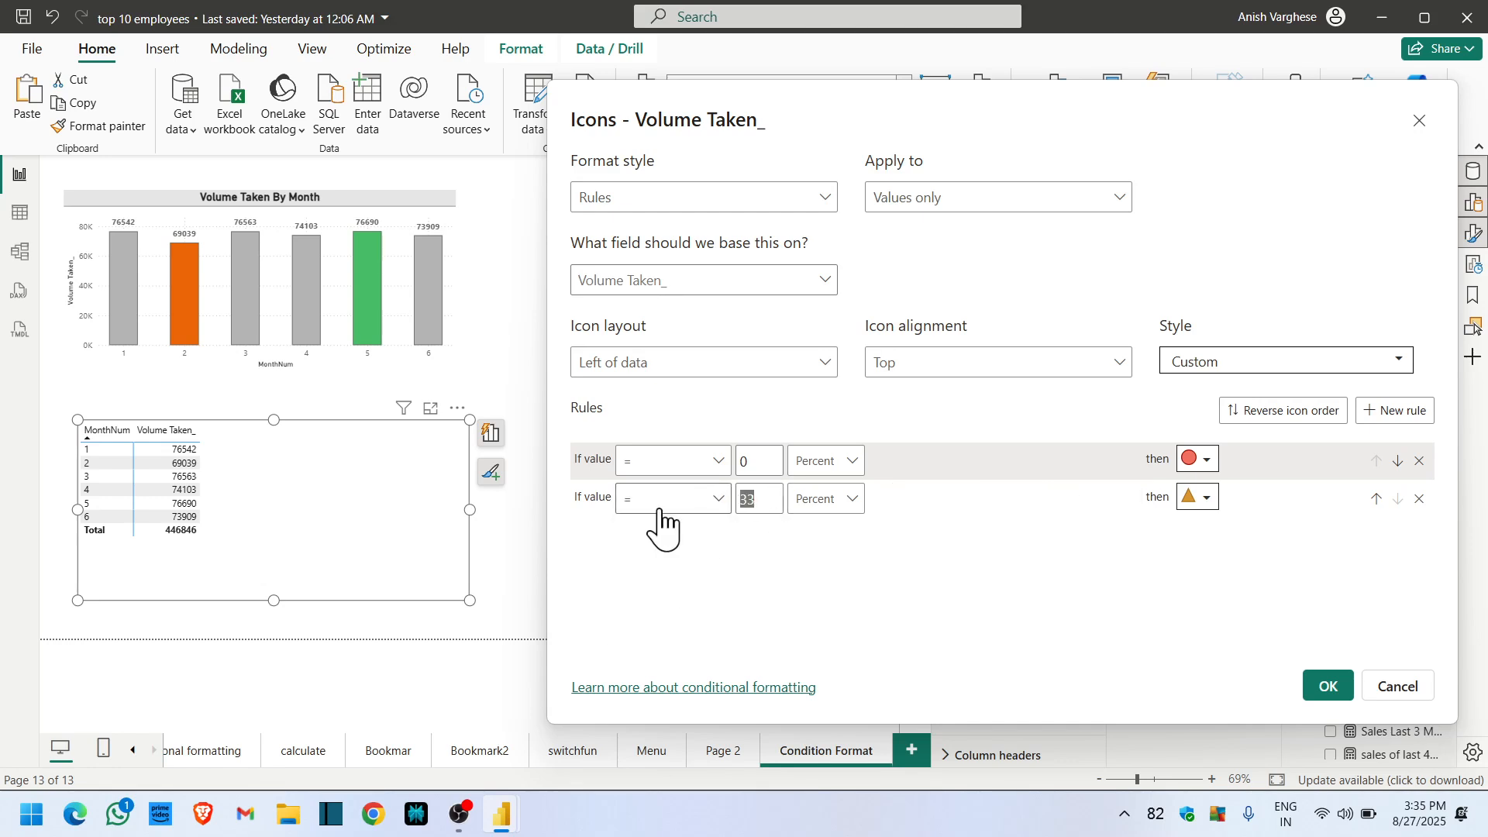
{"action": "left_click", "coordinate": [1204, 497]}
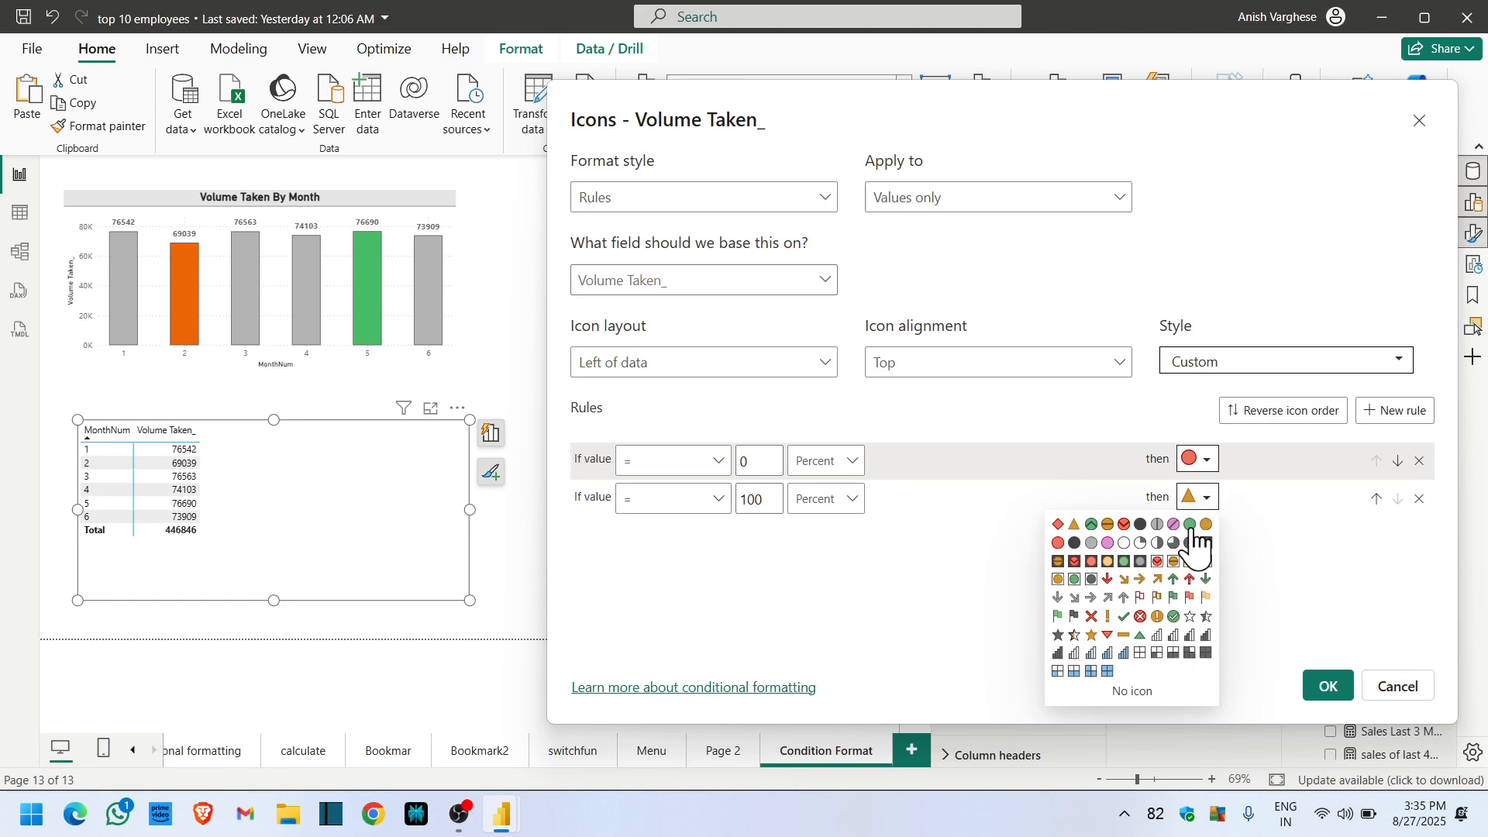
{"action": "left_click", "coordinate": [1190, 524]}
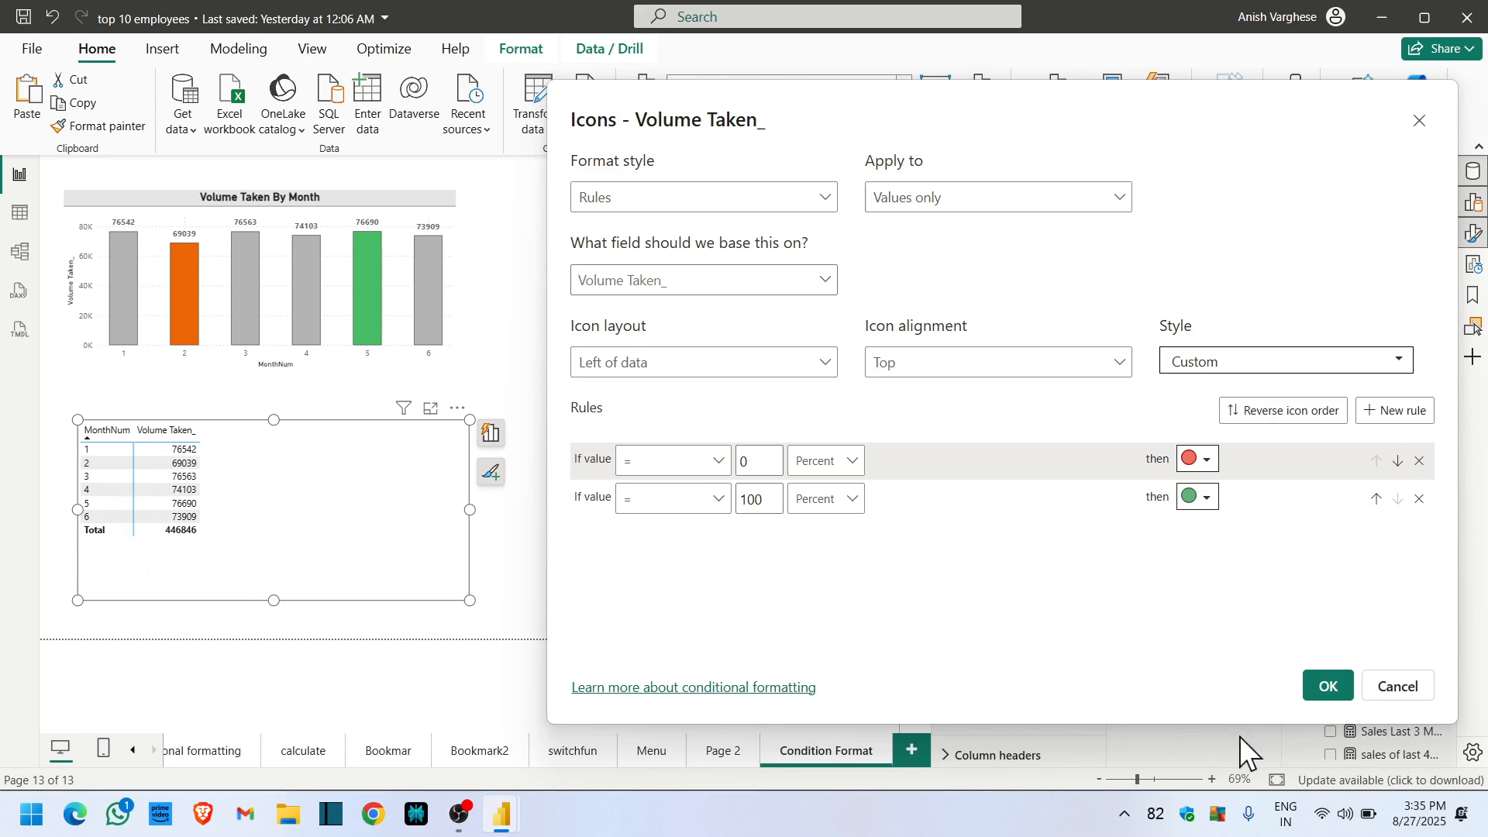
{"action": "left_click", "coordinate": [1328, 687]}
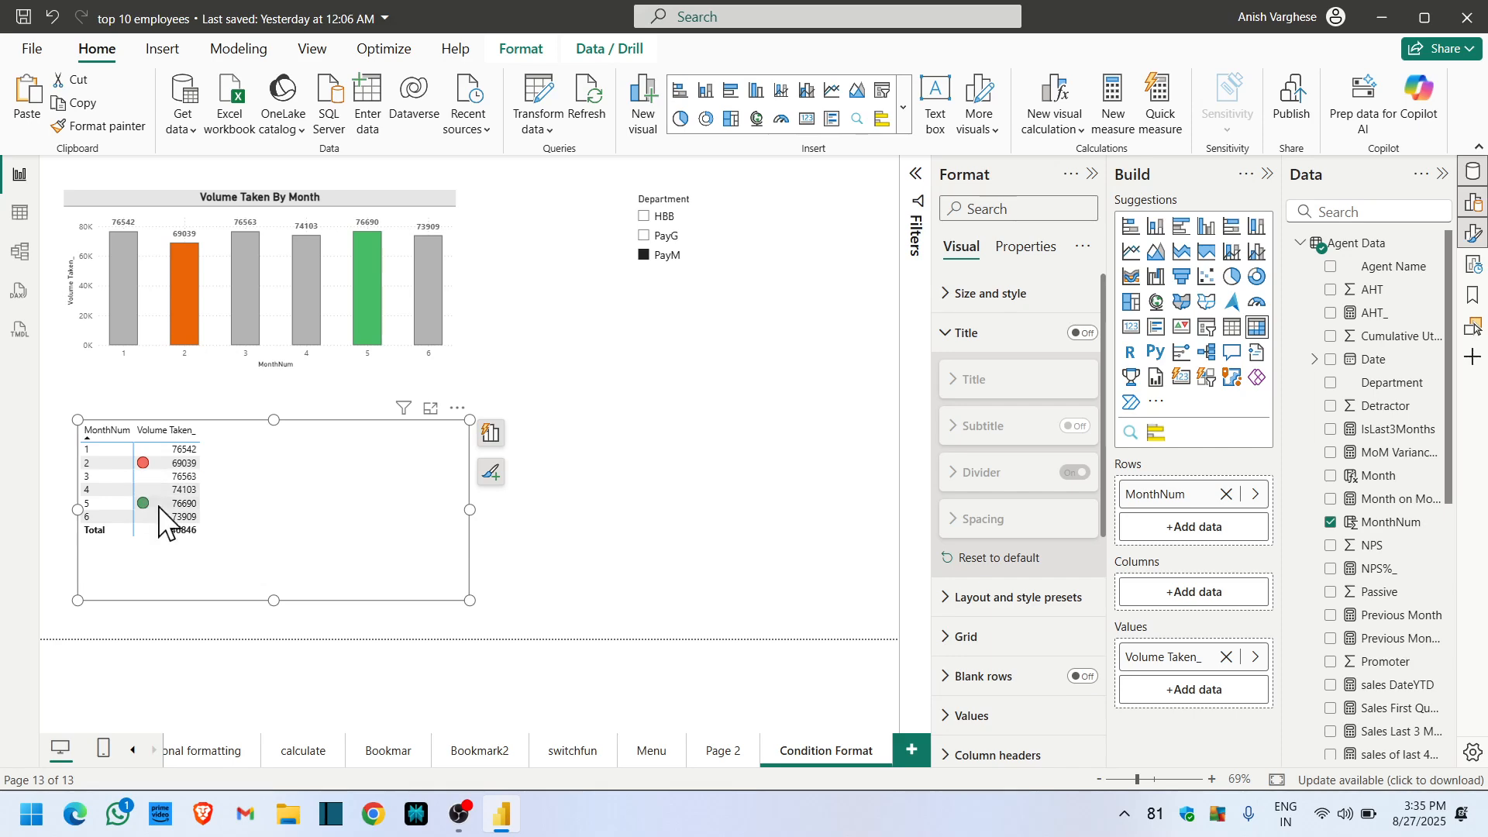
- Filter the page to the HBB department and compare the matrix icons with the chart's highest and lowest columns
{"action": "scroll", "coordinate": [164, 508], "scroll_direction": "up", "scroll_amount": 1}
{"action": "scroll", "coordinate": [475, 588], "scroll_direction": "up", "scroll_amount": 1}
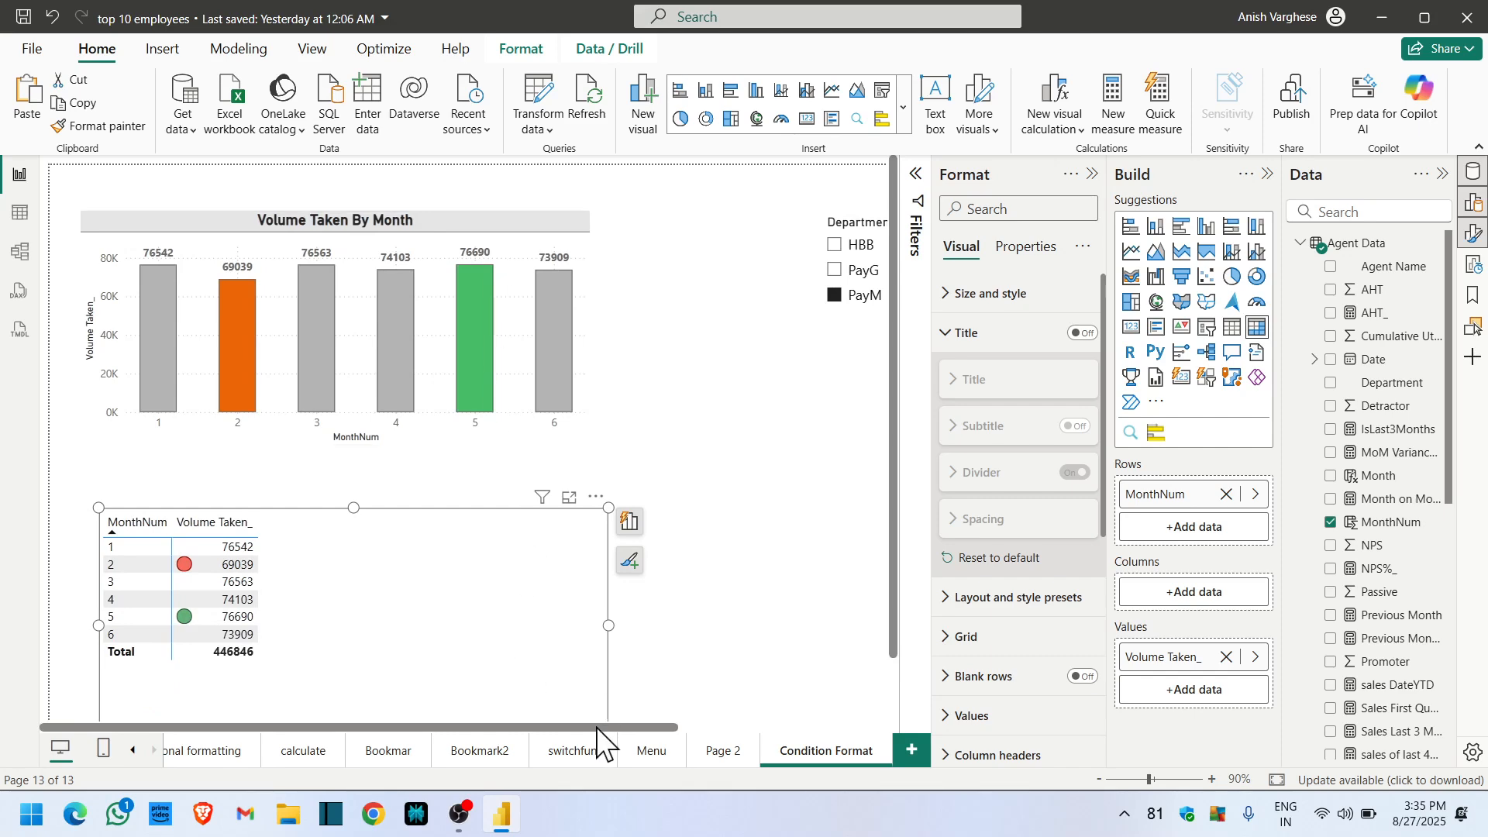
{"action": "left_click_drag", "start_coordinate": [597, 728], "coordinate": [634, 721]}
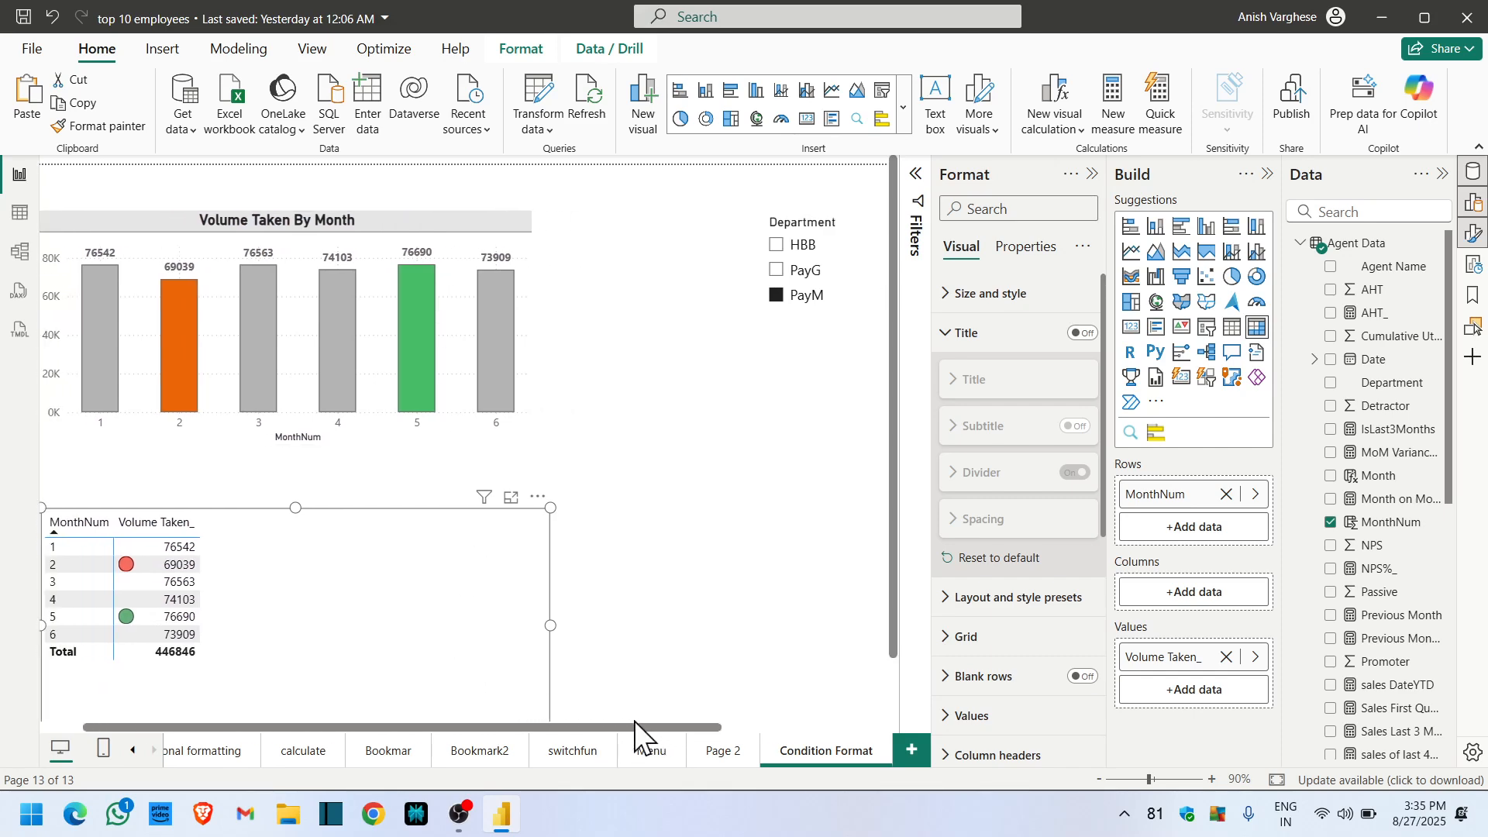
{"action": "left_click", "coordinate": [810, 246]}
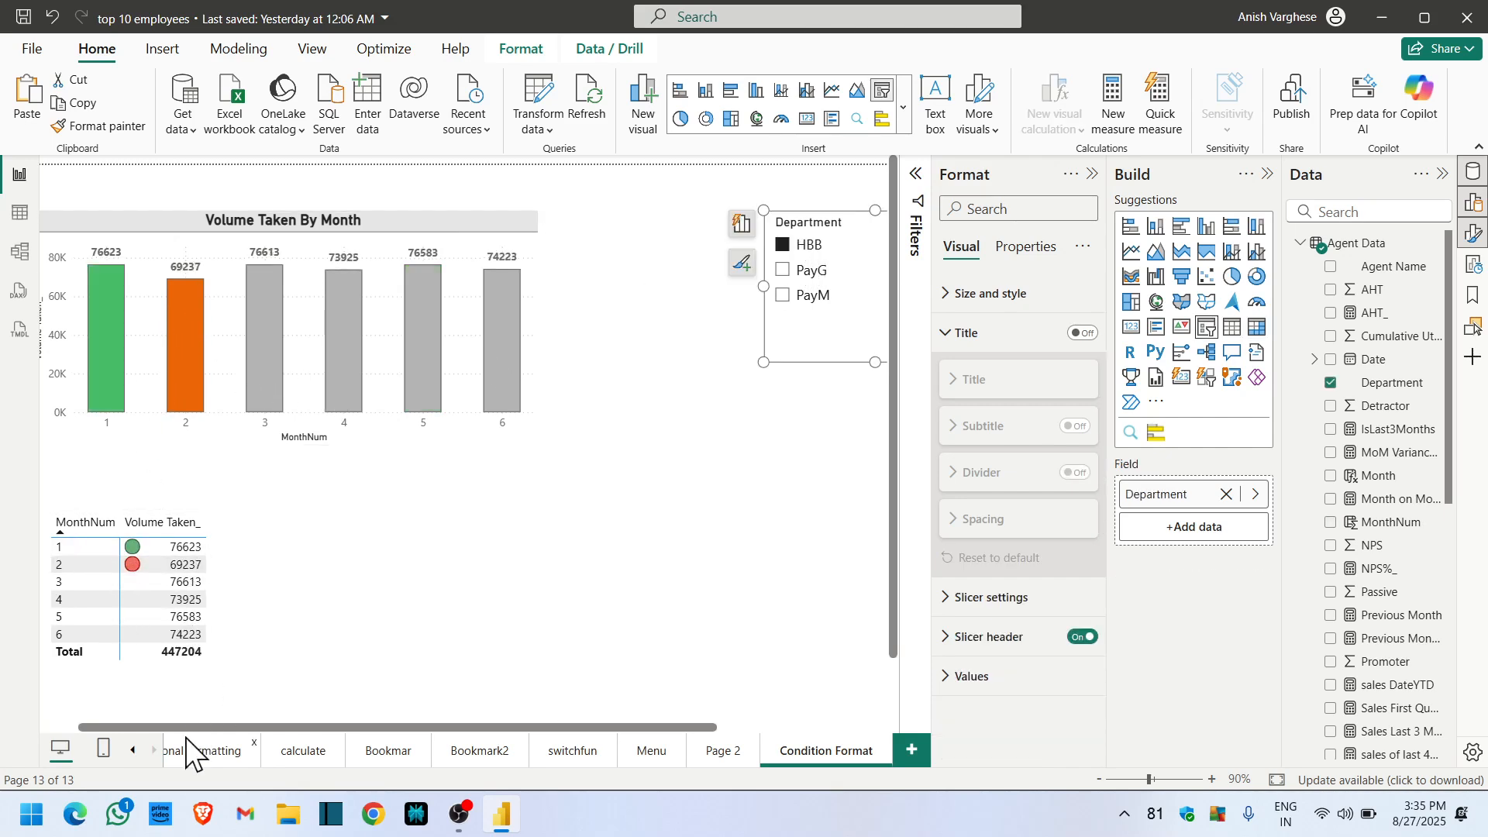
{"action": "left_click_drag", "start_coordinate": [185, 732], "coordinate": [172, 735]}
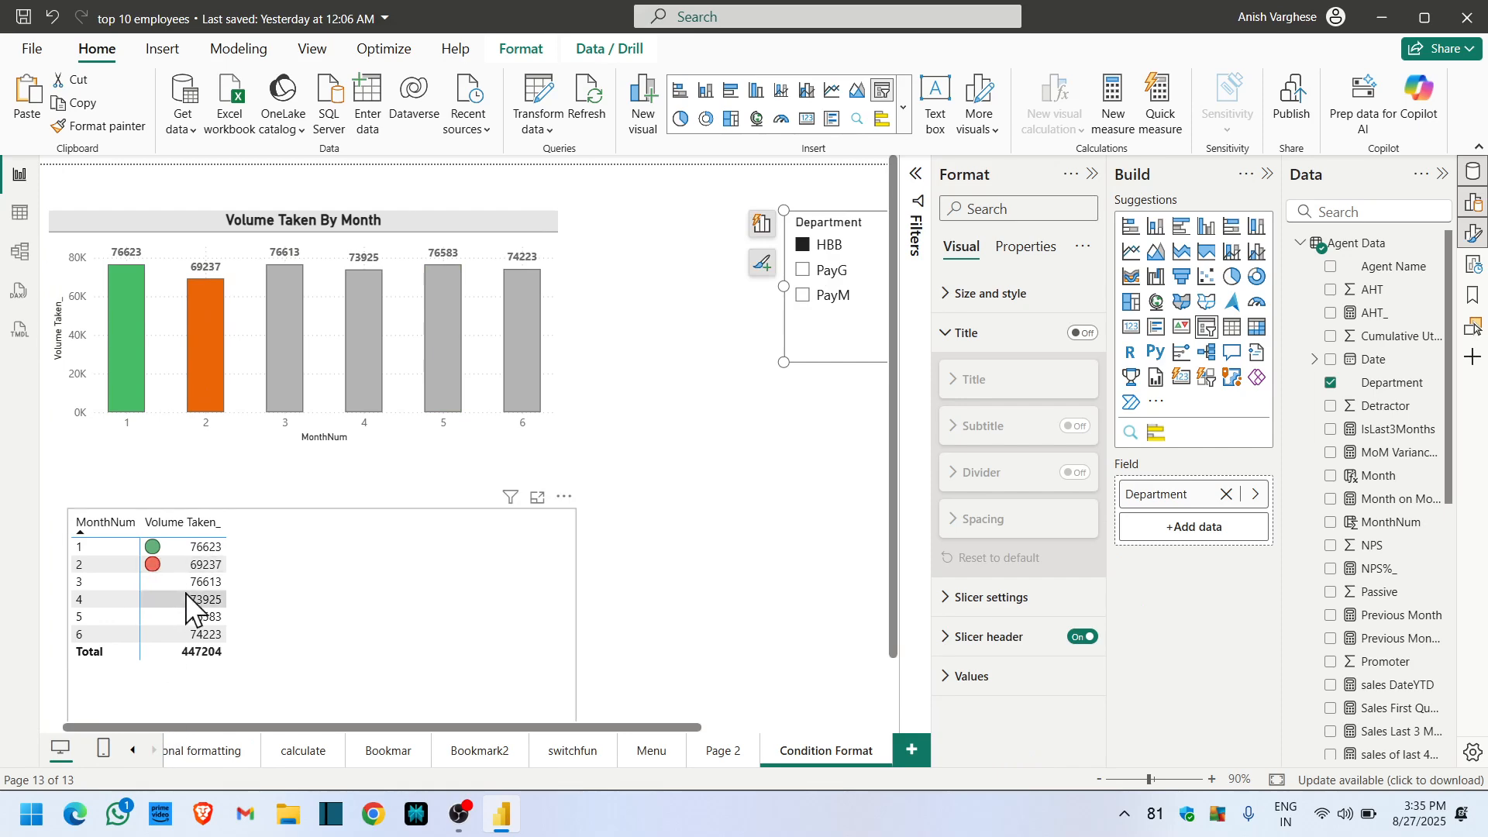
- Deselect the slicer and collapse the Format and Data panes to make more room for the report canvas
{"action": "scroll", "coordinate": [275, 608], "scroll_direction": "down", "scroll_amount": 2}
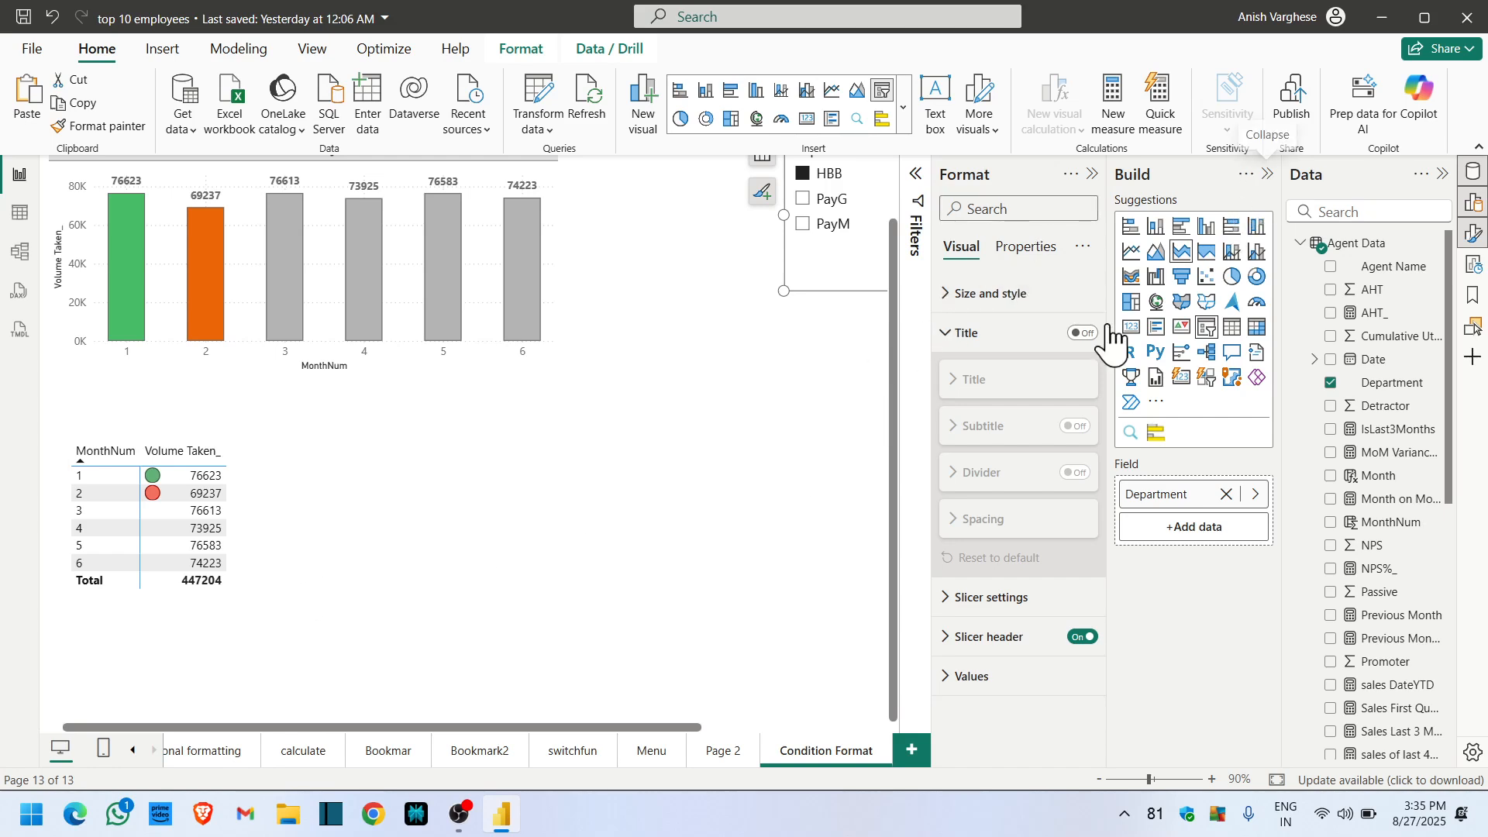
{"action": "left_click", "coordinate": [686, 558]}
{"action": "scroll", "coordinate": [686, 558], "scroll_direction": "down", "scroll_amount": 2}
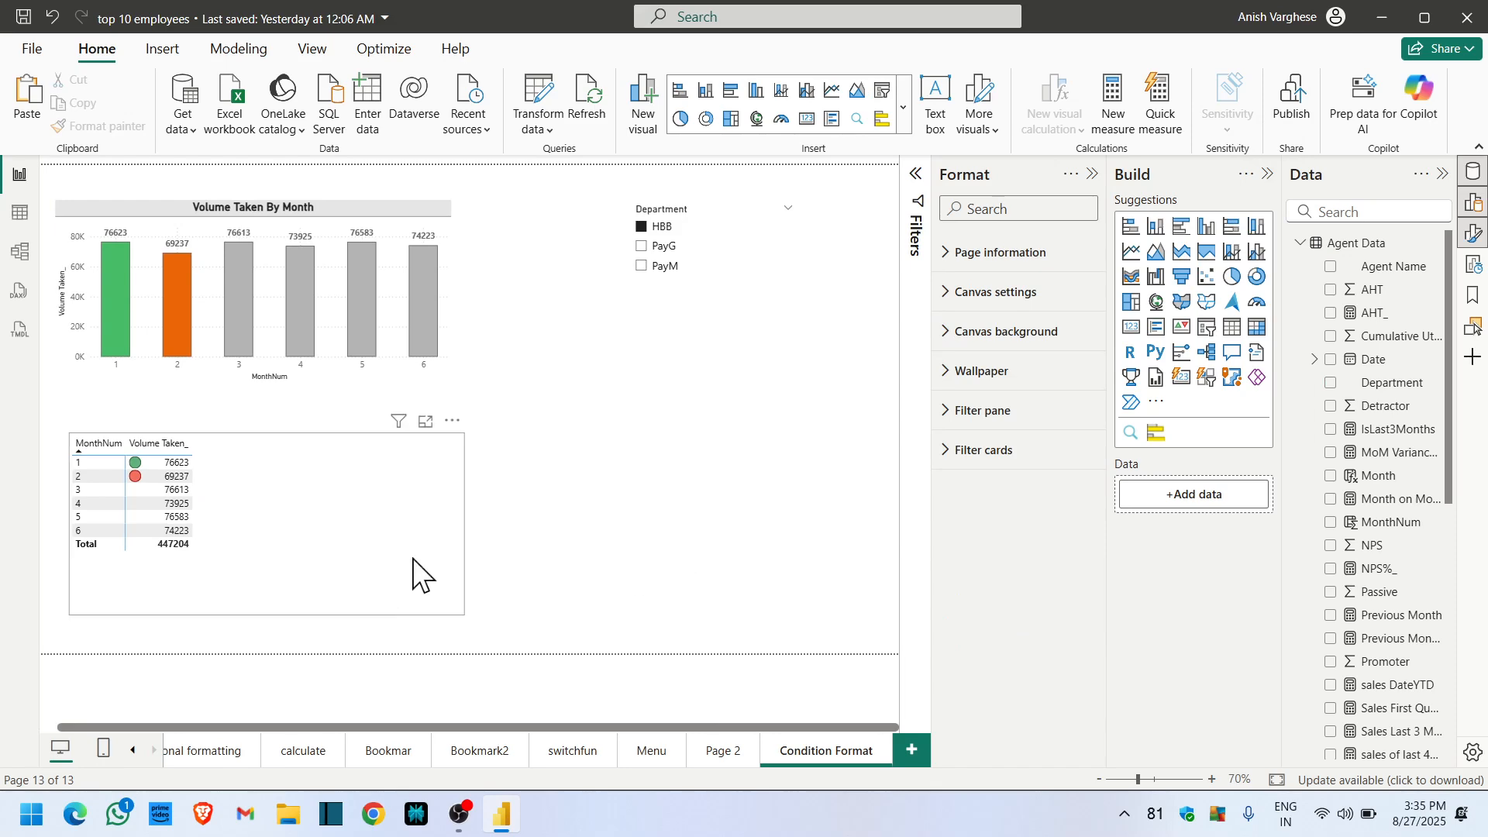
{"action": "scroll", "coordinate": [482, 565], "scroll_direction": "up", "scroll_amount": 1}
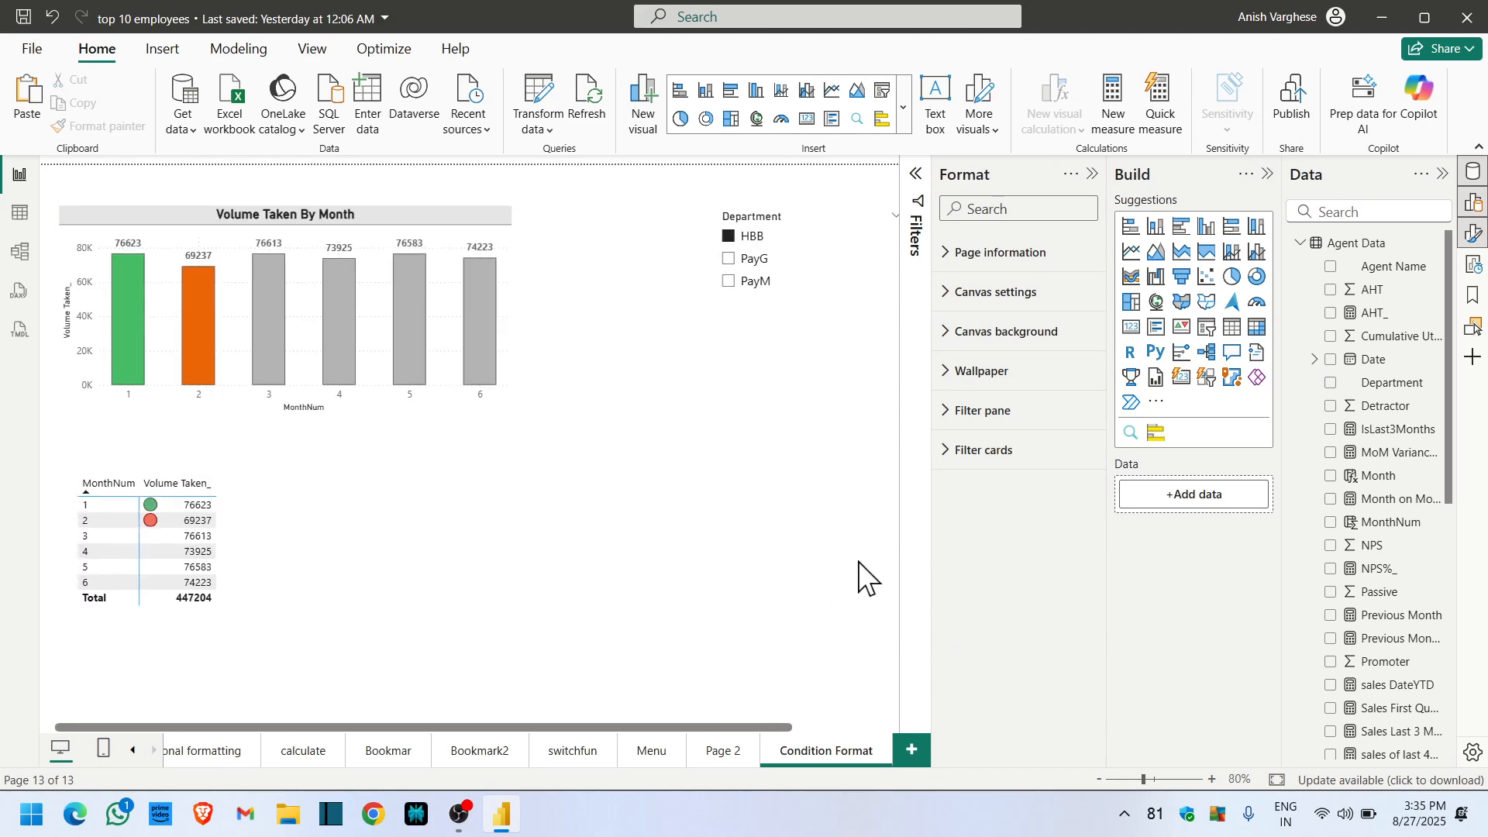
{"action": "left_click", "coordinate": [1092, 174]}
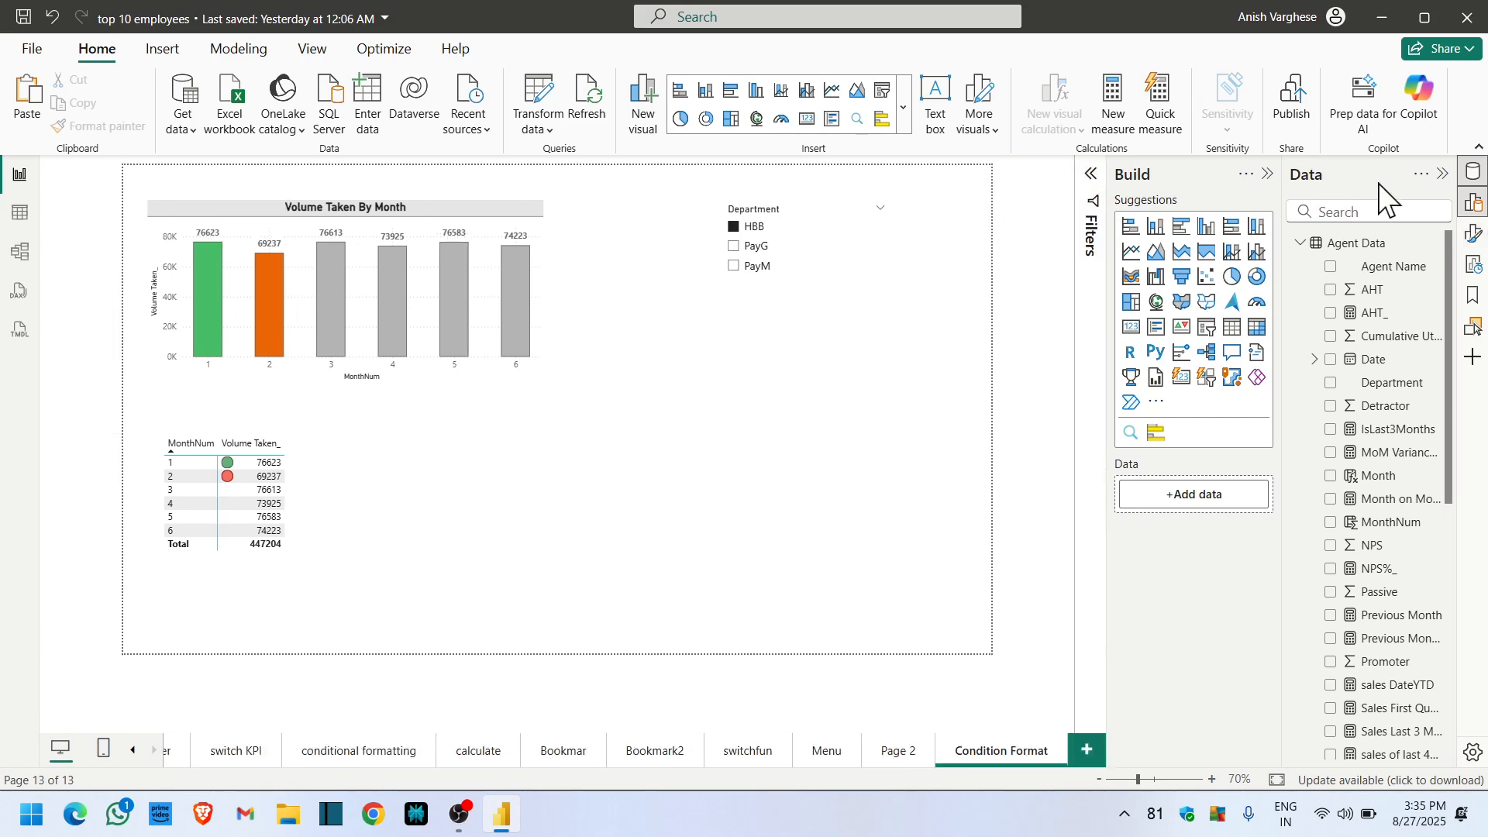
{"action": "left_click", "coordinate": [1442, 176]}
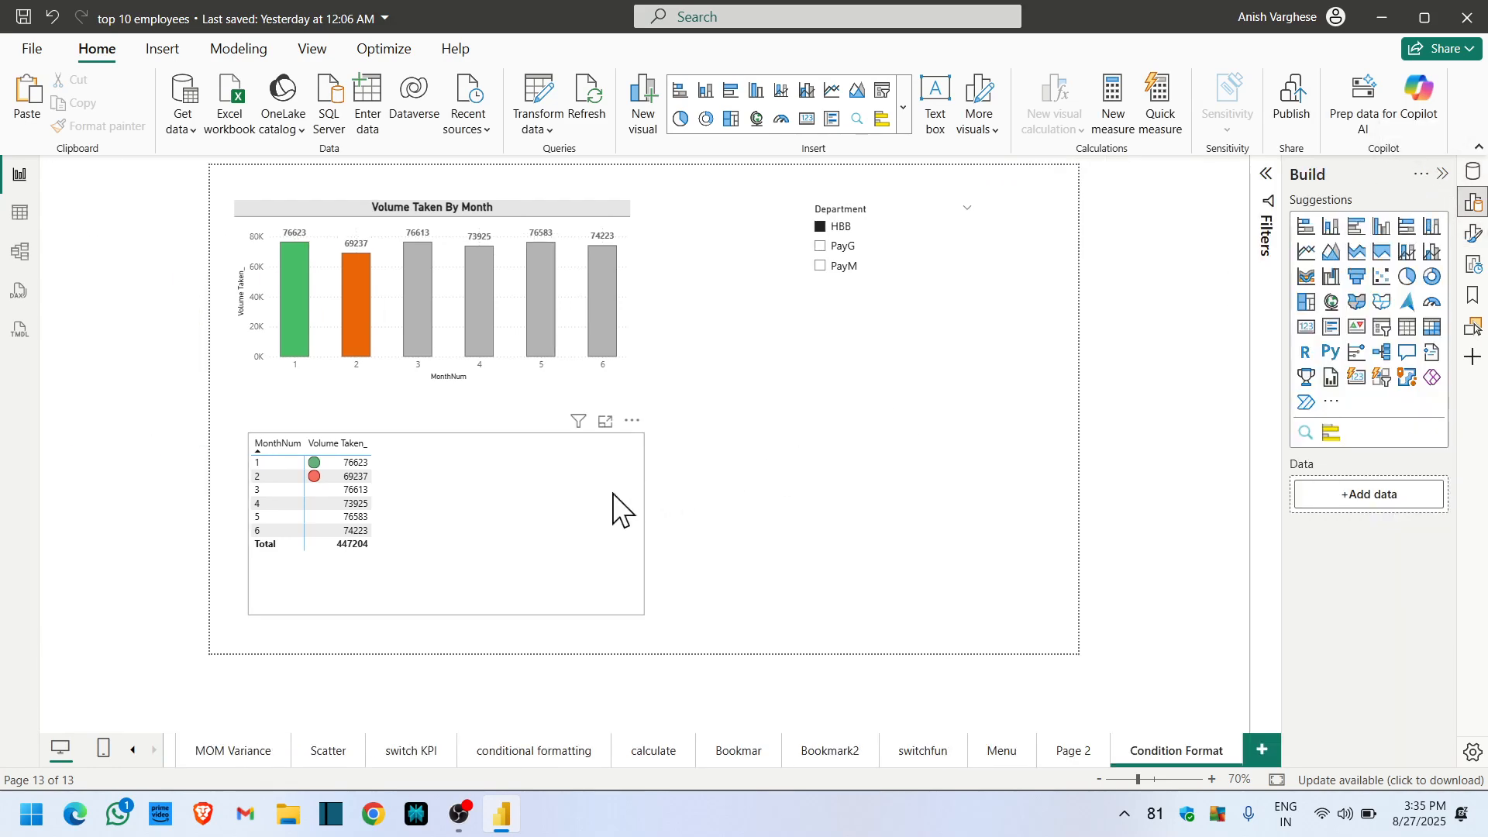
{"action": "scroll", "coordinate": [612, 494], "scroll_direction": "up", "scroll_amount": 1}
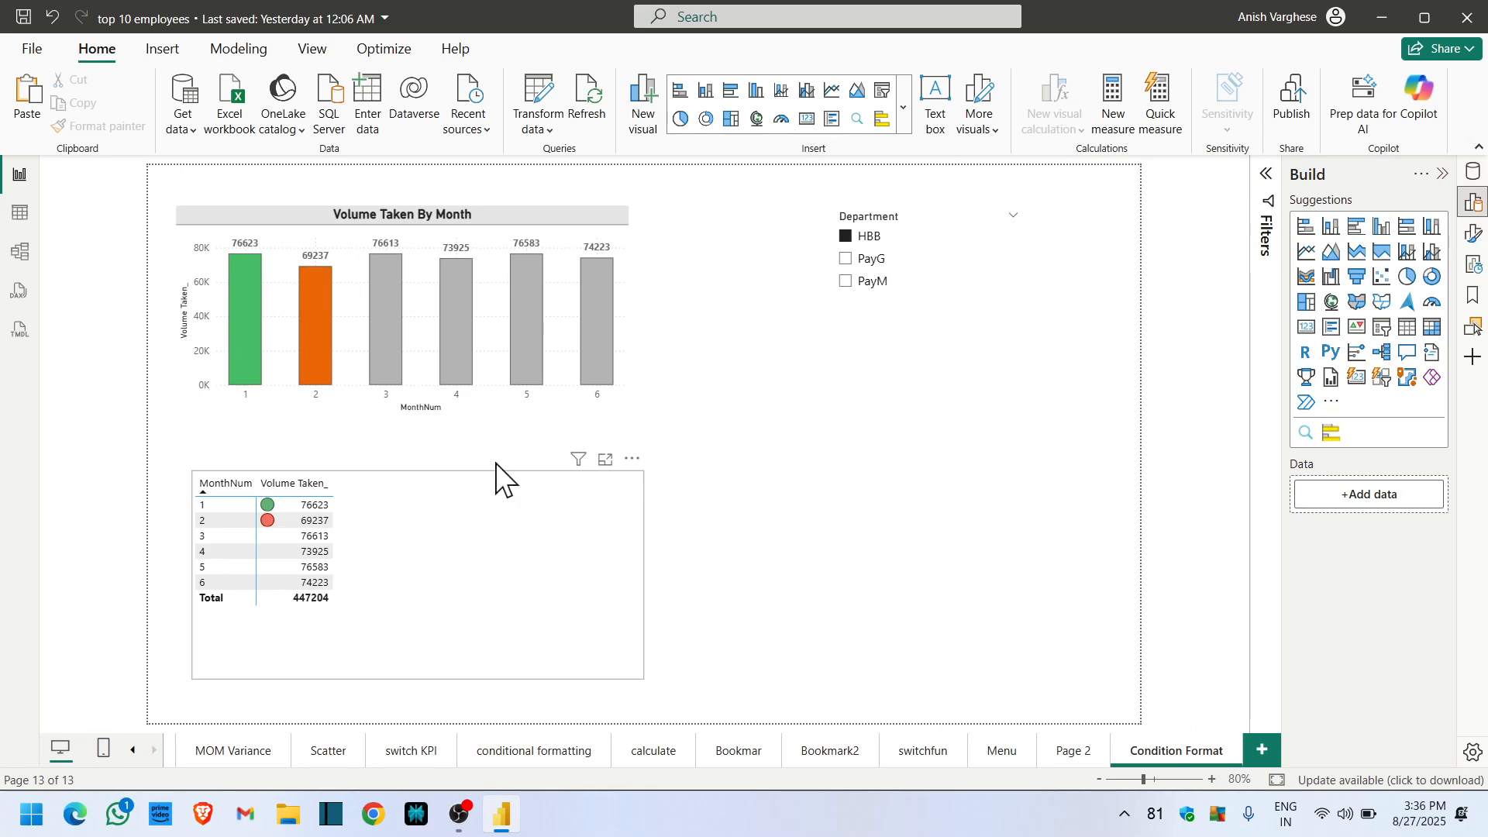
- Duplicate the Volume Taken By Month column chart and place the copy on the canvas beside the matrix, below the slicer
{"action": "left_click", "coordinate": [526, 225]}
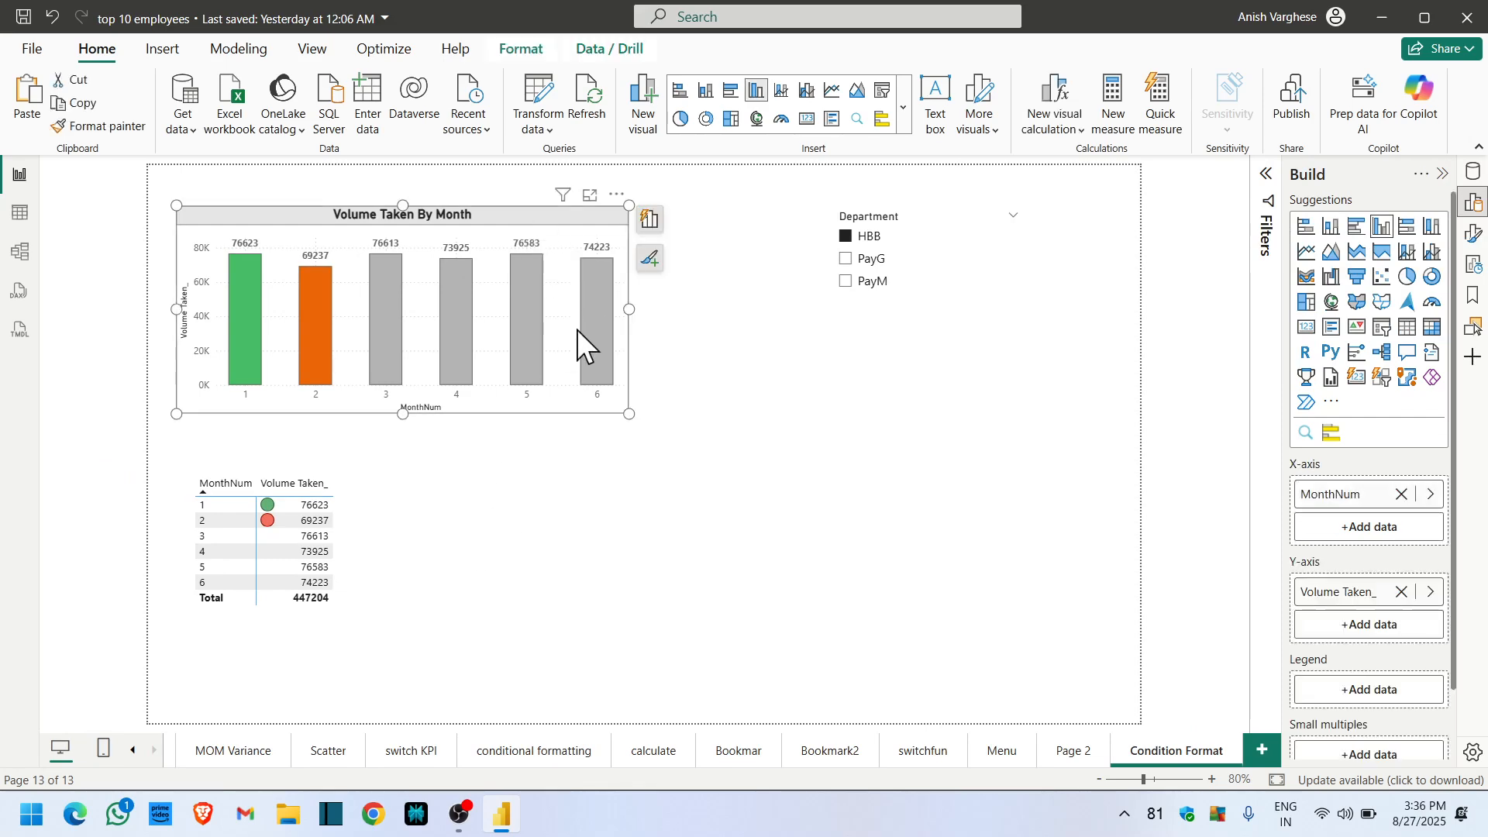
{"action": "left_click", "coordinate": [738, 551]}
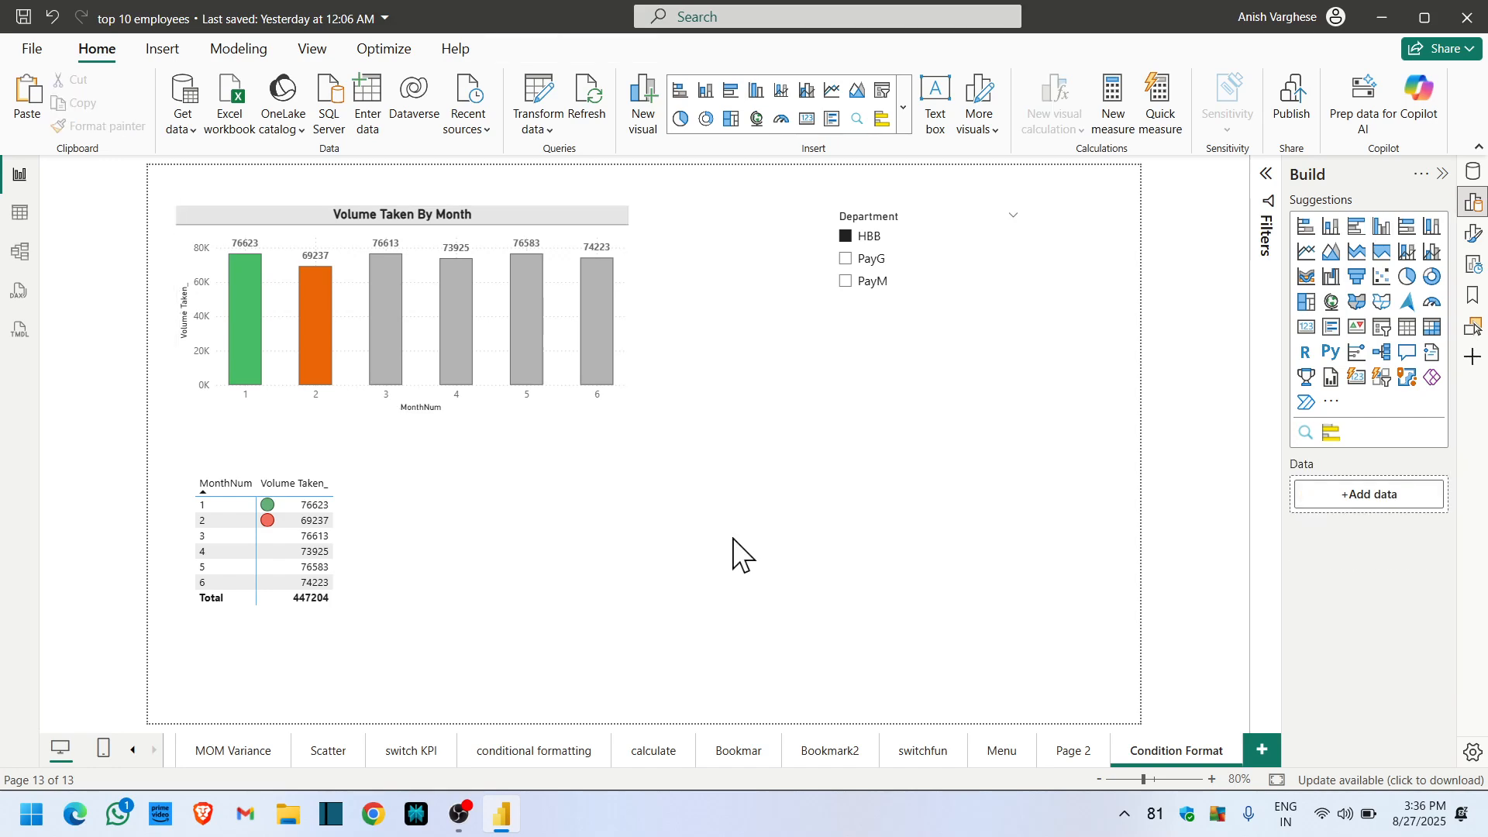
{"action": "key", "text": "ctrl+v"}
{"action": "left_click_drag", "start_coordinate": [501, 308], "coordinate": [935, 478]}
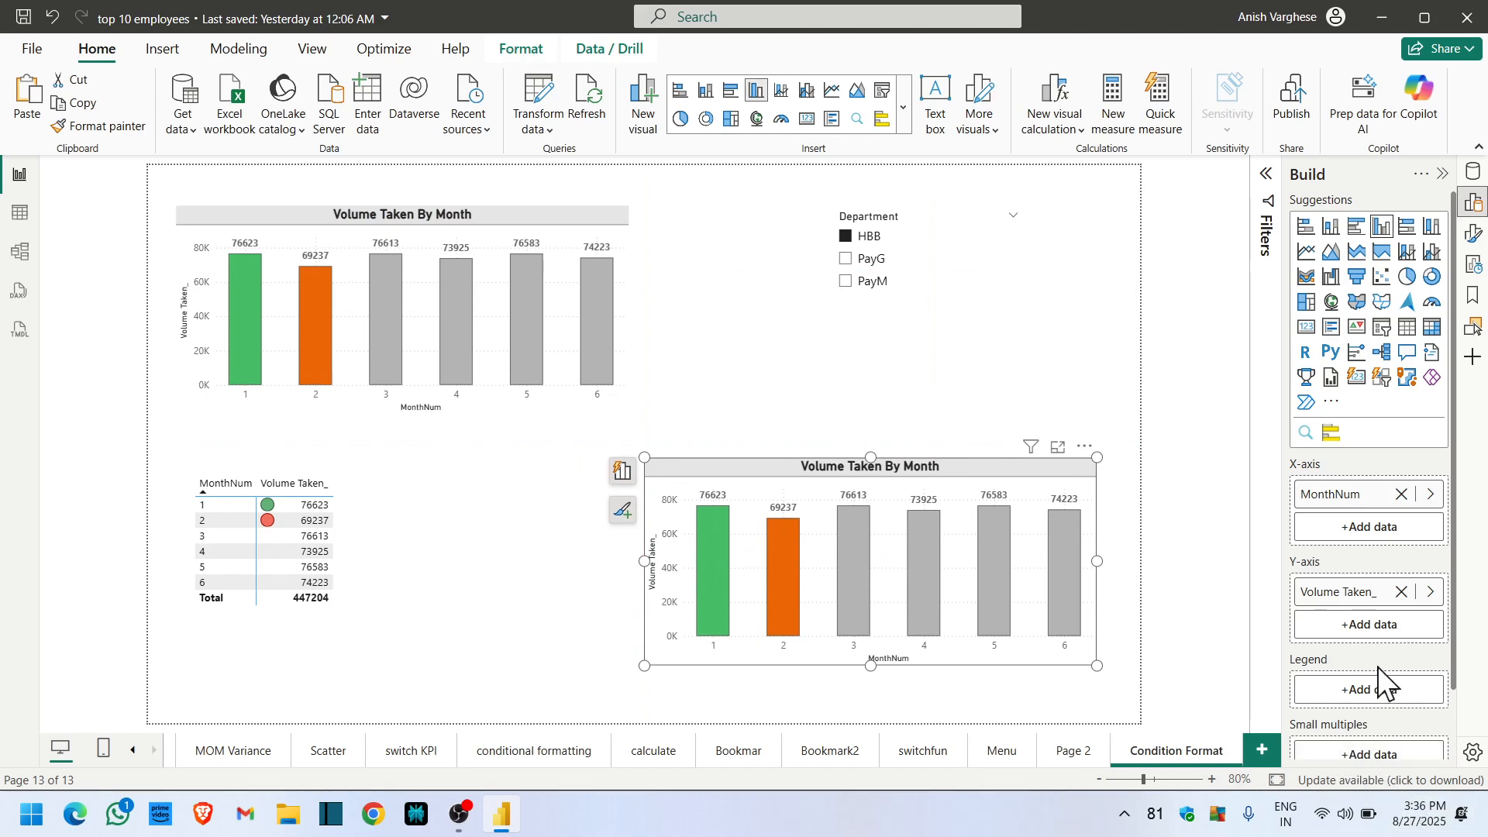
- Reopen the Format pane, convert the copied column chart to a line chart, and shift it slightly up and to the left
{"action": "left_click", "coordinate": [1471, 247]}
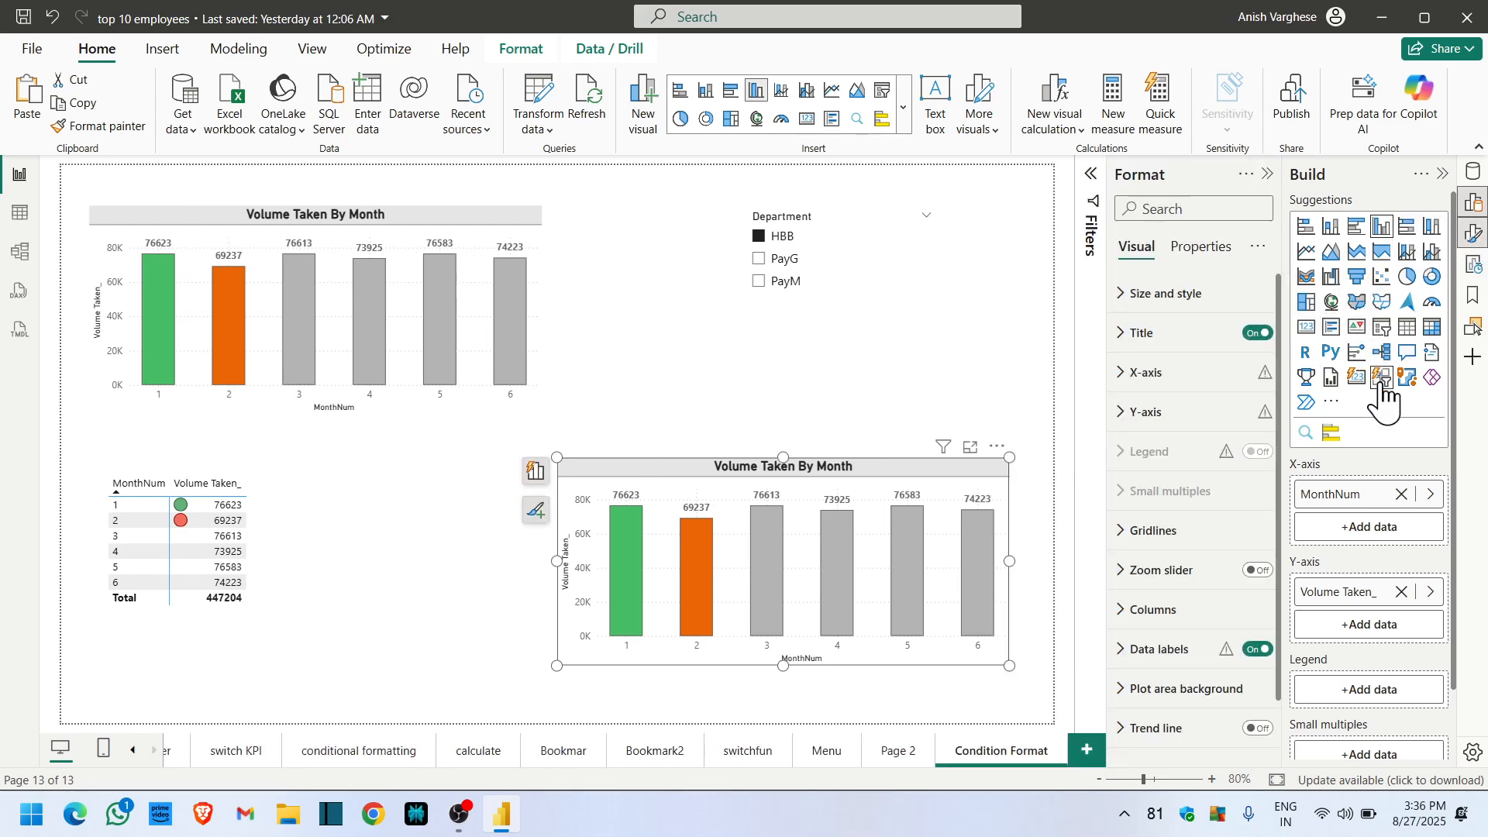
{"action": "left_click", "coordinate": [1309, 252]}
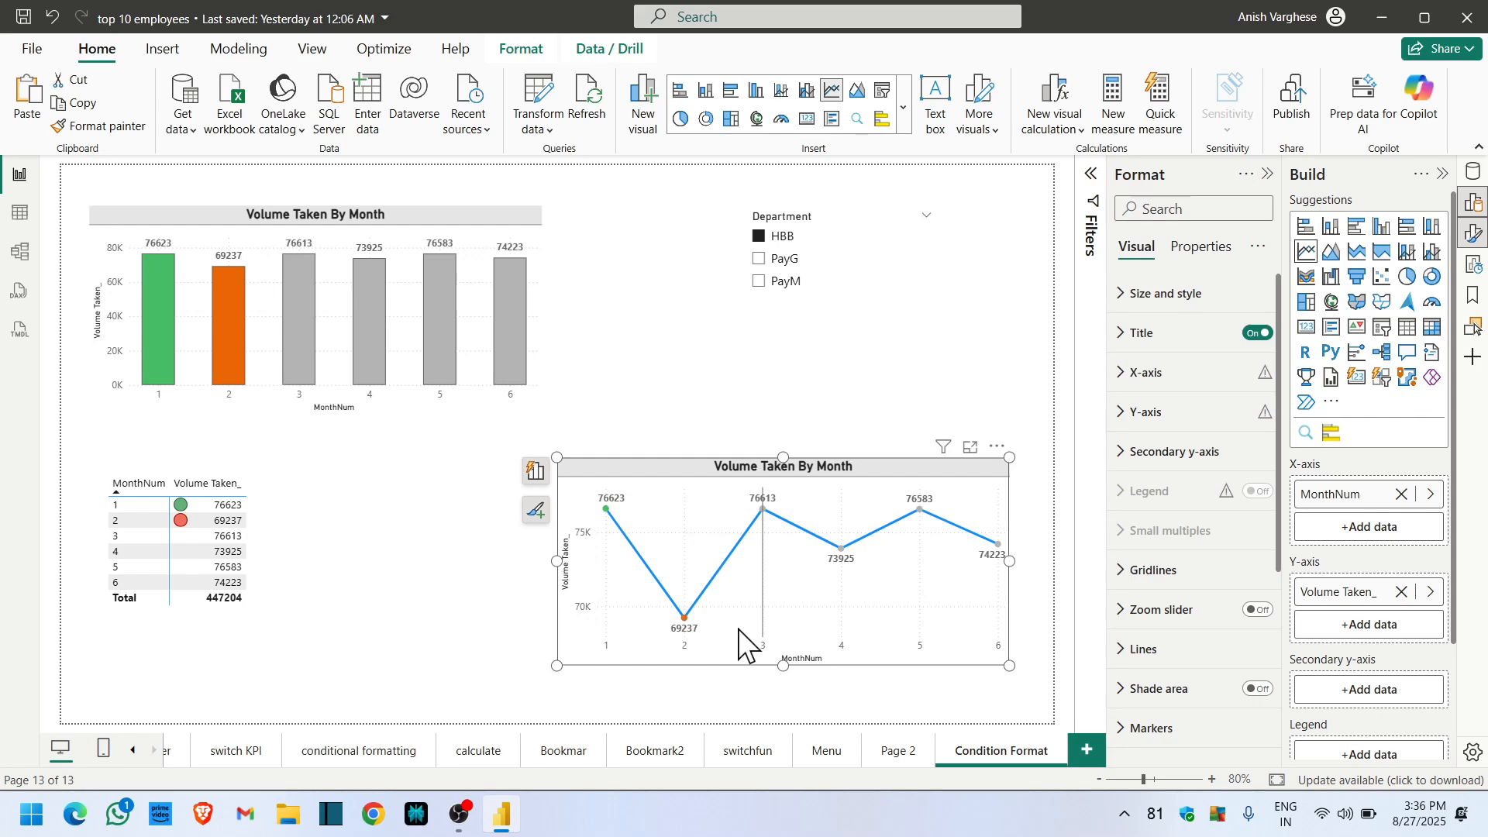
{"action": "scroll", "coordinate": [788, 648], "scroll_direction": "up", "scroll_amount": 2}
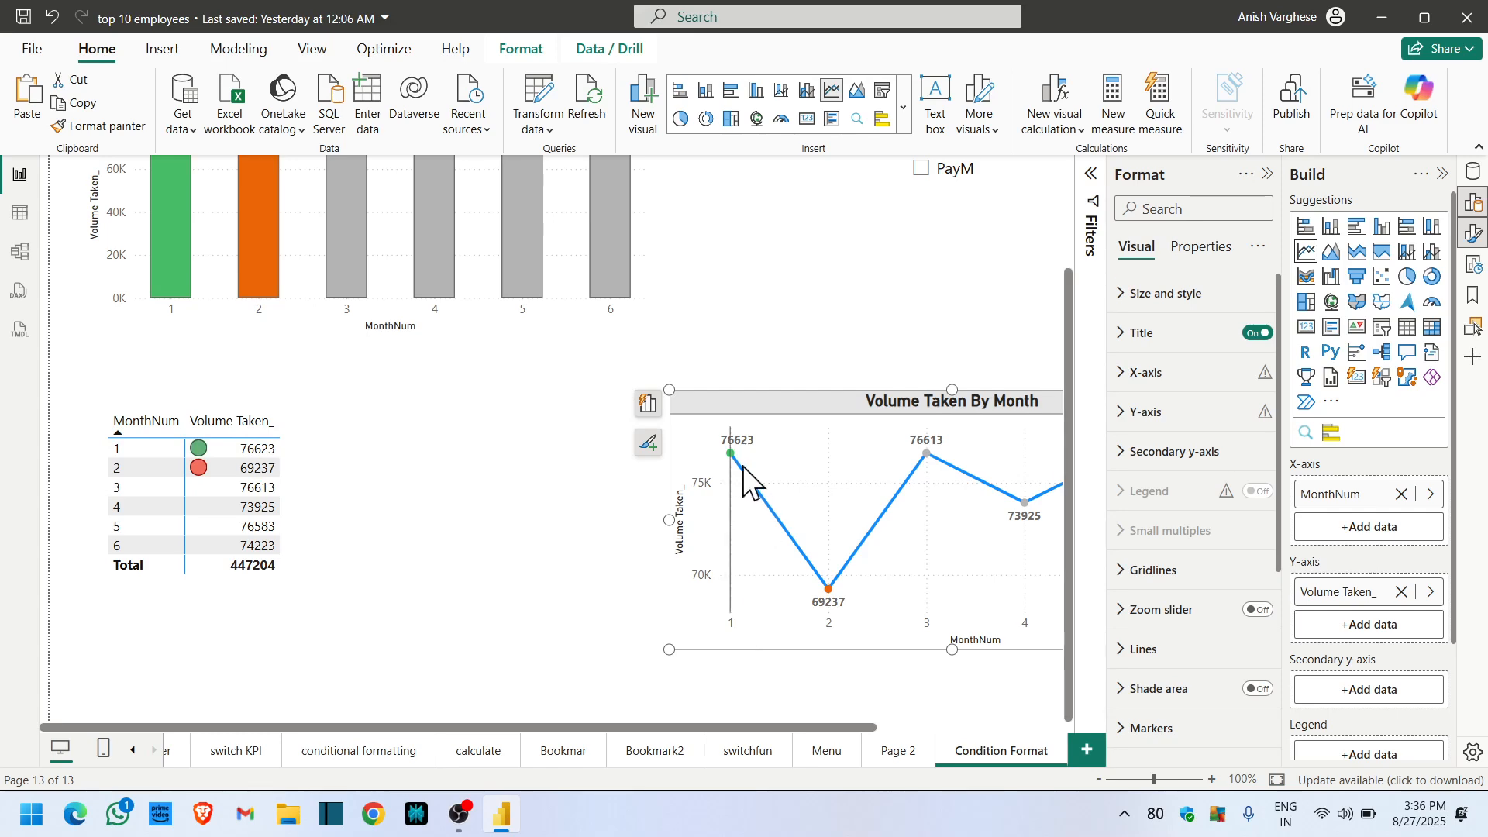
{"action": "left_click_drag", "start_coordinate": [854, 724], "coordinate": [1054, 721]}
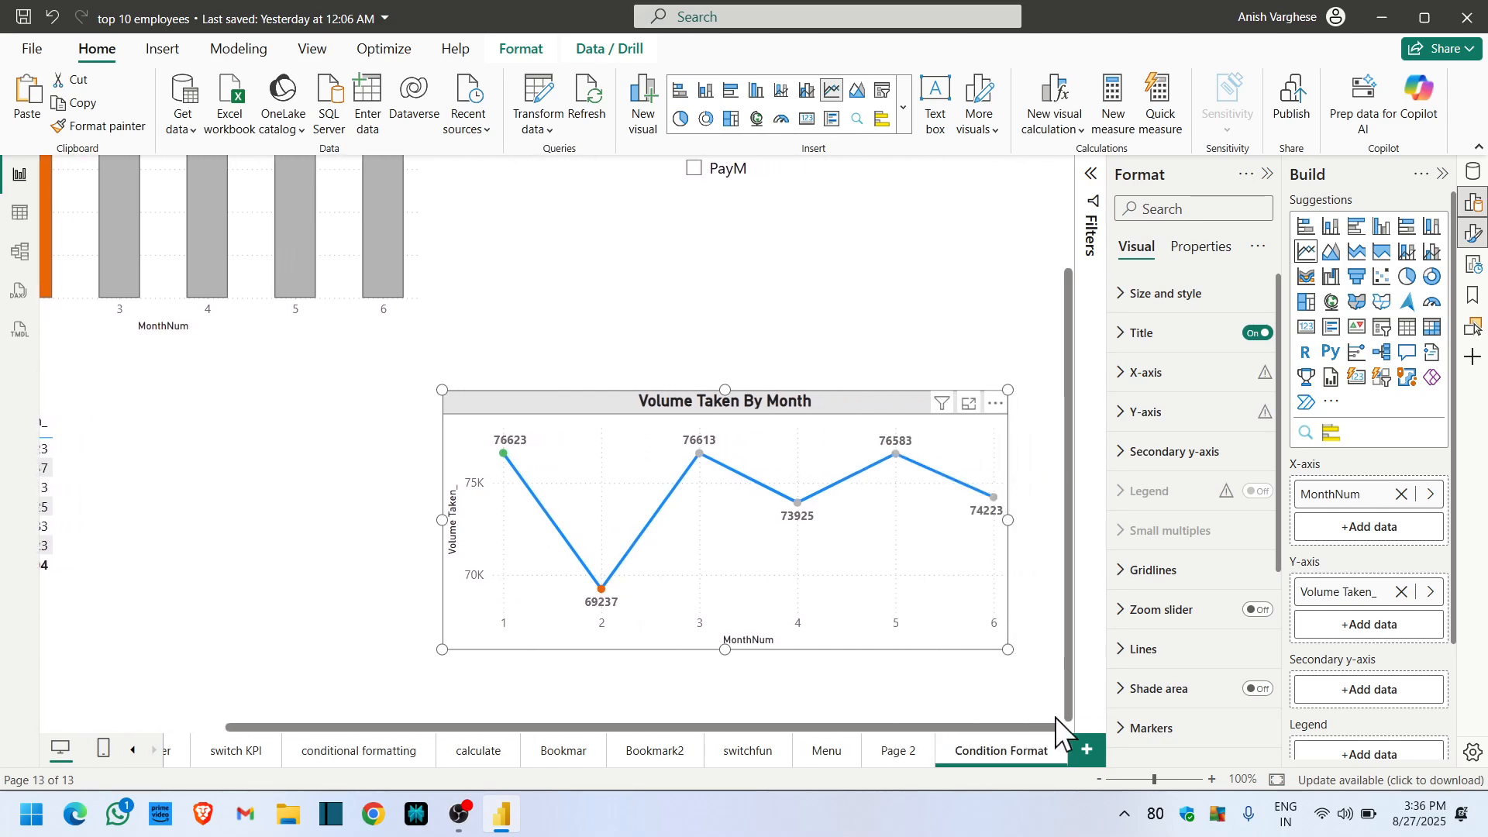
{"action": "left_click_drag", "start_coordinate": [841, 411], "coordinate": [790, 374]}
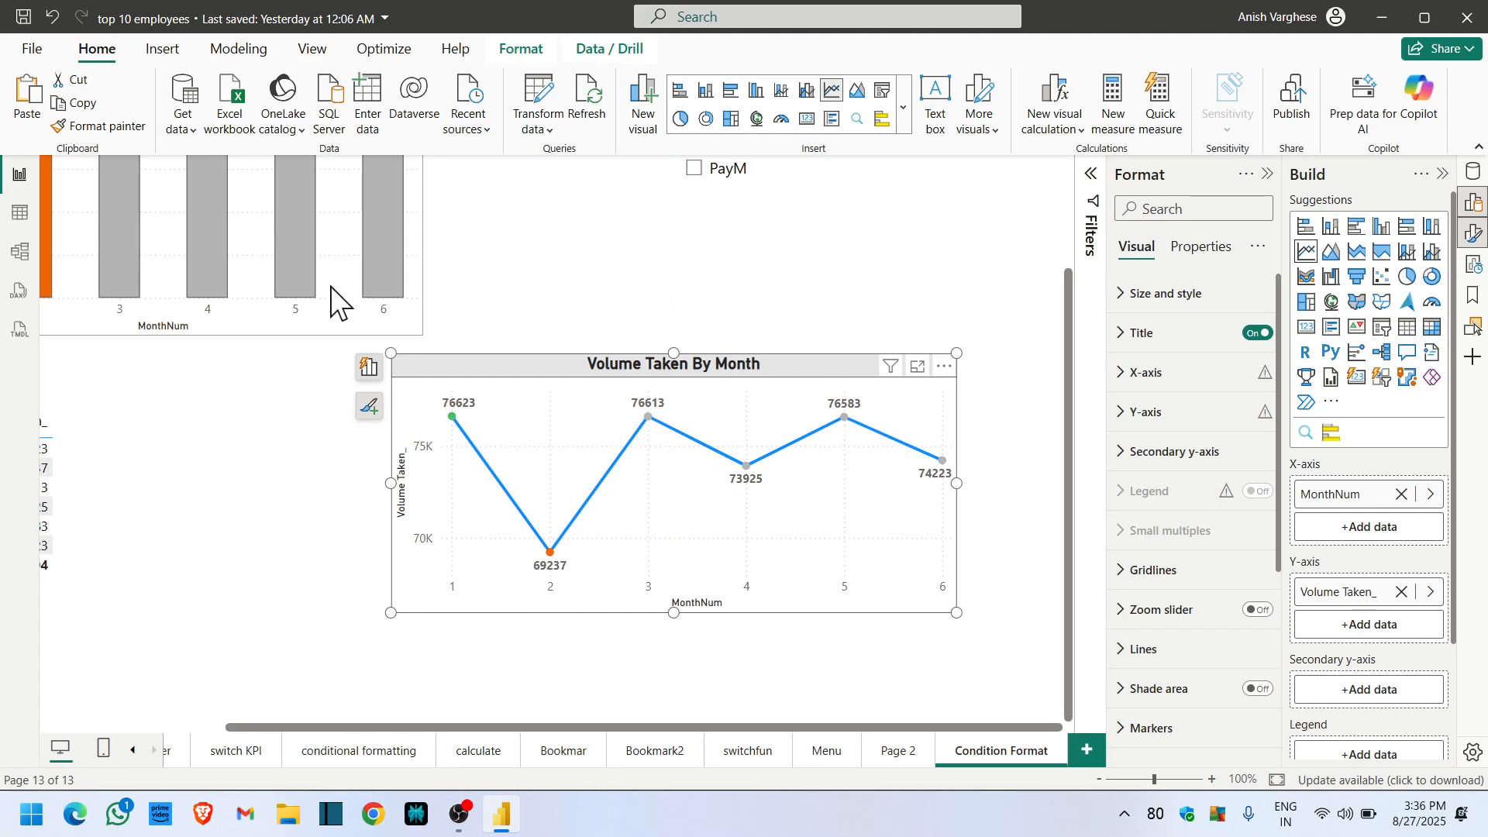
- Set the line chart's interpolation type to Smooth and its line width to 5 px
{"action": "left_click", "coordinate": [1194, 649]}
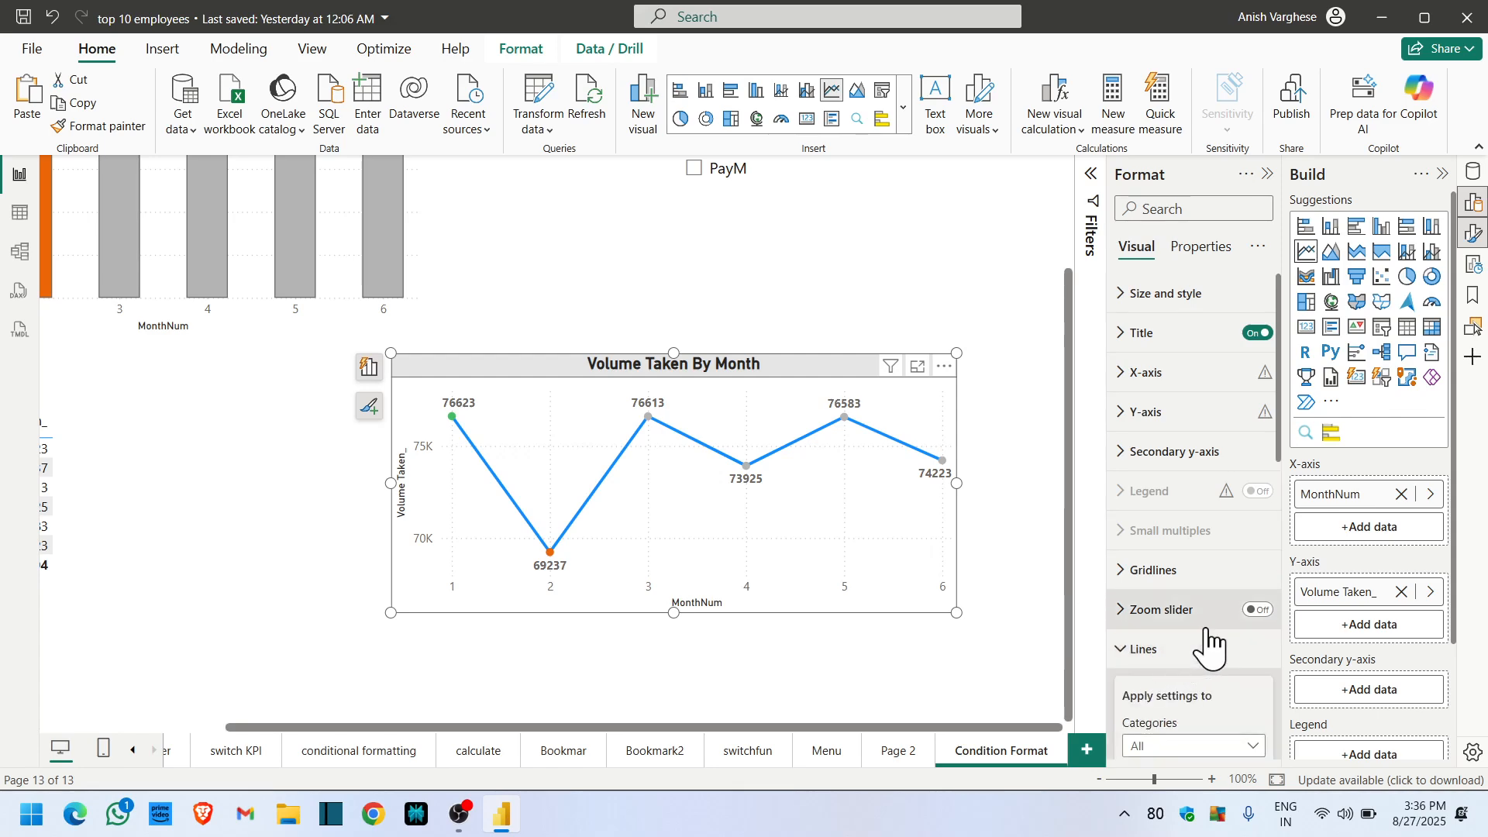
{"action": "scroll", "coordinate": [1209, 645], "scroll_direction": "down", "scroll_amount": 1}
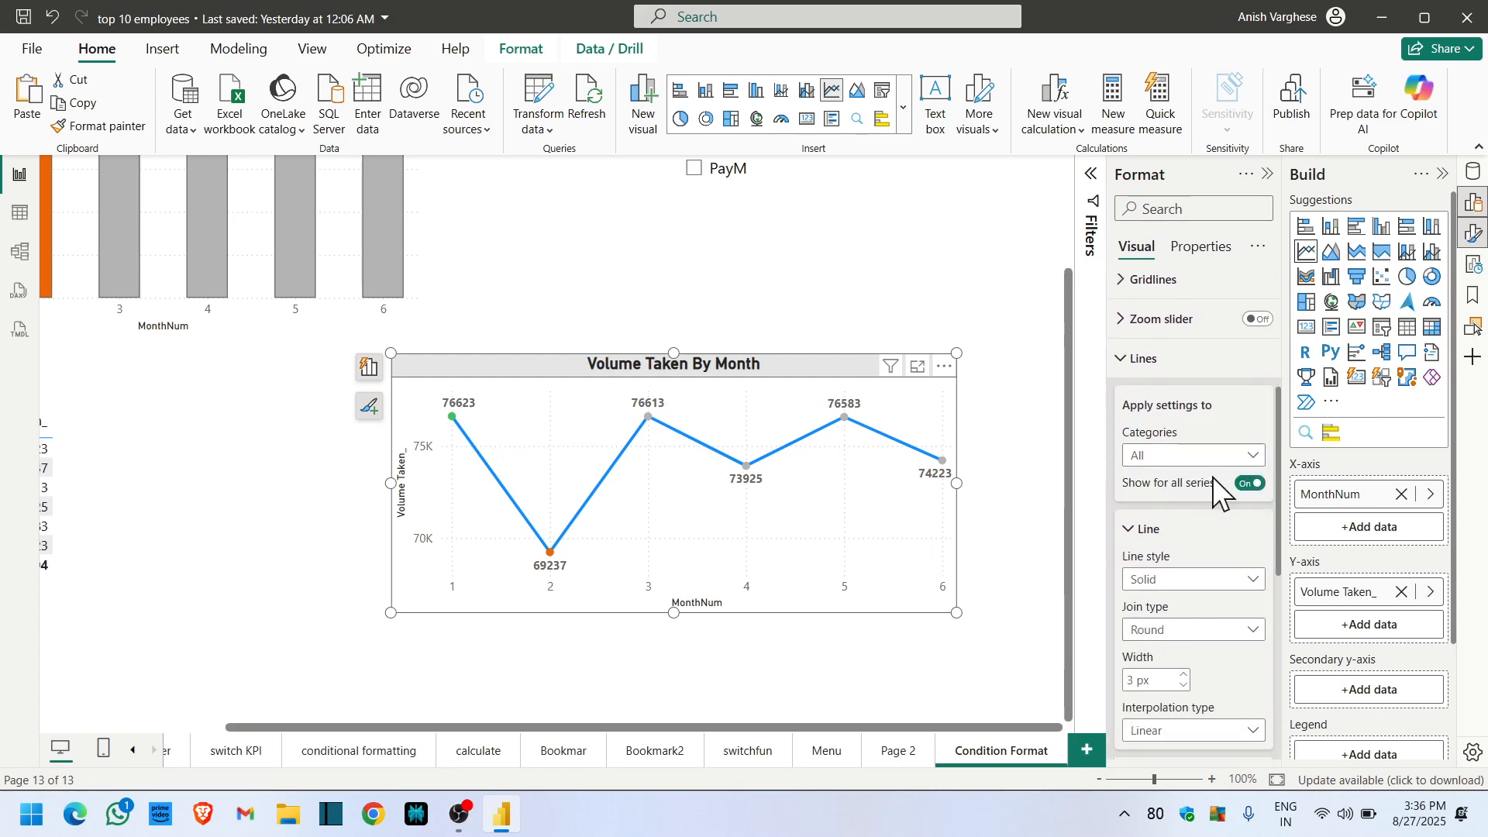
{"action": "scroll", "coordinate": [1257, 589], "scroll_direction": "down", "scroll_amount": 2}
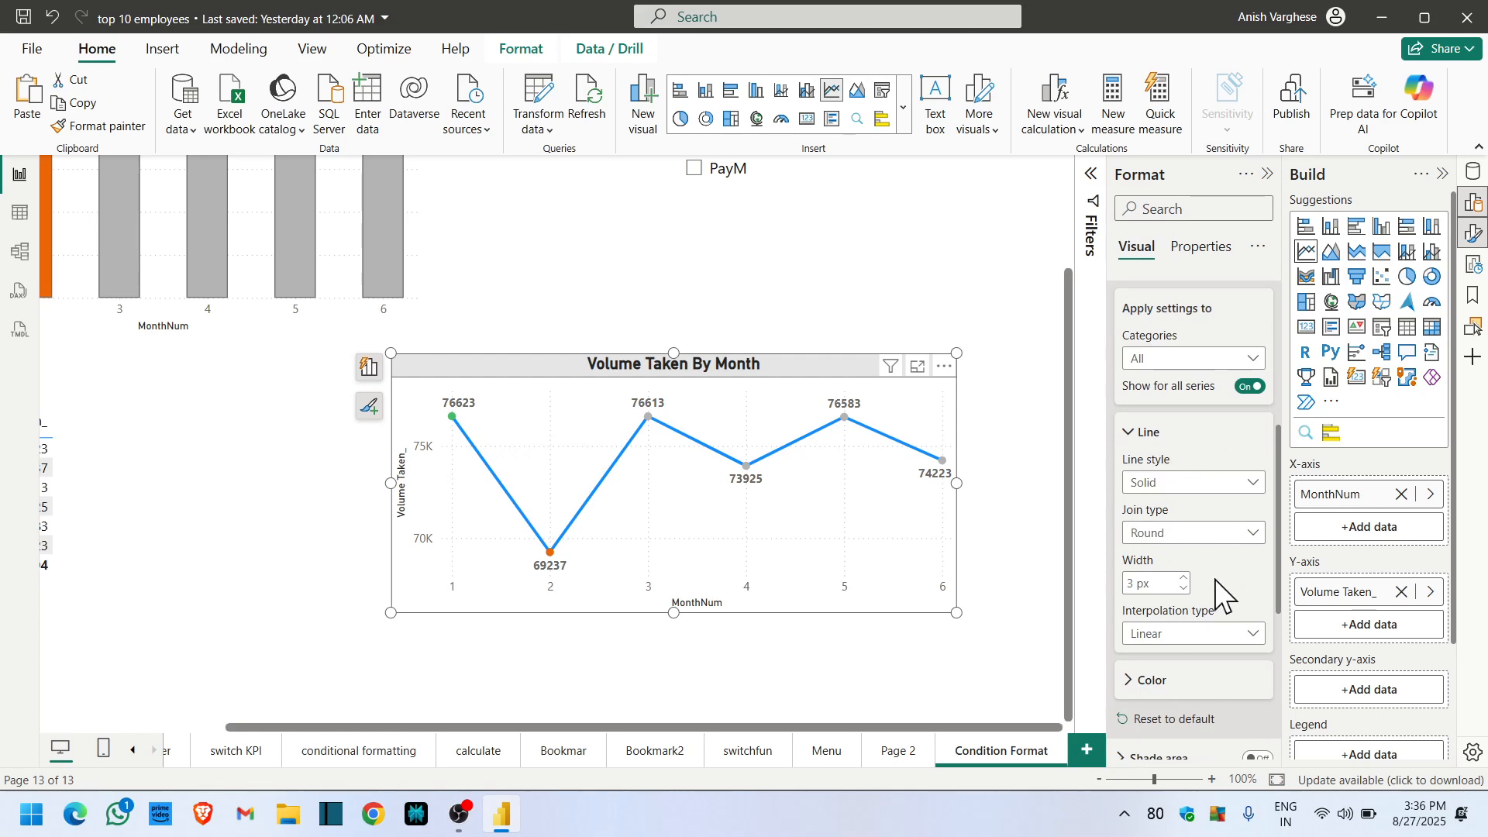
{"action": "left_click", "coordinate": [1201, 632]}
{"action": "left_click", "coordinate": [1191, 682]}
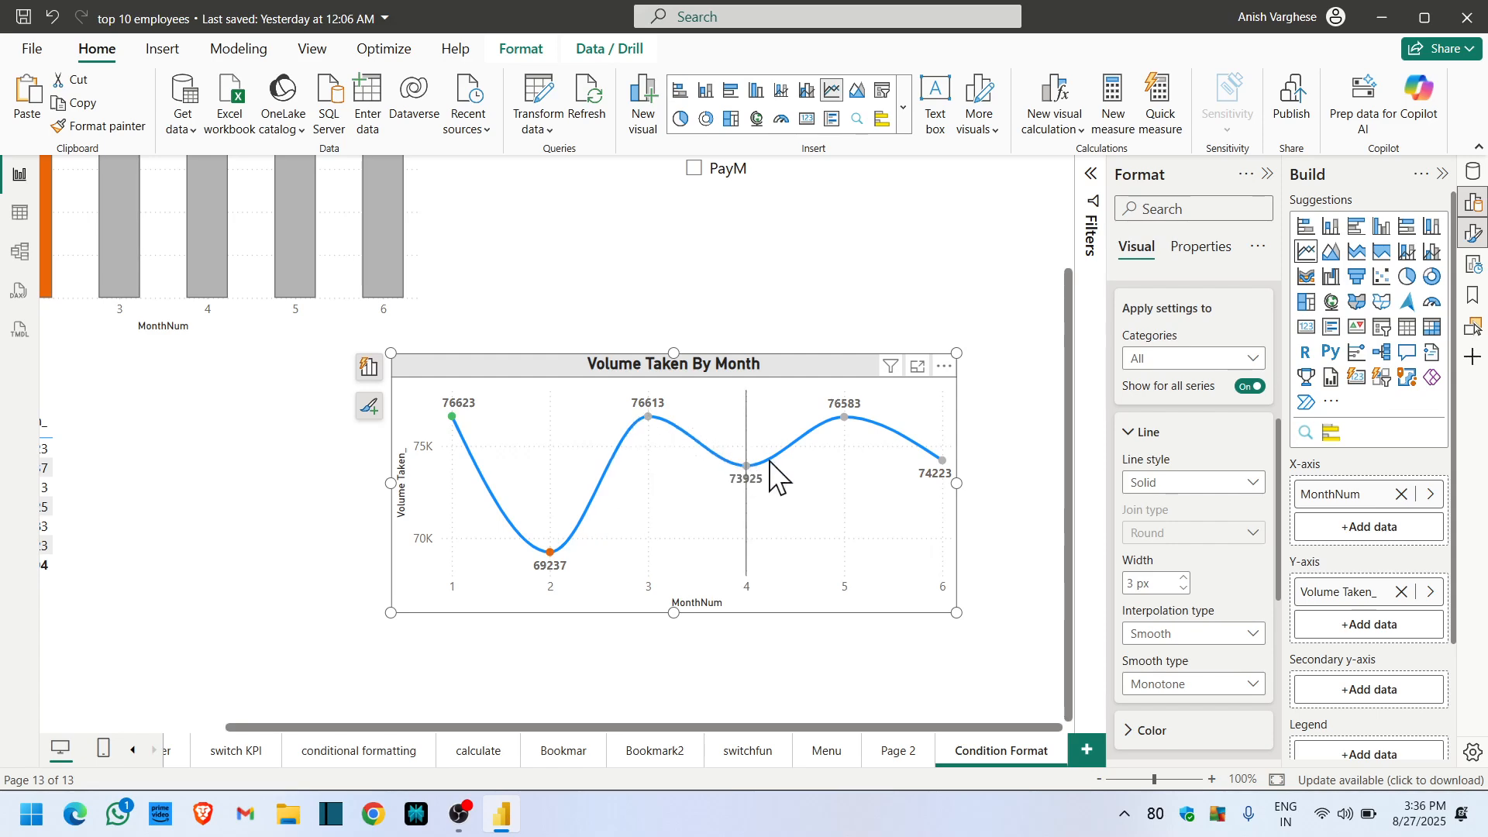
{"action": "scroll", "coordinate": [1214, 593], "scroll_direction": "down", "scroll_amount": 3}
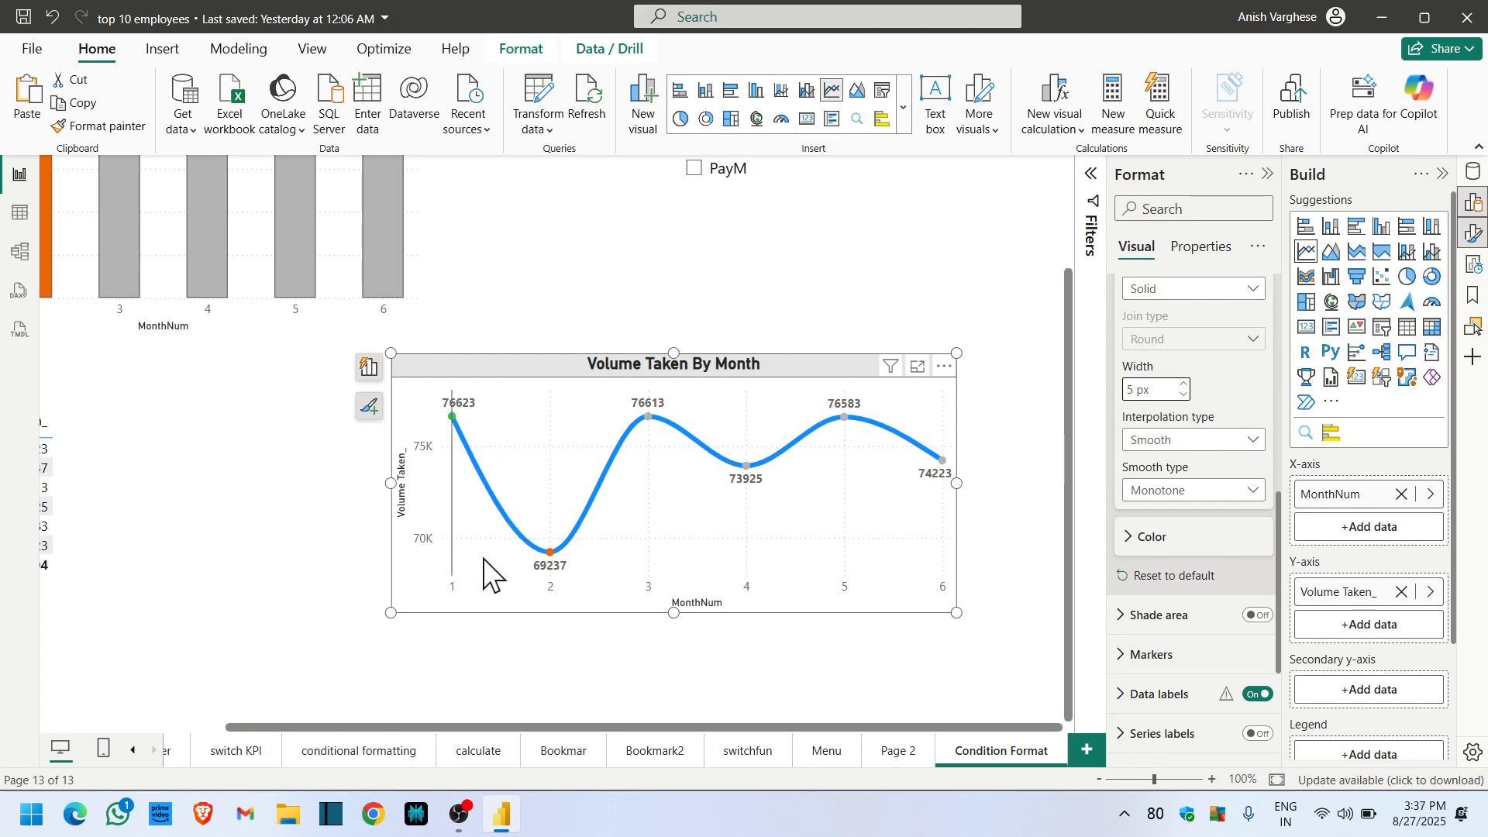
- Recolor the line chart's line to the light grey shade of the theme's white
{"action": "left_click", "coordinate": [1165, 542]}
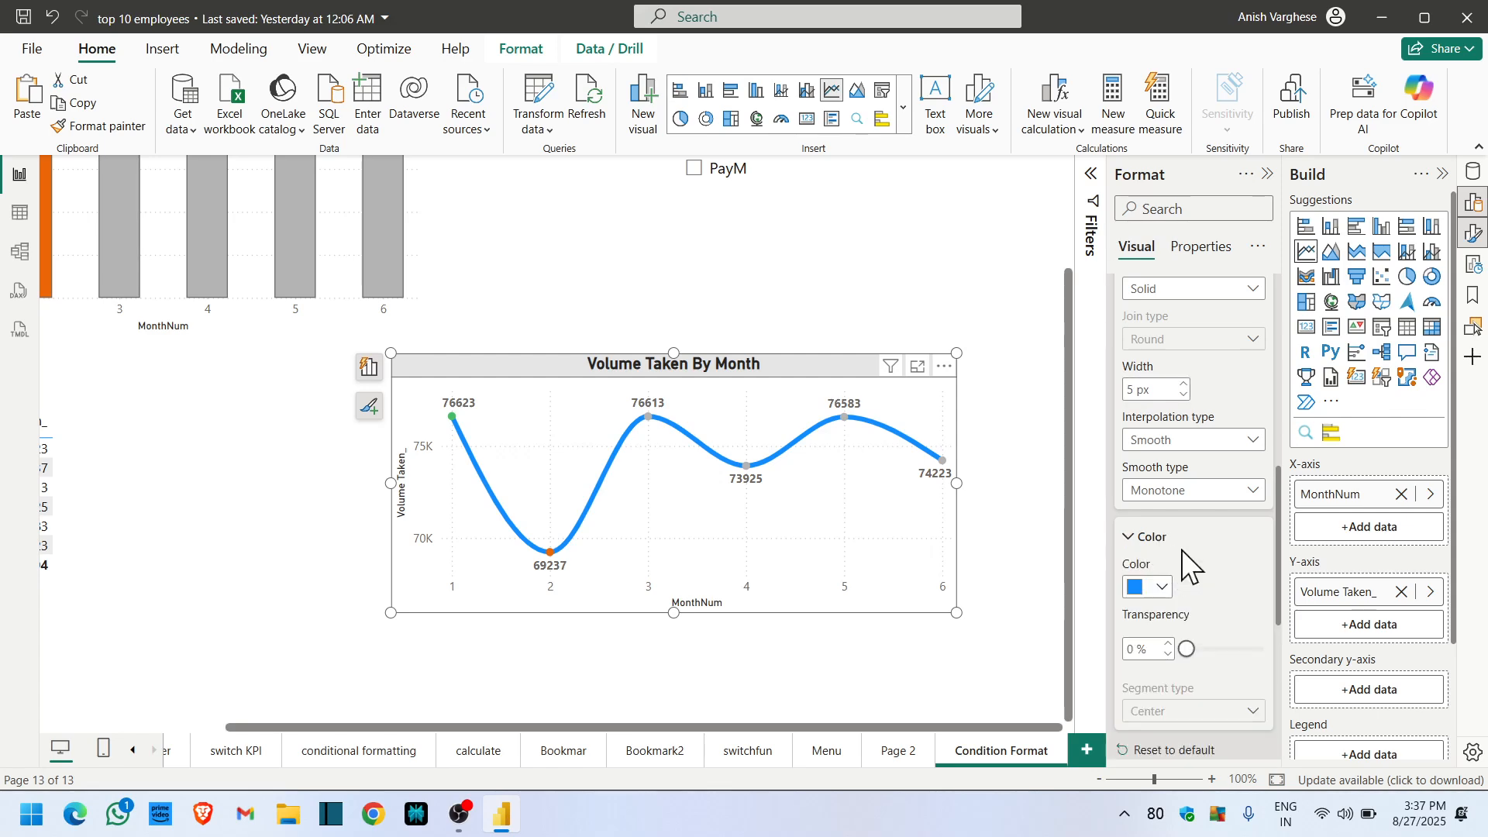
{"action": "scroll", "coordinate": [1178, 527], "scroll_direction": "down", "scroll_amount": 3}
{"action": "left_click", "coordinate": [1158, 394]}
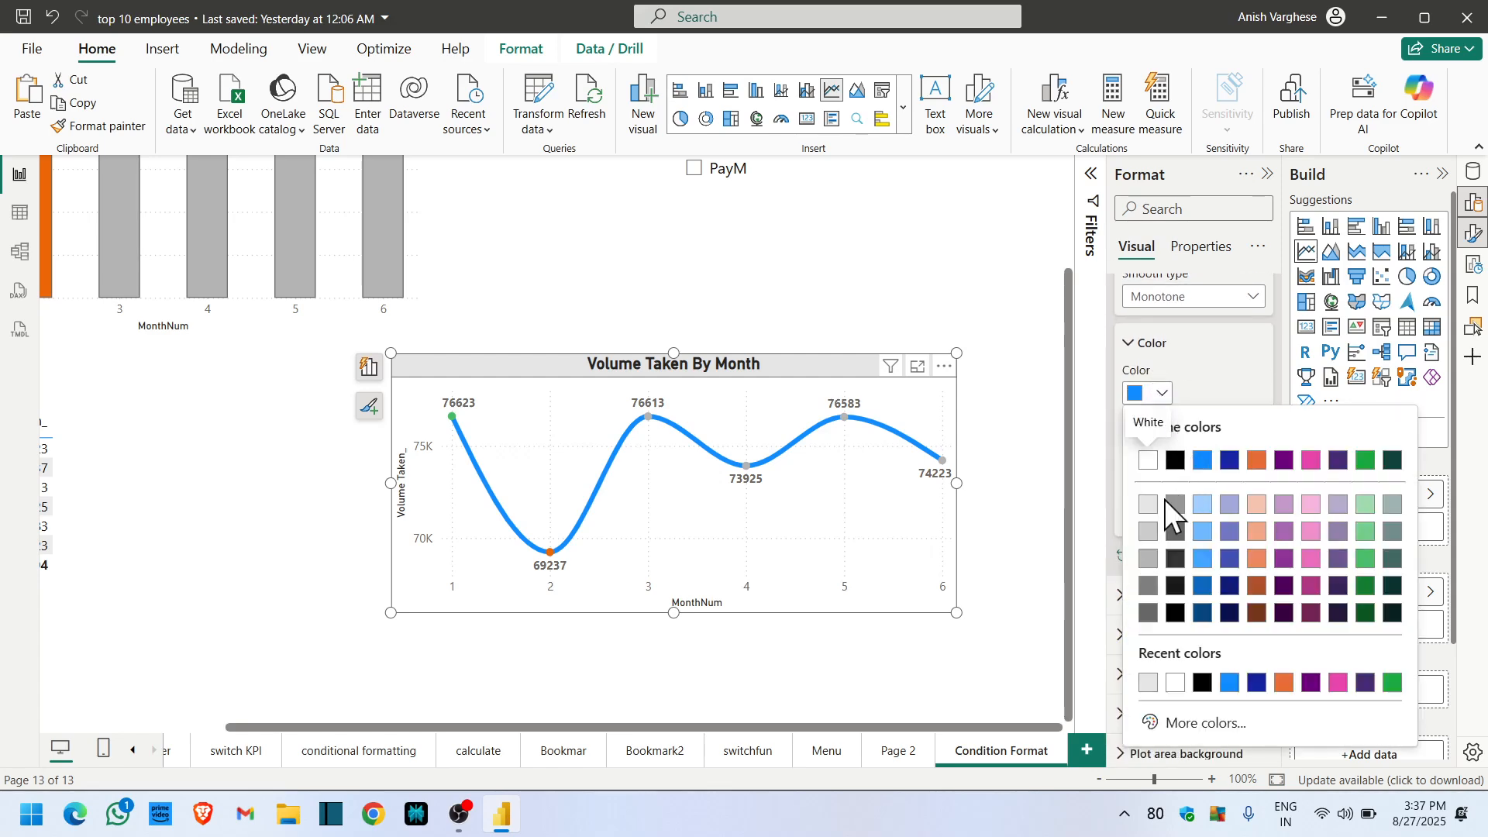
{"action": "left_click", "coordinate": [1148, 506]}
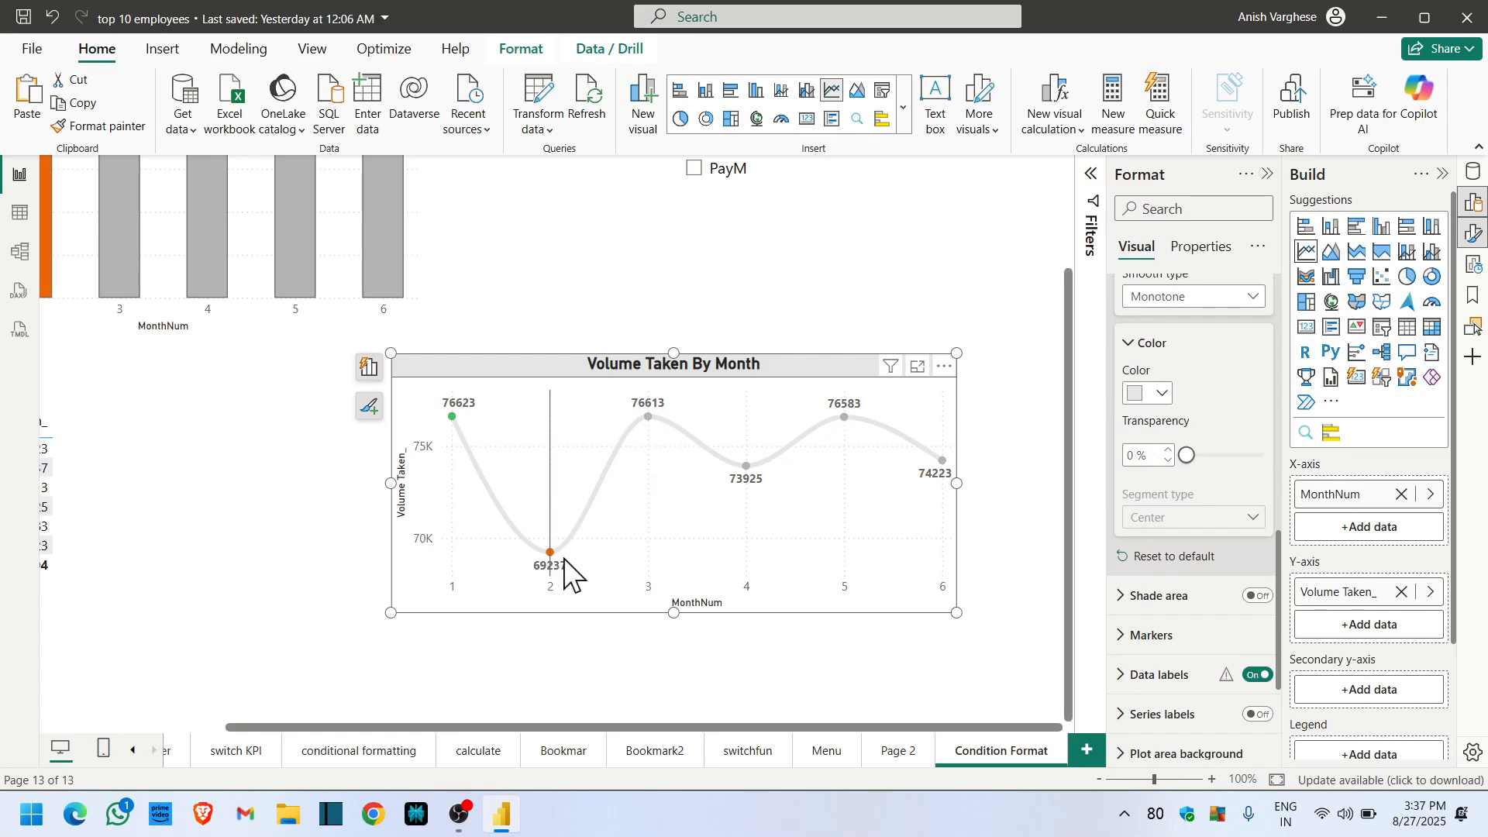
- Examine the line chart's marker settings, including the category choices, and its data label settings, including the value options
{"action": "scroll", "coordinate": [1147, 620], "scroll_direction": "down", "scroll_amount": 3}
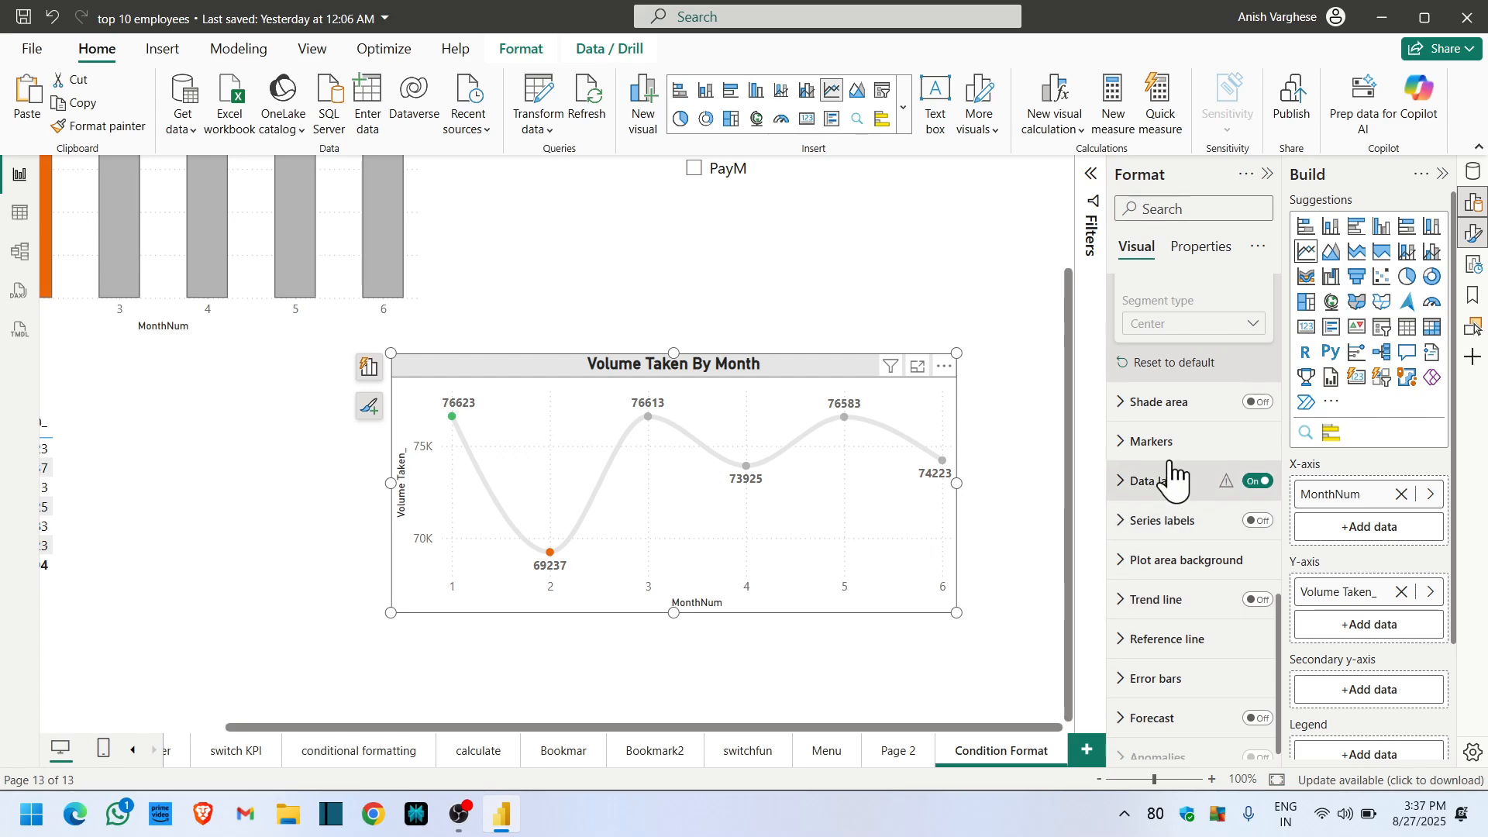
{"action": "left_click", "coordinate": [1155, 442]}
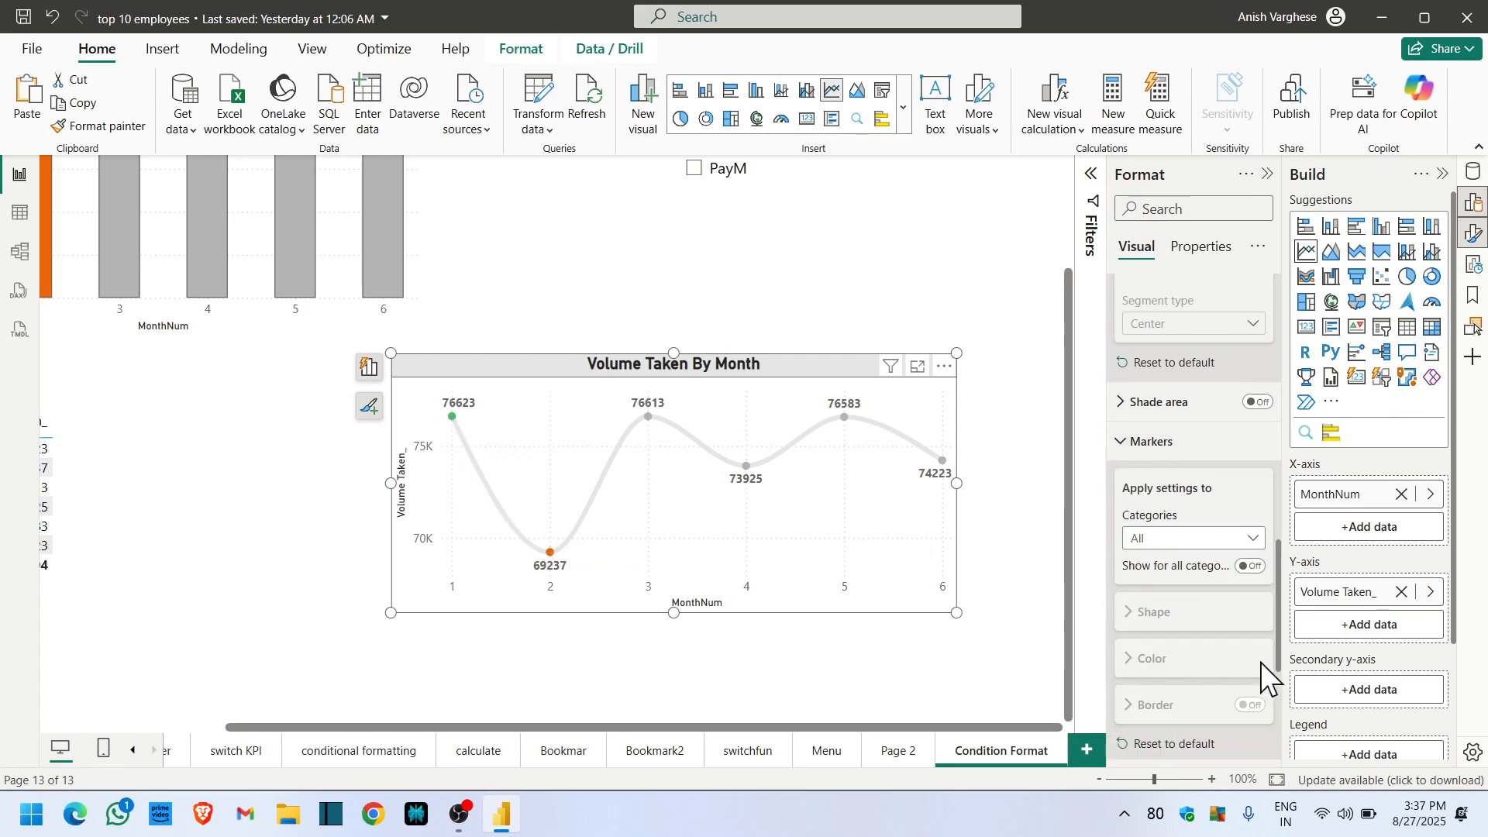
{"action": "scroll", "coordinate": [1252, 673], "scroll_direction": "down", "scroll_amount": 3}
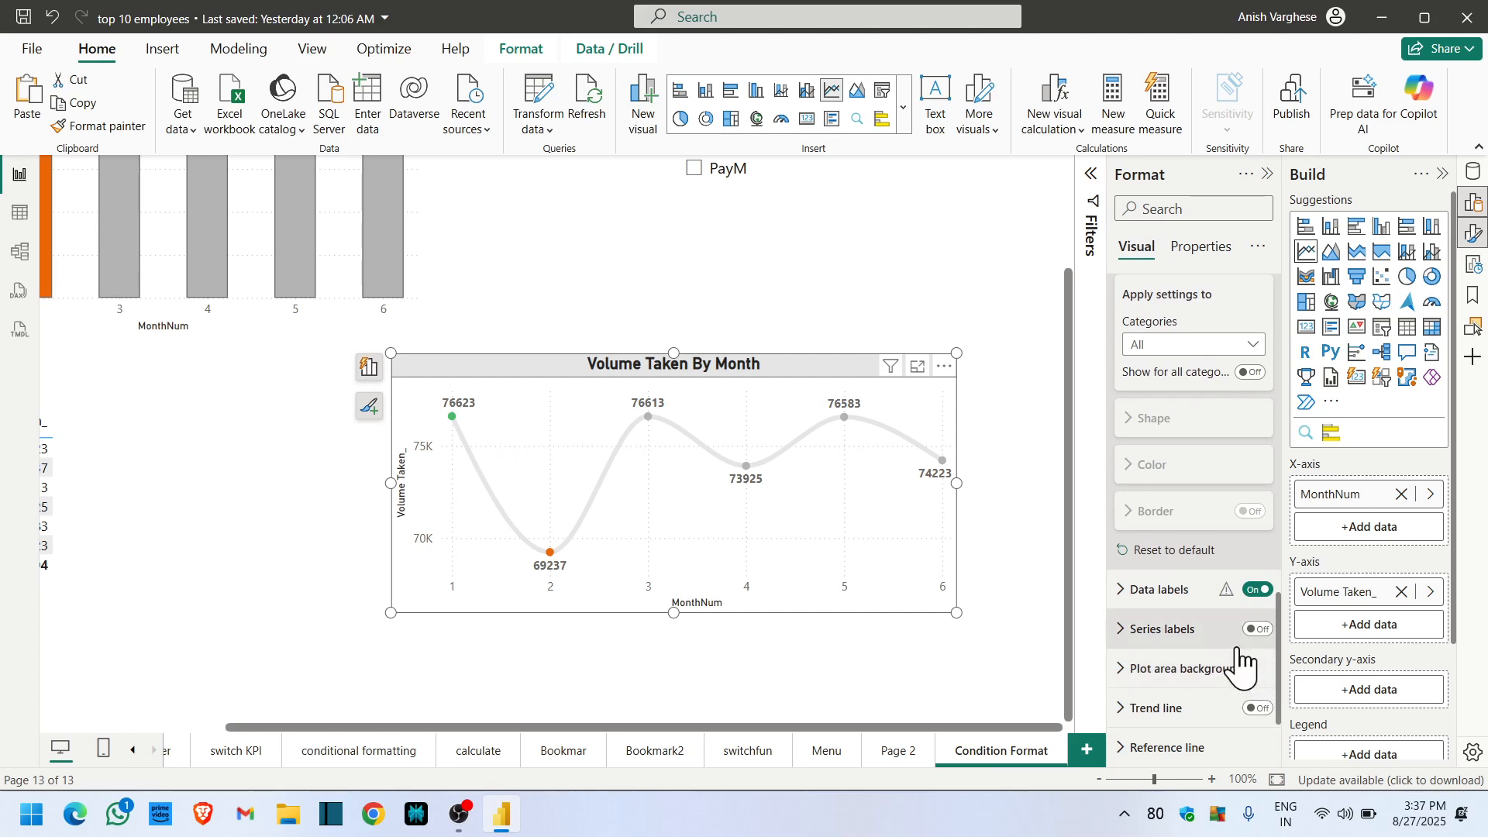
{"action": "scroll", "coordinate": [1240, 662], "scroll_direction": "up", "scroll_amount": 2}
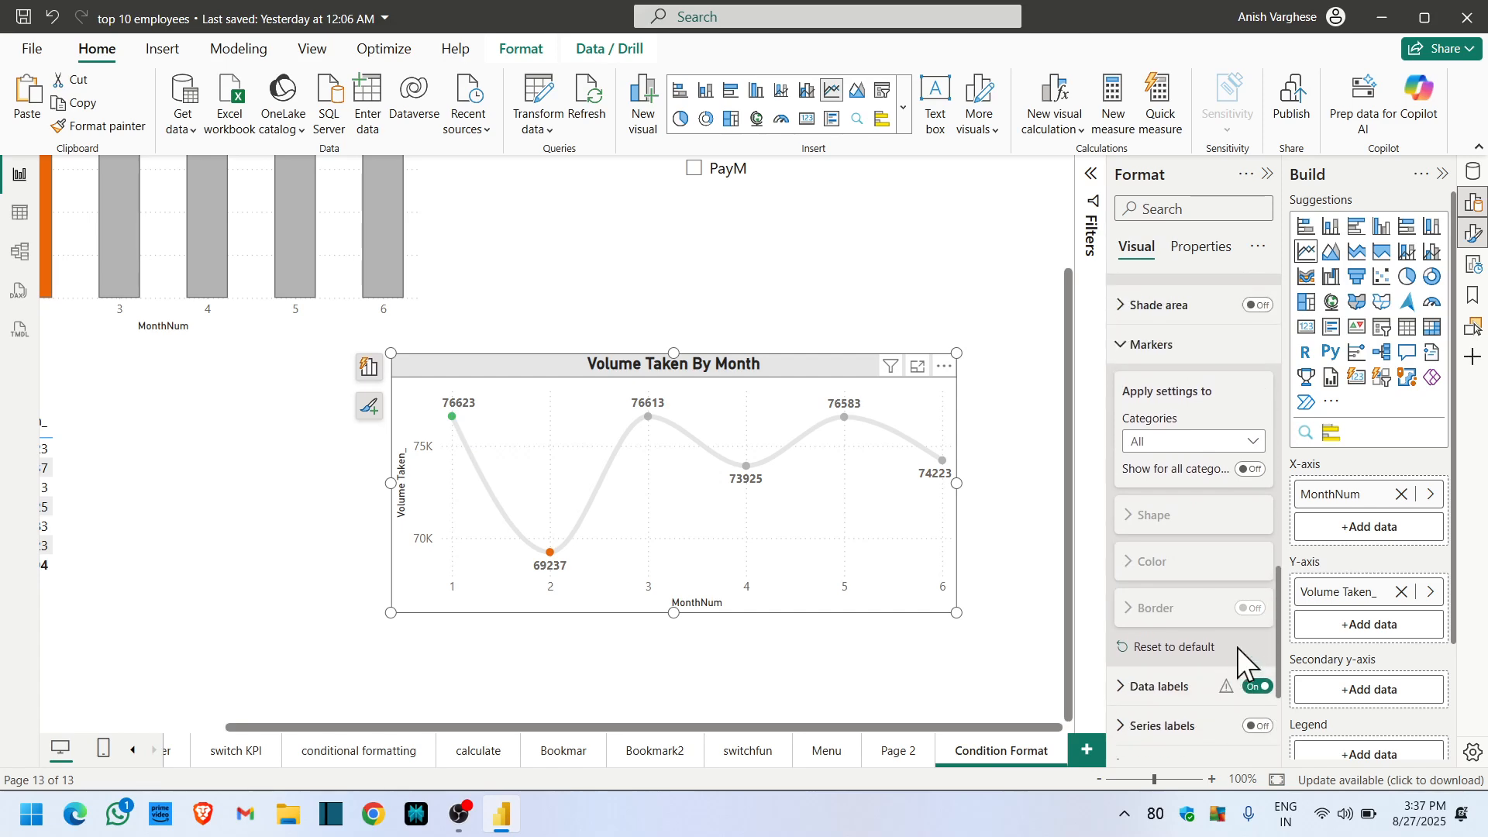
{"action": "left_click", "coordinate": [1170, 446]}
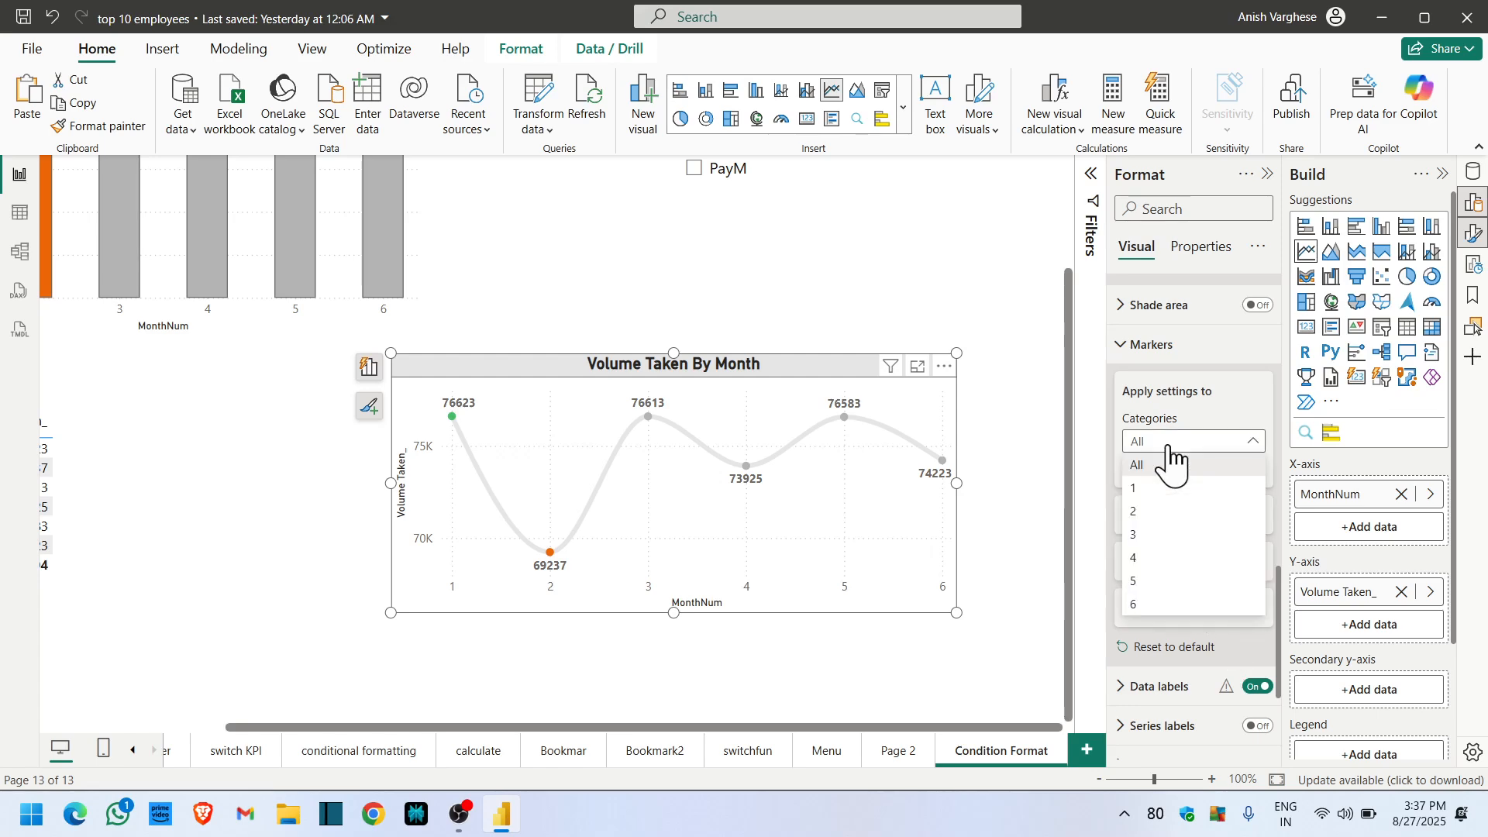
{"action": "left_click", "coordinate": [1168, 448]}
{"action": "scroll", "coordinate": [1243, 585], "scroll_direction": "down", "scroll_amount": 3}
{"action": "left_click", "coordinate": [1189, 465]}
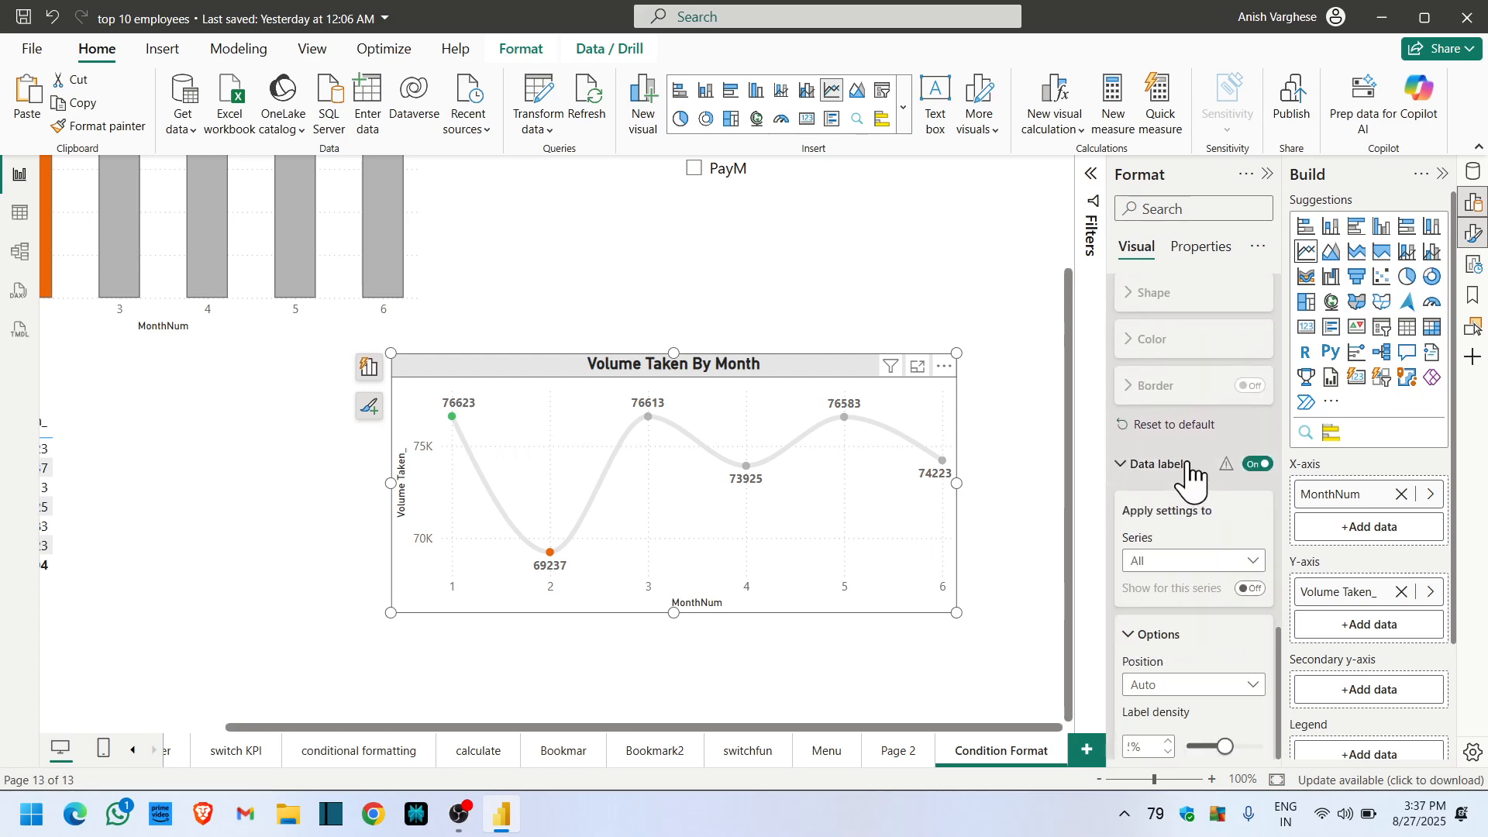
{"action": "scroll", "coordinate": [1241, 658], "scroll_direction": "down", "scroll_amount": 5}
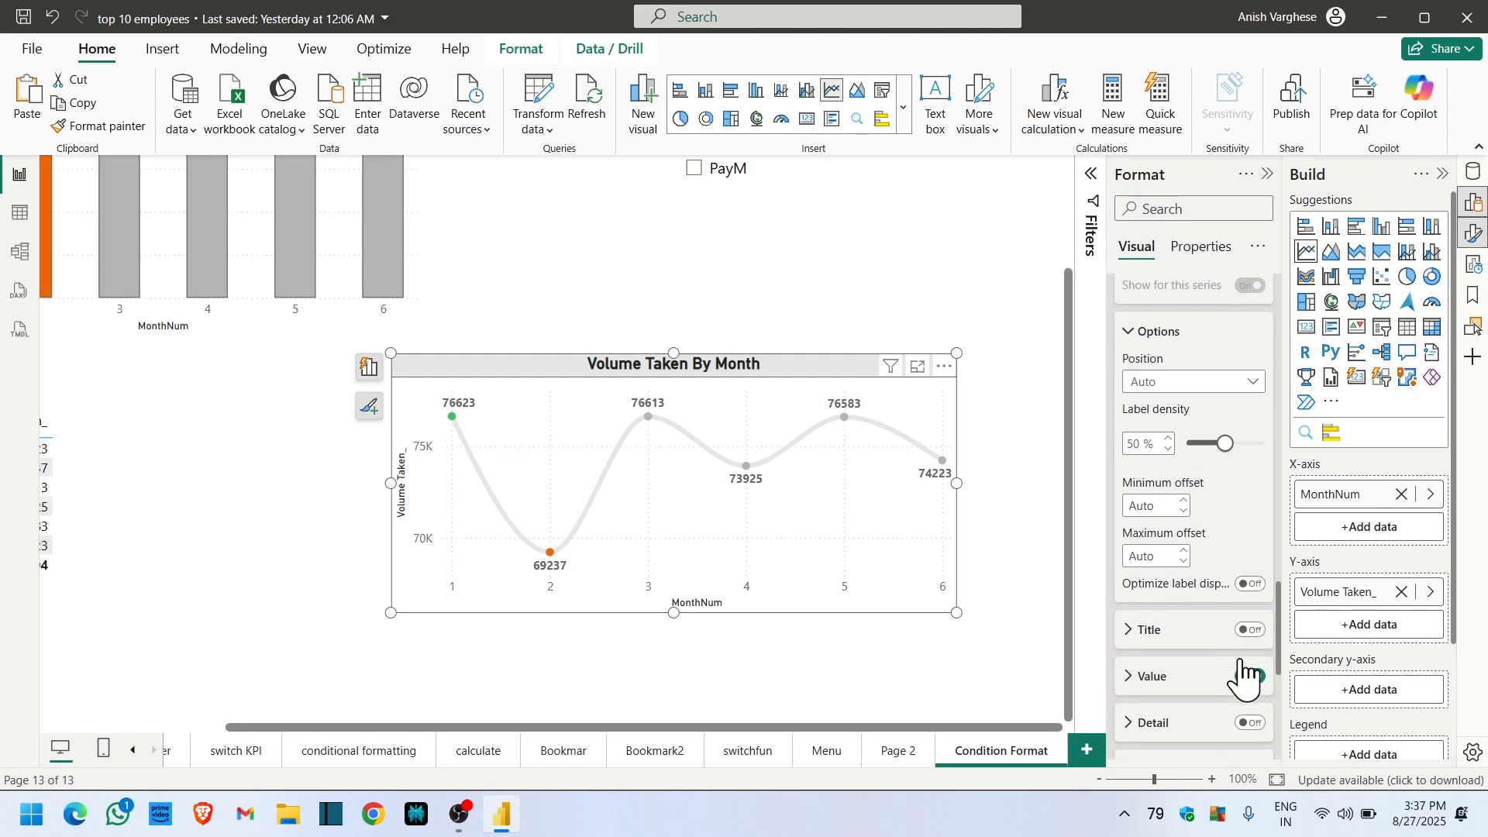
{"action": "scroll", "coordinate": [1244, 676], "scroll_direction": "down", "scroll_amount": 1}
{"action": "scroll", "coordinate": [1221, 598], "scroll_direction": "down", "scroll_amount": 4}
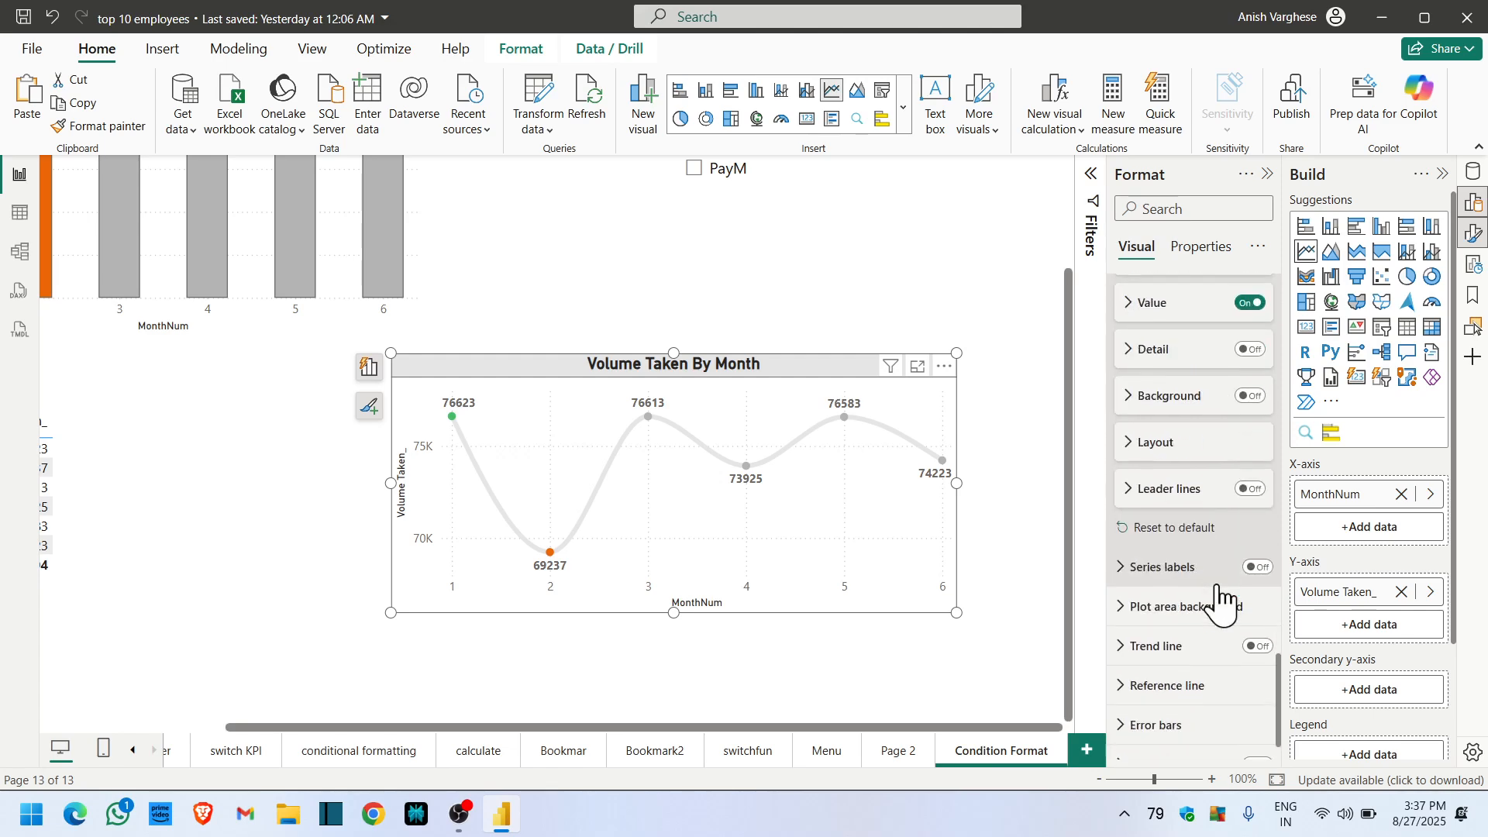
{"action": "scroll", "coordinate": [1221, 599], "scroll_direction": "up", "scroll_amount": 3}
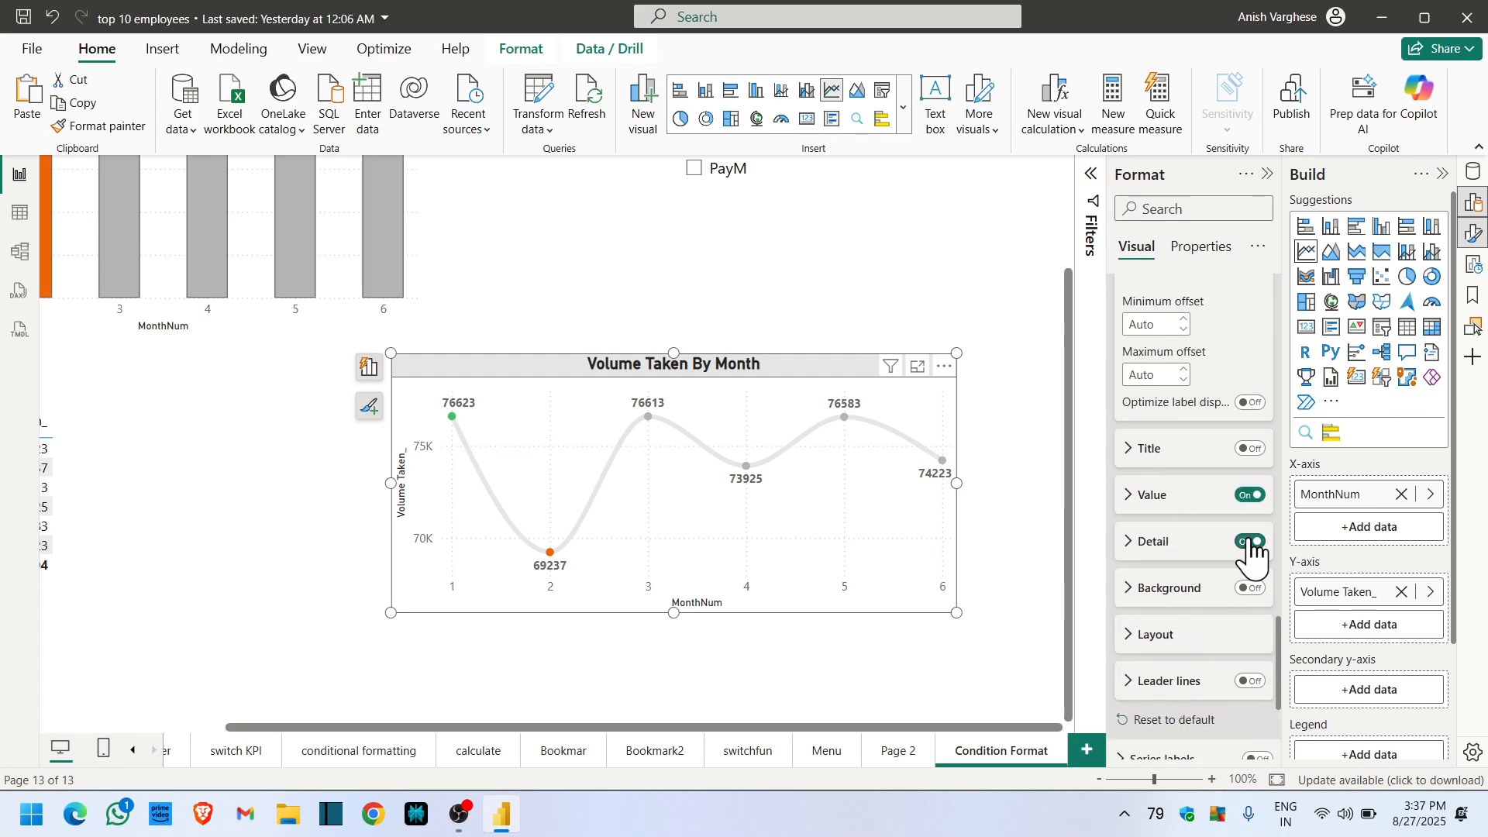
{"action": "left_click", "coordinate": [1149, 496]}
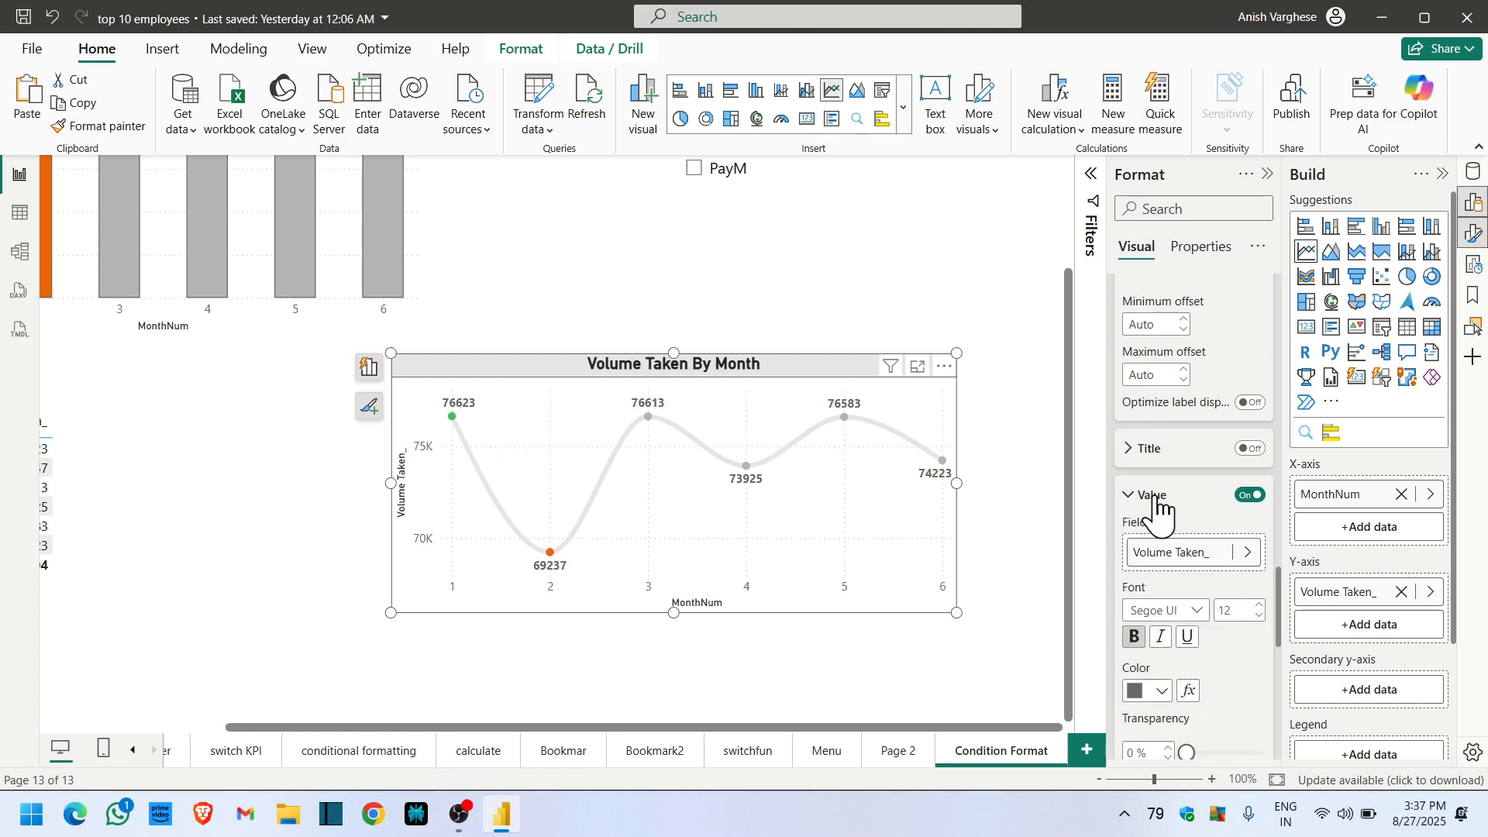
{"action": "scroll", "coordinate": [1232, 665], "scroll_direction": "down", "scroll_amount": 3}
{"action": "scroll", "coordinate": [1236, 667], "scroll_direction": "down", "scroll_amount": 6}
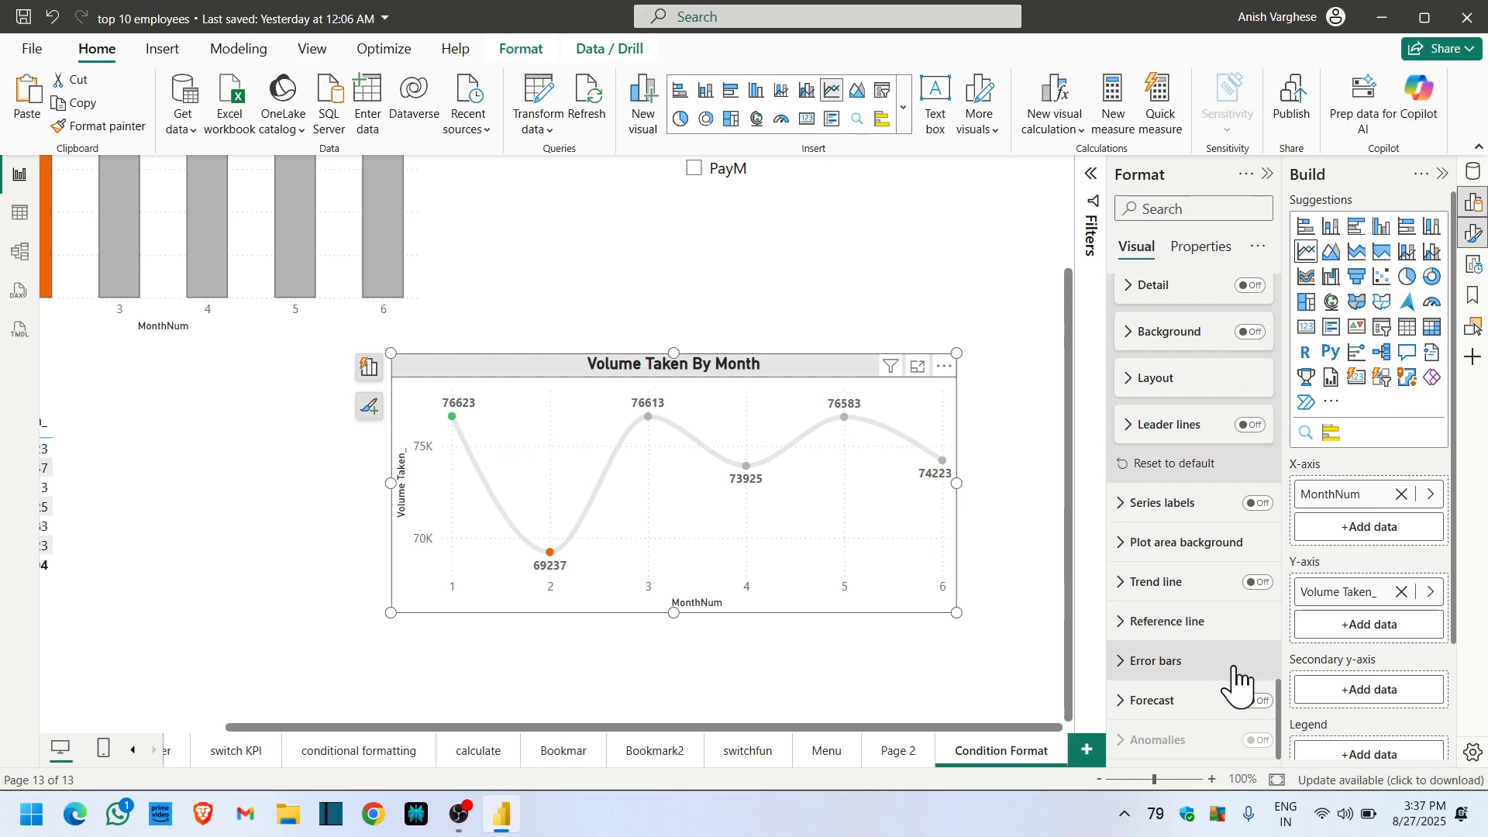
- Change the line chart's title text to "Volume Taken By Month (Lines)"
{"action": "scroll", "coordinate": [1233, 667], "scroll_direction": "up", "scroll_amount": 10}
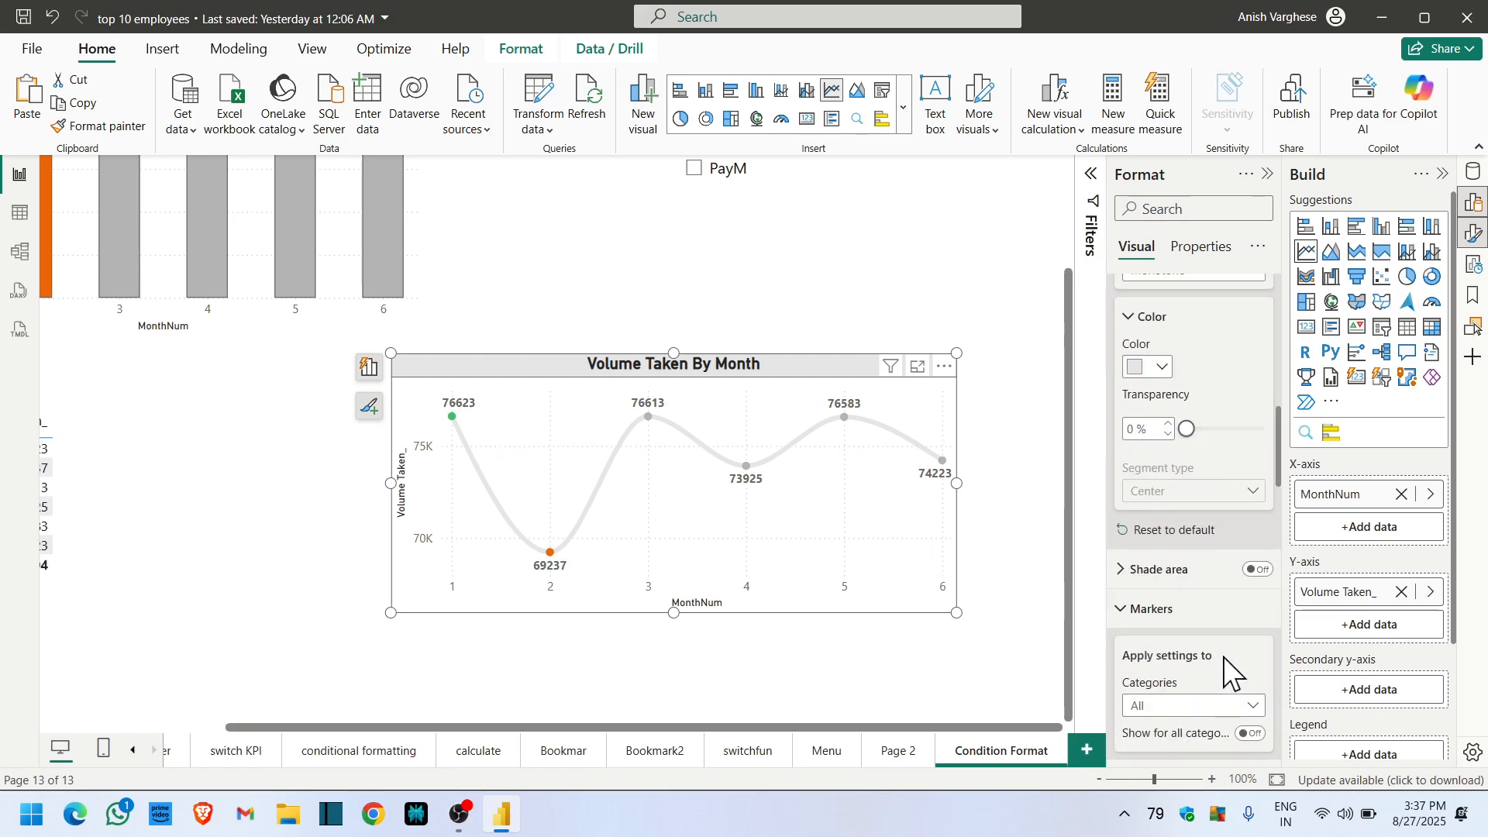
{"action": "scroll", "coordinate": [1223, 657], "scroll_direction": "up", "scroll_amount": 5}
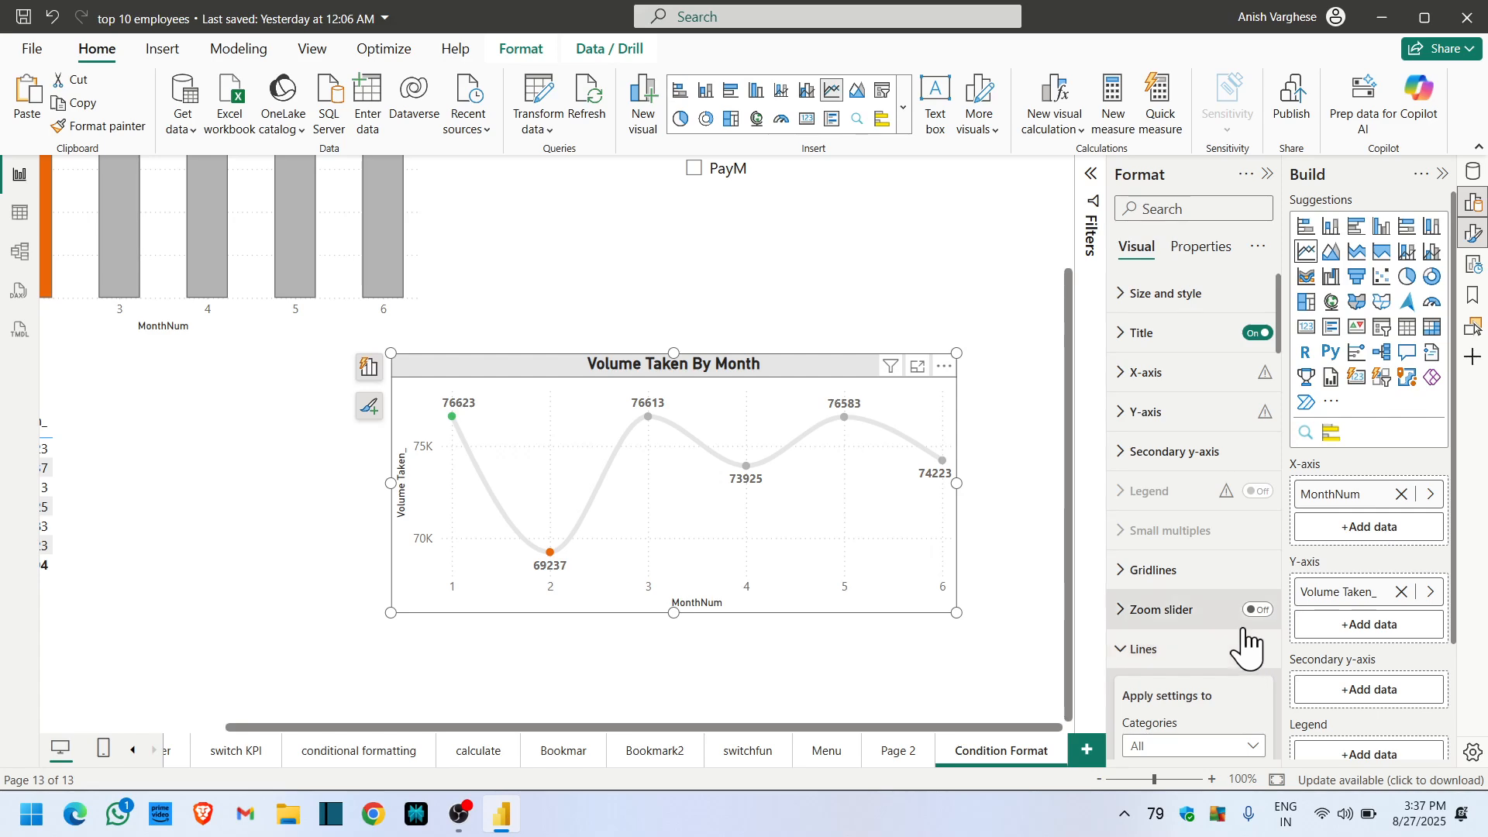
{"action": "left_click", "coordinate": [1195, 341]}
{"action": "left_click", "coordinate": [1220, 431]}
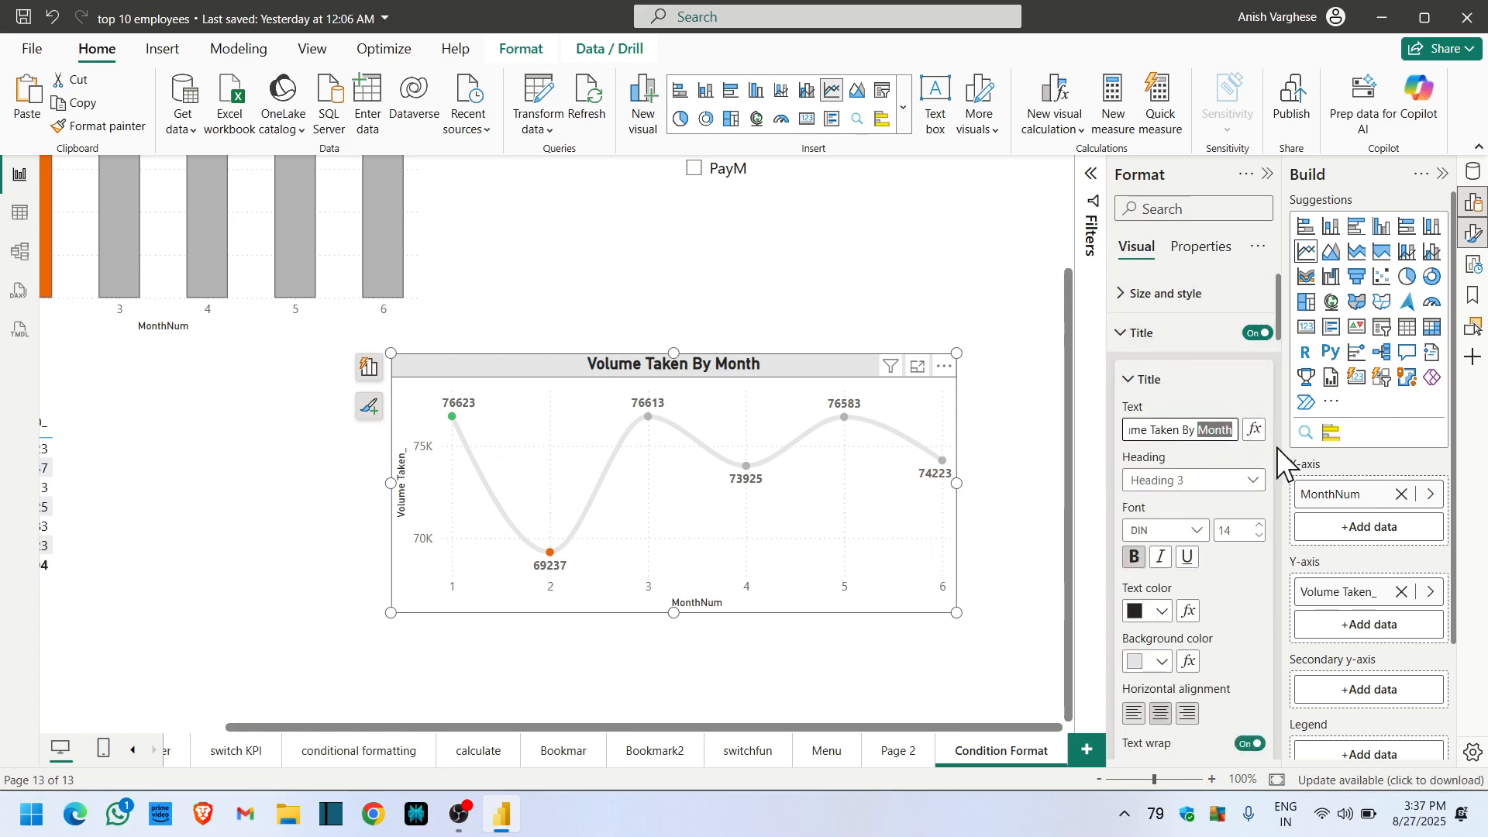
{"action": "type", "text": "("}
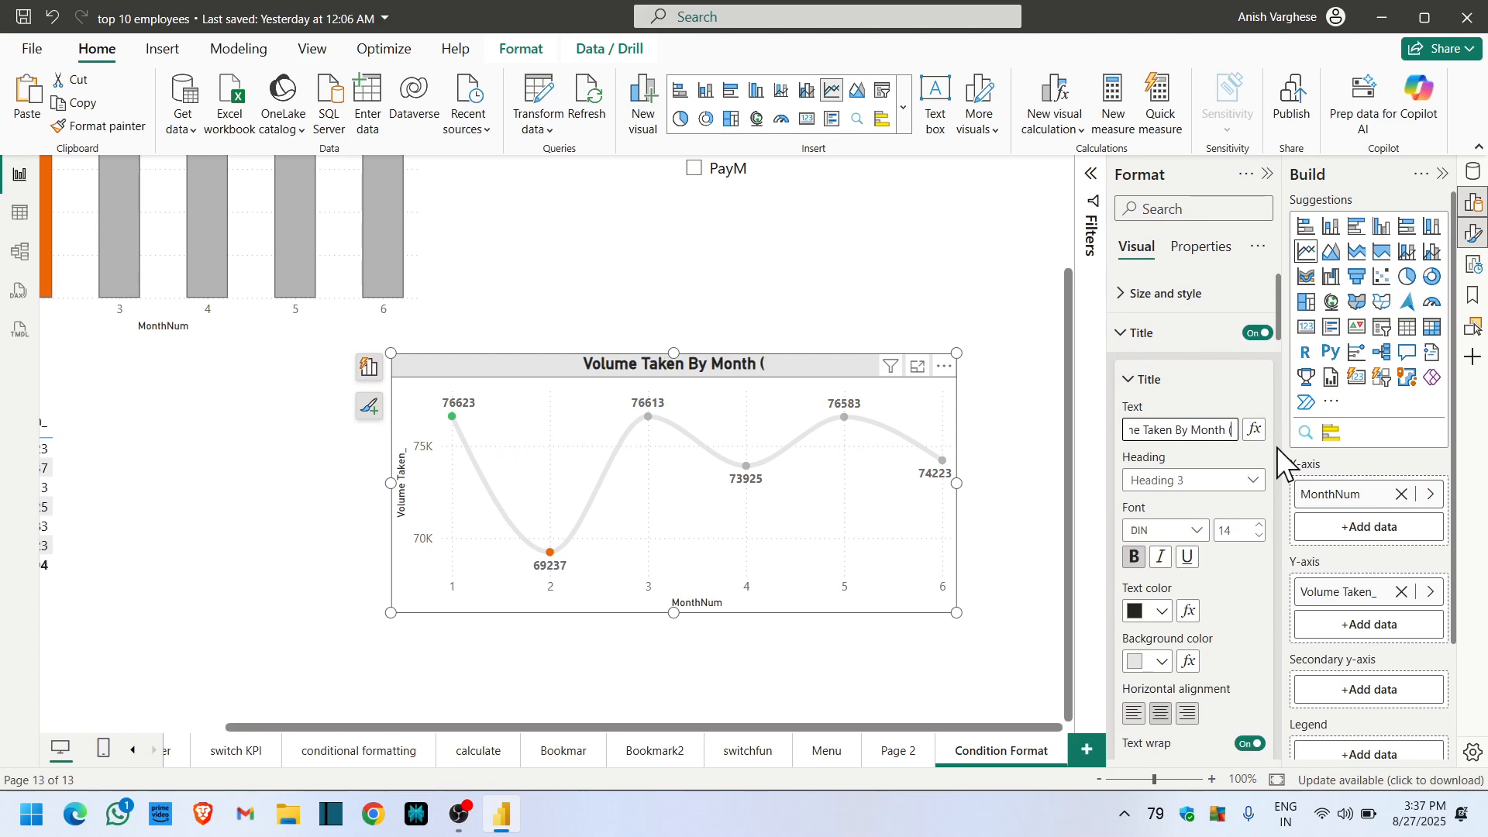
{"action": "type", "text": "Lines)"}
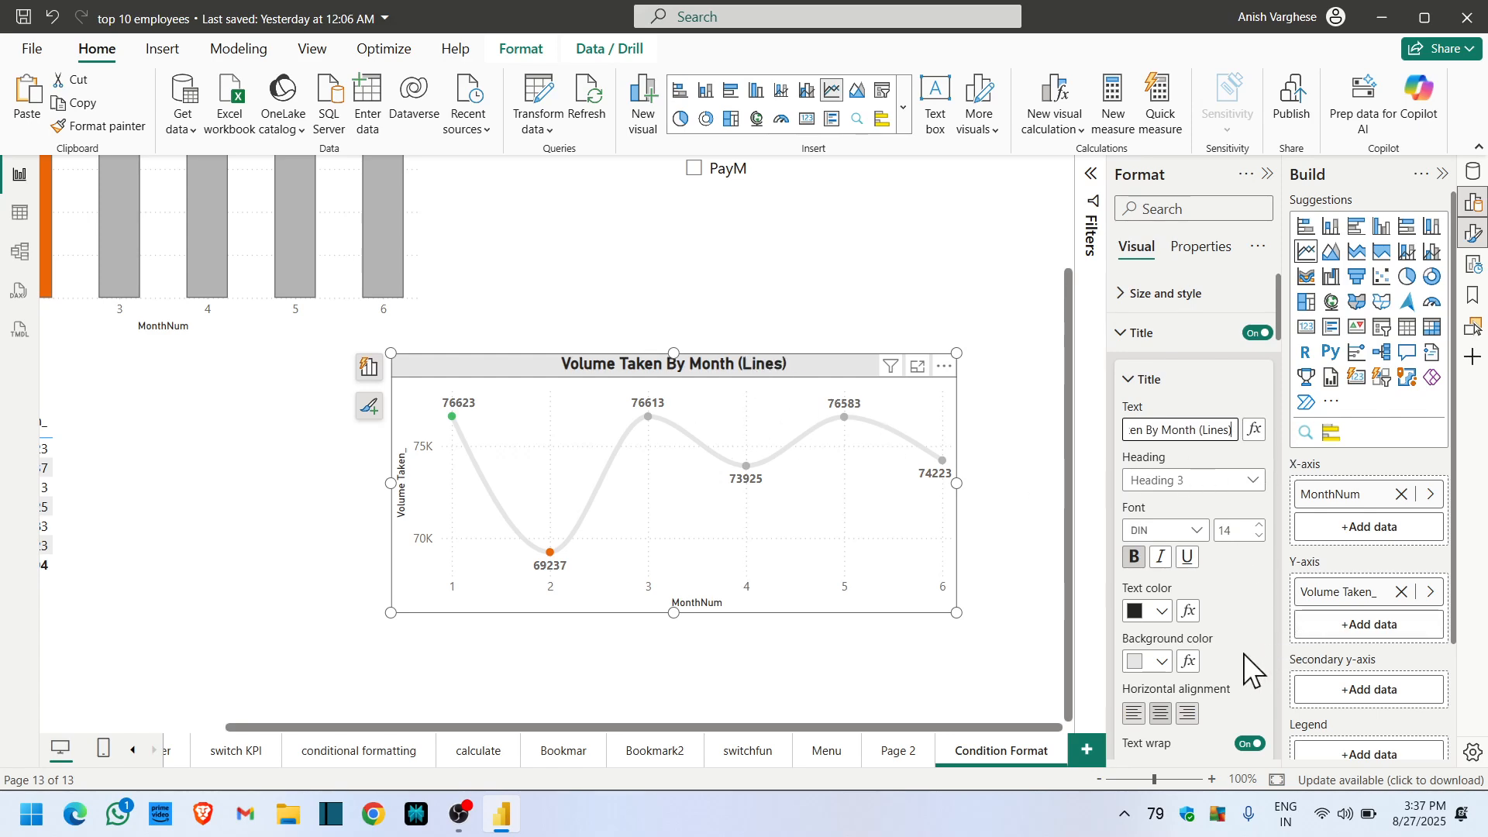
- Give the line chart's title a light blue background color
{"action": "scroll", "coordinate": [1244, 654], "scroll_direction": "down", "scroll_amount": 2}
{"action": "left_click", "coordinate": [1158, 566]}
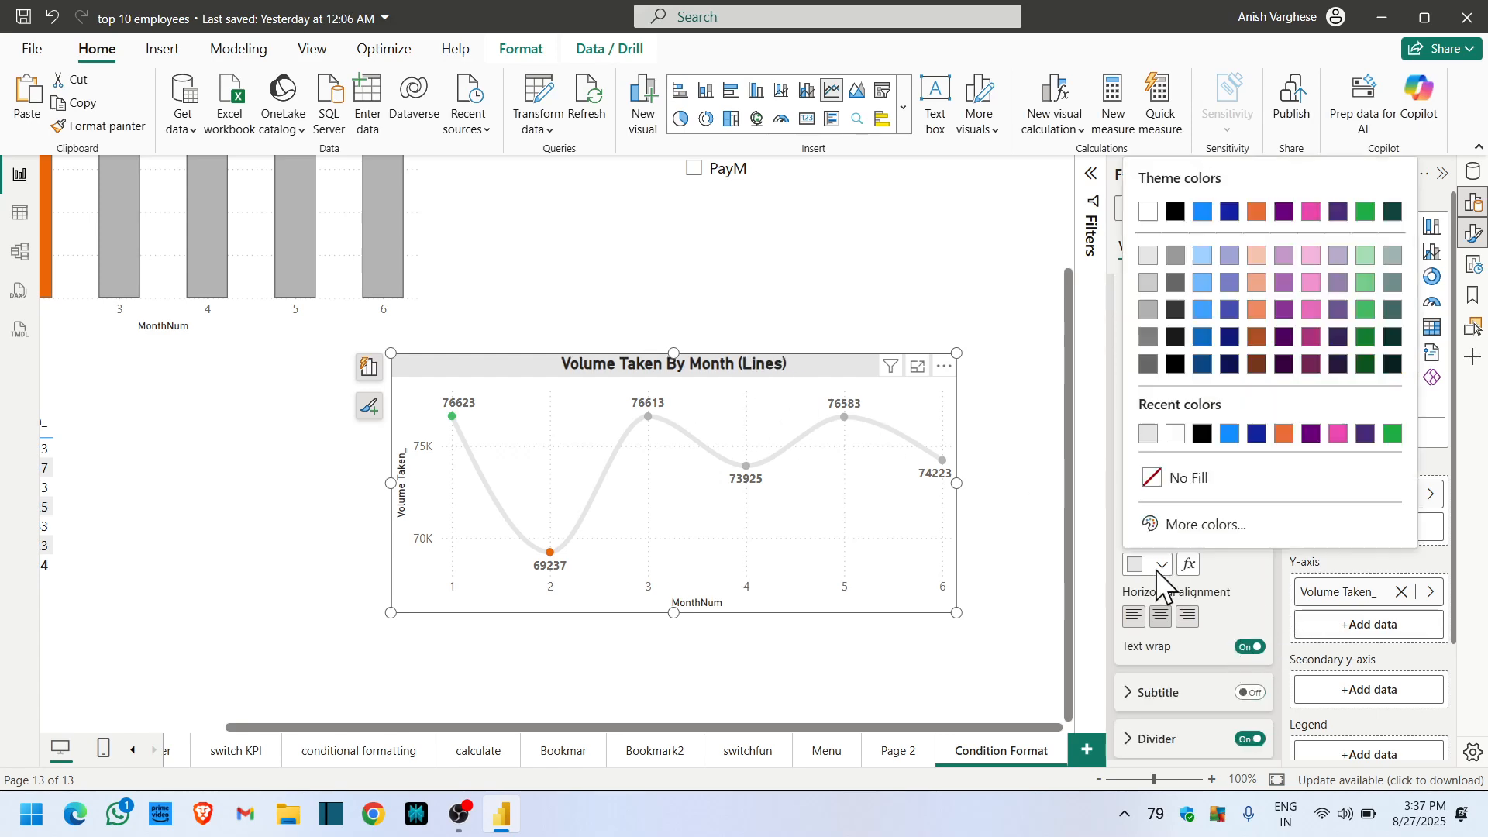
{"action": "left_click", "coordinate": [1204, 256]}
- Turn on the line chart's subtitle, set its text to "6 Months Data" and center it horizontally
{"action": "scroll", "coordinate": [1198, 600], "scroll_direction": "down", "scroll_amount": 4}
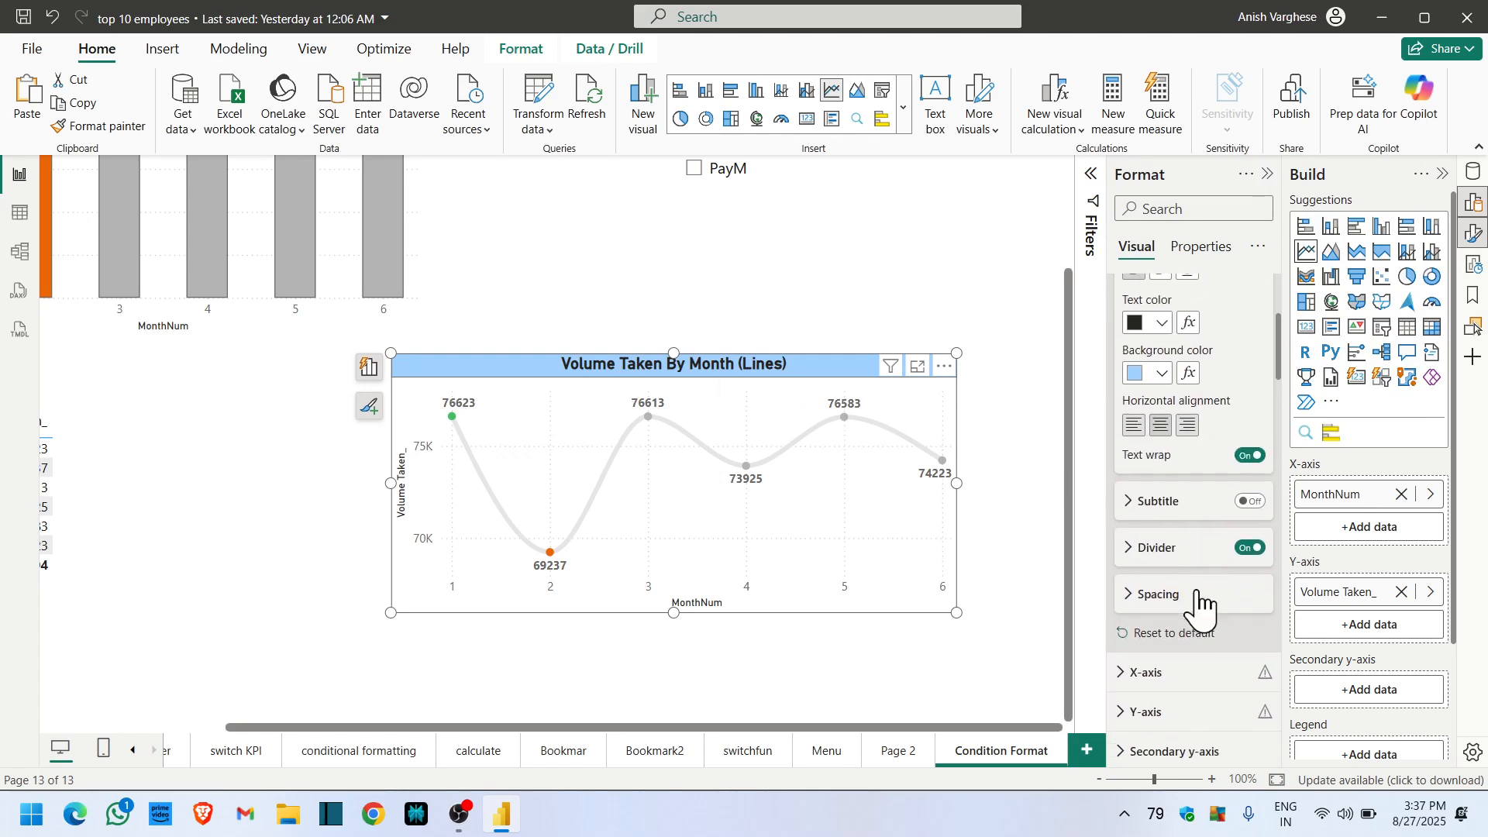
{"action": "scroll", "coordinate": [1199, 606], "scroll_direction": "down", "scroll_amount": 2}
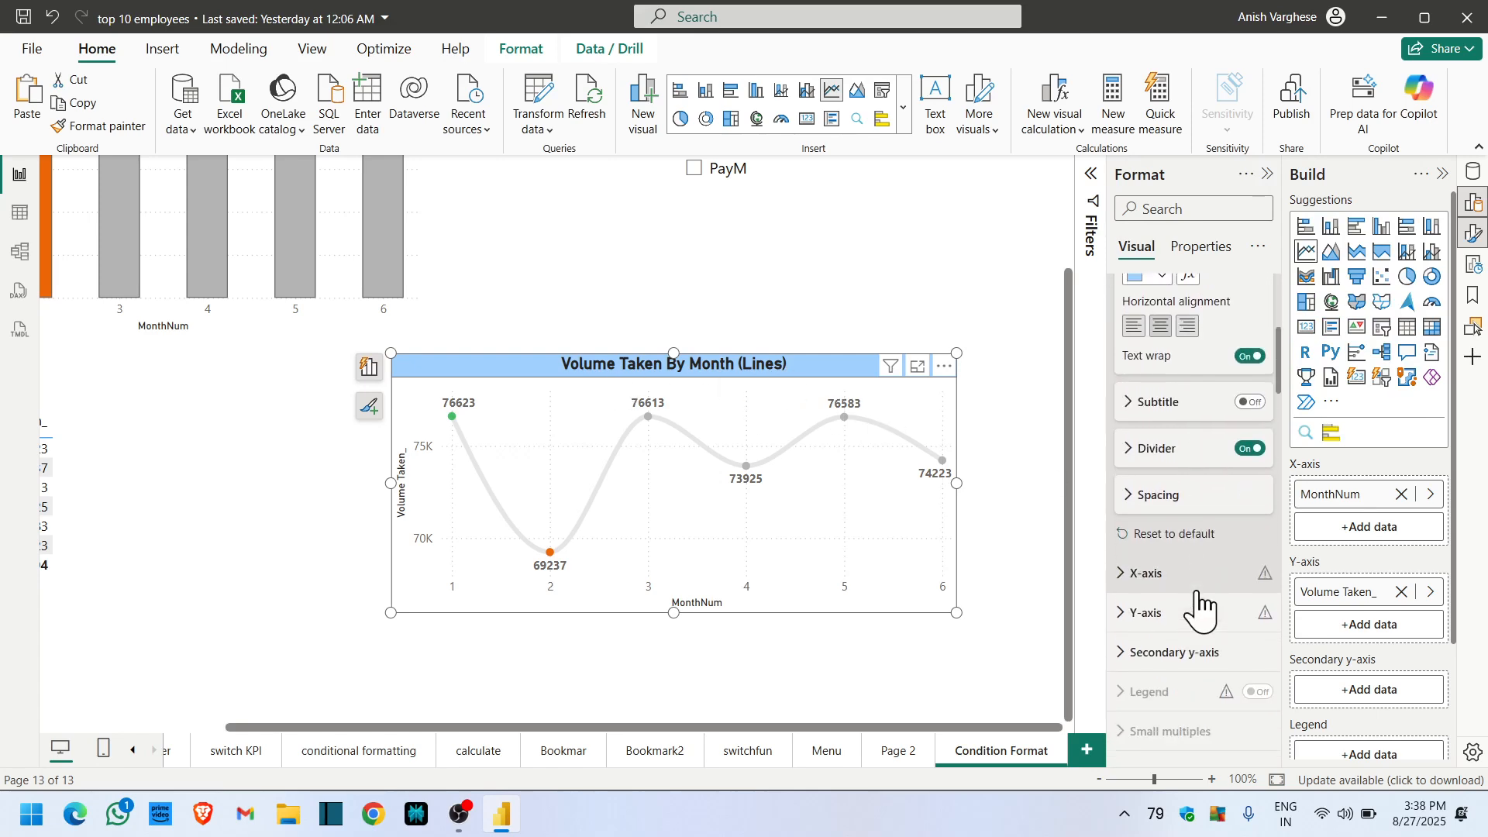
{"action": "left_click", "coordinate": [1259, 403]}
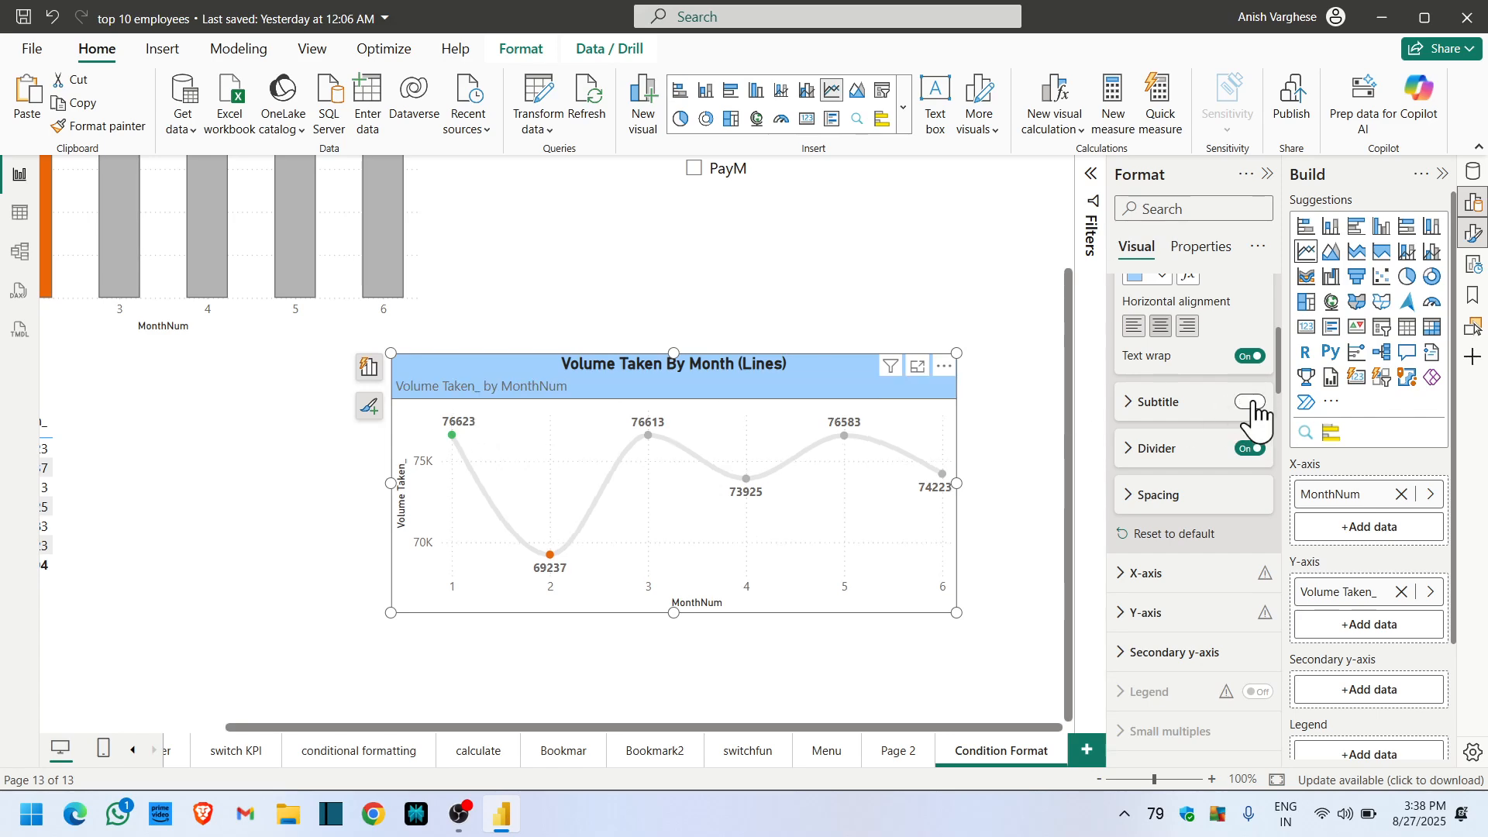
{"action": "left_click", "coordinate": [1179, 409]}
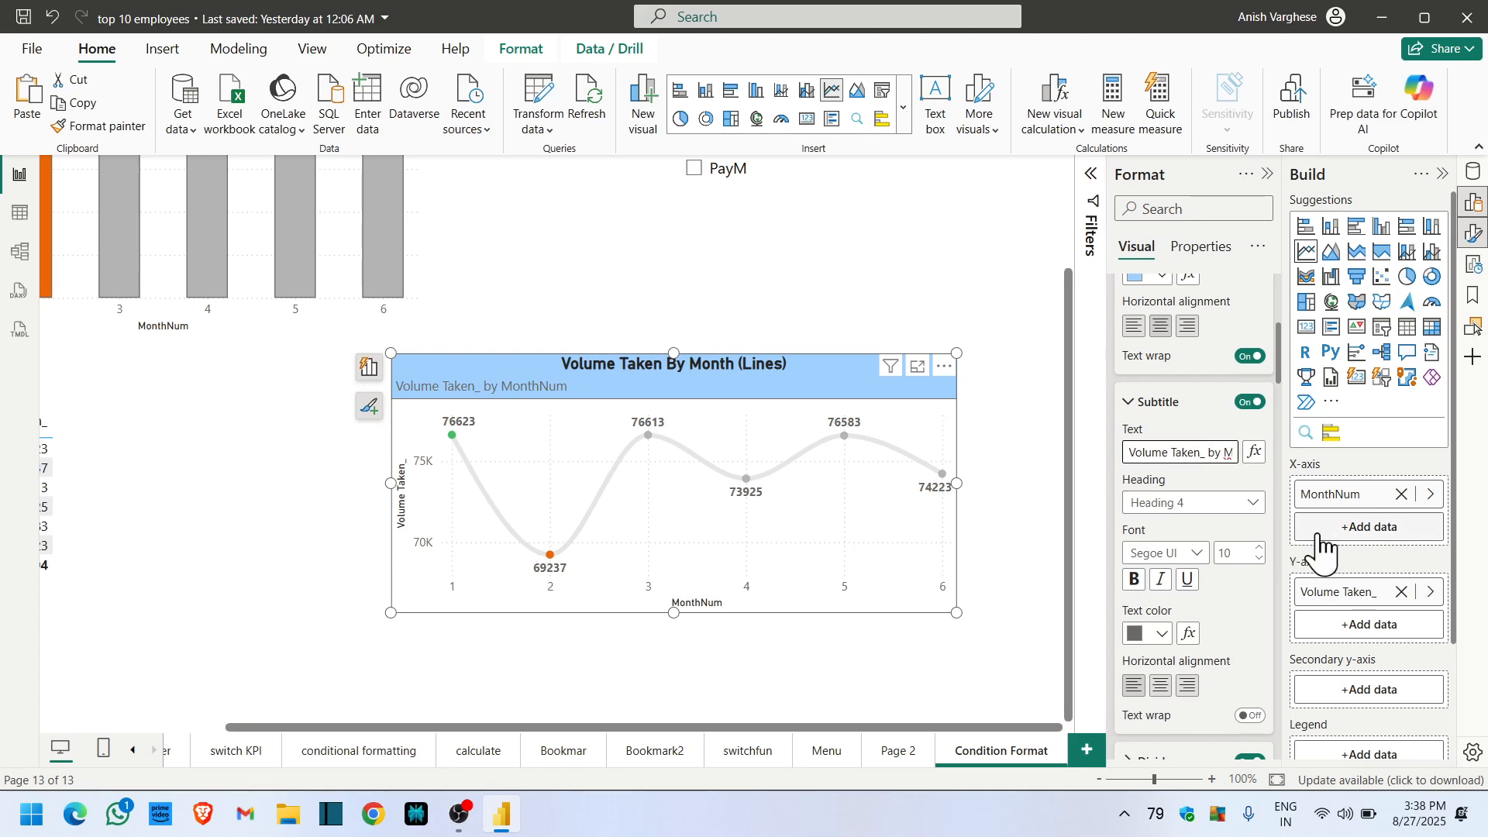
{"action": "key", "text": "ctrl+a"}
{"action": "type", "text": "6 moi"}
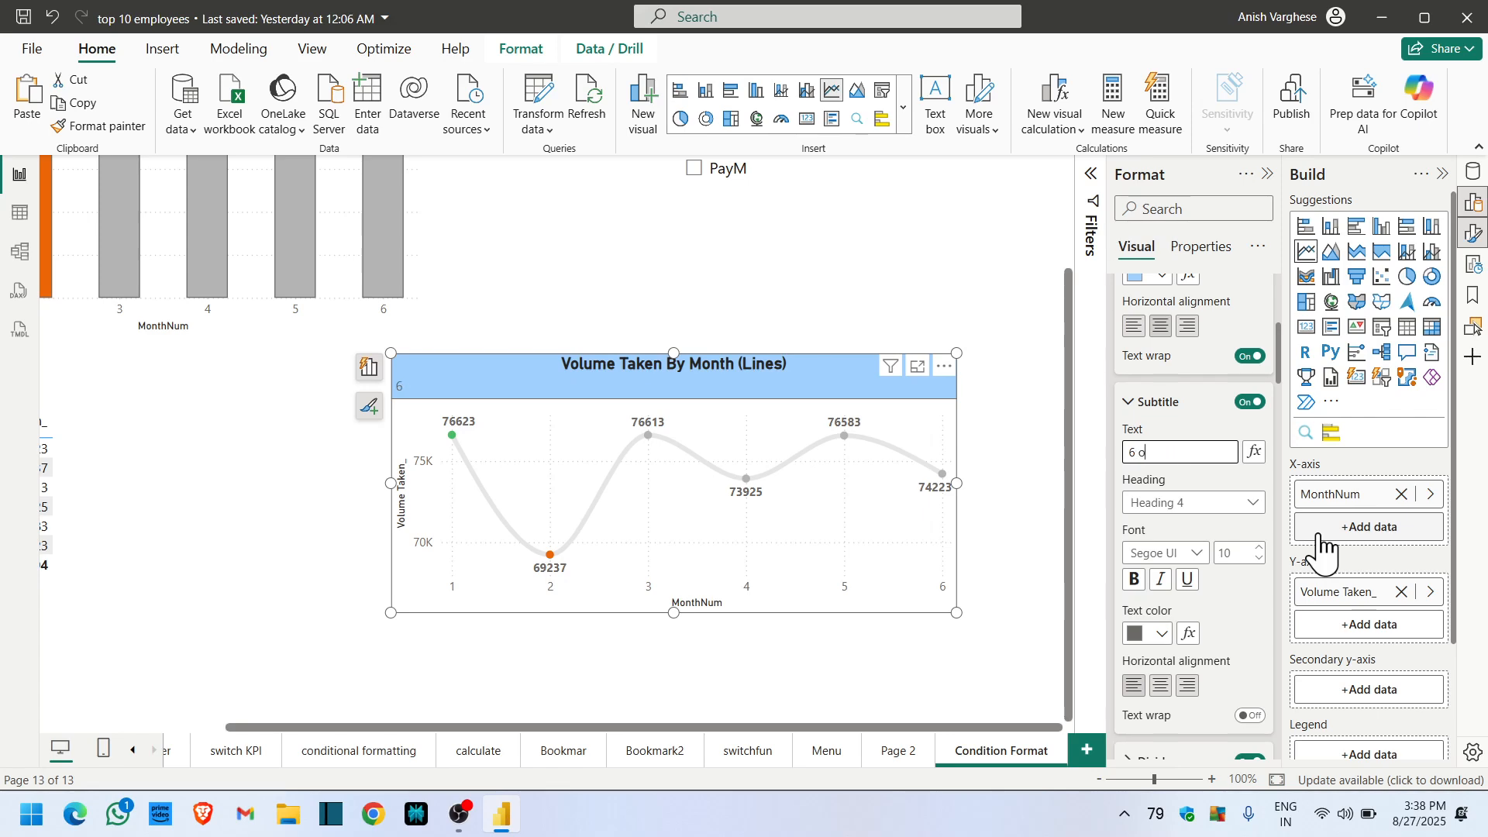
{"action": "key", "text": "BackSpace"}
{"action": "type", "text": "Months Data"}
{"action": "left_click", "coordinate": [1163, 687]}
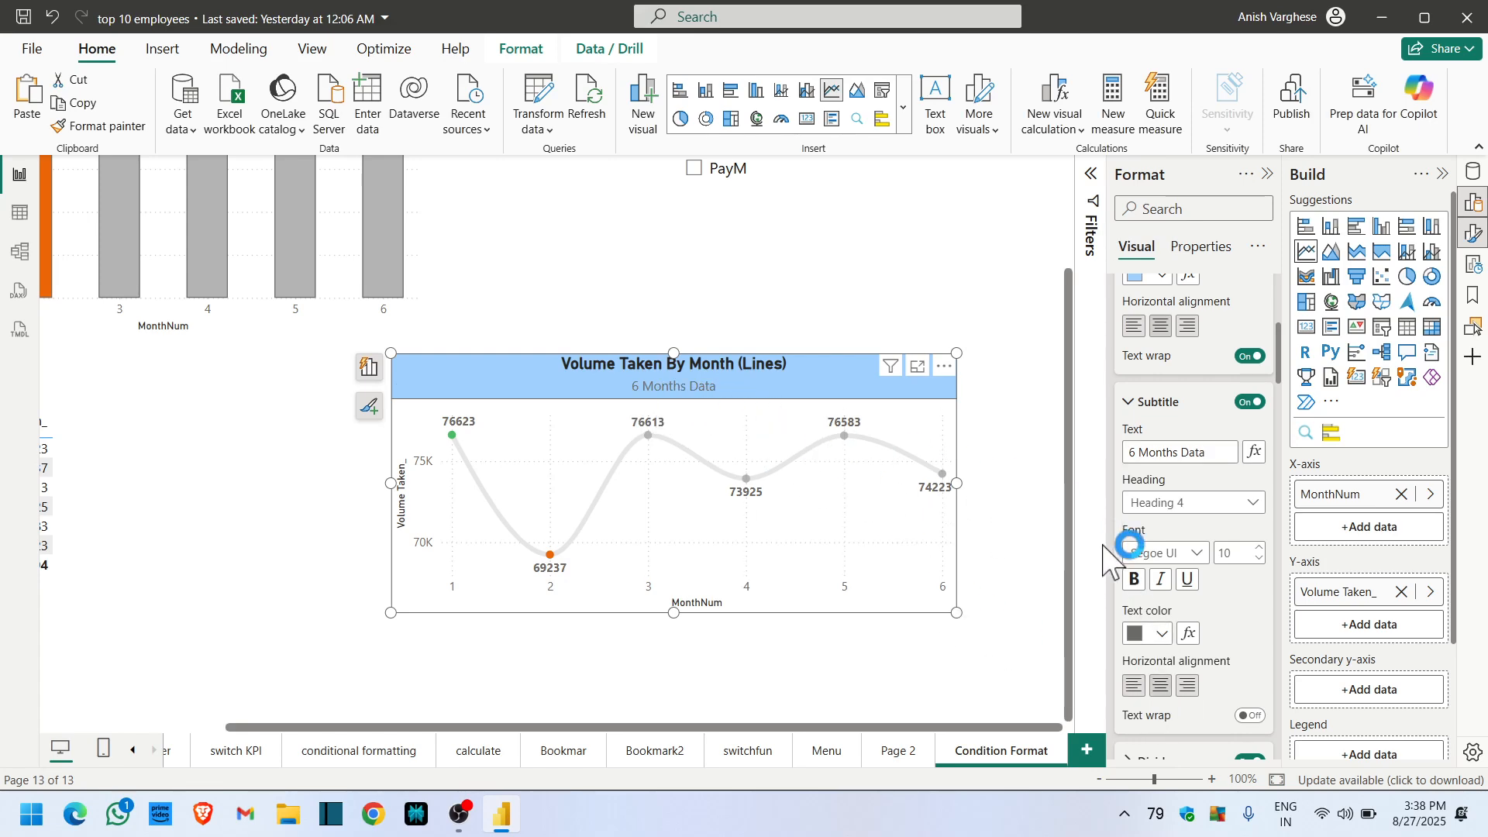
- Turn on the line chart's markers for all categories and set the marker size to 9 px
{"action": "scroll", "coordinate": [1232, 643], "scroll_direction": "down", "scroll_amount": 5}
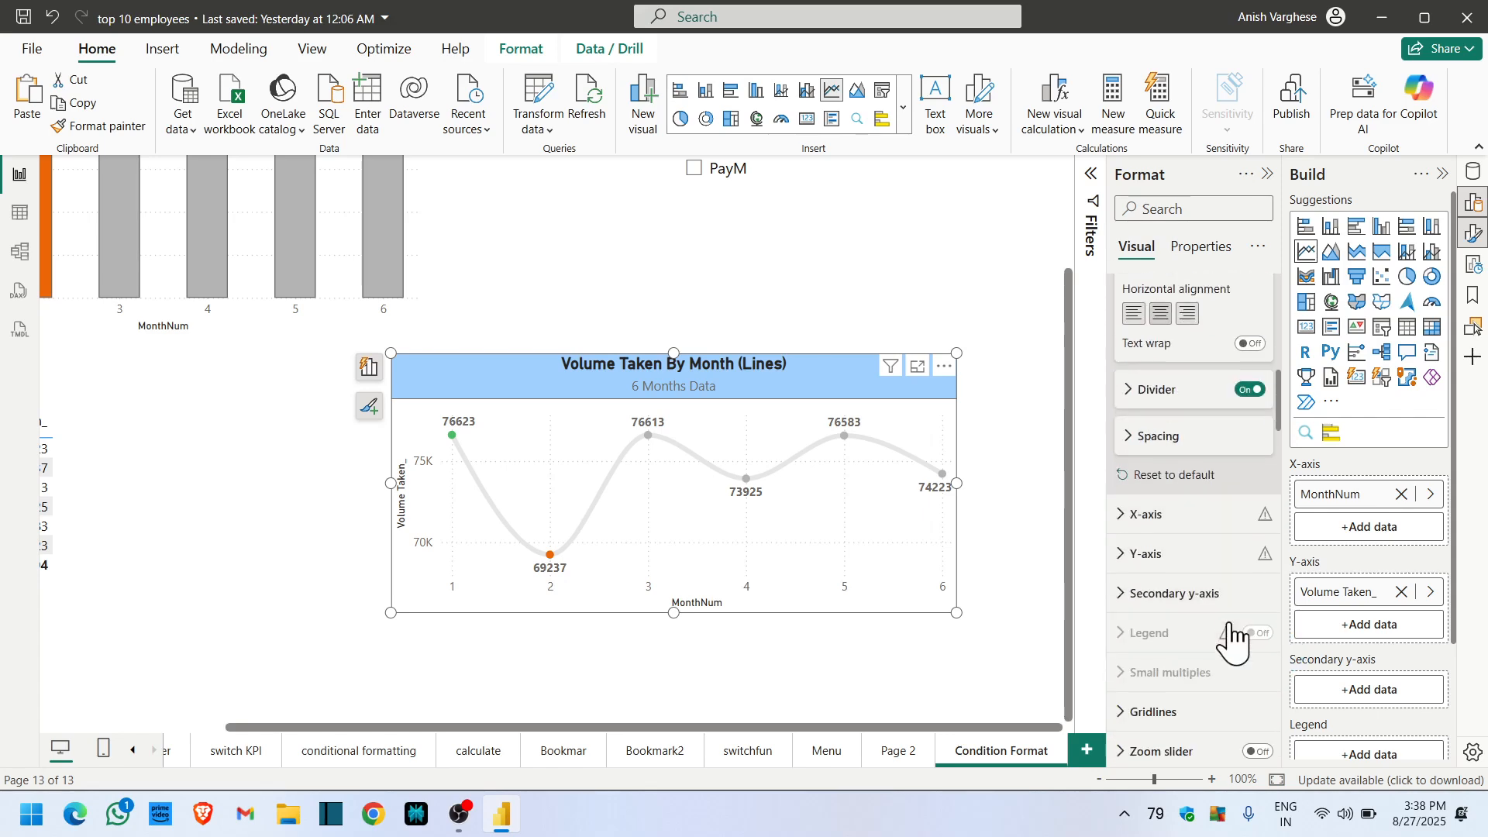
{"action": "scroll", "coordinate": [1241, 628], "scroll_direction": "down", "scroll_amount": 4}
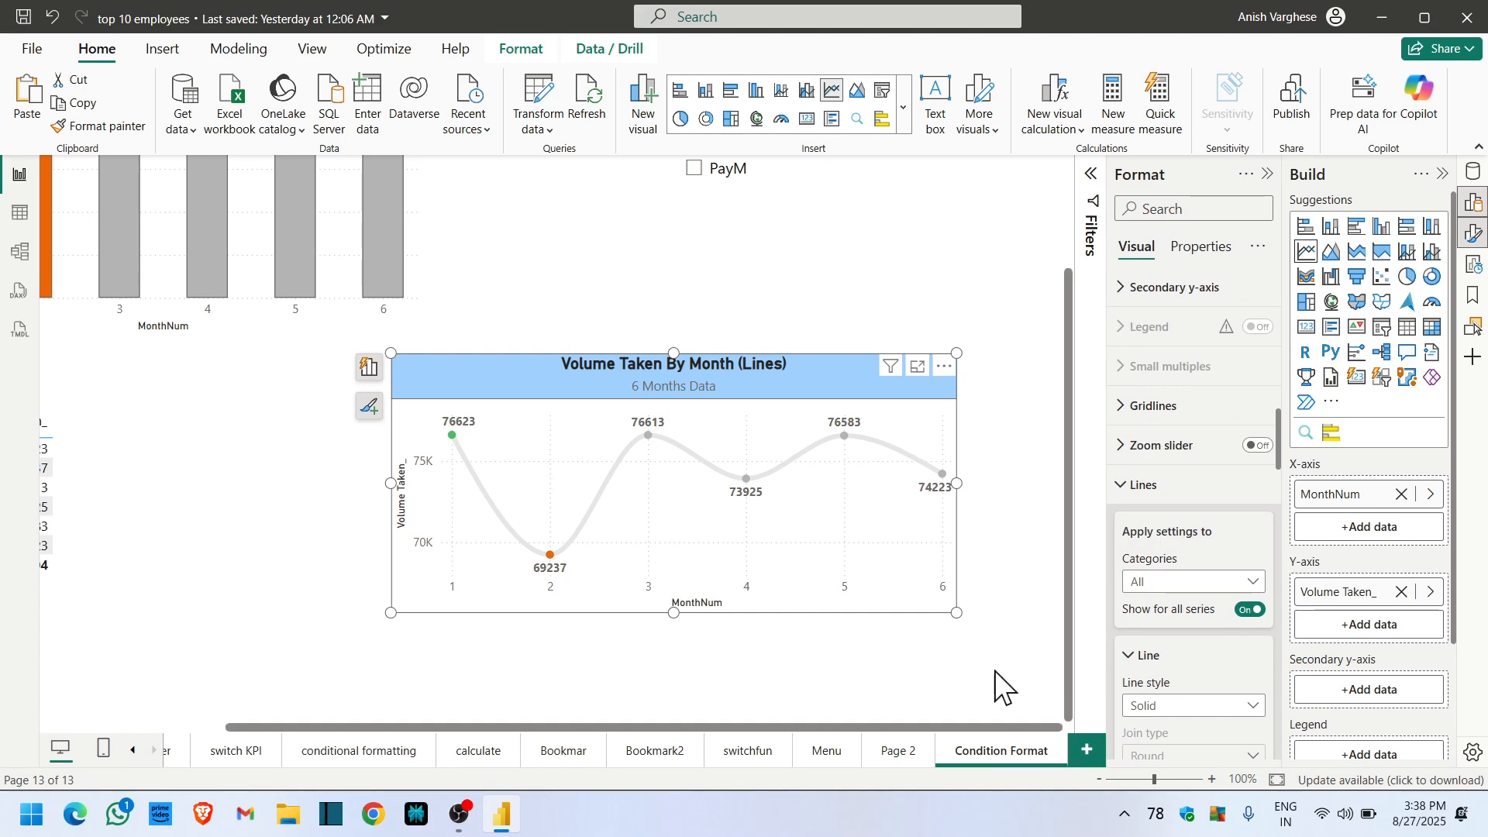
{"action": "scroll", "coordinate": [1210, 665], "scroll_direction": "down", "scroll_amount": 5}
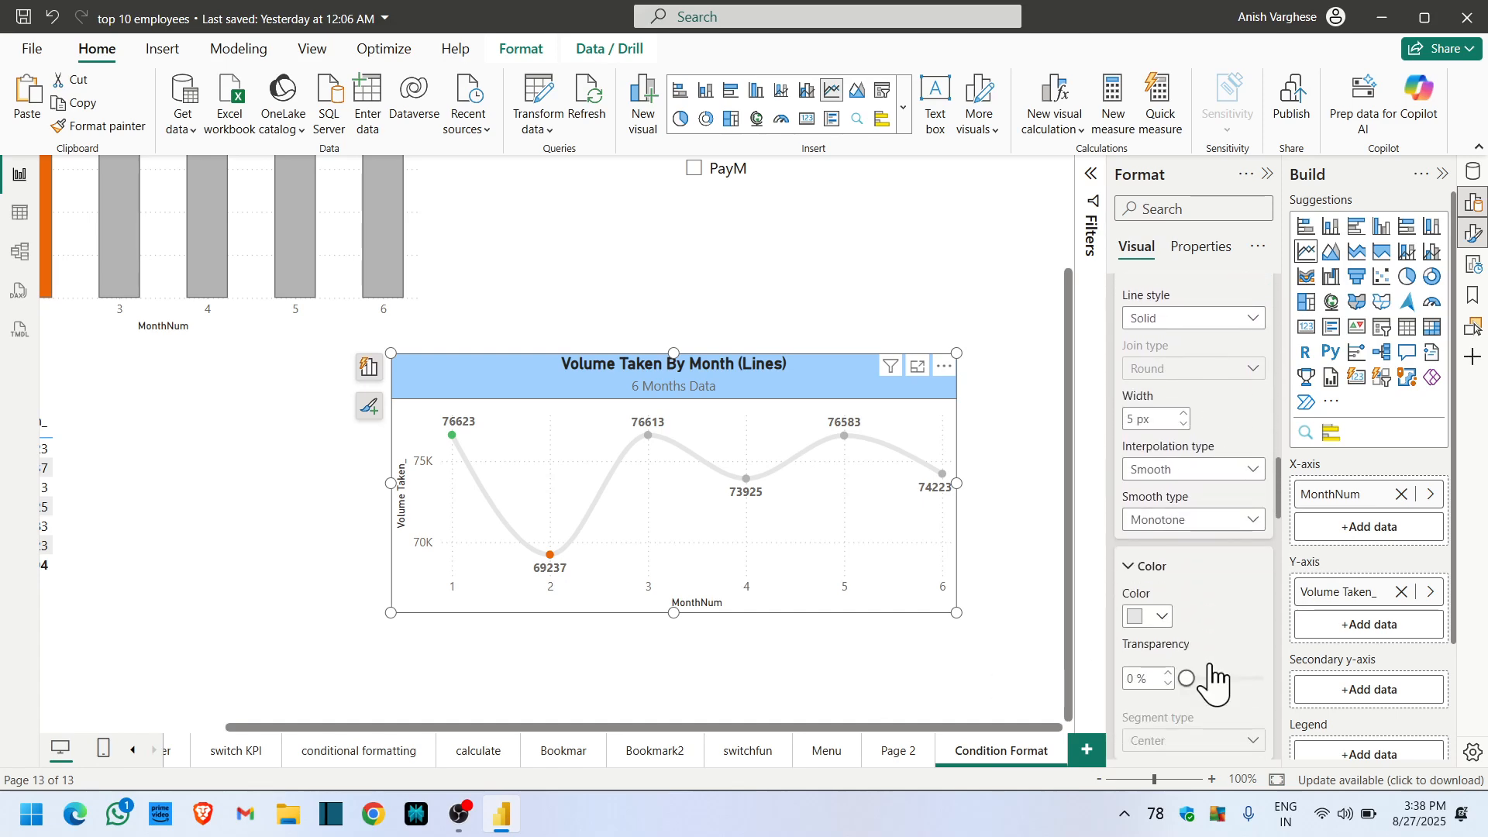
{"action": "scroll", "coordinate": [1213, 679], "scroll_direction": "down", "scroll_amount": 3}
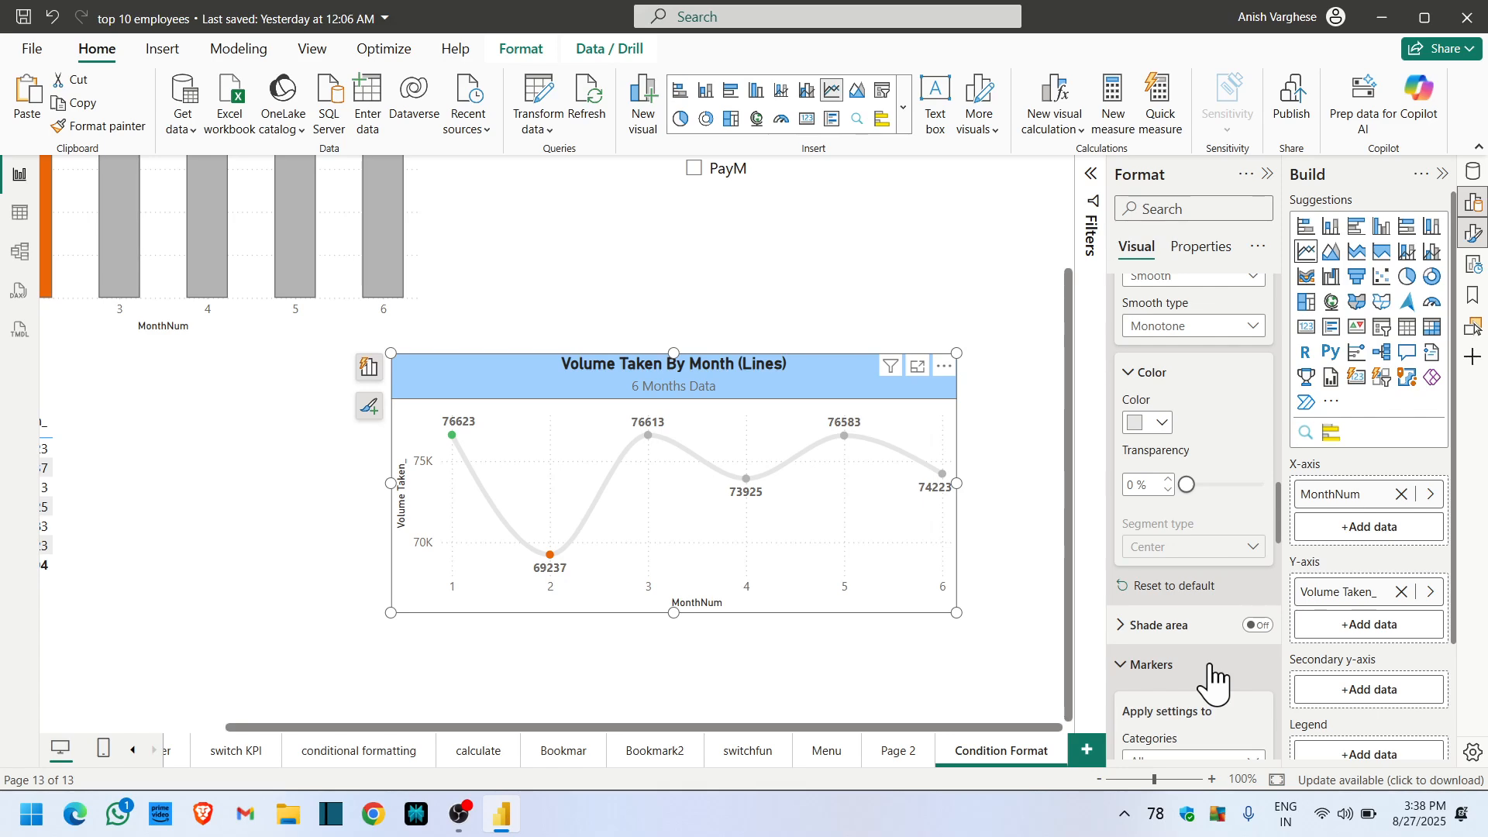
{"action": "scroll", "coordinate": [1214, 680], "scroll_direction": "down", "scroll_amount": 3}
{"action": "scroll", "coordinate": [1211, 663], "scroll_direction": "down", "scroll_amount": 3}
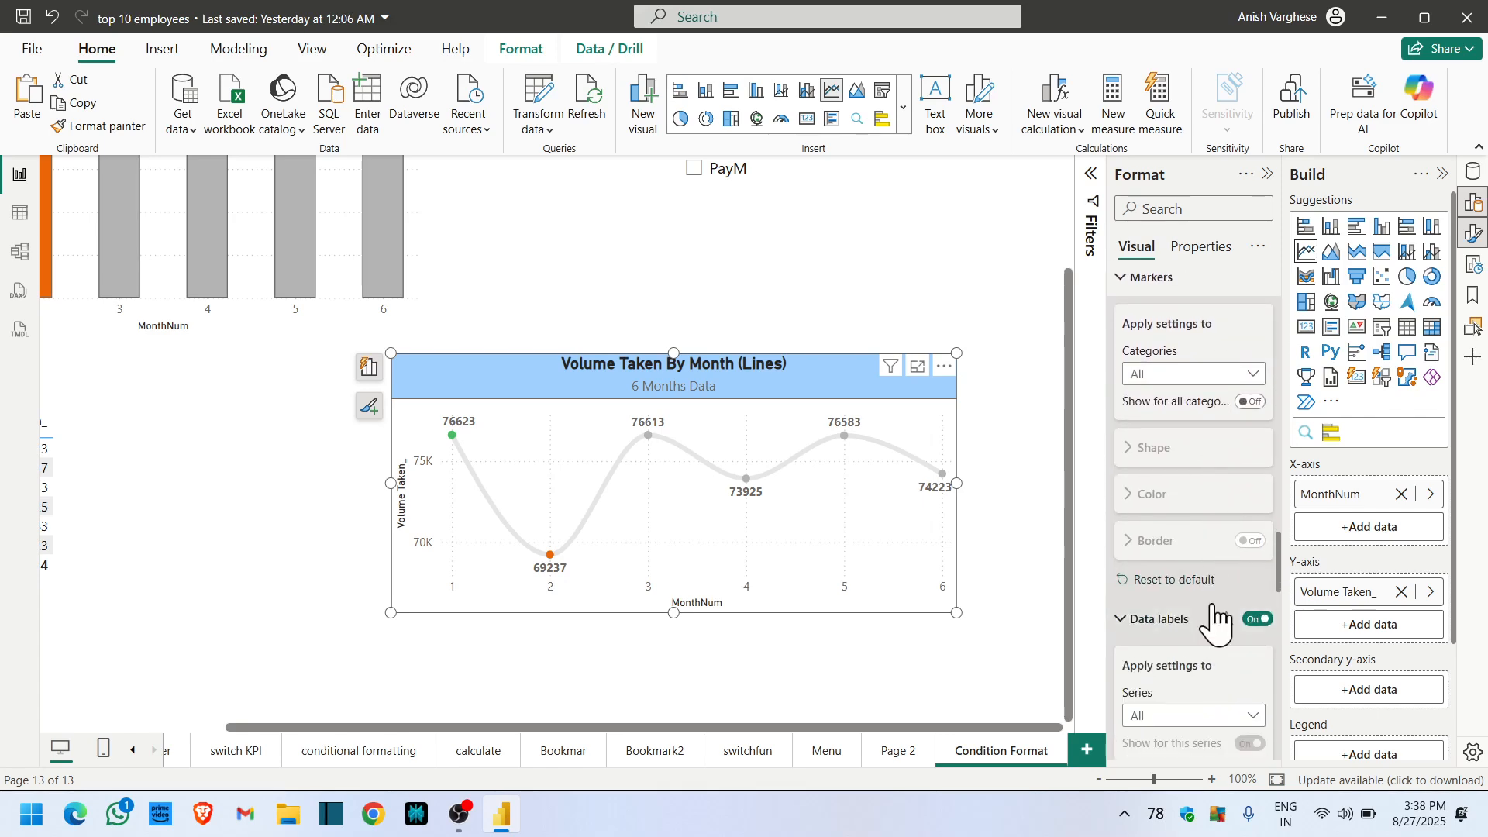
{"action": "left_click", "coordinate": [1249, 401]}
{"action": "left_click", "coordinate": [1256, 403]}
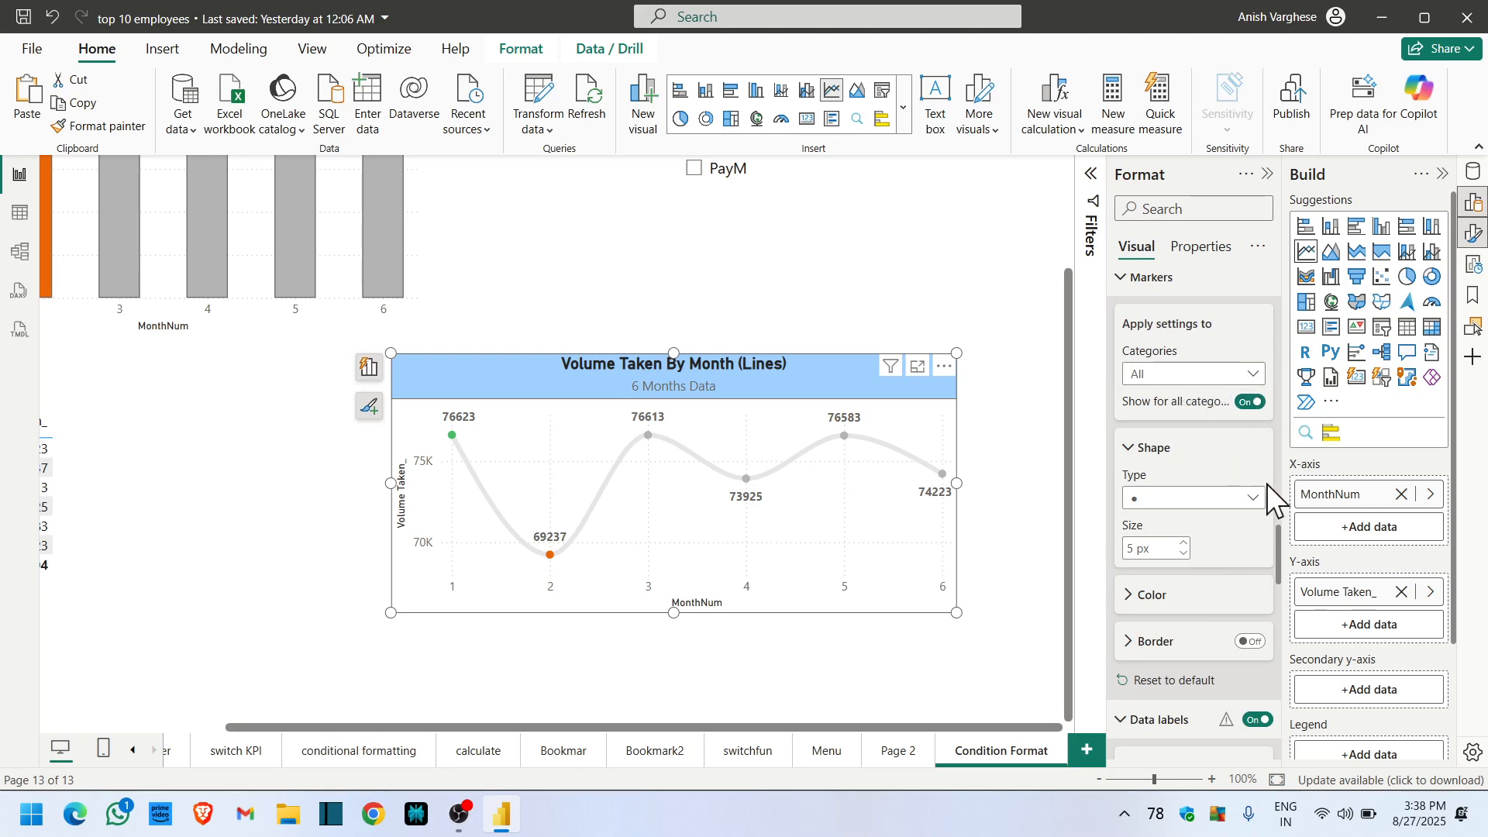
{"action": "left_click", "coordinate": [1184, 543]}
{"action": "left_click", "coordinate": [1184, 543]}
{"action": "left_click", "coordinate": [1184, 543]}
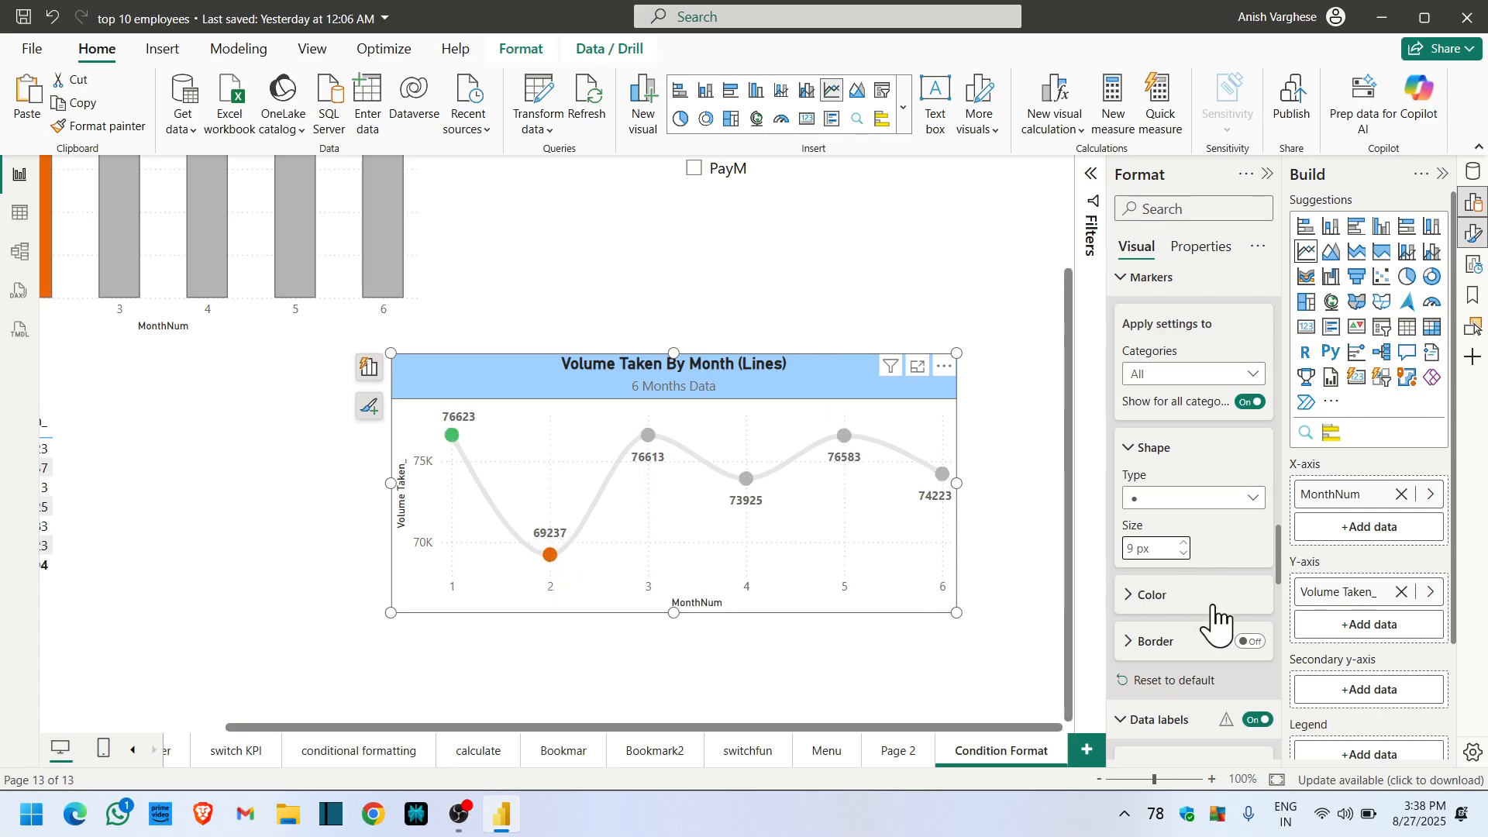
- Turn on the border for the line chart's markers and set the border color to green
{"action": "left_click", "coordinate": [1245, 647]}
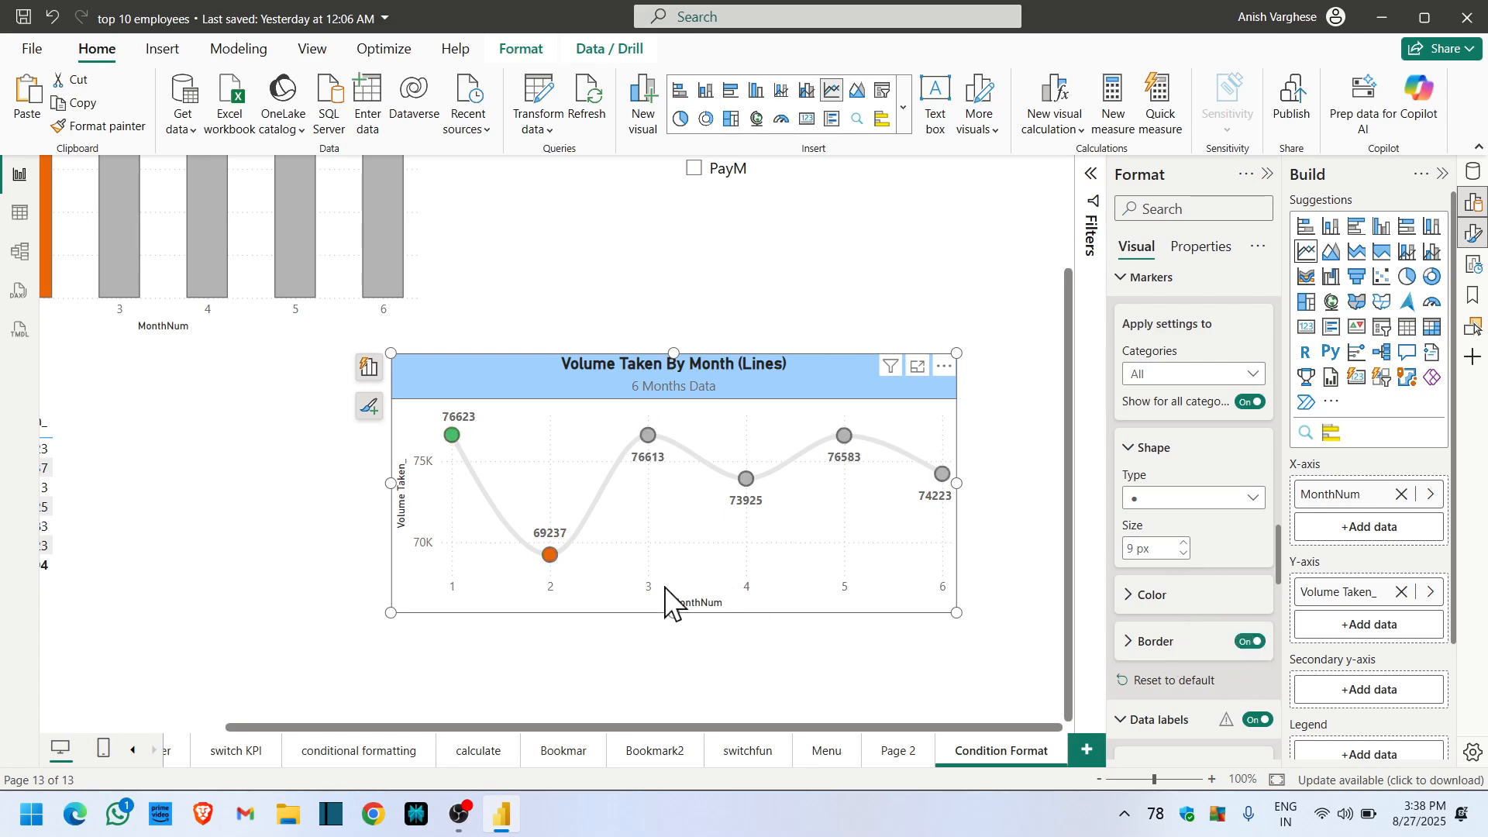
{"action": "left_click", "coordinate": [1190, 655]}
{"action": "scroll", "coordinate": [1217, 615], "scroll_direction": "down", "scroll_amount": 3}
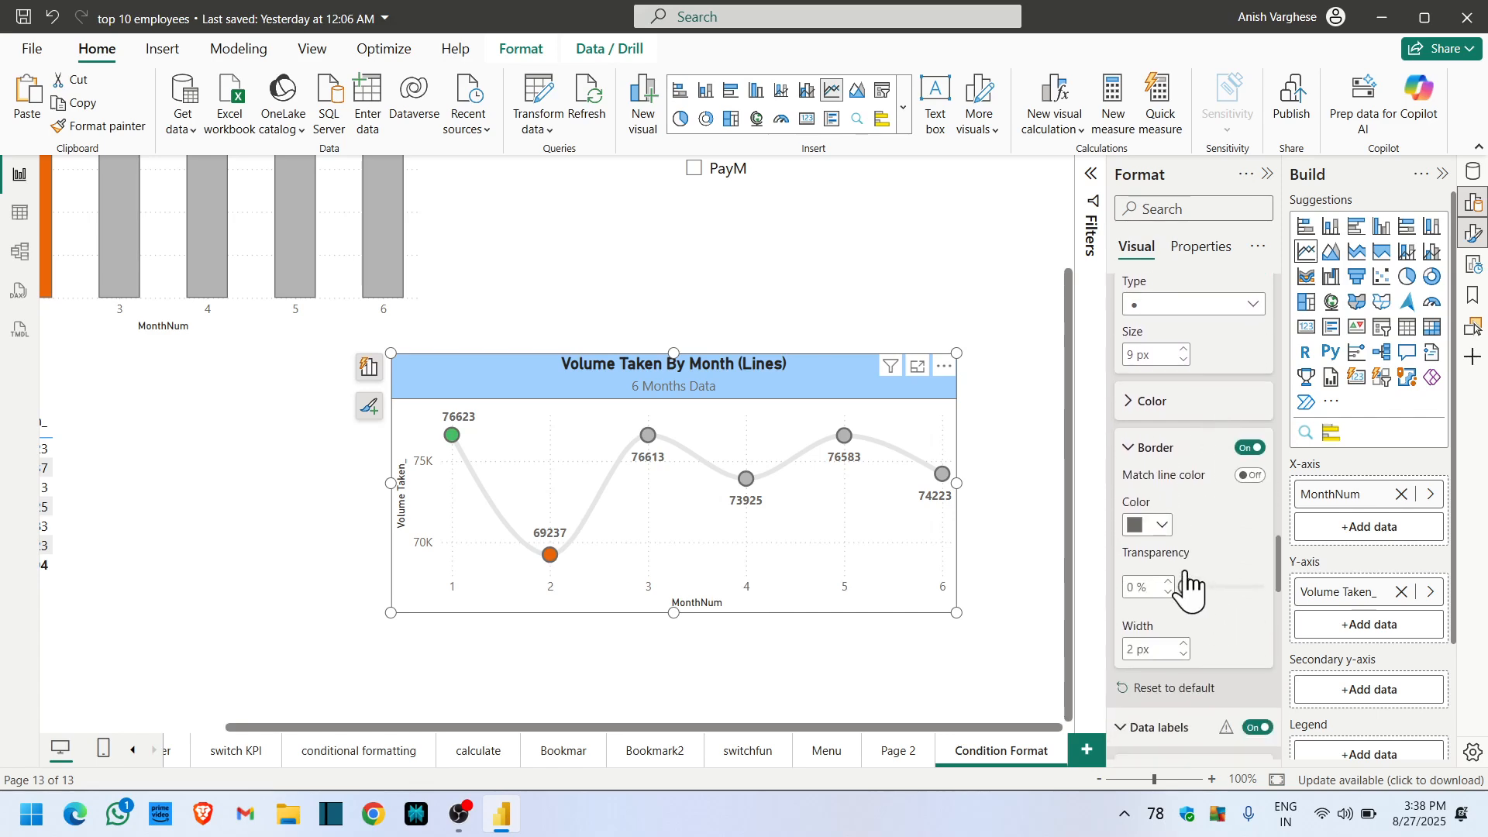
{"action": "left_click", "coordinate": [1163, 527]}
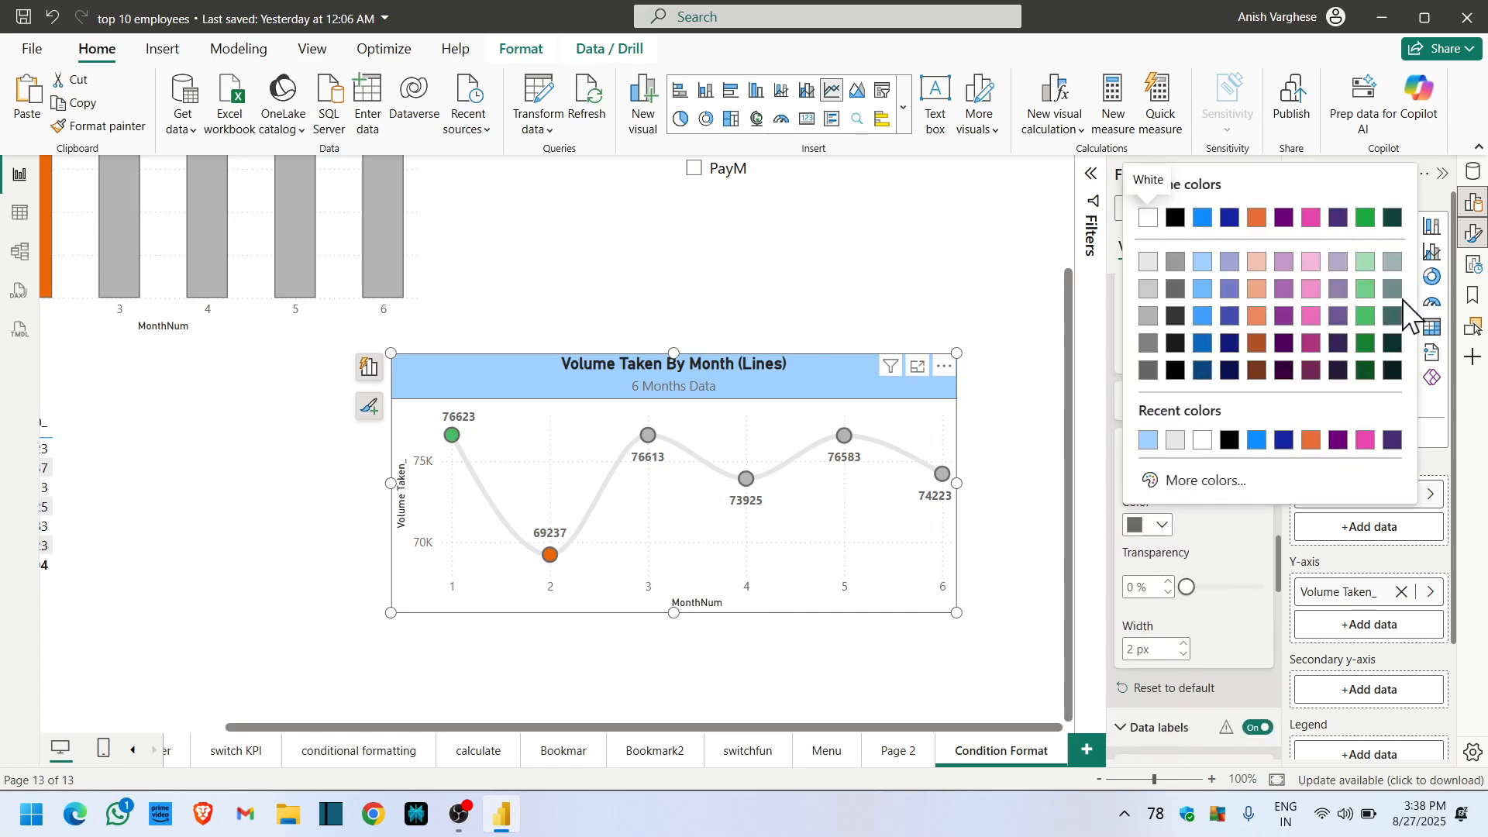
{"action": "left_click", "coordinate": [1369, 316]}
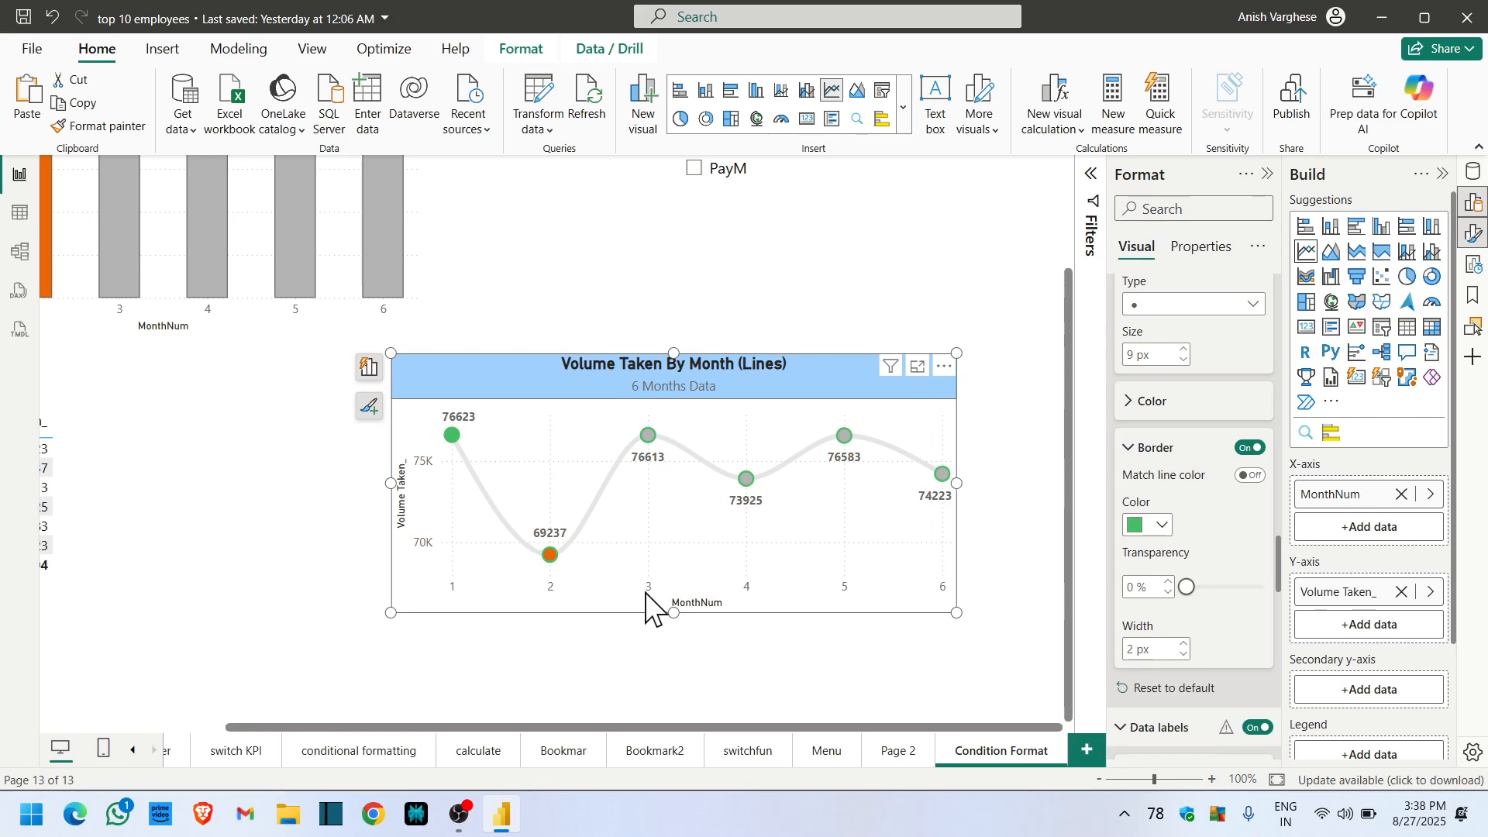
{"action": "scroll", "coordinate": [591, 591], "scroll_direction": "up", "scroll_amount": 3, "text": "ctrl"}
{"action": "scroll", "coordinate": [746, 586], "scroll_direction": "down", "scroll_amount": 3}
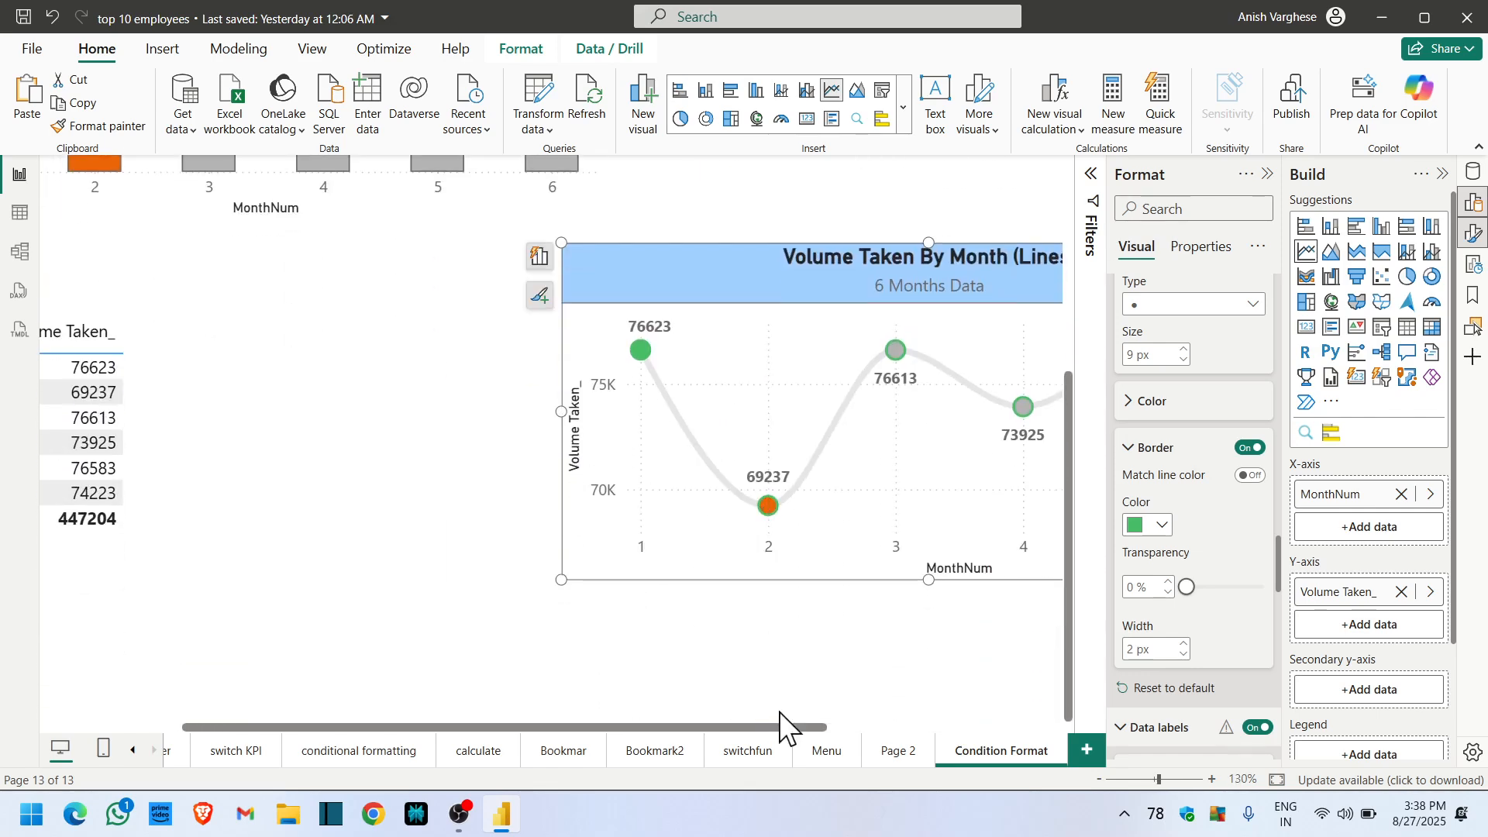
{"action": "left_click_drag", "start_coordinate": [788, 727], "coordinate": [971, 727]}
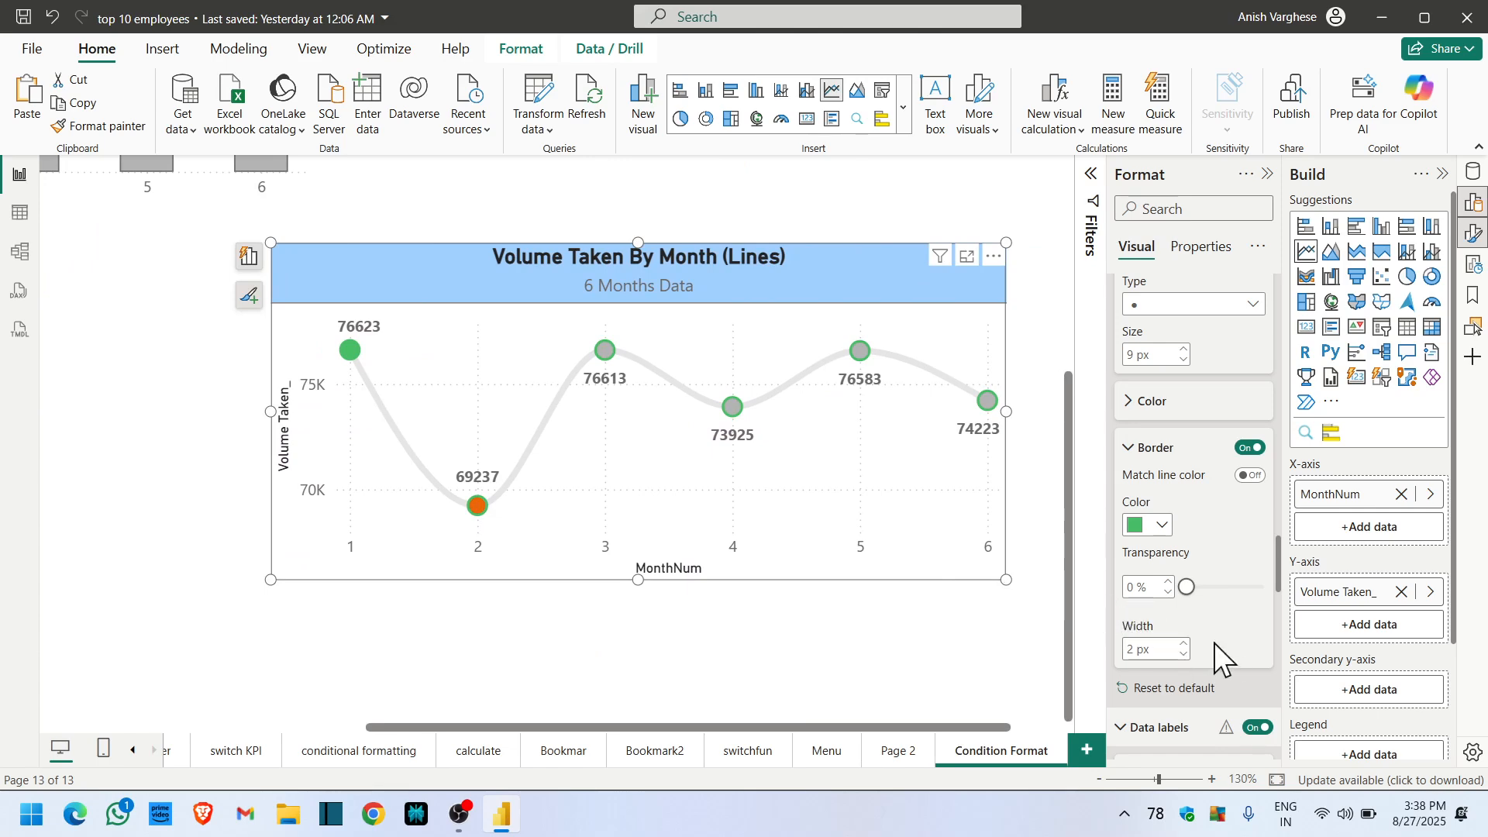
- Move the line chart so its top edge aligns with the matrix, and narrow the matrix to leave a gap between them
{"action": "scroll", "coordinate": [701, 516], "scroll_direction": "down", "scroll_amount": 6, "text": "ctrl"}
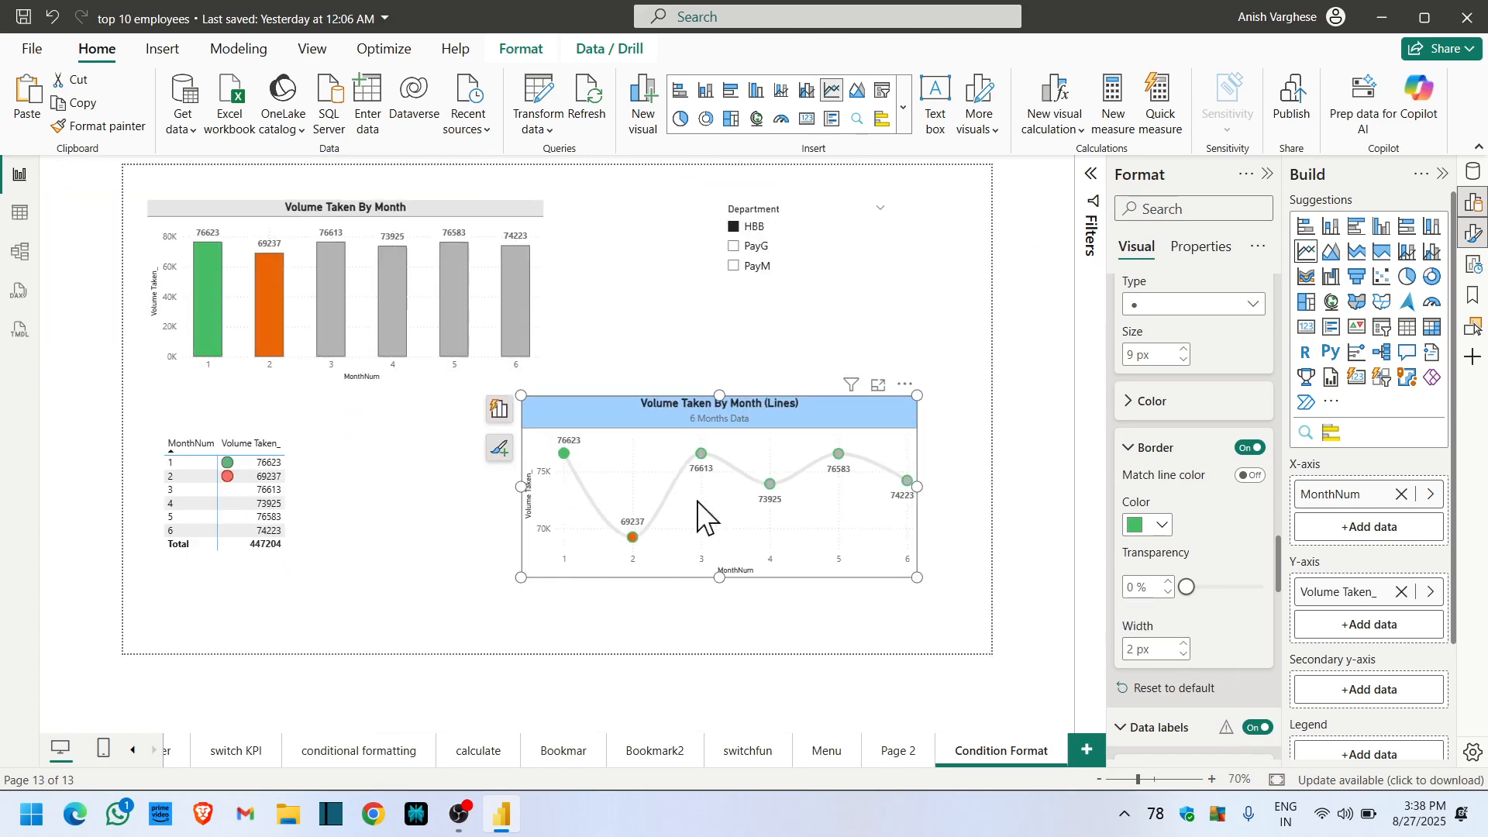
{"action": "scroll", "coordinate": [701, 515], "scroll_direction": "up", "scroll_amount": 1, "text": "ctrl"}
{"action": "left_click_drag", "start_coordinate": [648, 456], "coordinate": [680, 498]}
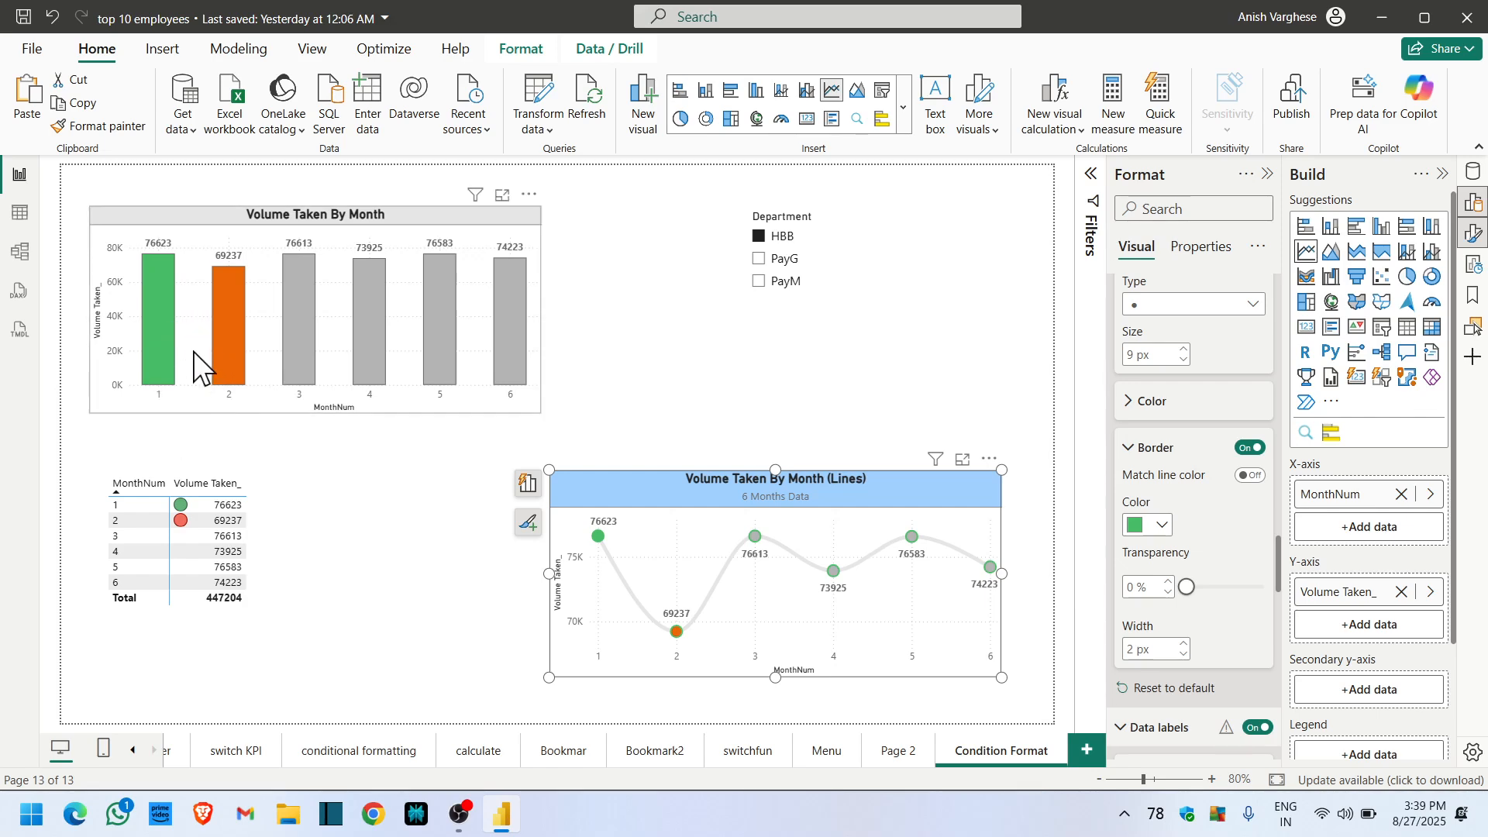
{"action": "mouse_move", "coordinate": [295, 376]}
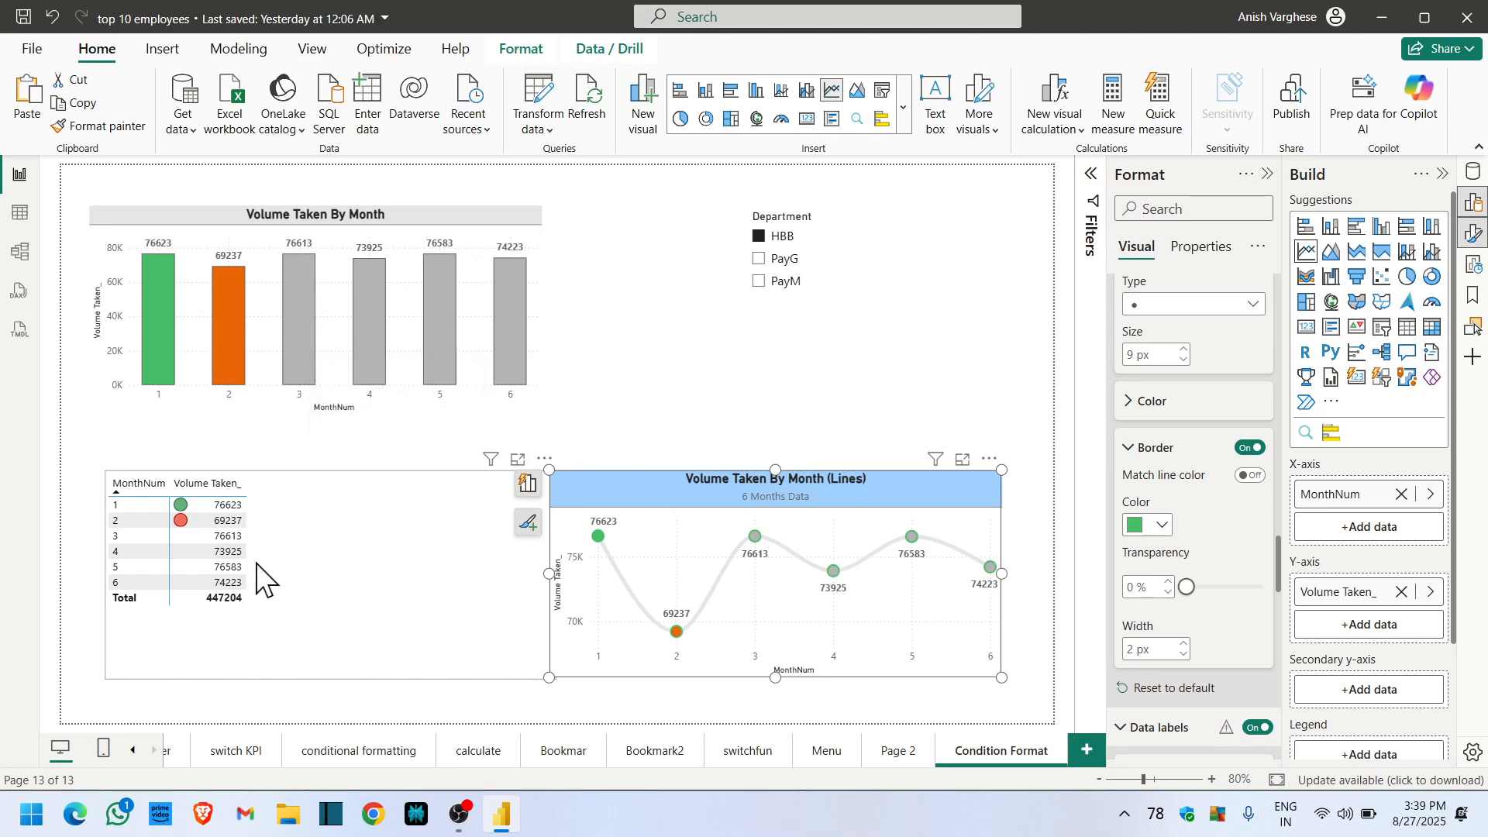
{"action": "left_click", "coordinate": [353, 576]}
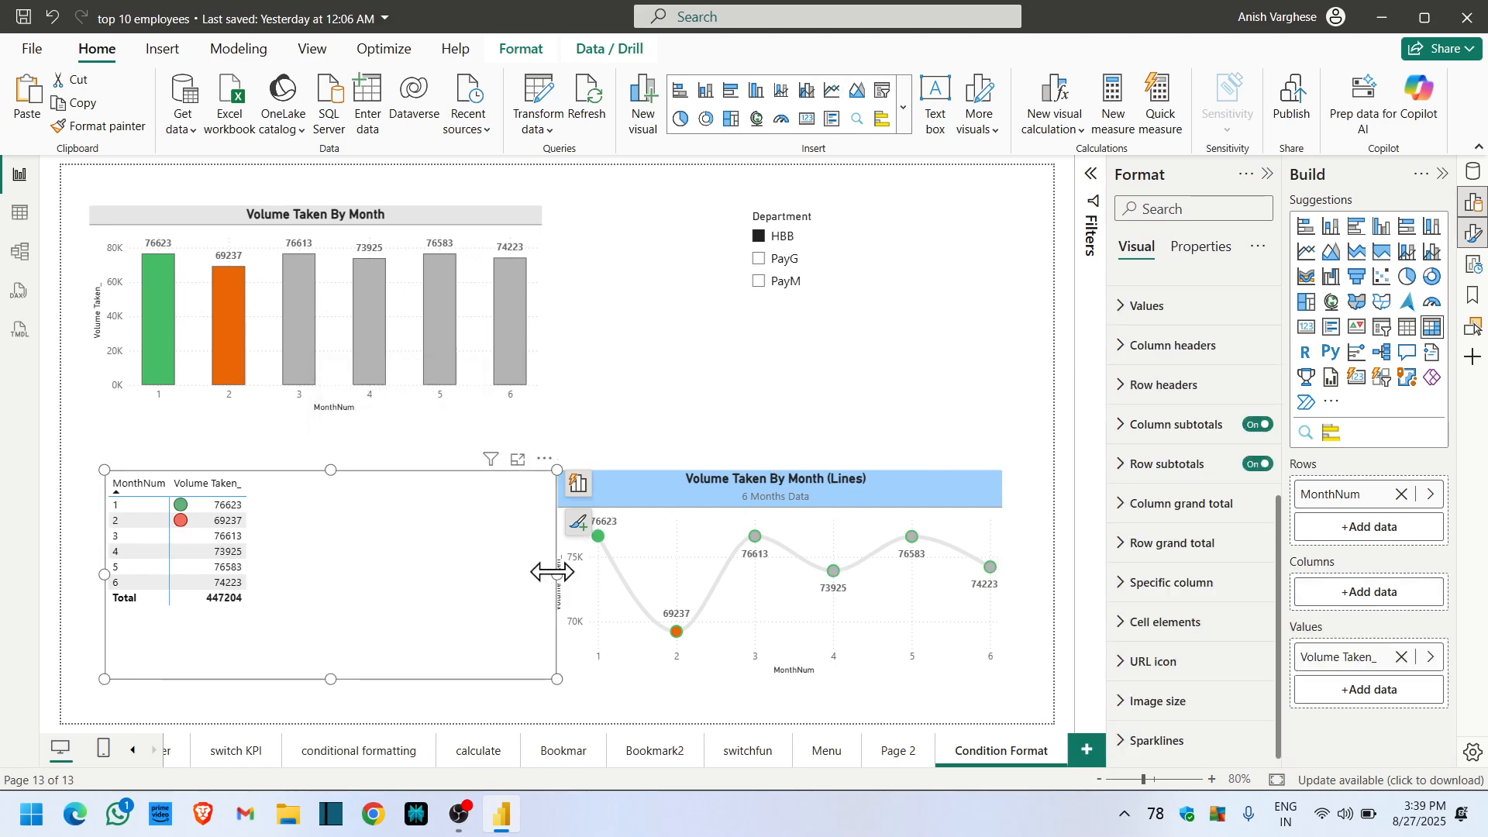
{"action": "left_click_drag", "start_coordinate": [549, 575], "coordinate": [457, 575]}
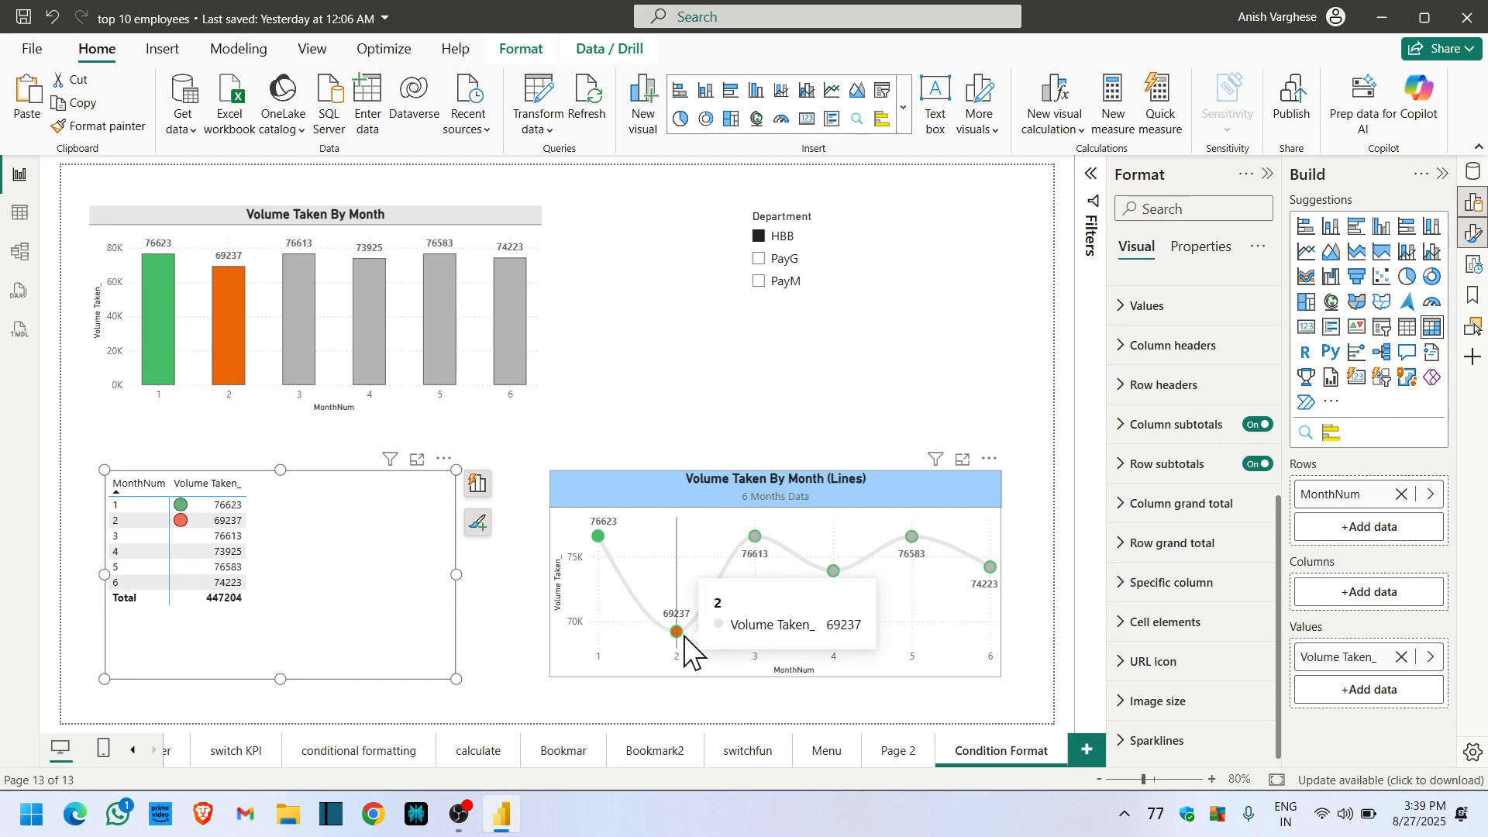
- Filter the page to the PayG department, compare the highlighted months across the visuals, and select the line chart
{"action": "left_click", "coordinate": [791, 261]}
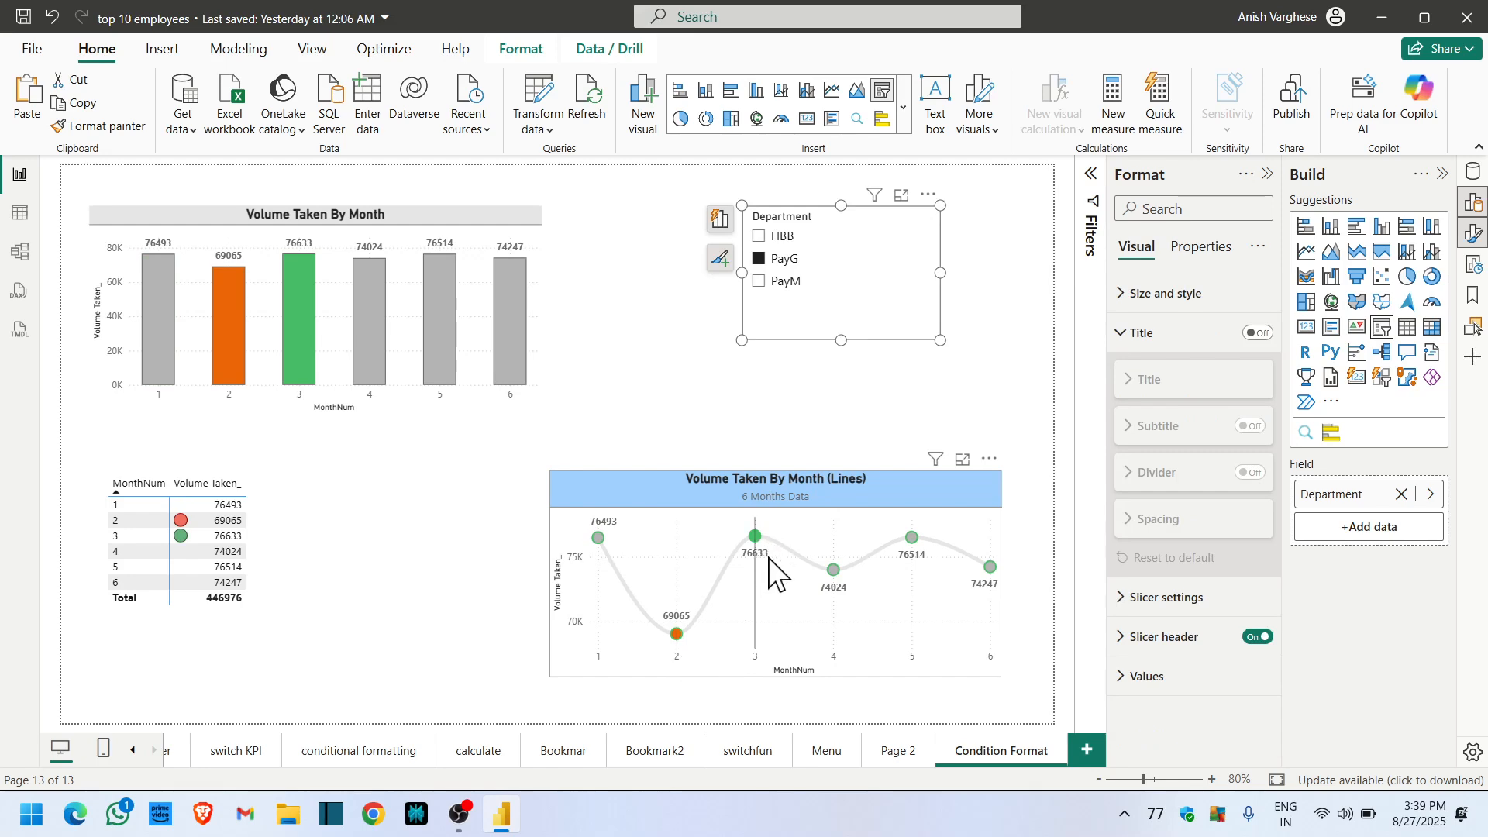
{"action": "mouse_move", "coordinate": [775, 574]}
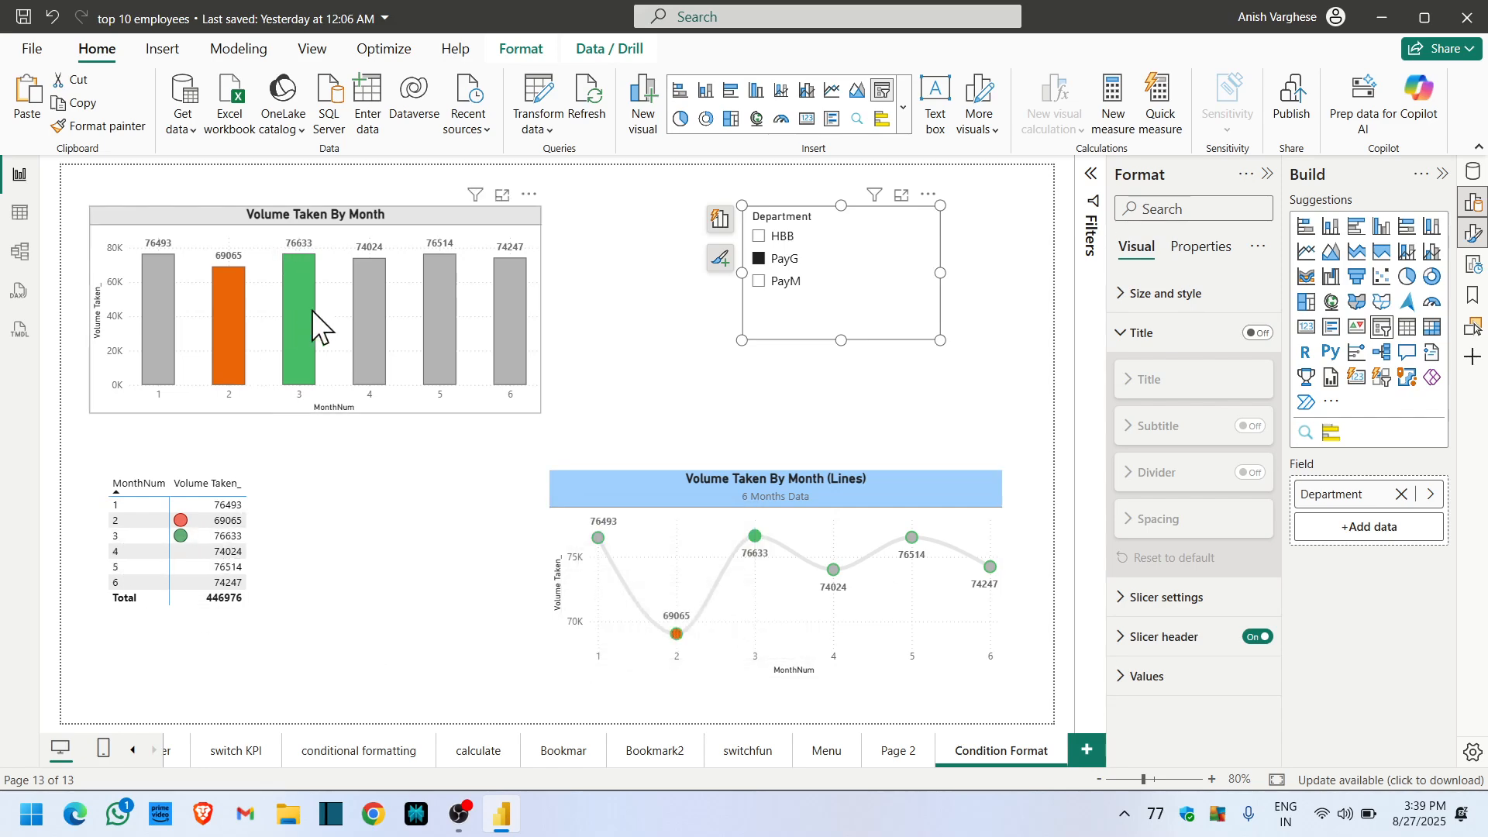
{"action": "mouse_move", "coordinate": [315, 312]}
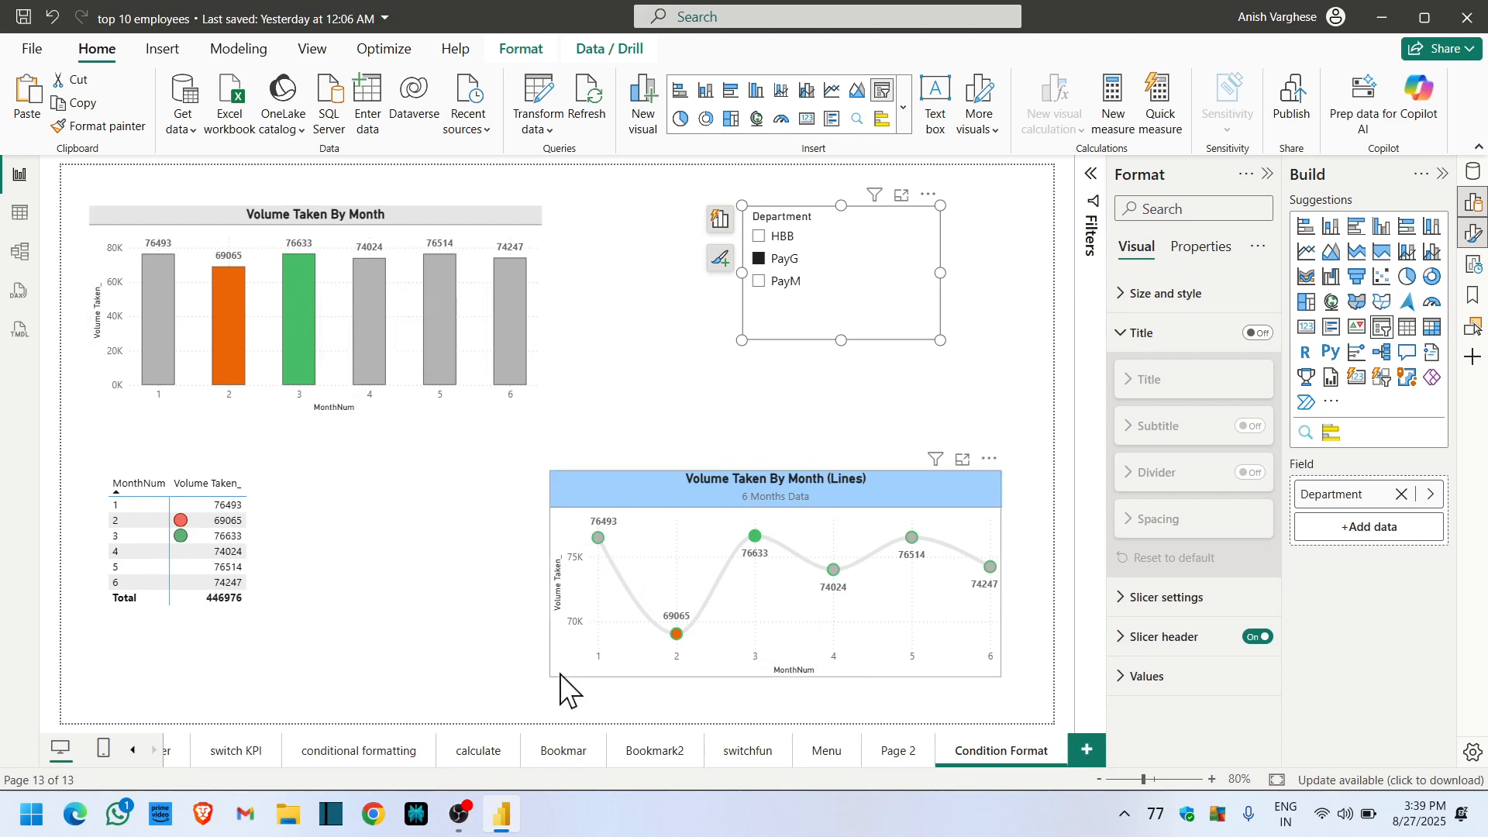
{"action": "left_click", "coordinate": [627, 482]}
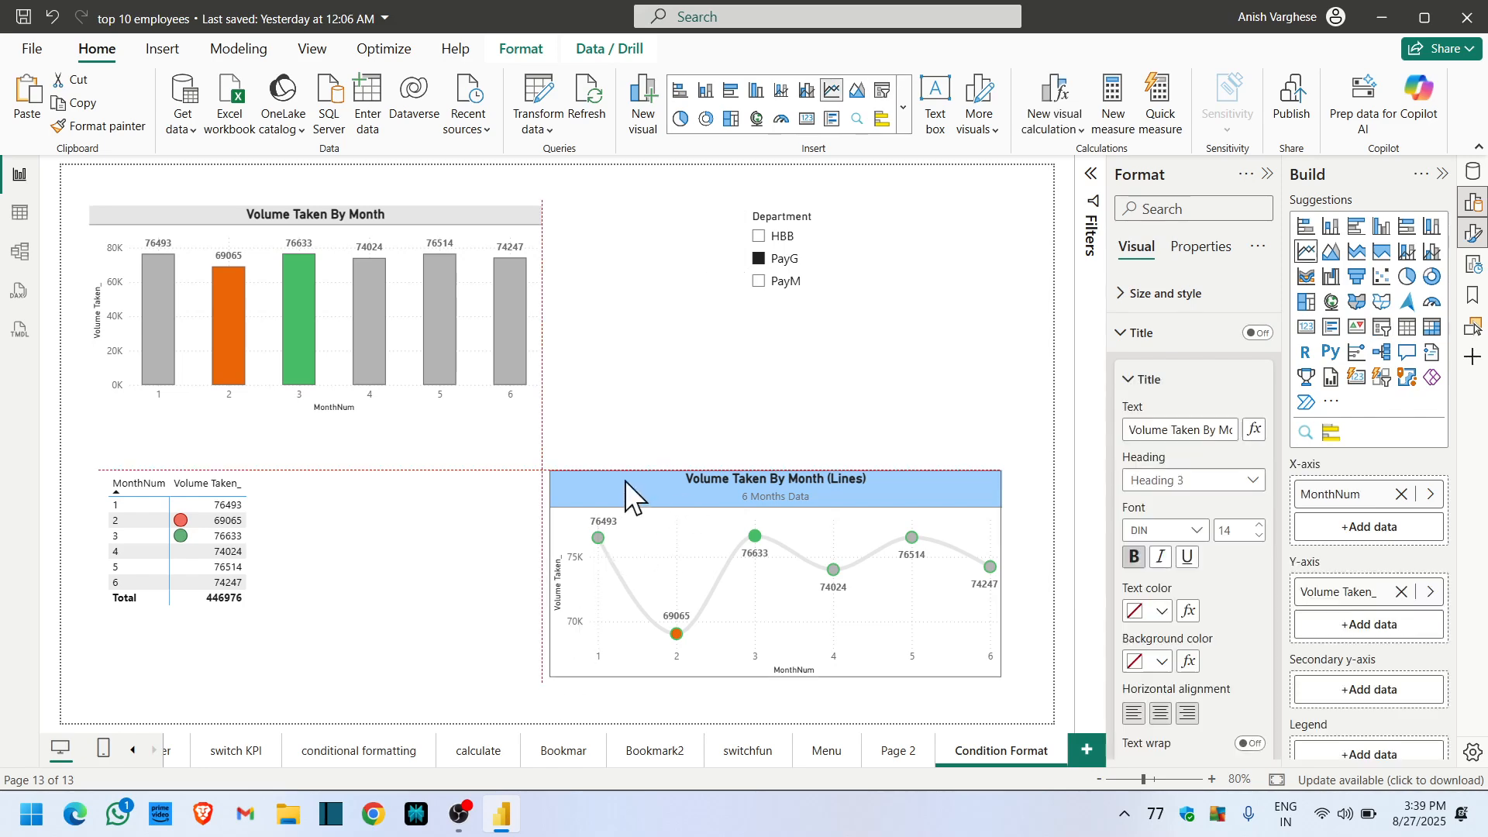